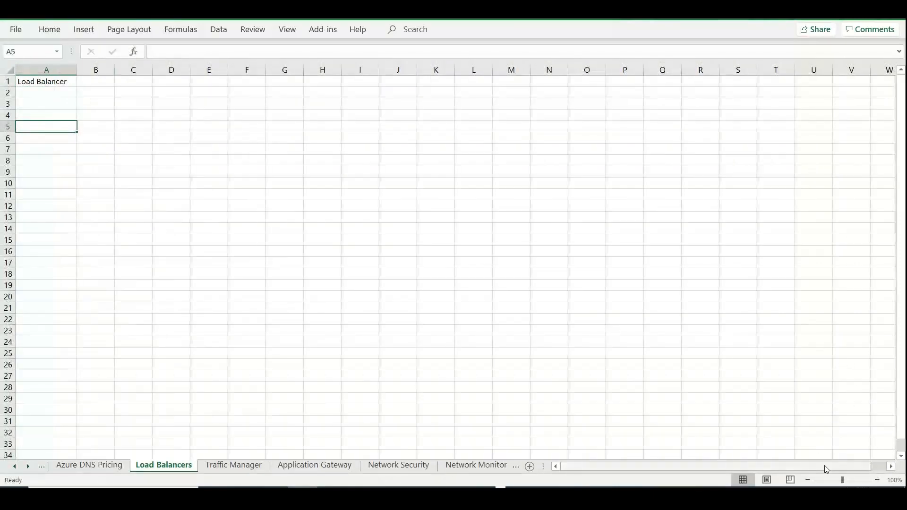
Enter Websrv1 in cell J1 and fill the series down to Websrv3 in J3
click(879, 480)
click(878, 480)
click(879, 480)
click(878, 479)
click(879, 480)
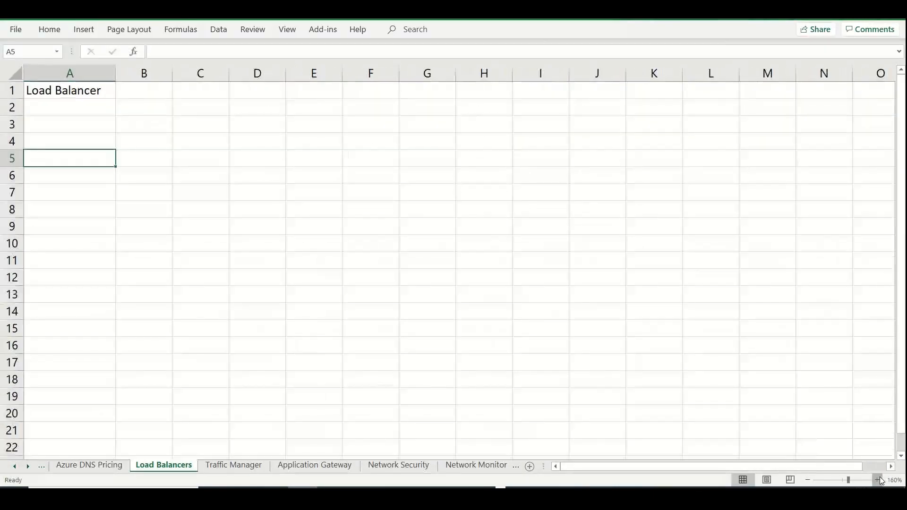
click(879, 480)
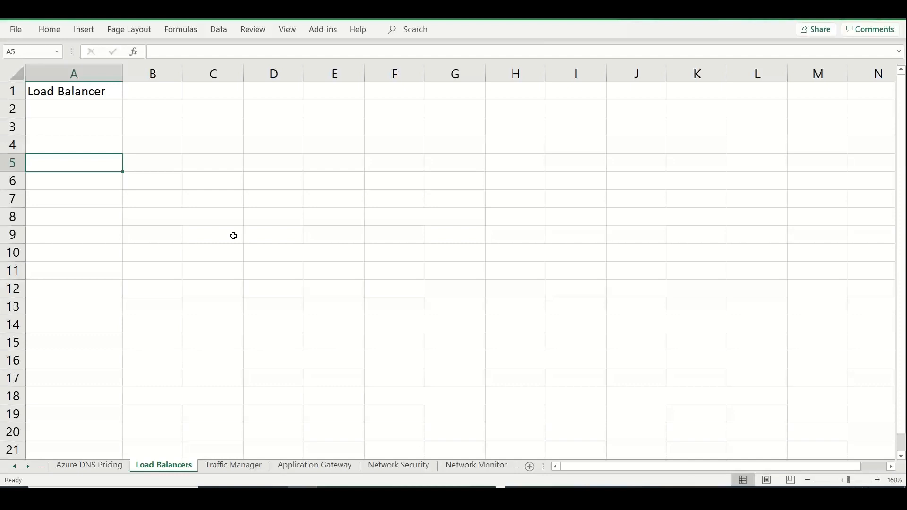
click(654, 95)
text(We)
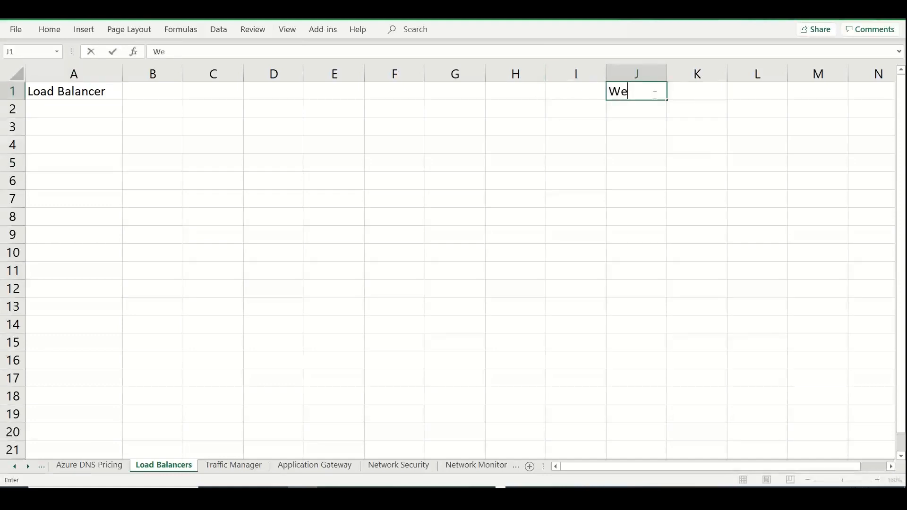
text(bserv)
key(BackSpace)
key(BackSpace)
key(BackSpace)
text(rv1)
drag(668, 102, 672, 141)
Merge and center cells I1:I3 beside the web servers and enter "Backend Pool" in the merged cell
drag(585, 97, 581, 130)
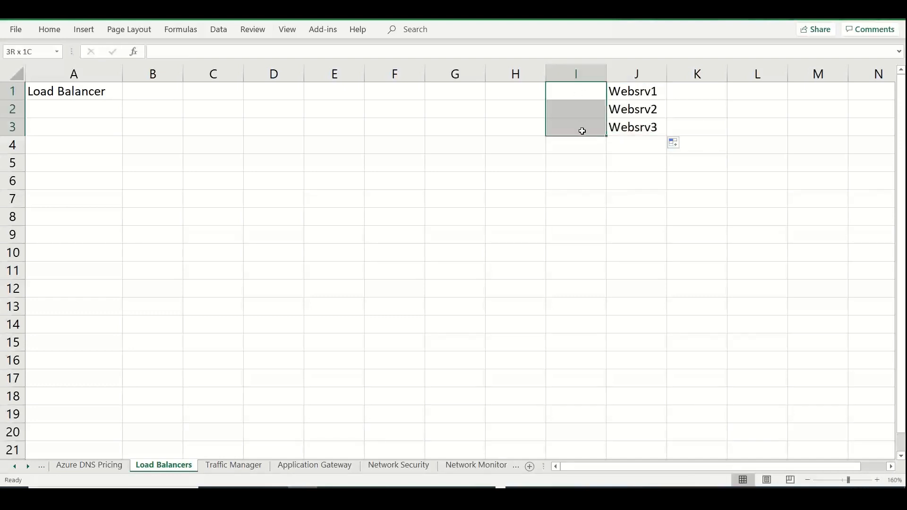
click(53, 34)
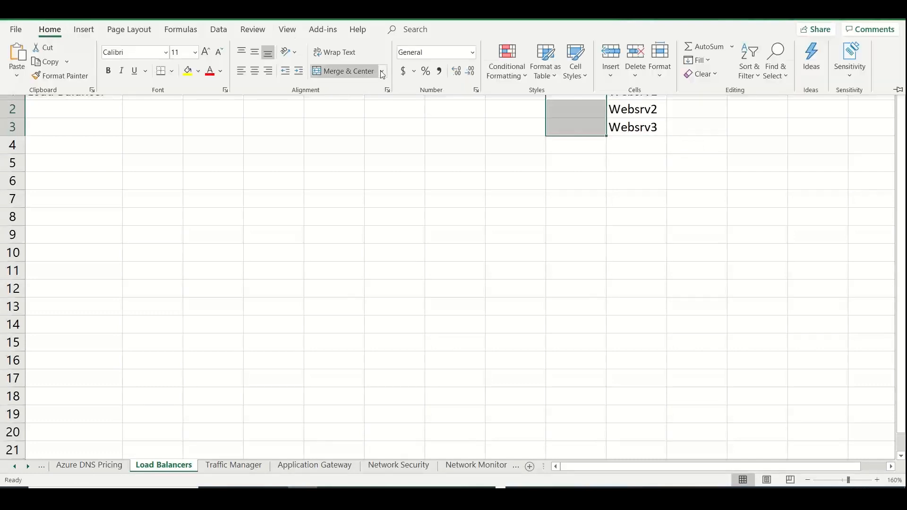
click(344, 72)
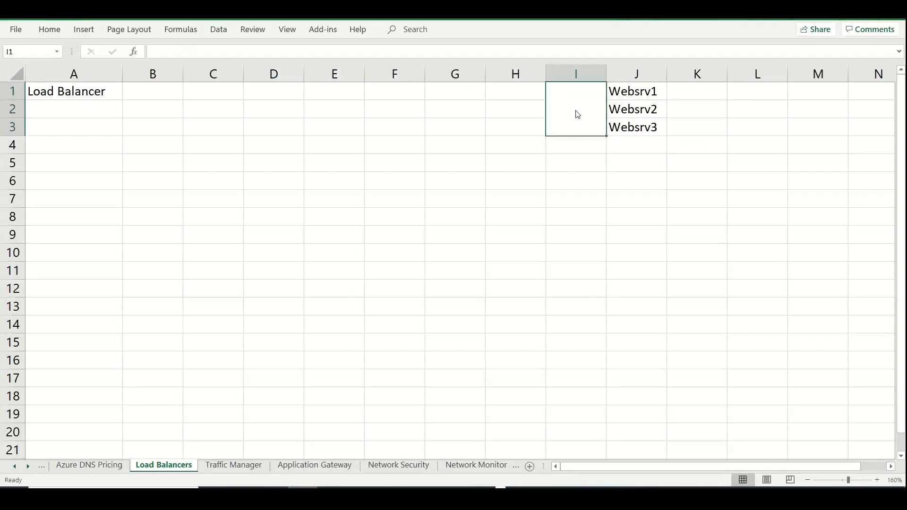
double_click(576, 112)
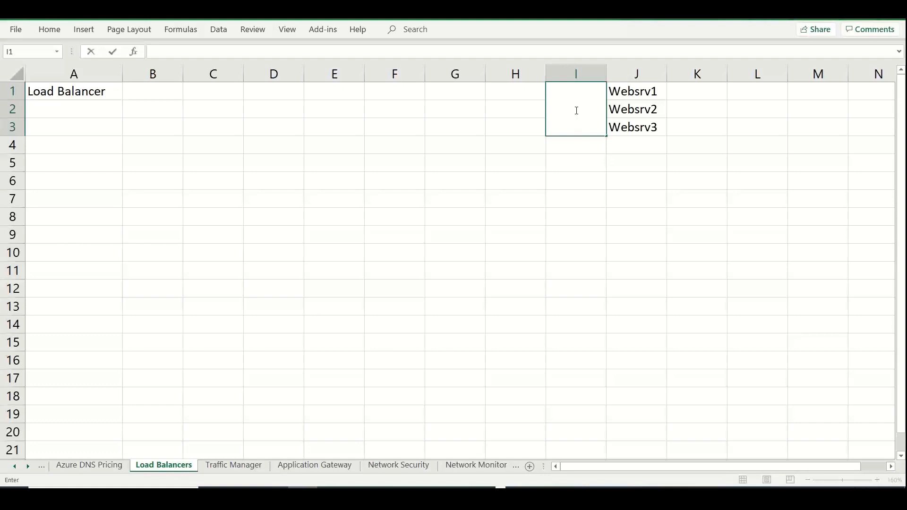
text(Backend Pool)
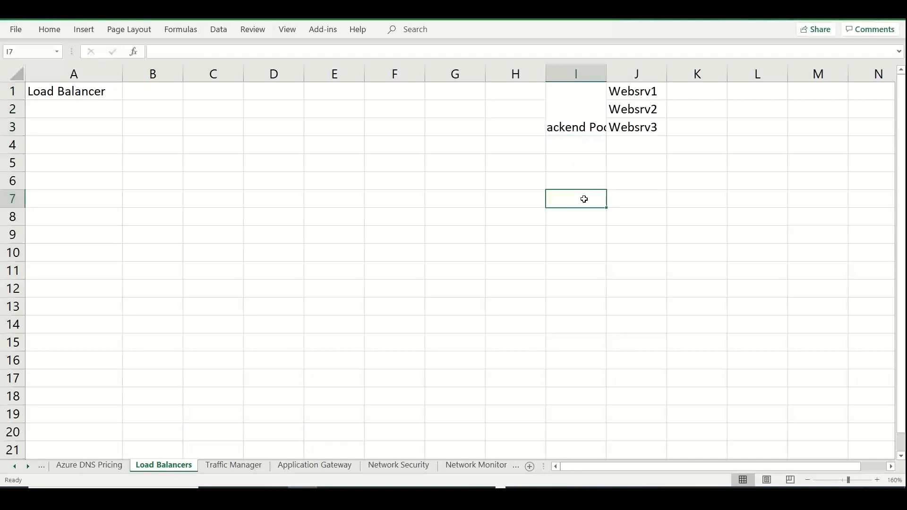
Wrap the text in the merged Backend Pool cell
click(588, 108)
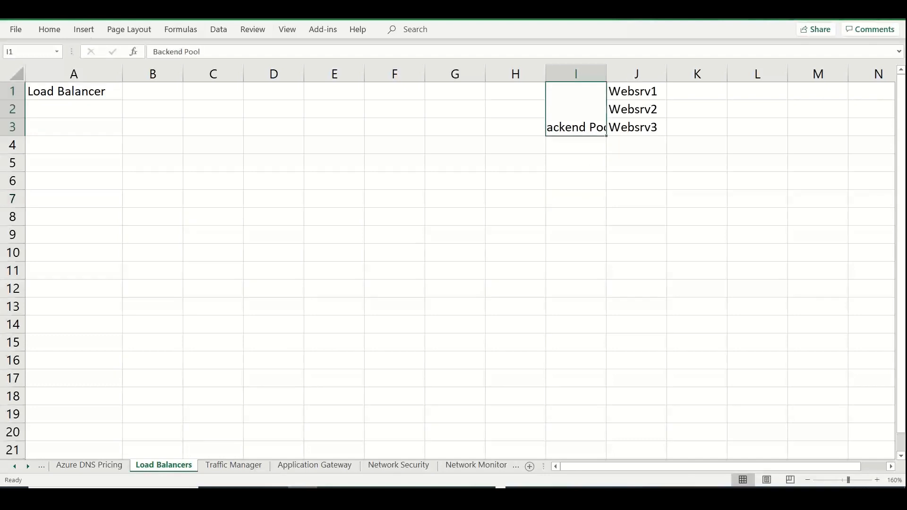
click(49, 29)
click(344, 52)
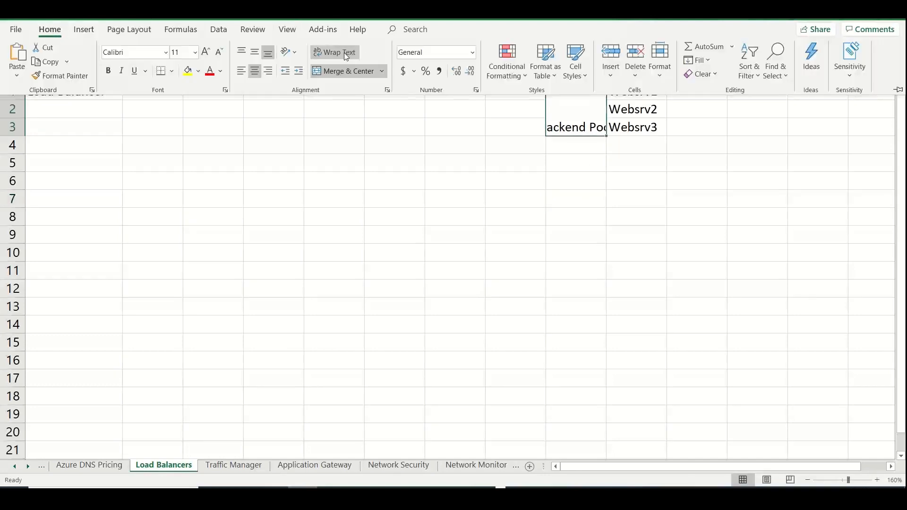
click(641, 179)
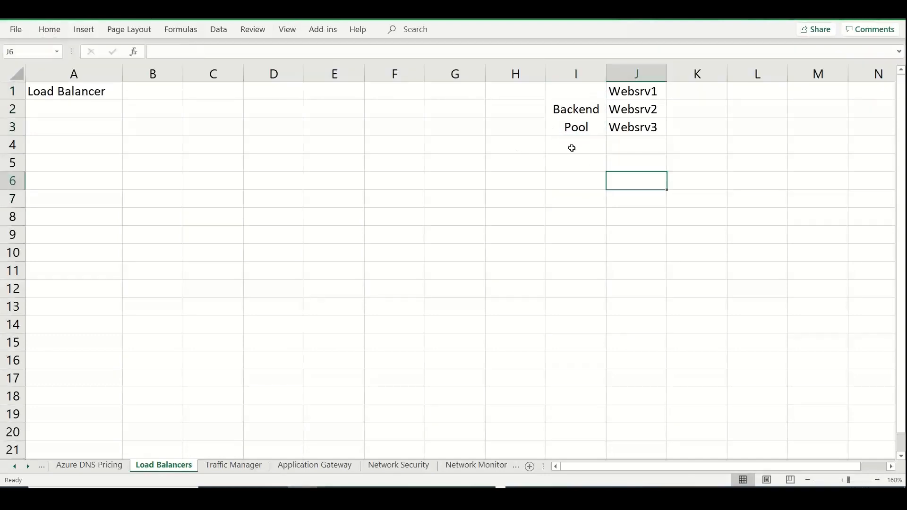
Enter "LB" in cell H2, beside the Backend Pool cell
click(518, 109)
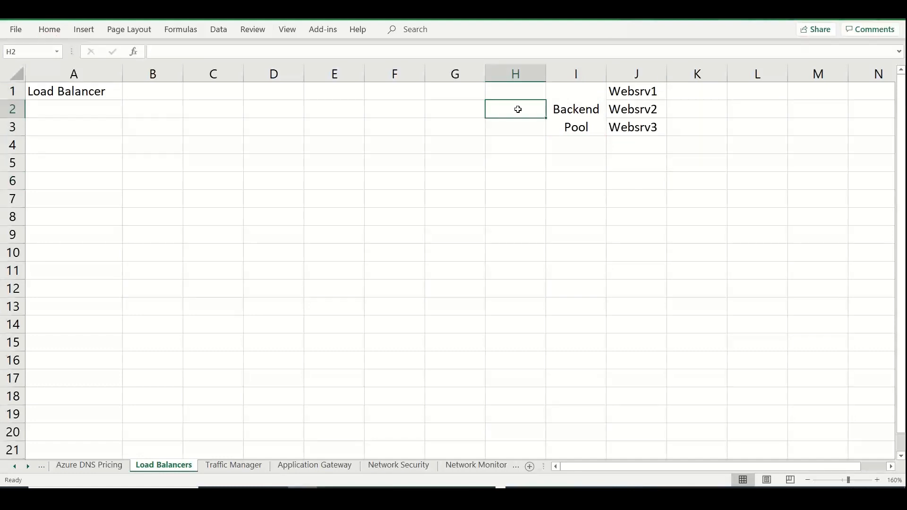
text(LB)
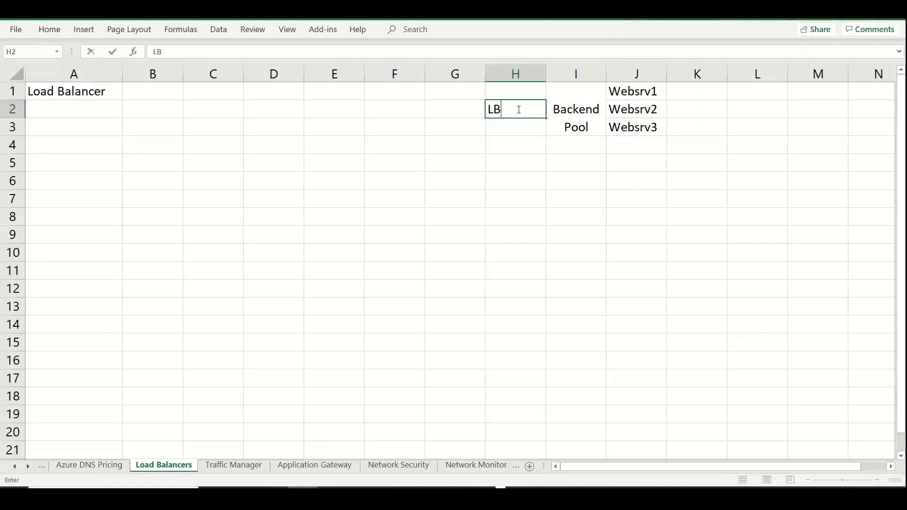
click(533, 185)
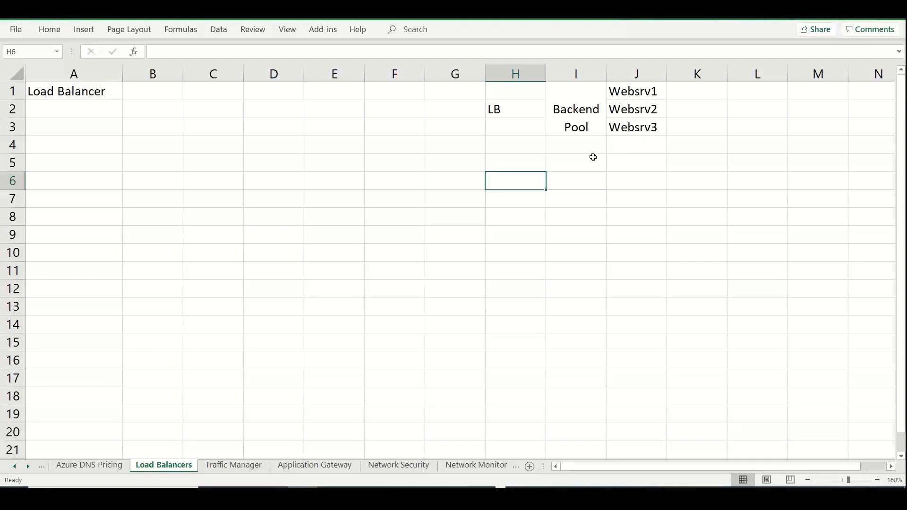
Set the vertical alignment of the merged Backend Pool cell to middle
click(581, 116)
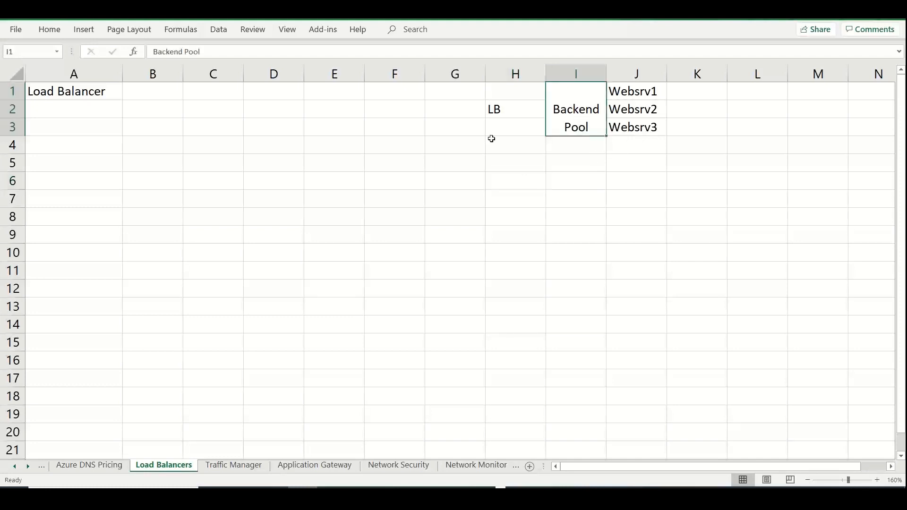
click(49, 30)
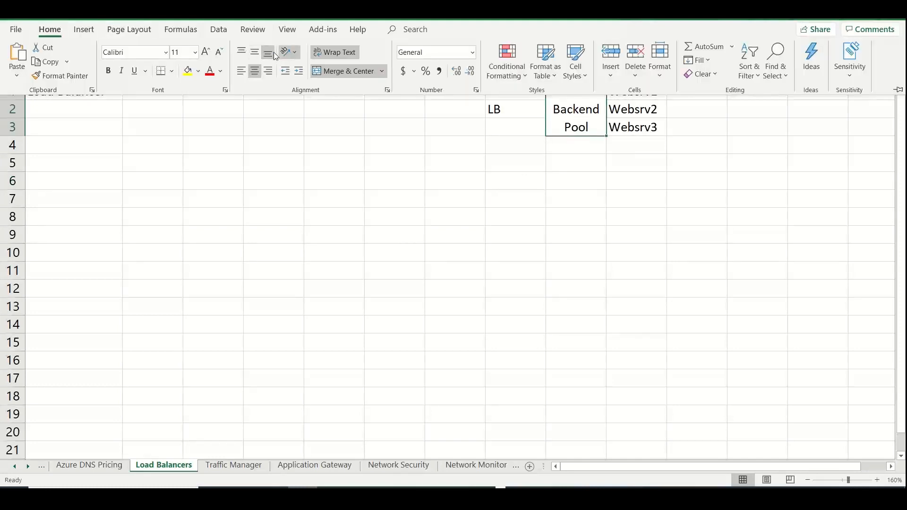
click(258, 55)
click(309, 201)
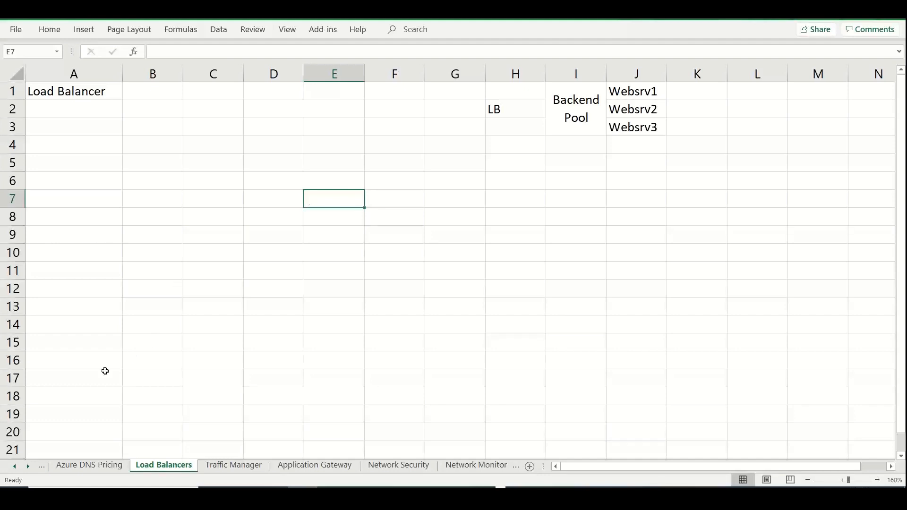
Enter the headings "AZURE LB" in cell B11 and "TRAFFIC MANAGER" in cell C11
click(141, 275)
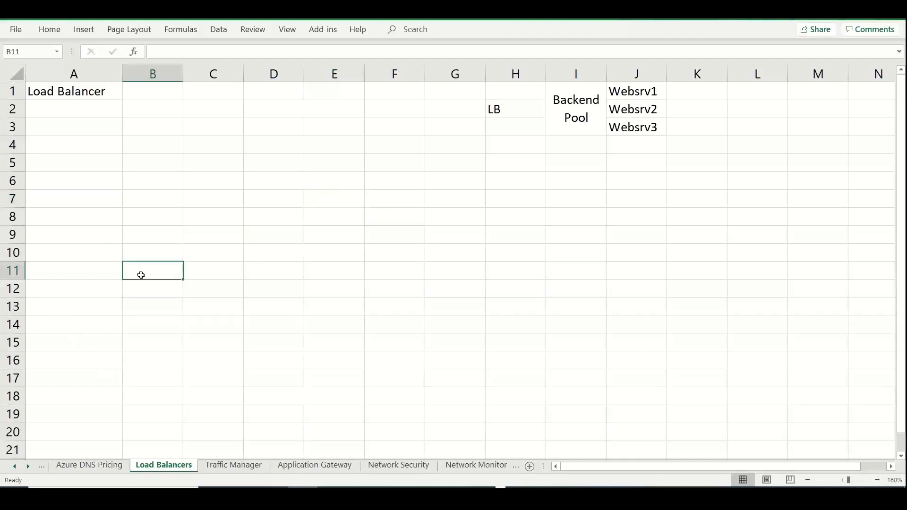
text(AZURE LB)
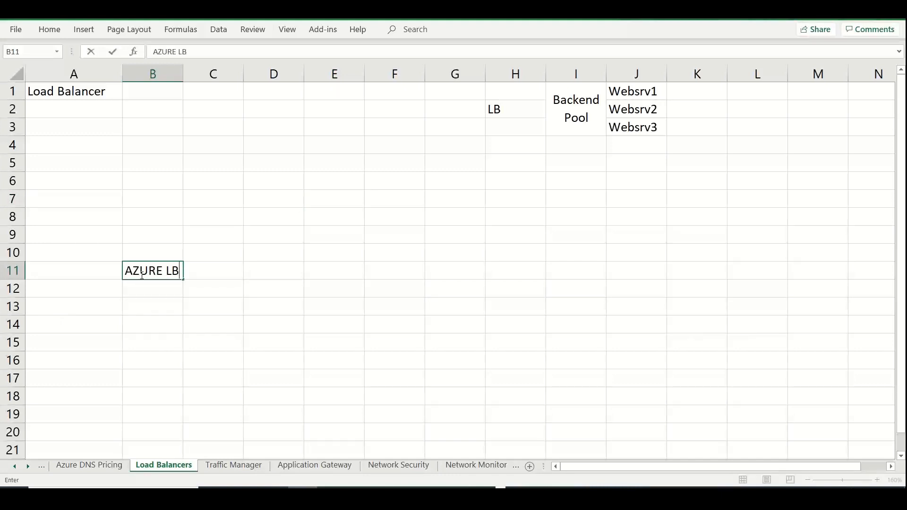
key(Tab)
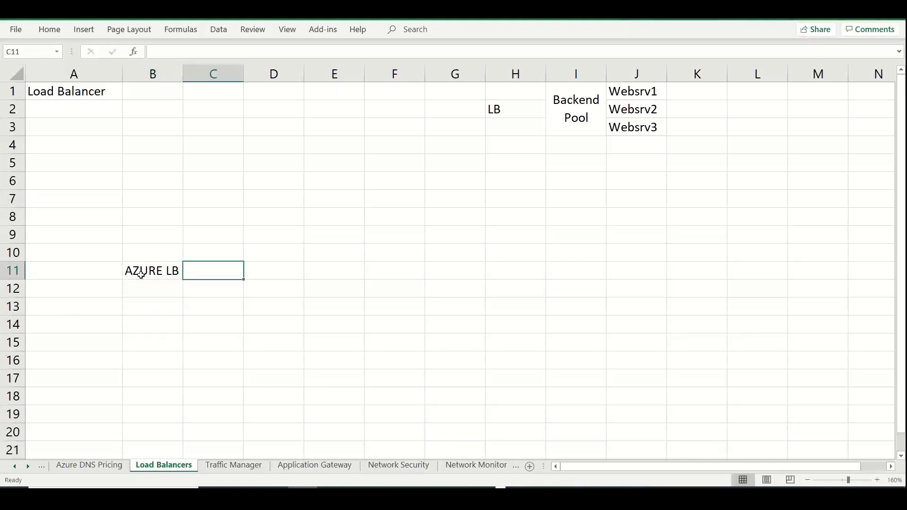
text(TRAF)
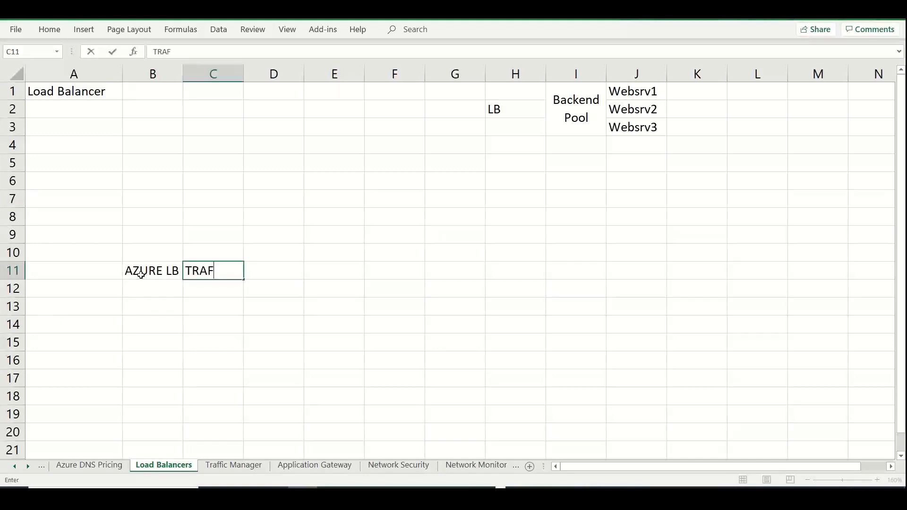
text(FIC MANAGER)
key(Tab)
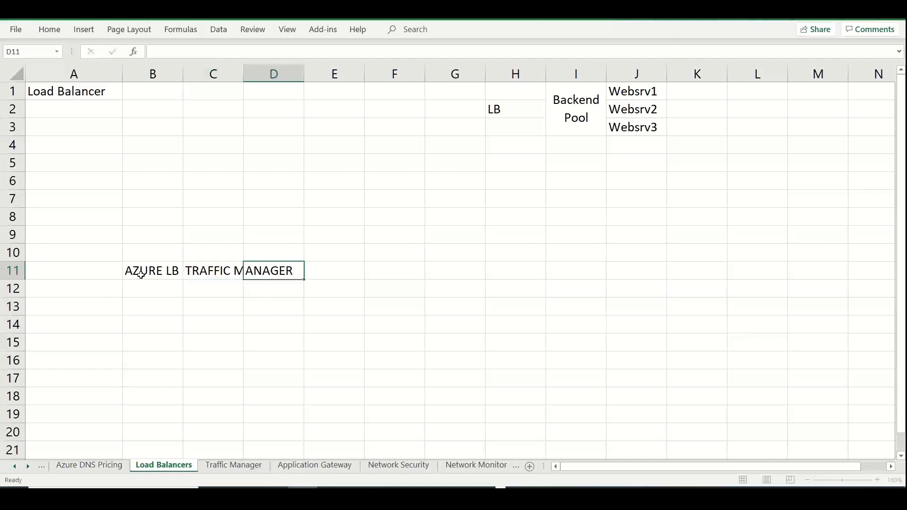
Enter the headings "AZURE APP GW" in cell D11 and "AZURE FRONT DOOR / CDN" in cell E11
text(AZURE APP GW)
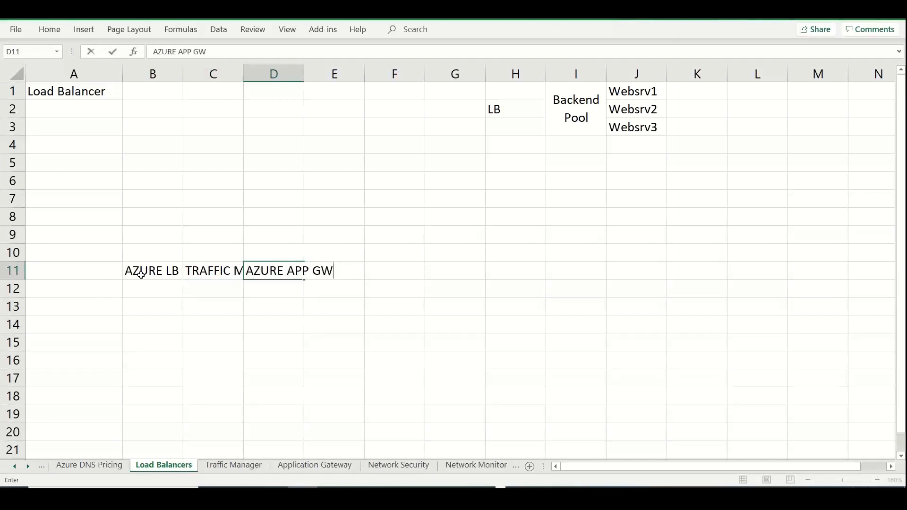
key(Tab)
text(AZURE F)
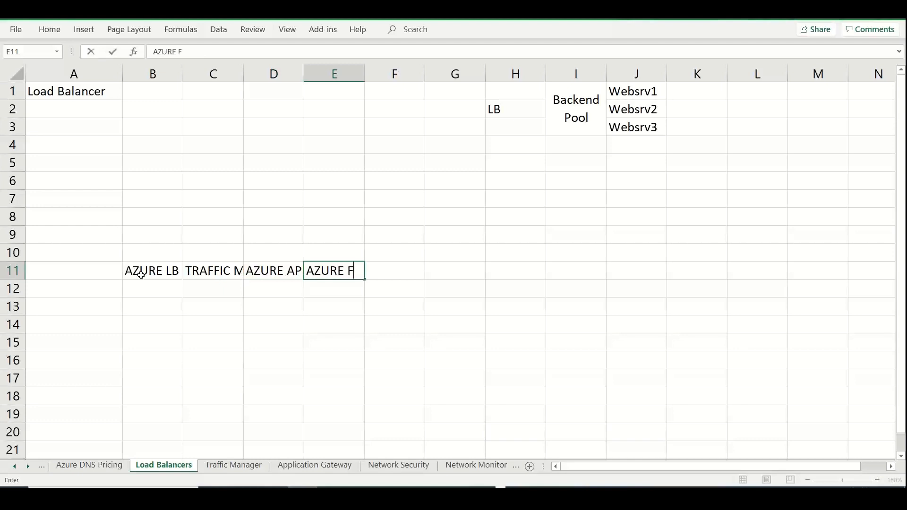
text(RONT DOOR / D)
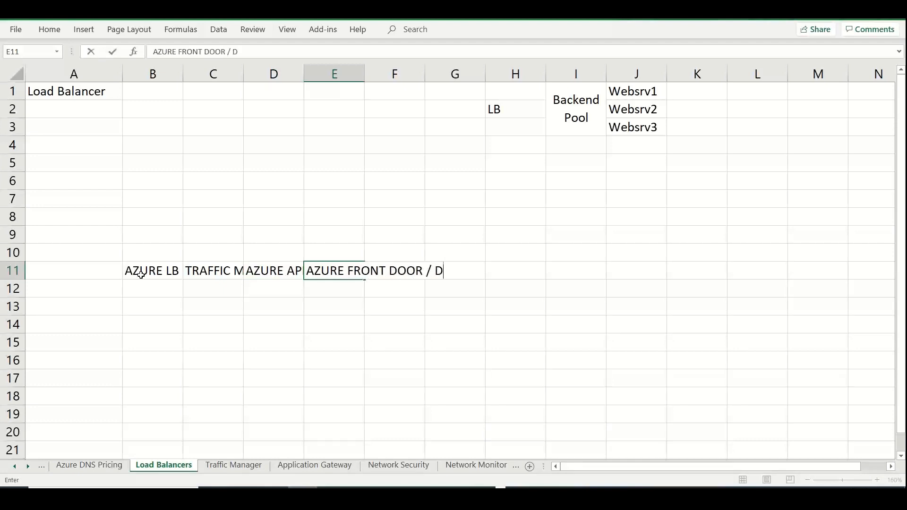
key(BackSpace)
text(CN)
key(BackSpace)
text(DN)
Delete the empty columns F and G
click(378, 74)
drag(378, 74, 431, 73)
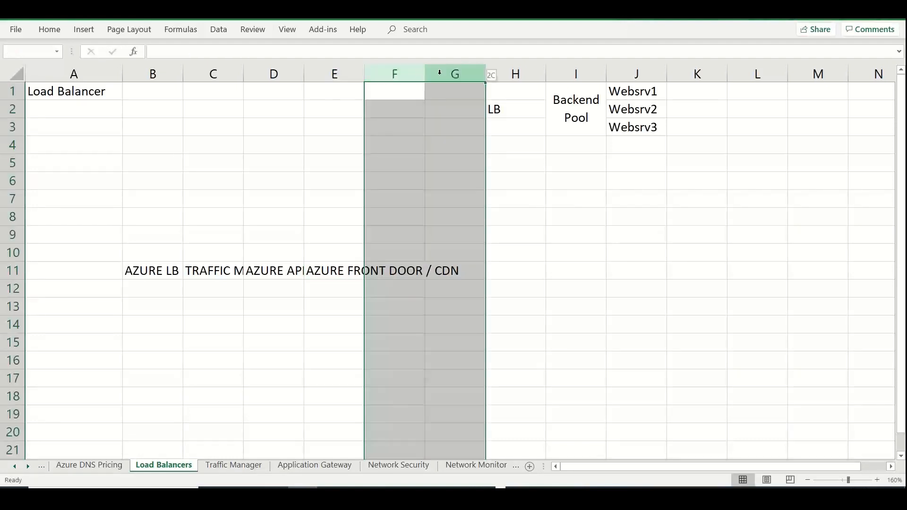
right_click(441, 75)
click(474, 188)
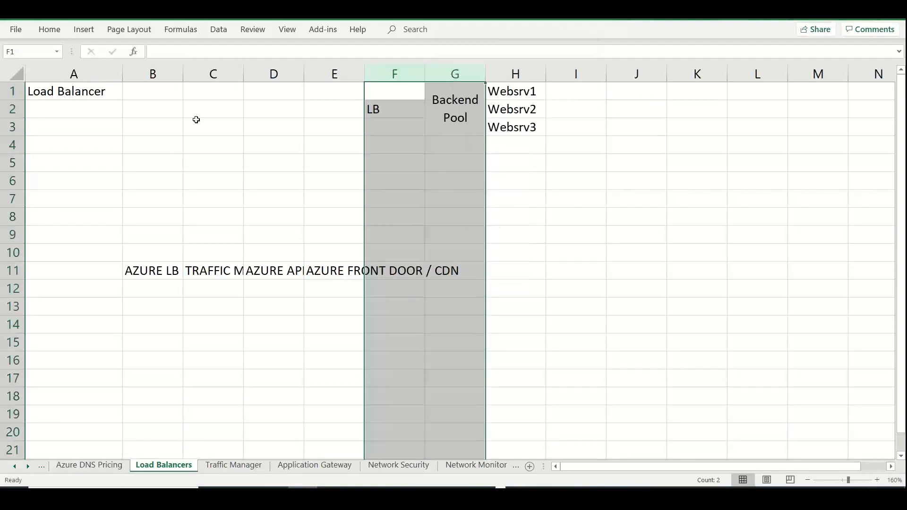
Widen columns B, C, D and E so the row 11 headings fit fully in their cells
click(195, 118)
drag(183, 75, 292, 74)
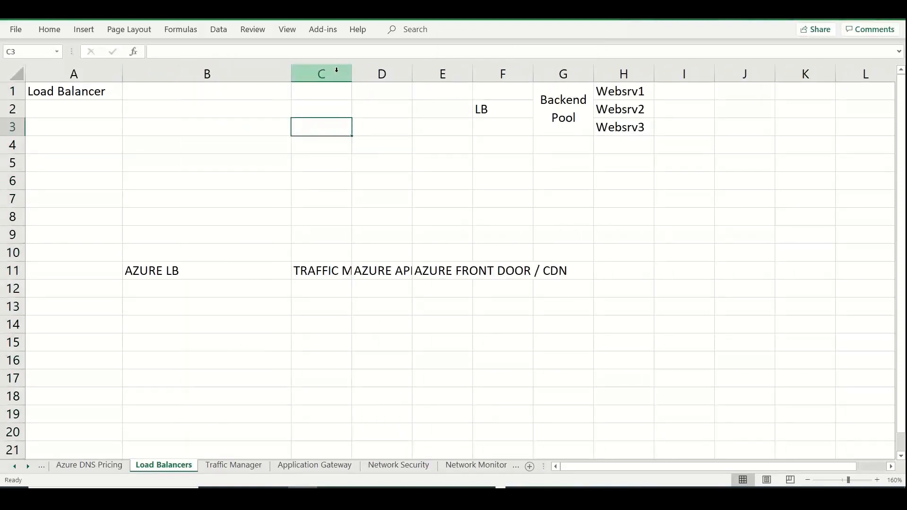
drag(355, 73, 465, 88)
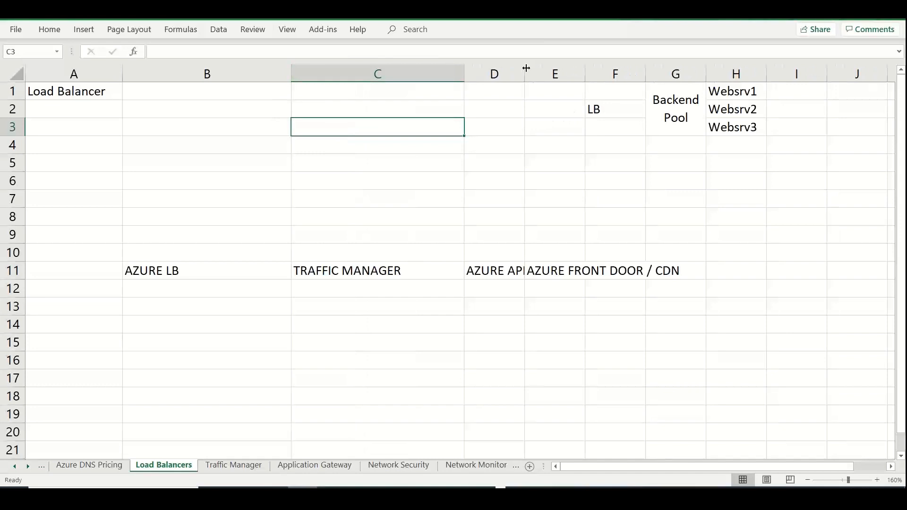
drag(525, 69, 628, 68)
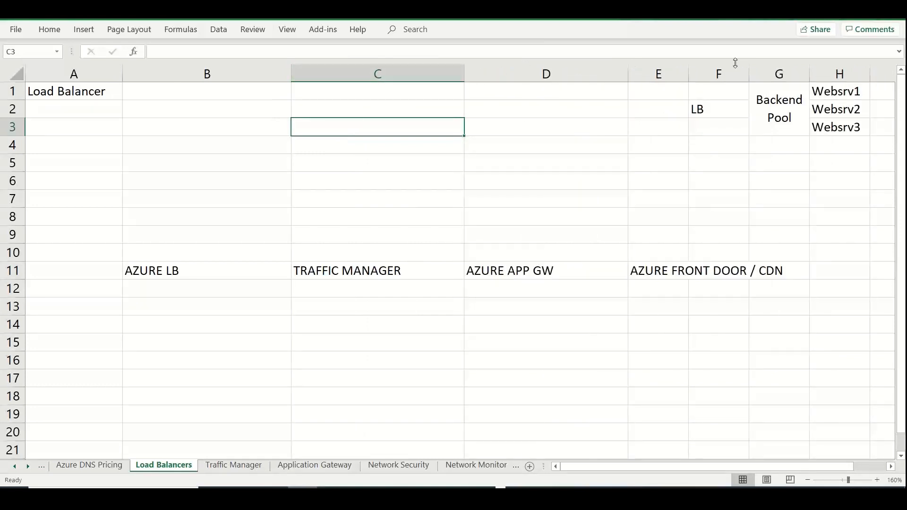
drag(692, 74, 799, 76)
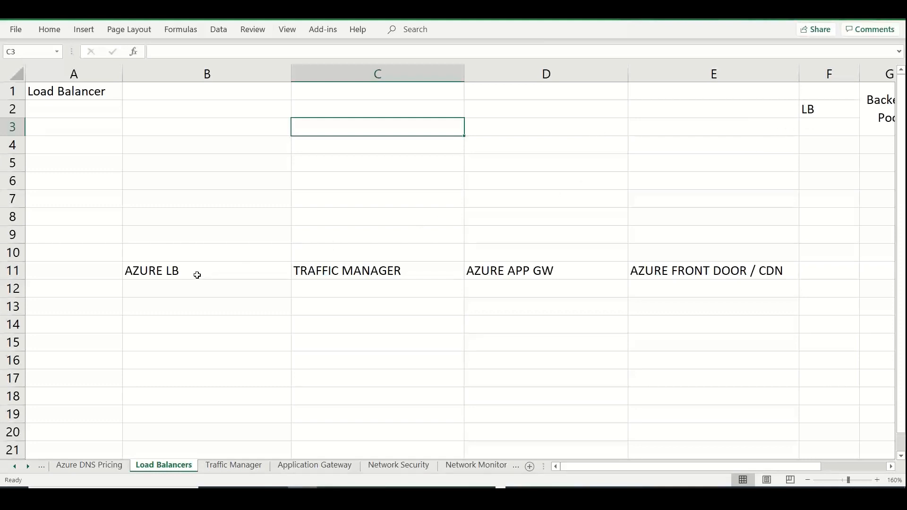
Enter "Effectively and Evenly distribute incoming user requests to backend systems (backend pools) / target group" in cell B1 as the load balancer definition
click(227, 91)
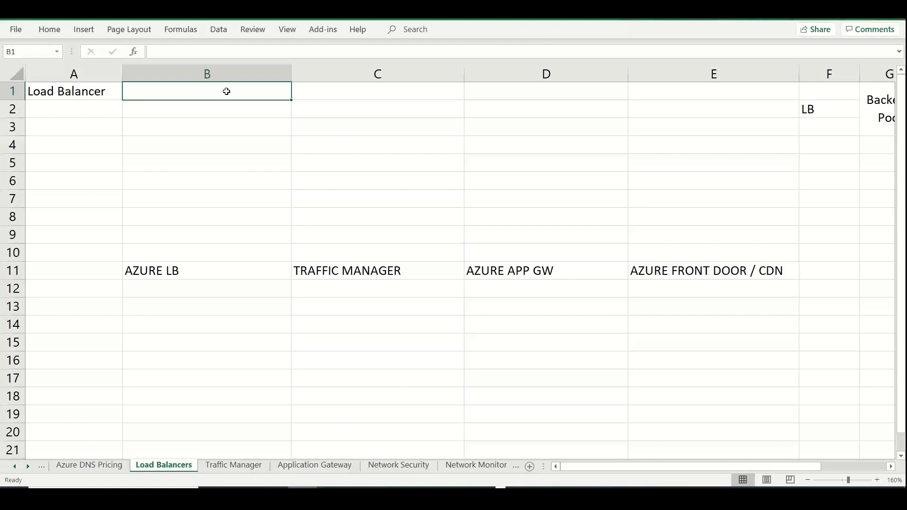
text(Eff)
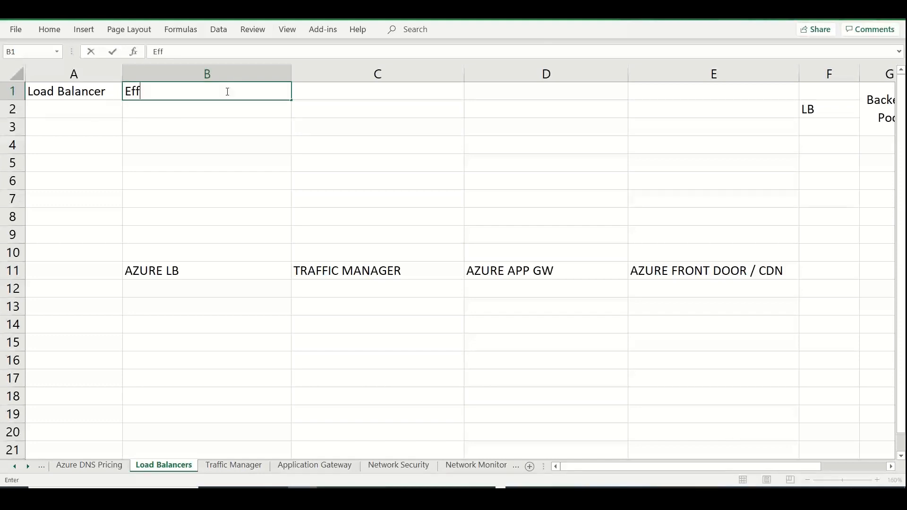
text(ectively a)
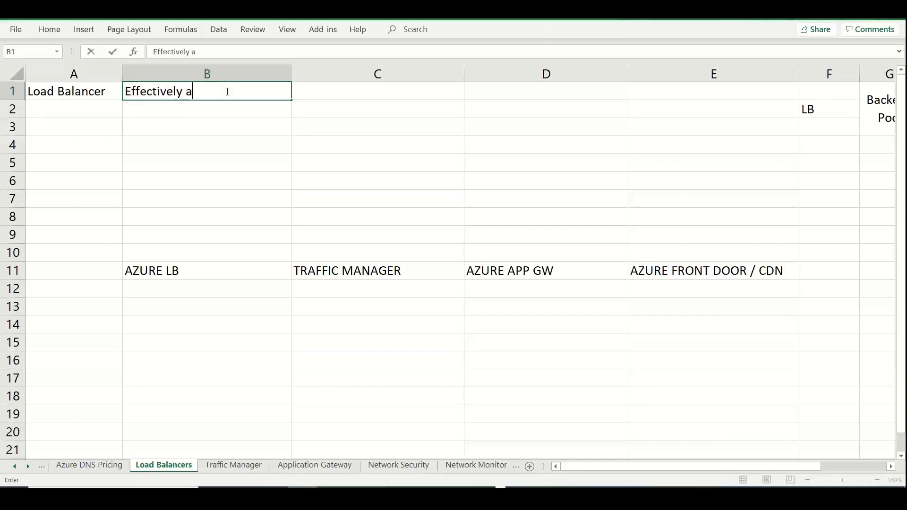
text(nd Evenly distribute incoming )
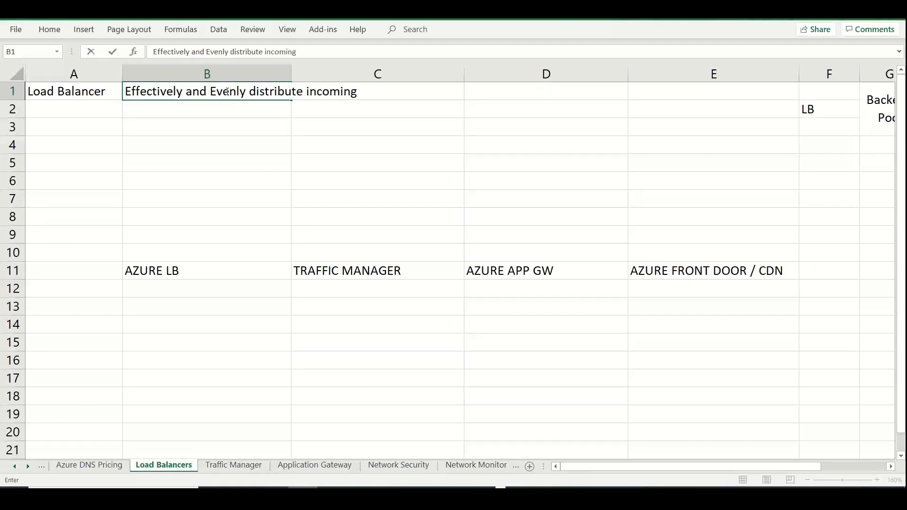
text(user requests to backend)
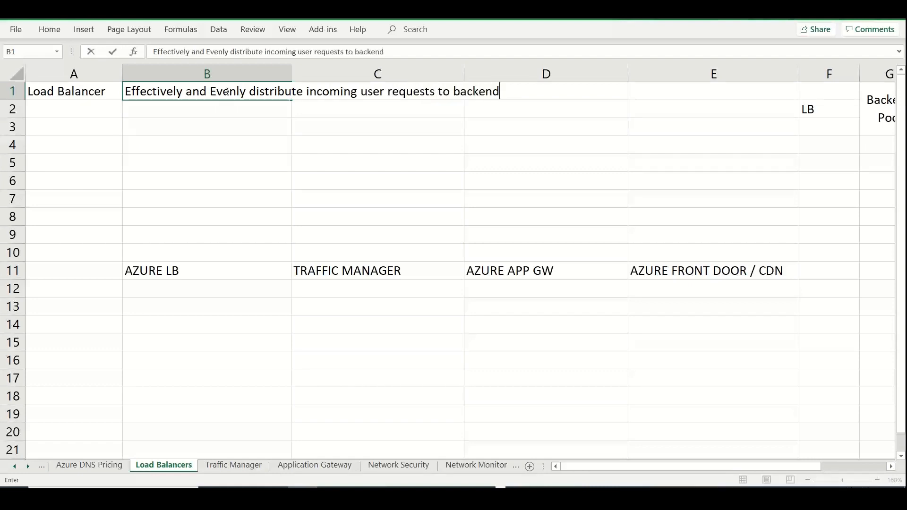
text( systems ()
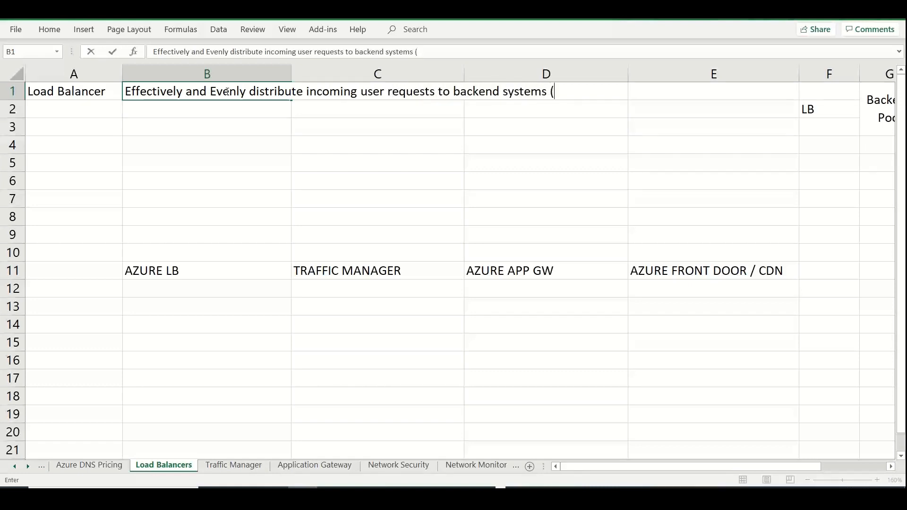
text(backend poo)
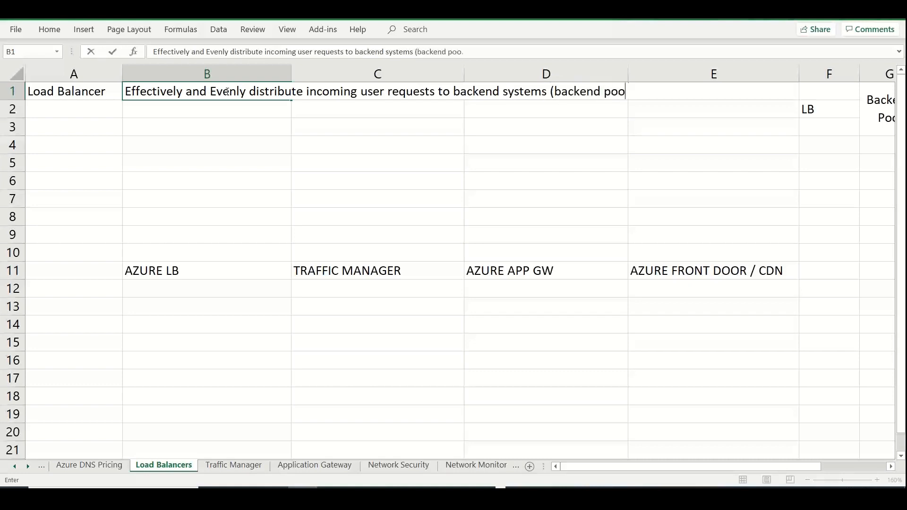
text(ls) /  targ)
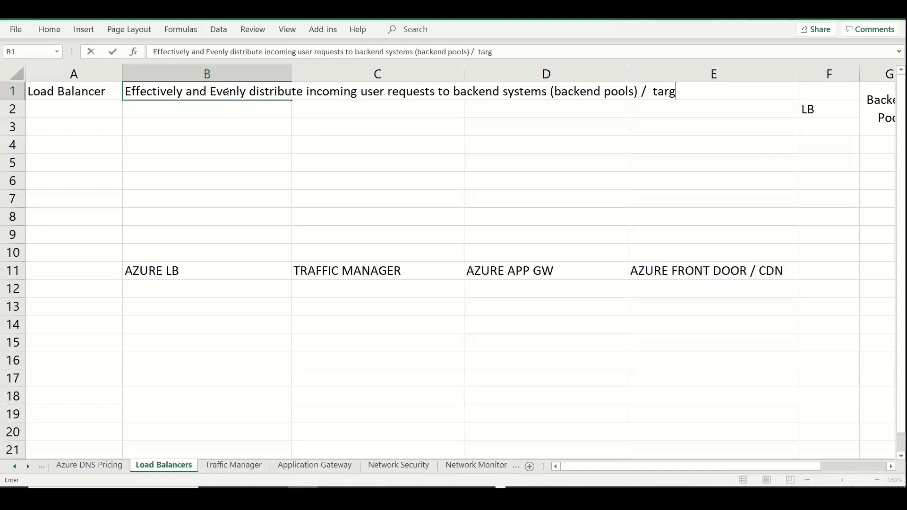
text(et group)
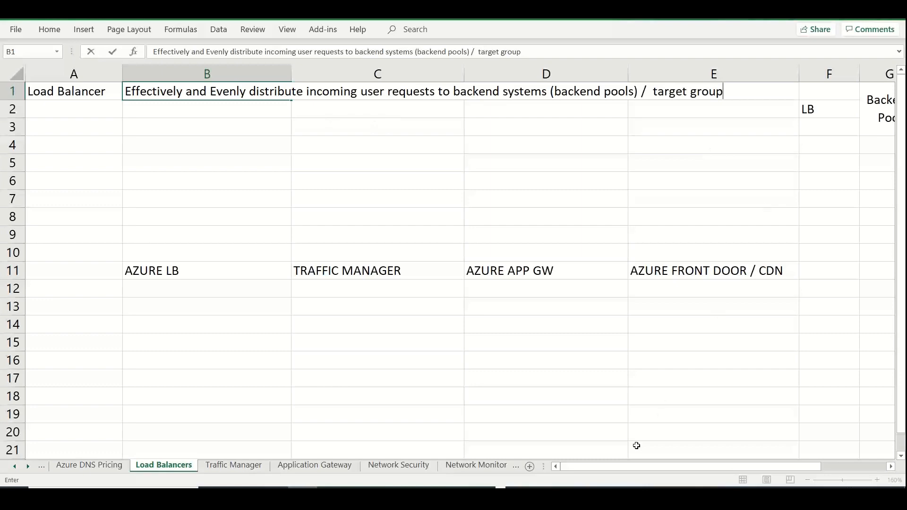
drag(619, 465, 588, 468)
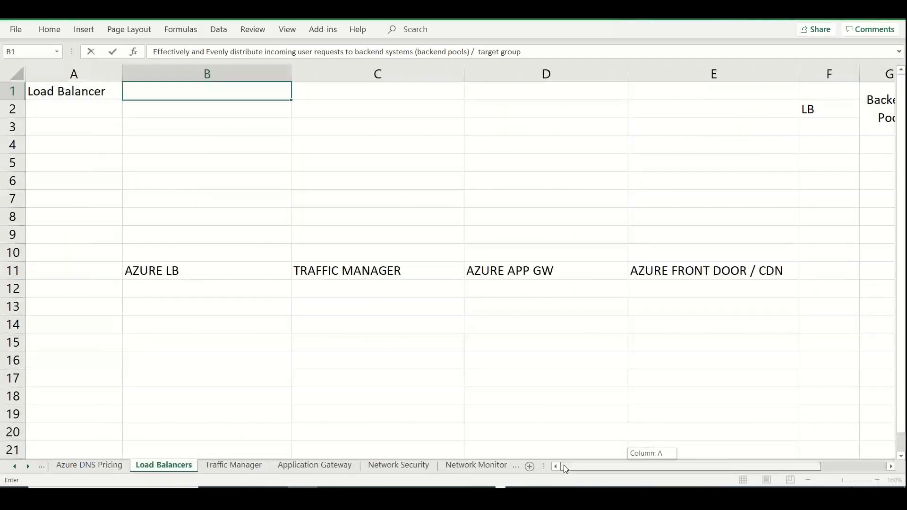
Enter the benefits "High Availability" in cell B2 and "Optimal Resource usage" in cell B3
click(196, 109)
text(High A)
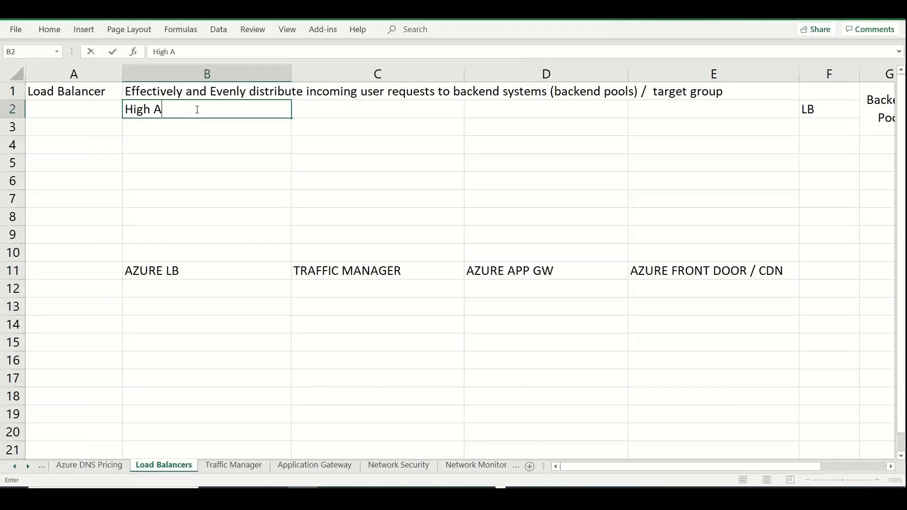
text(vailability)
key(Return)
text(Opt)
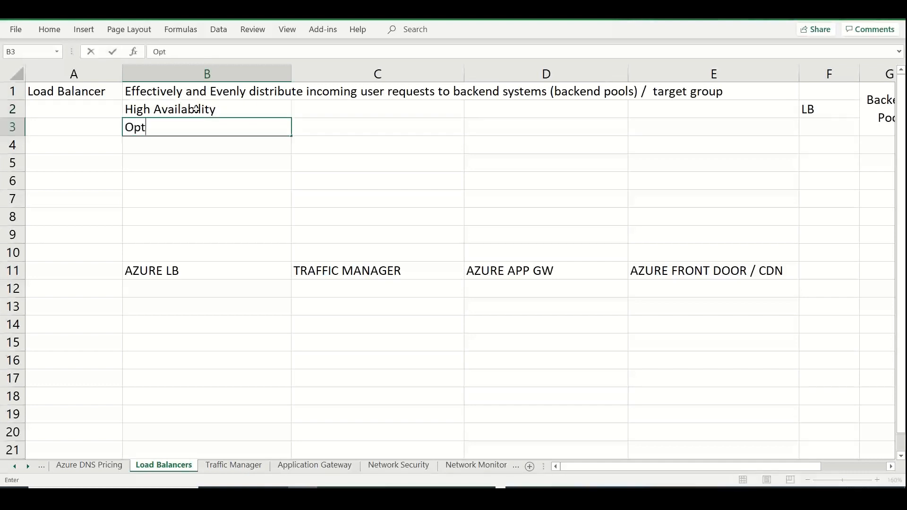
text(imal Resourc)
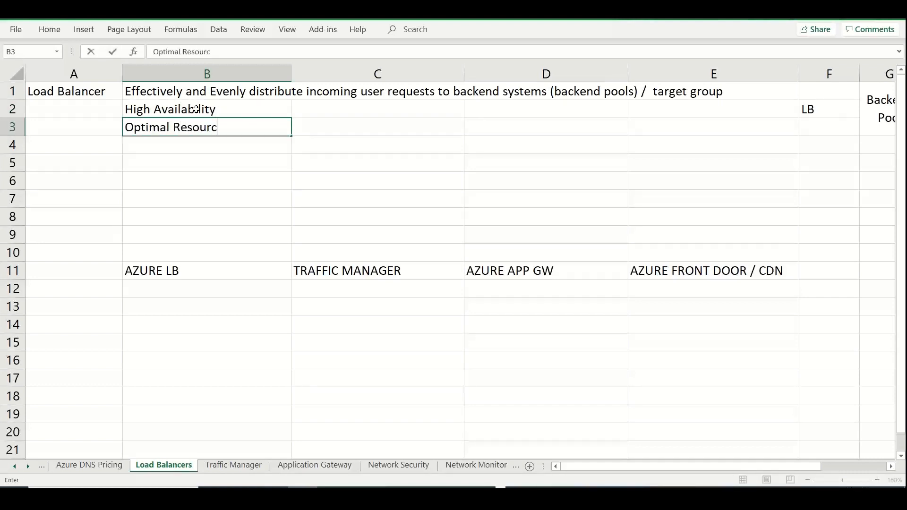
text(e usage)
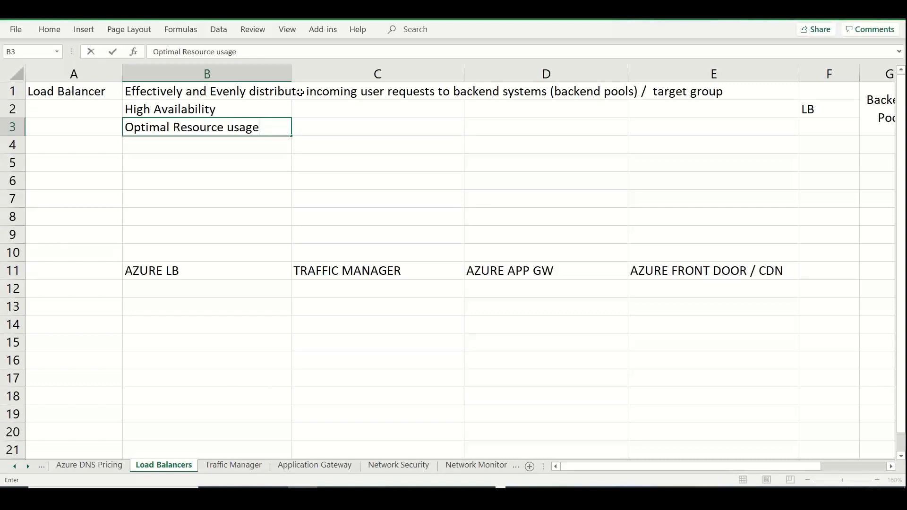
Enter "Health Probe -- Traffic will be sent to the healthy nodes" in cell C2, beside High Availability
click(303, 111)
text(Health Probe)
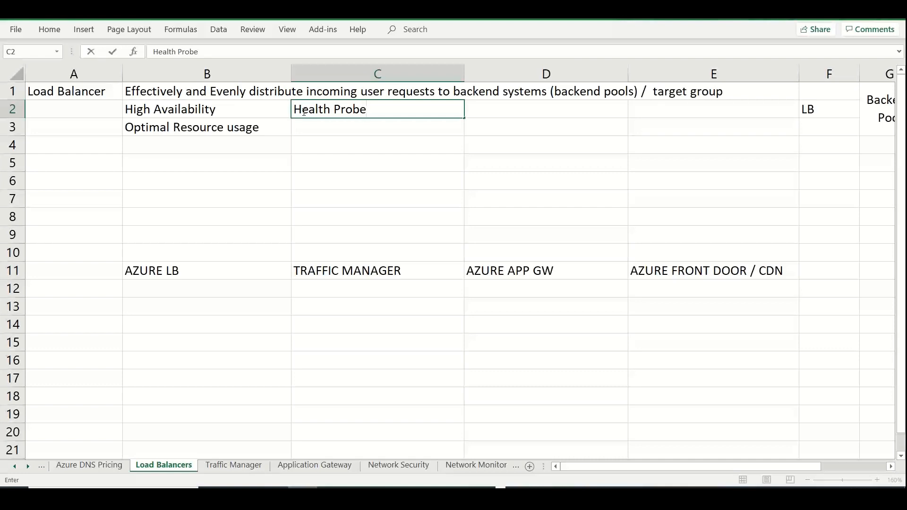
text(-- Traffic wi)
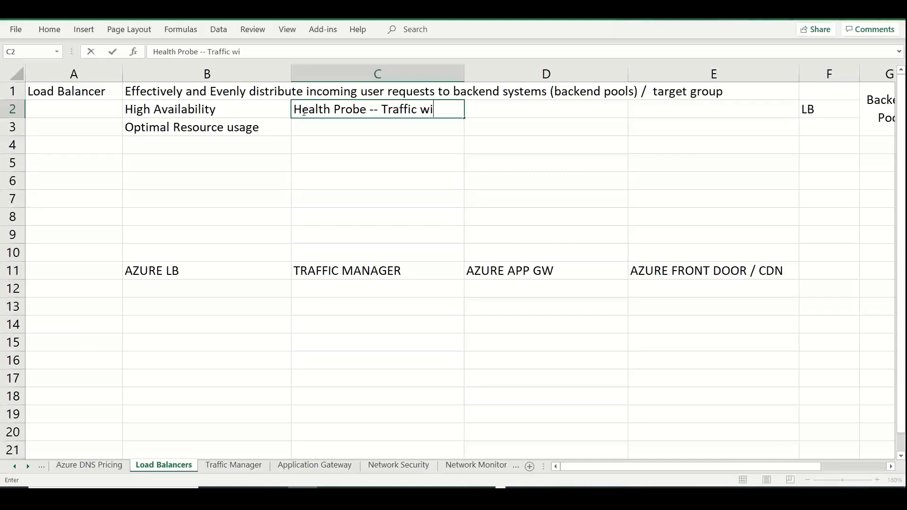
text(ll be sent to the h)
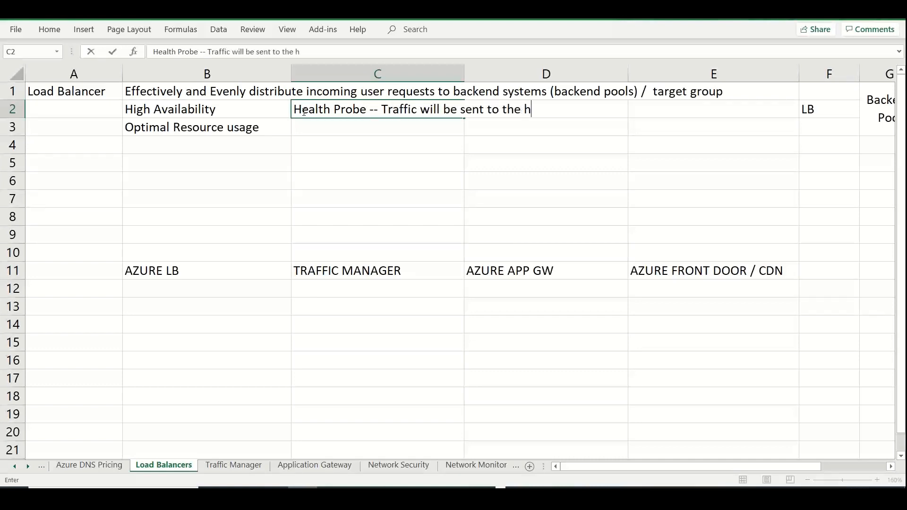
text(ealthy nodes)
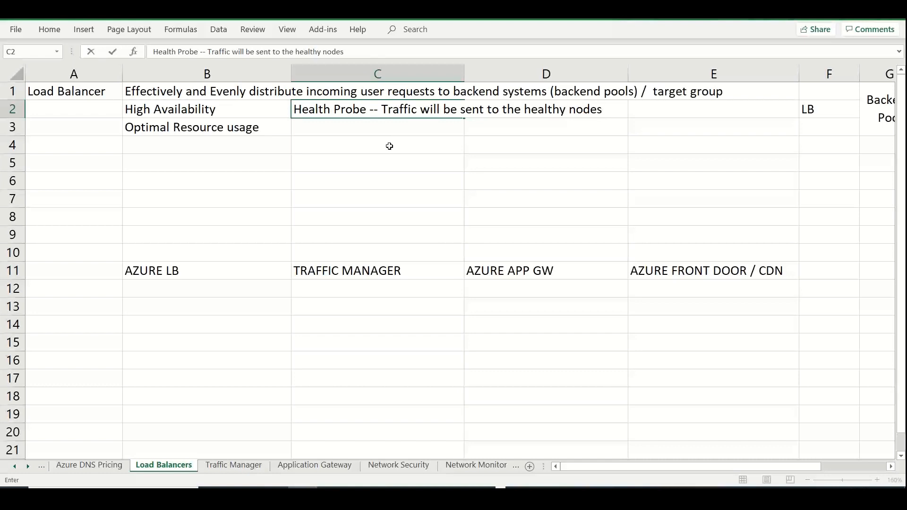
Enter "High Throughput" in cell B4 and "Low Latency" in cell C4
click(233, 143)
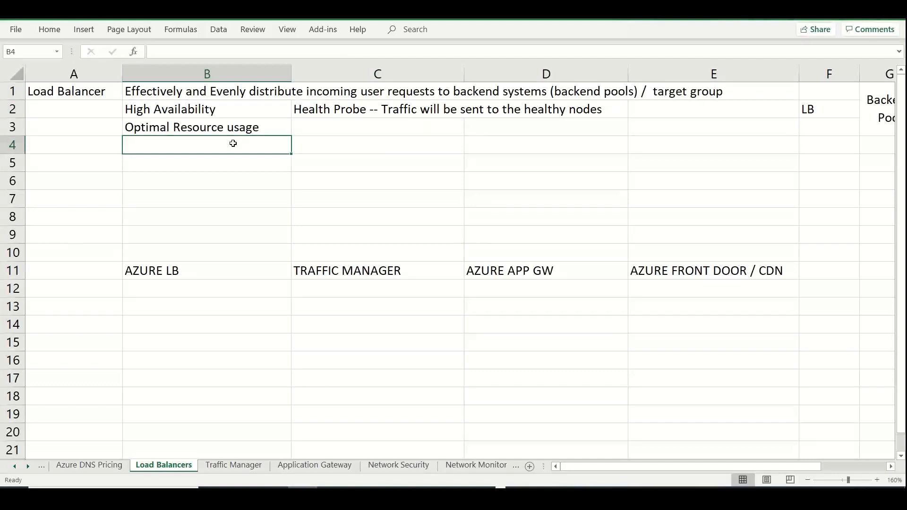
text(High Htro)
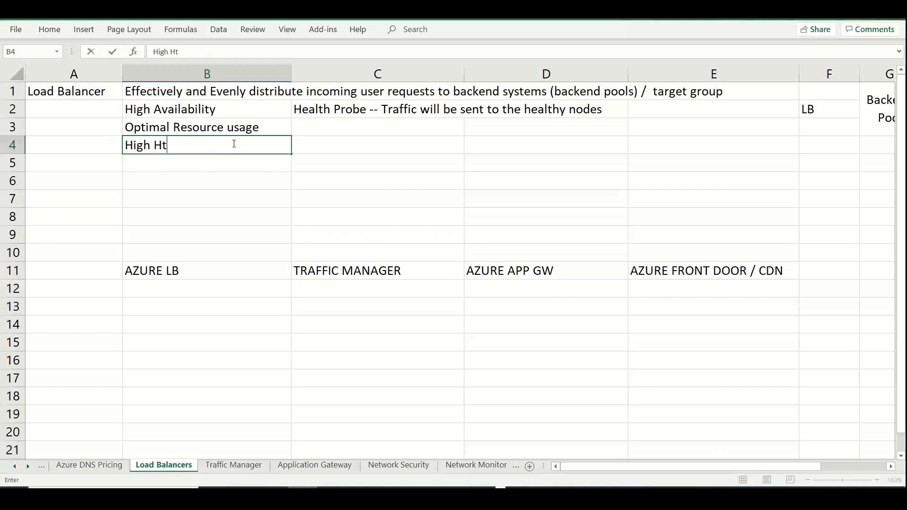
key(BackSpace)
key(BackSpace)
key(BackSpace)
key(BackSpace)
text(Throuh)
key(BackSpace)
text(ghput)
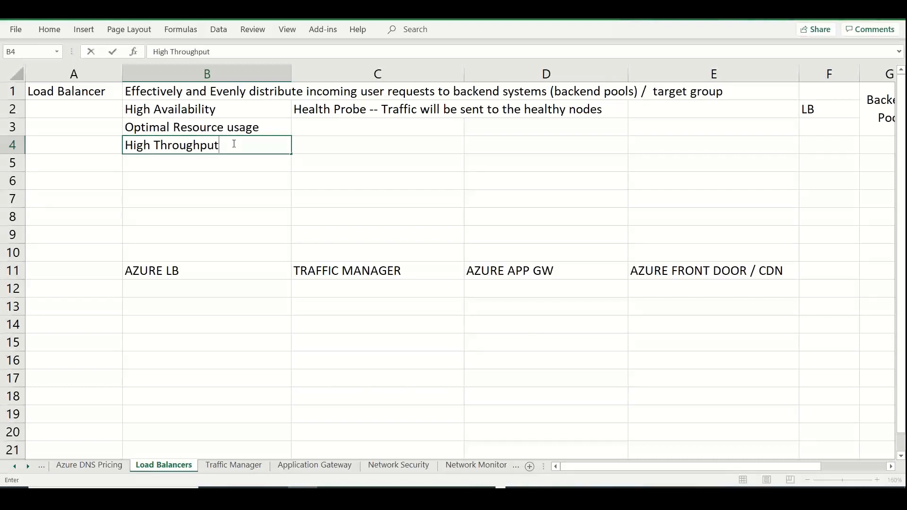
key(Tab)
text(Low Latency)
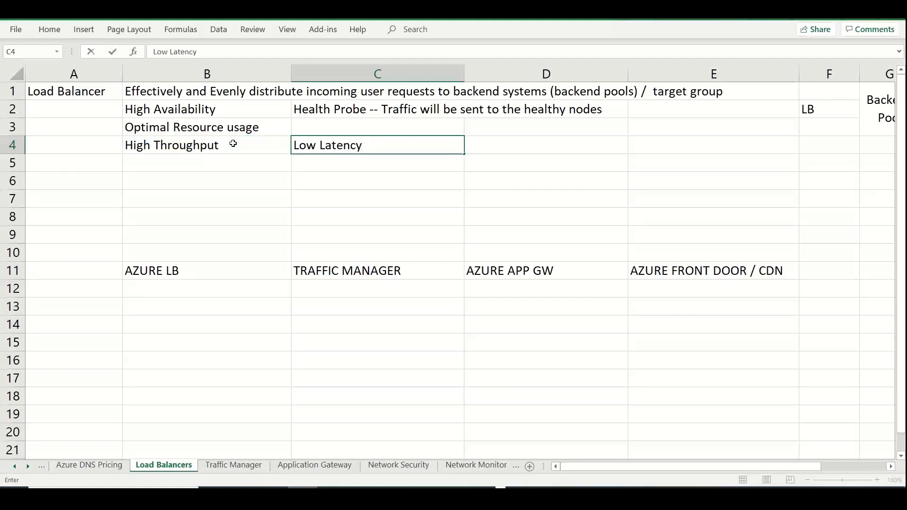
Enter "Auto-scaling" in cell D4 and "Network Performance" in cell E4
click(507, 147)
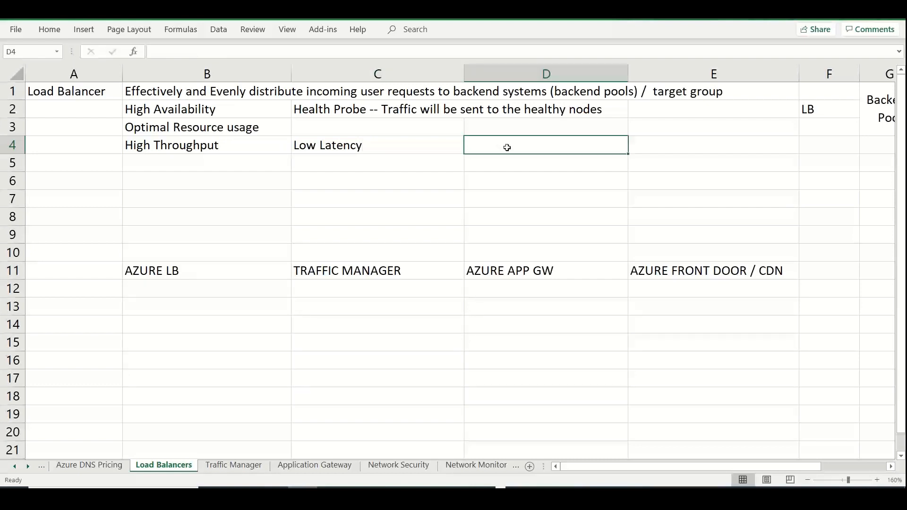
text(Auto-scaling)
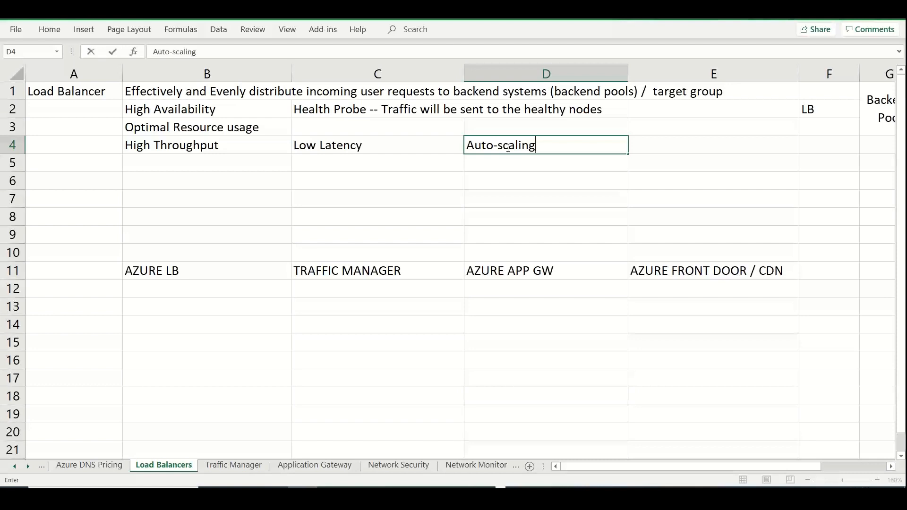
click(736, 149)
text(Network Performance)
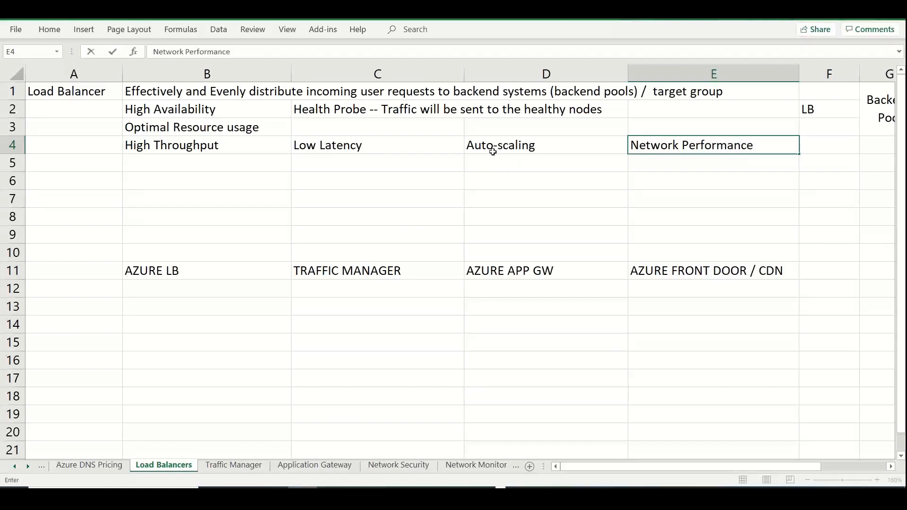
Enter "Minimize Reponse time" in cell C5, below Low Latency
click(388, 163)
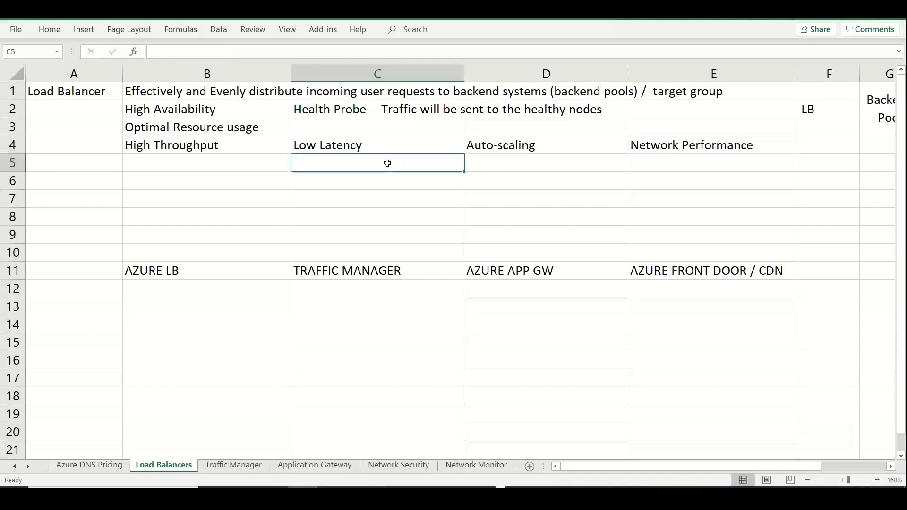
text(Minimize Repson)
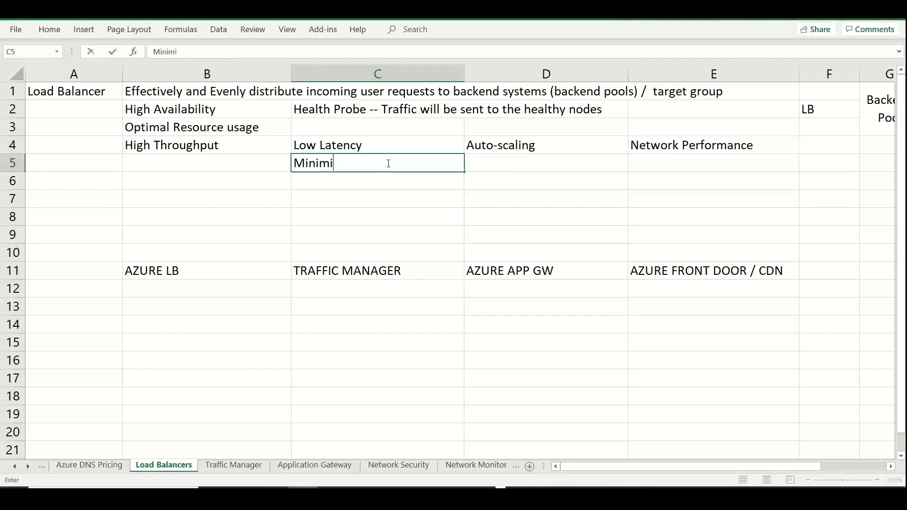
key(BackSpace)
key(BackSpace)
key(BackSpace)
text(onse time)
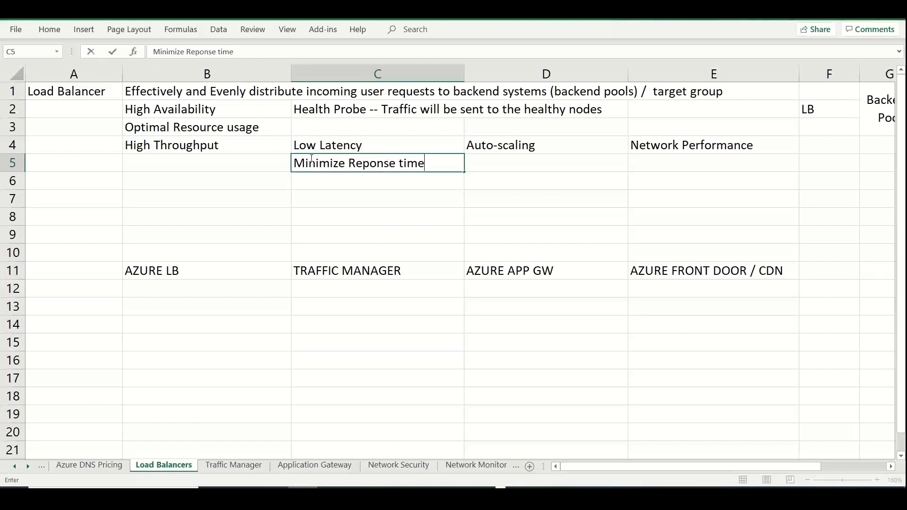
Enter "Native IPv4 and IPv6 support" in cell B6
click(223, 180)
text(Native)
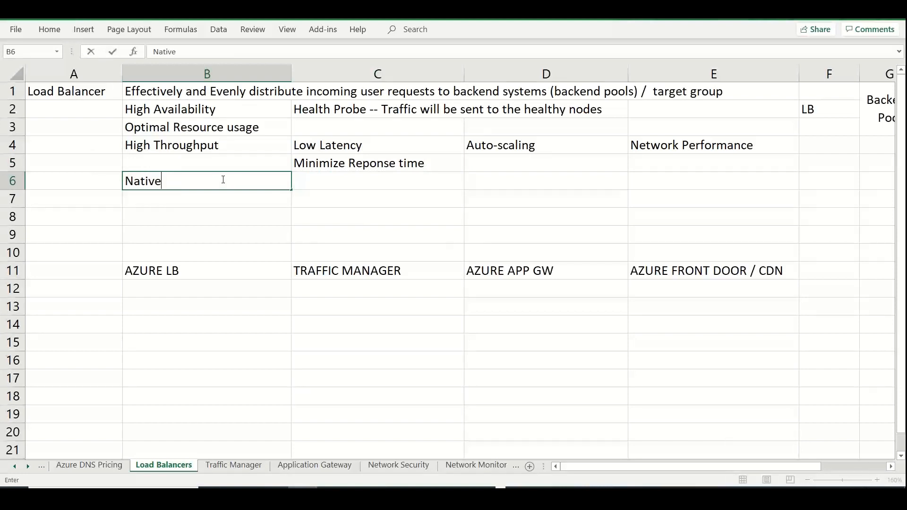
text( IPv4 and IPv)
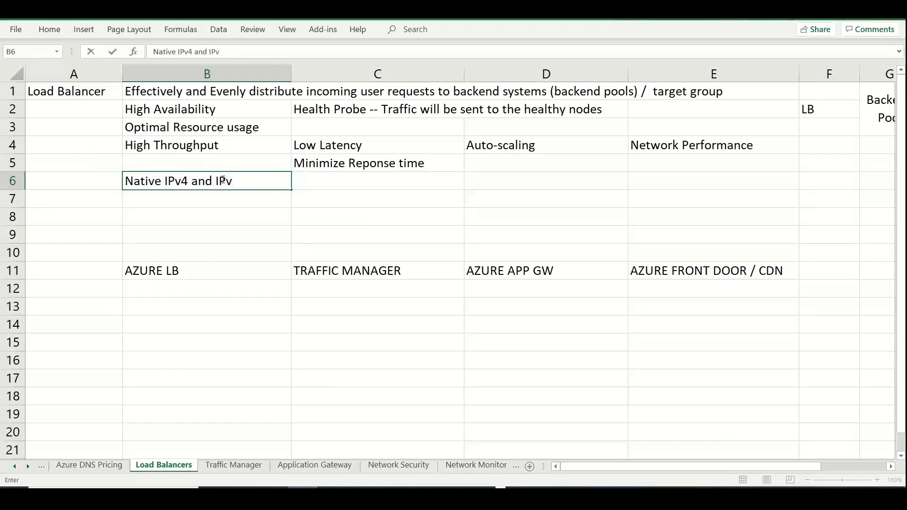
text(6 support)
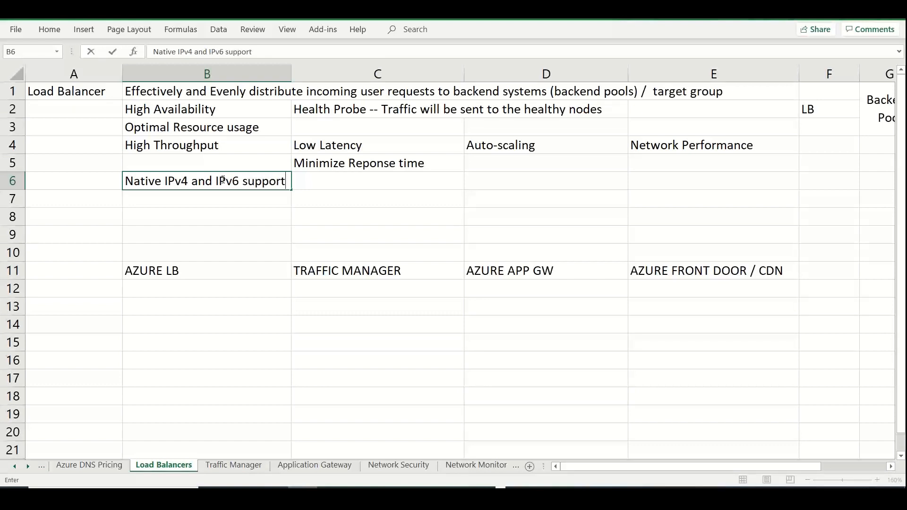
click(84, 93)
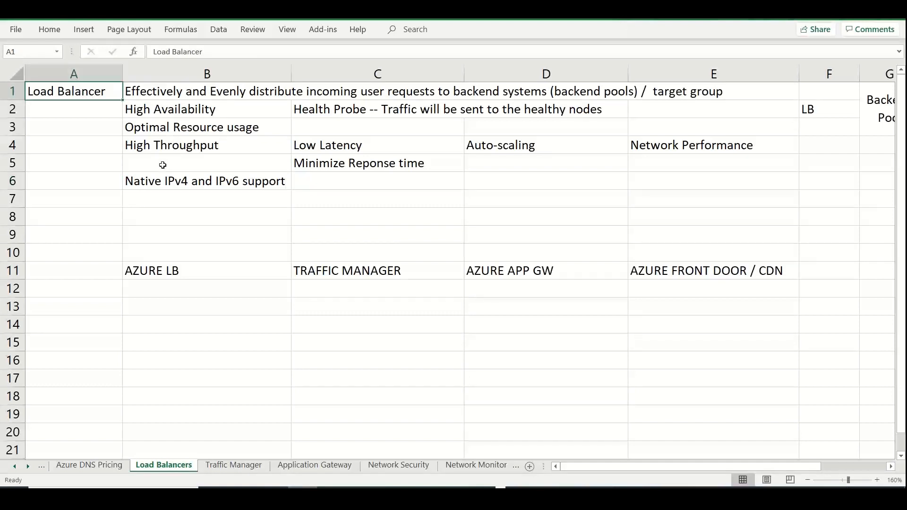
Enter "LB acts as a SPOC (Single Point of Connection) for all clients" in cell B7
click(152, 199)
text(LB acts a)
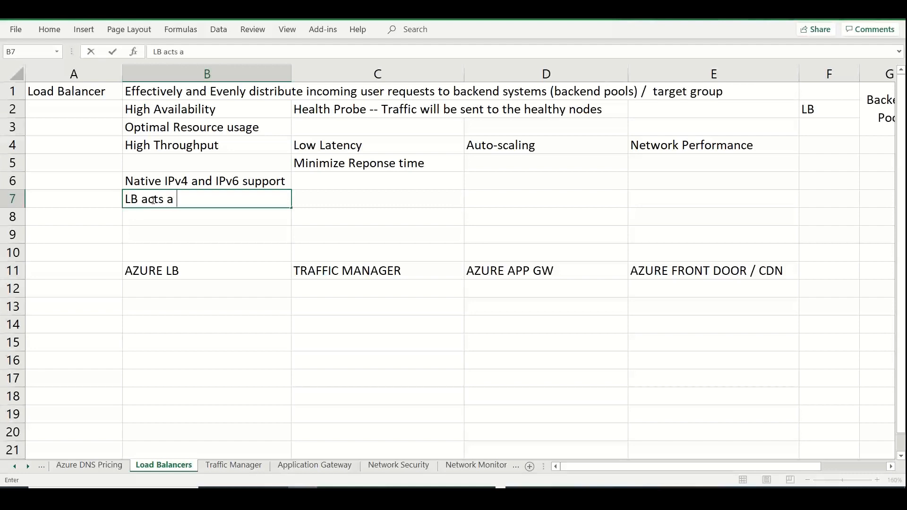
key(BackSpace)
text(s a Sp)
key(BackSpace)
text(POC )
text((Singl)
key(BackSpace)
key(BackSpace)
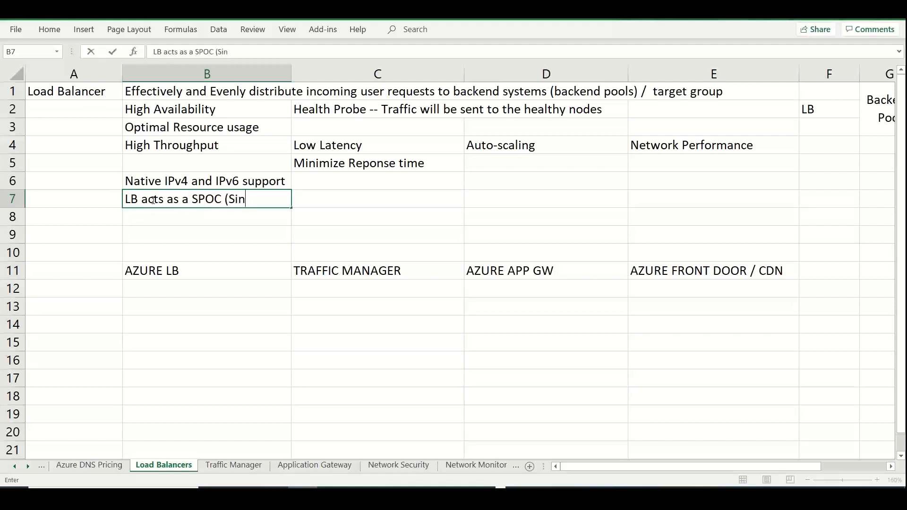
text(ll)
key(BackSpace)
text(g)
key(BackSpace)
key(BackSpace)
text(gle Point of )
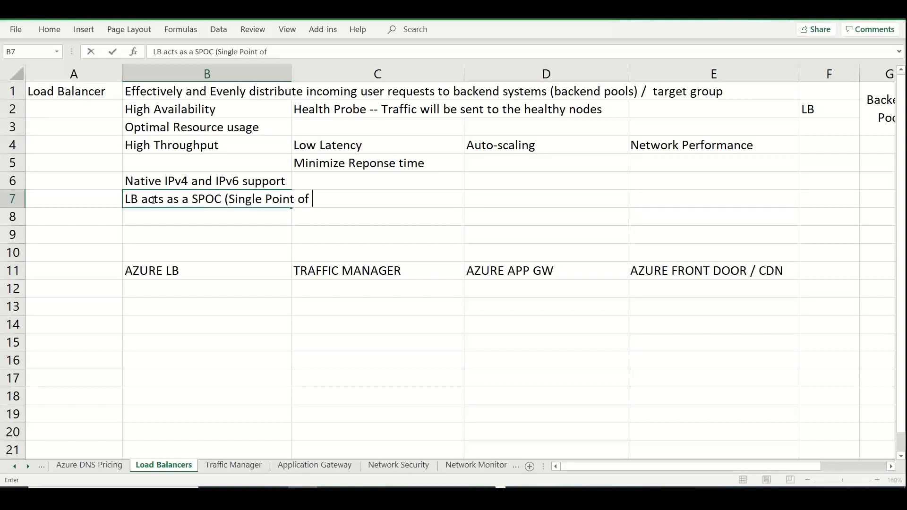
text(Connection) for )
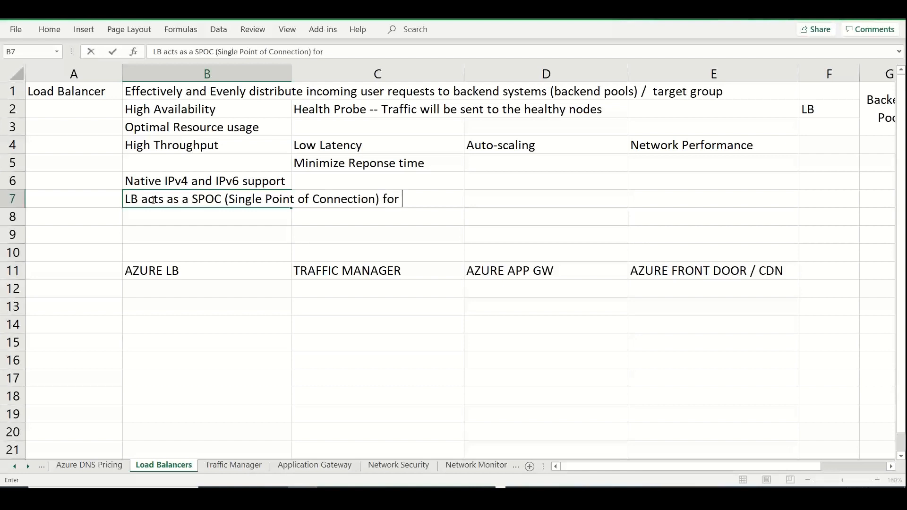
text(all clients)
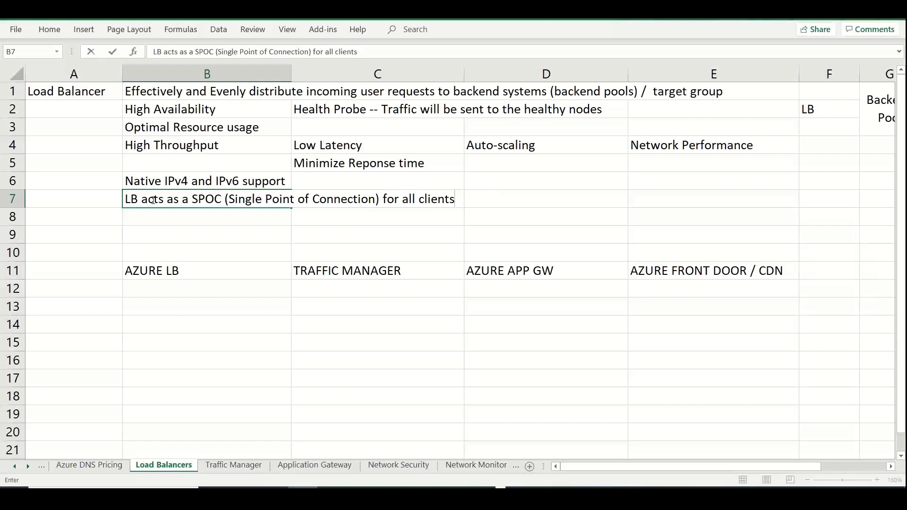
Insert two blank rows above the row of Azure service headings in row 11
right_click(15, 275)
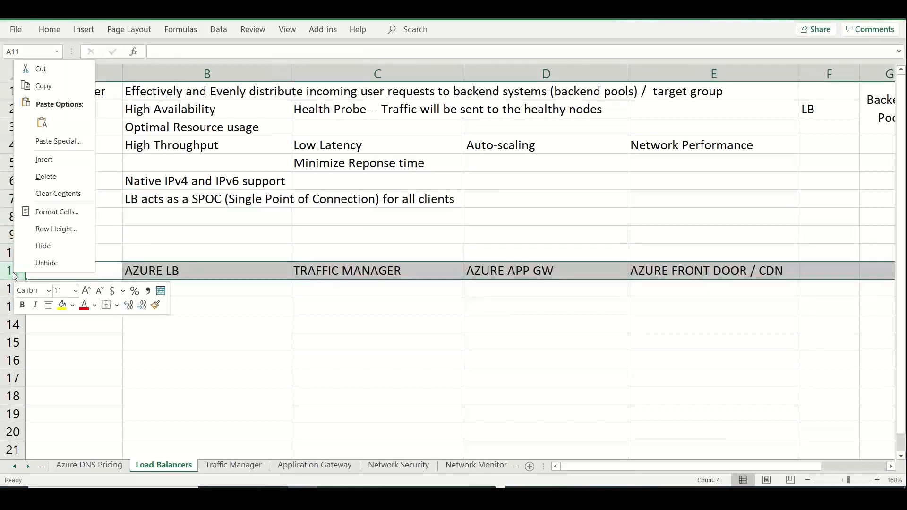
click(44, 160)
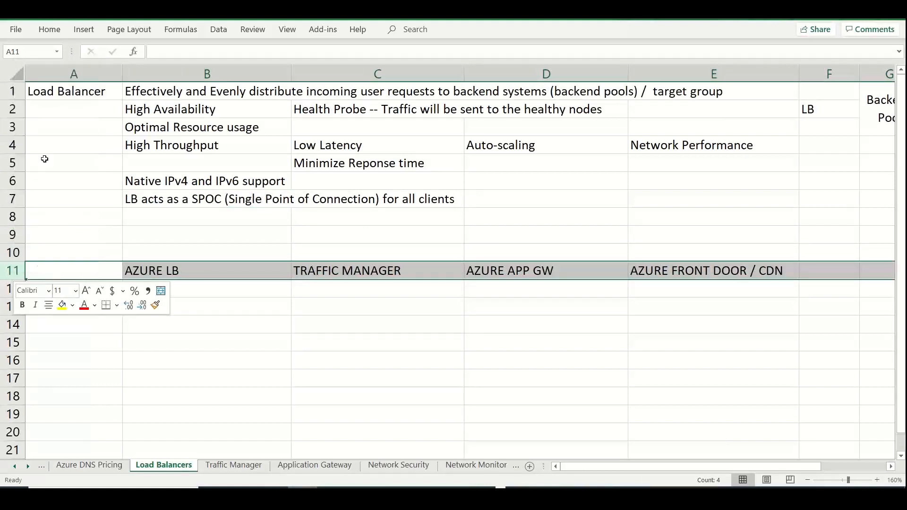
right_click(11, 270)
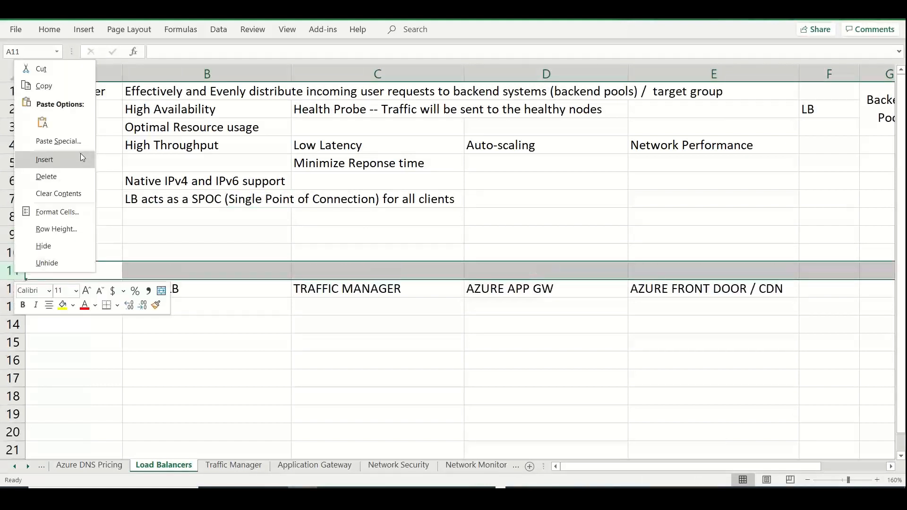
click(80, 154)
click(261, 378)
Cut the four Azure service headings in B13:E13 and add a new sheet named "How to Choose LB"
drag(259, 307, 687, 307)
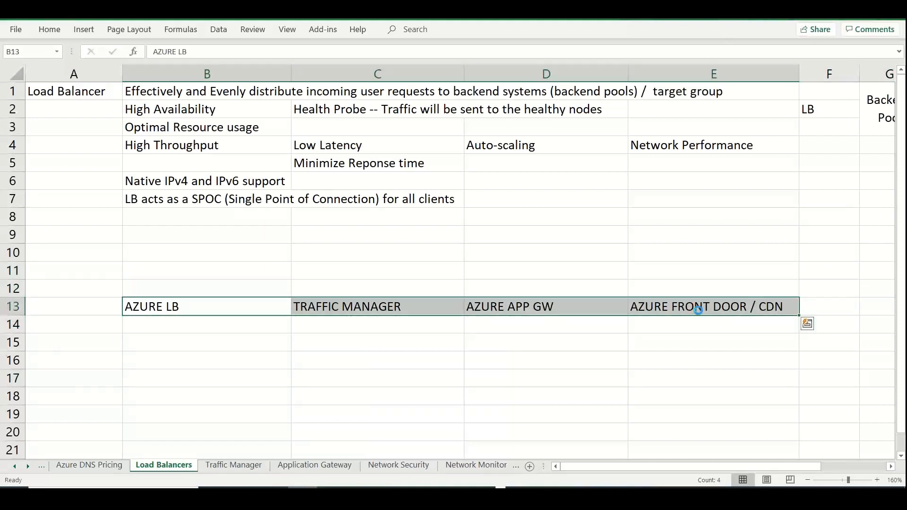
key(ctrl+c)
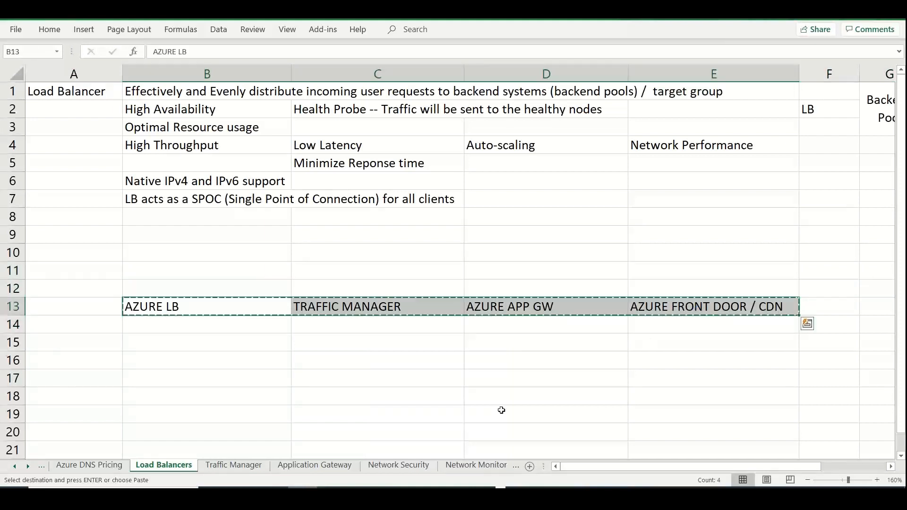
click(530, 467)
double_click(213, 466)
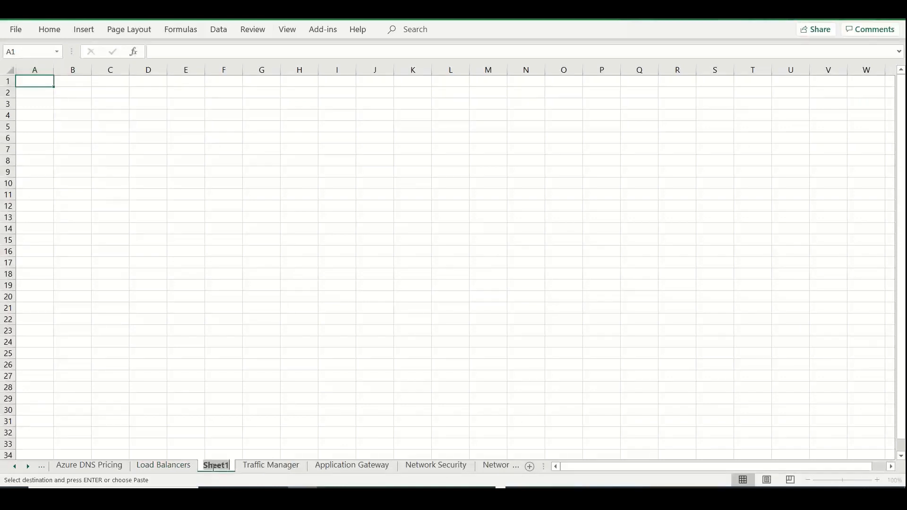
key(BackSpace)
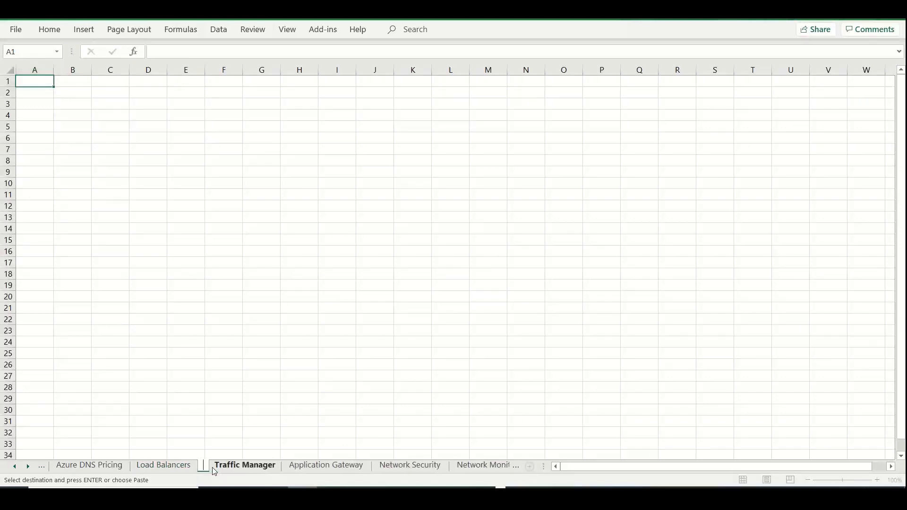
text(ho)
key(BackSpace)
key(BackSpace)
text(How to)
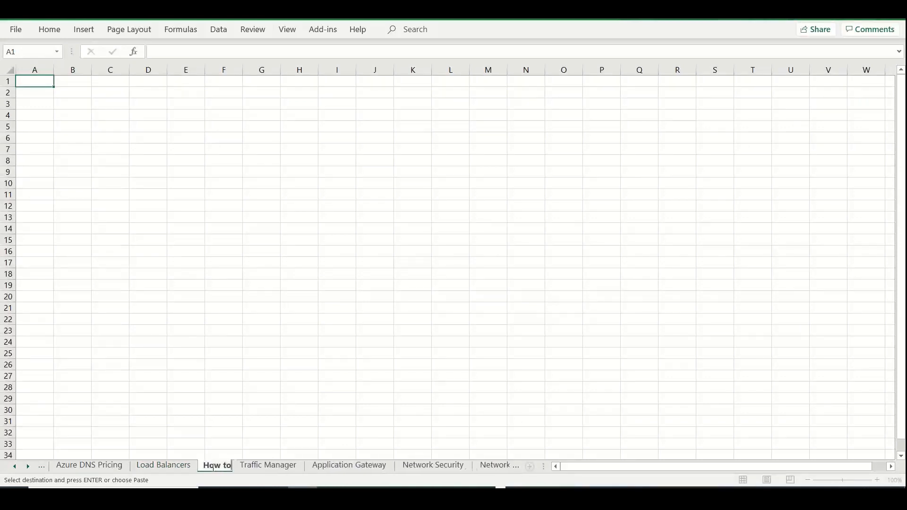
text( Choose LB)
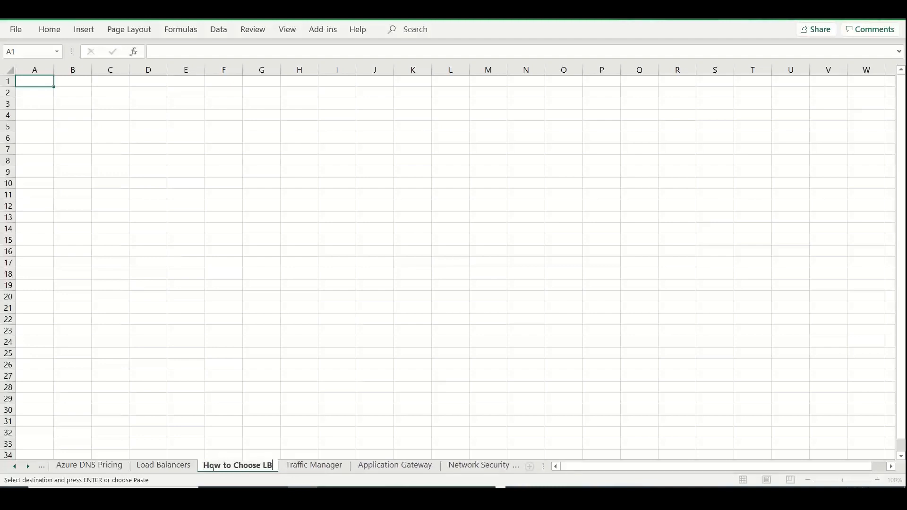
Paste the cut headings into the new sheet starting at cell A1 and widen the columns to show them fully
click(40, 83)
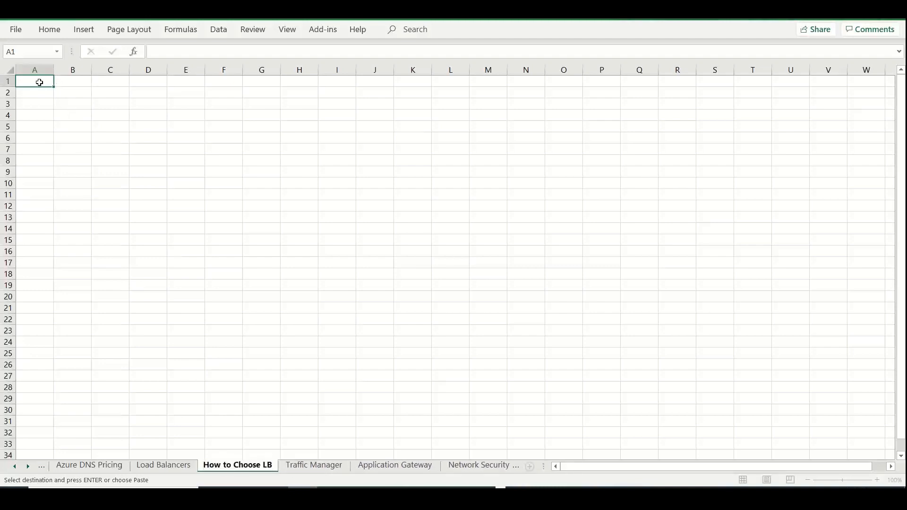
key(ctrl+v)
click(10, 69)
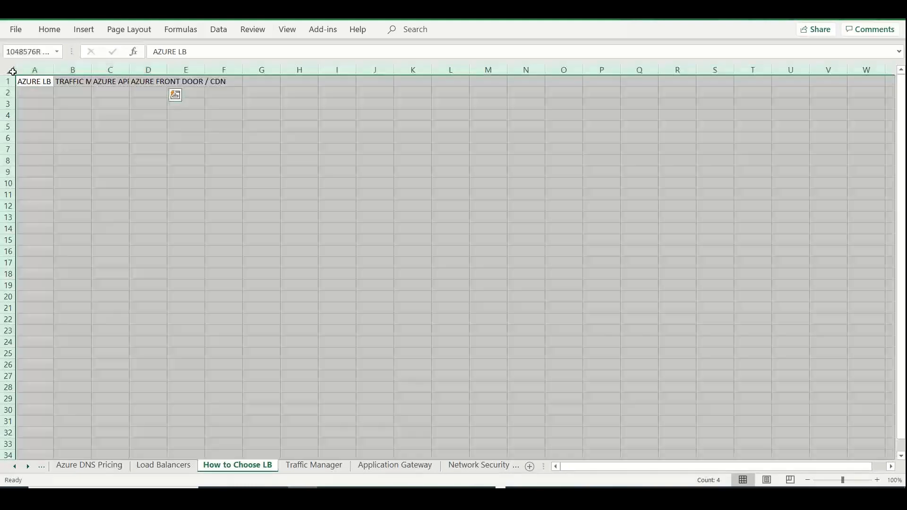
drag(54, 70, 84, 71)
click(306, 150)
Insert two blank columns between the AZURE LB and TRAFFIC MANAGER columns
click(138, 68)
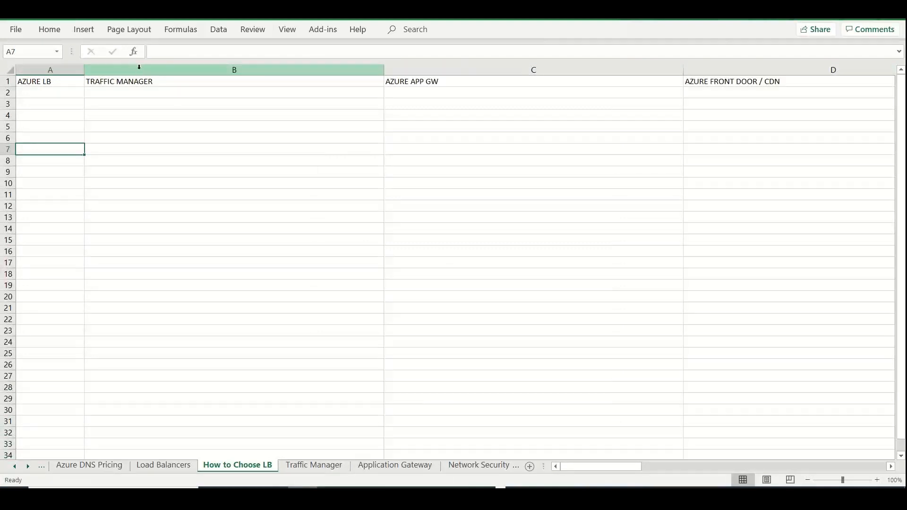
right_click(139, 69)
click(154, 166)
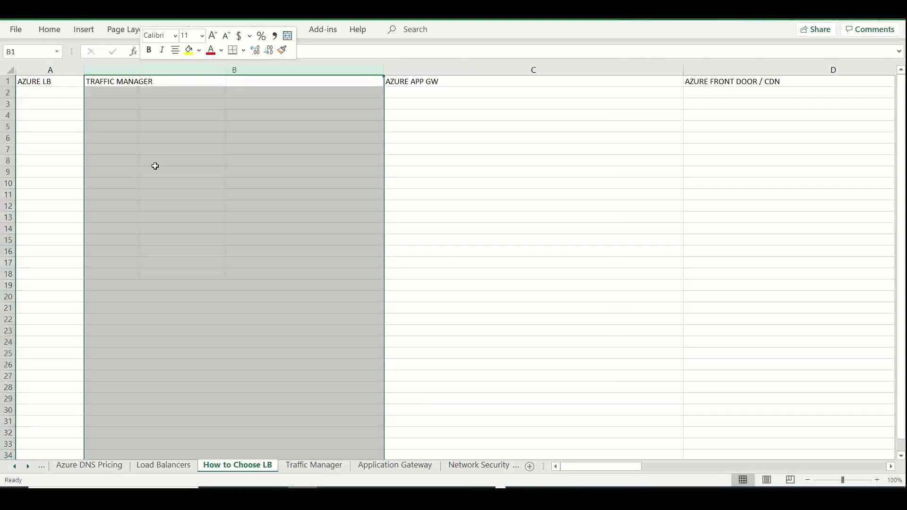
click(111, 96)
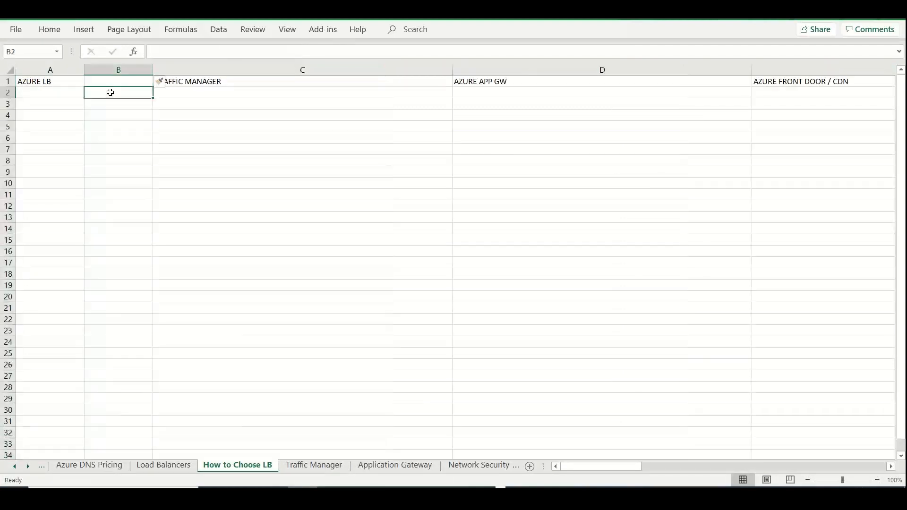
right_click(230, 70)
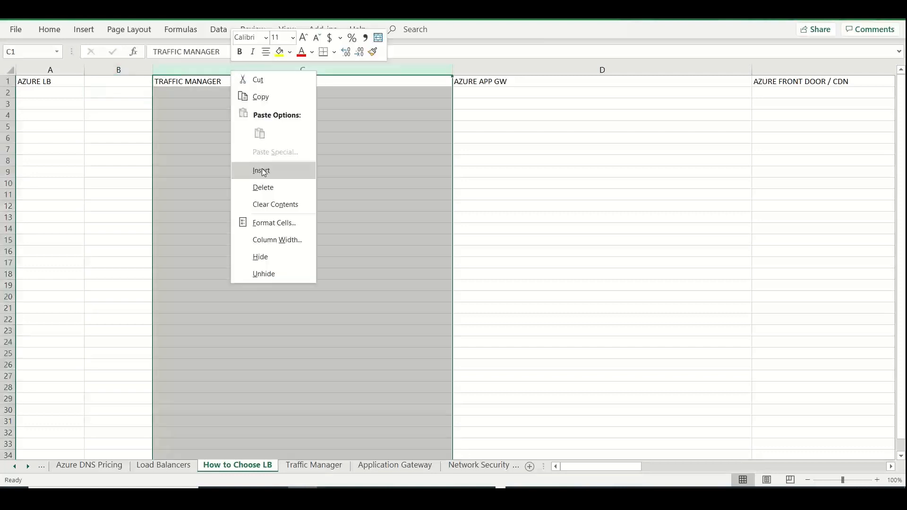
click(259, 169)
Enter "Basic", "Standard" and "Gateway LB" in cells A2, B2 and C2 under AZURE LB
click(66, 93)
text(Basic)
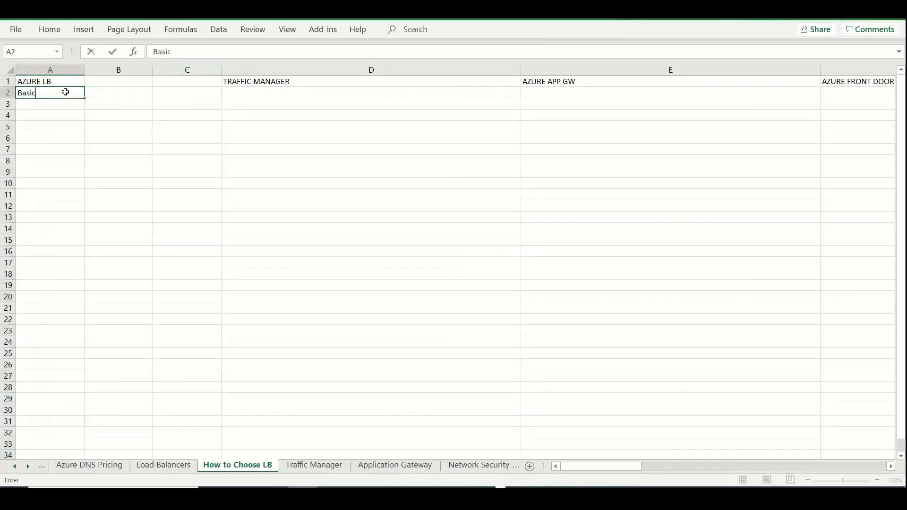
key(Tab)
text(ndard)
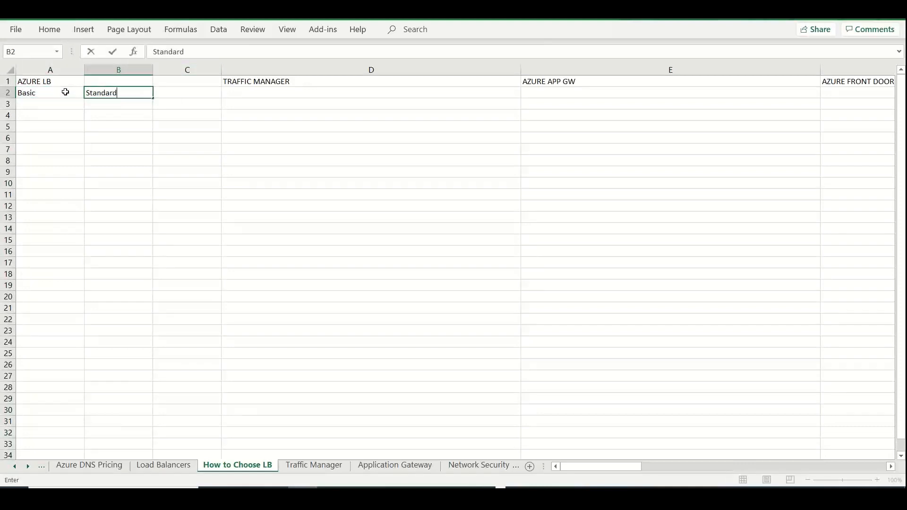
key(Tab)
text(Gatea)
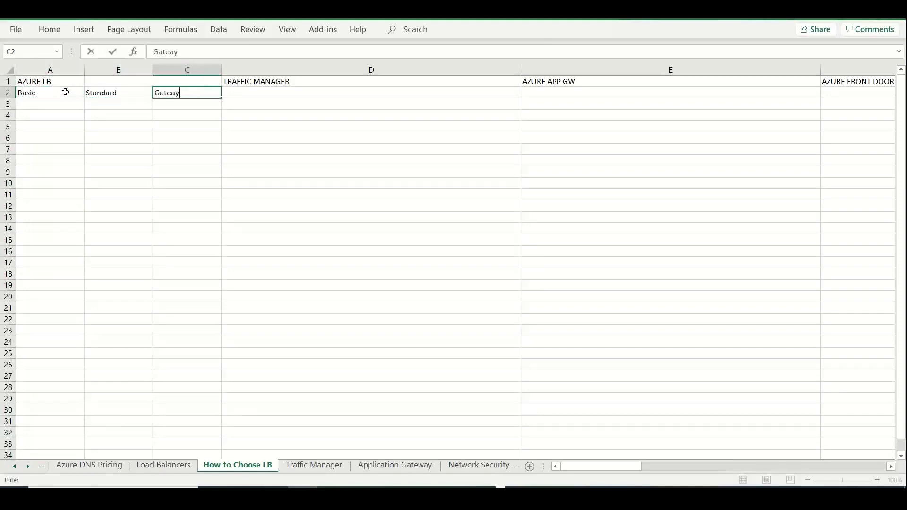
key(BackSpace)
key(BackSpace)
text(way LB)
key(Tab)
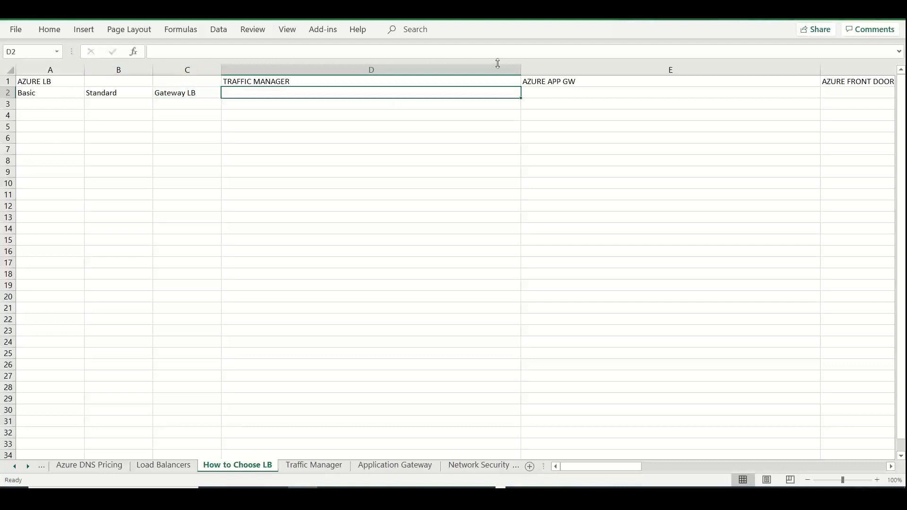
Narrow columns D, E and F to roughly fit the TRAFFIC MANAGER, AZURE APP GW and AZURE FRONT DOOR / CDN headings
drag(521, 70, 321, 70)
drag(618, 69, 414, 71)
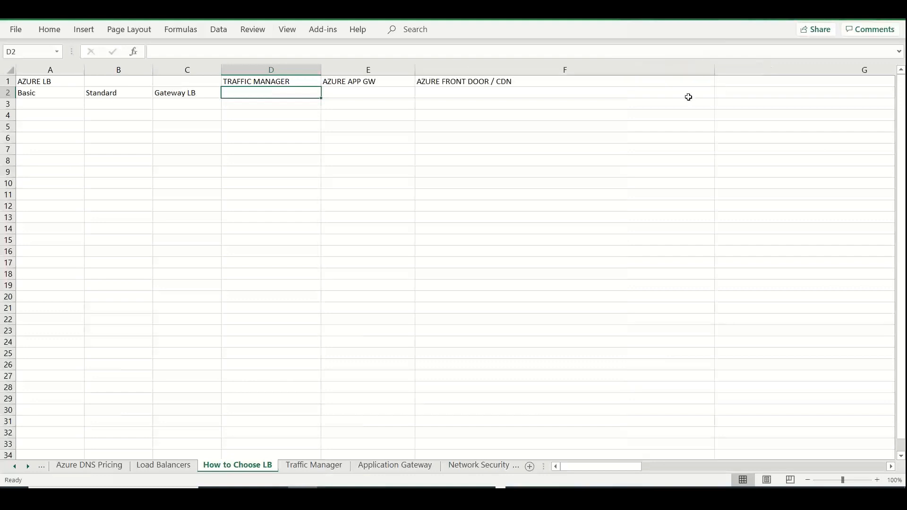
drag(713, 70, 527, 74)
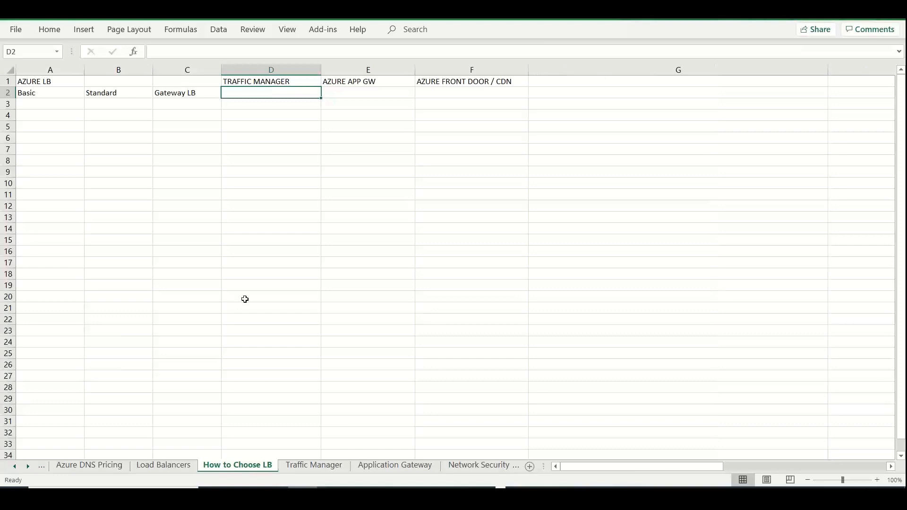
Return to the Load Balancers sheet and select cell A9 below the benefits notes
click(171, 469)
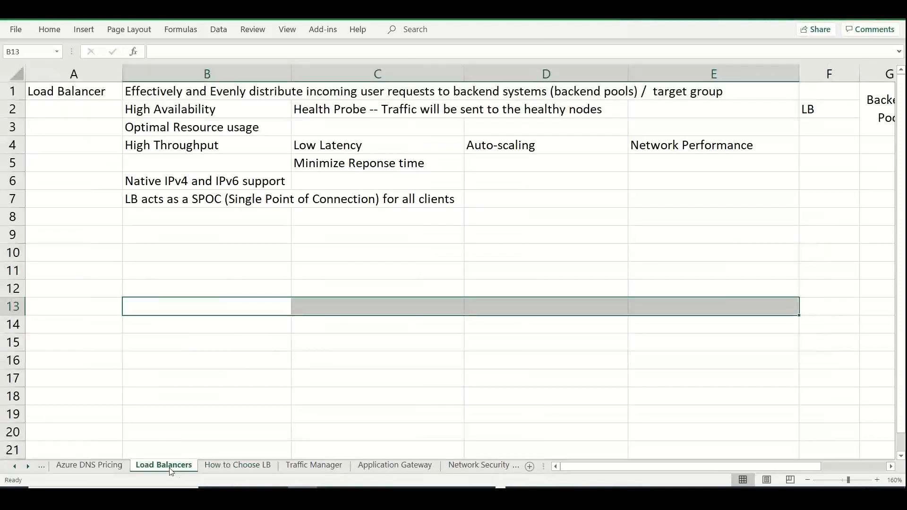
click(148, 322)
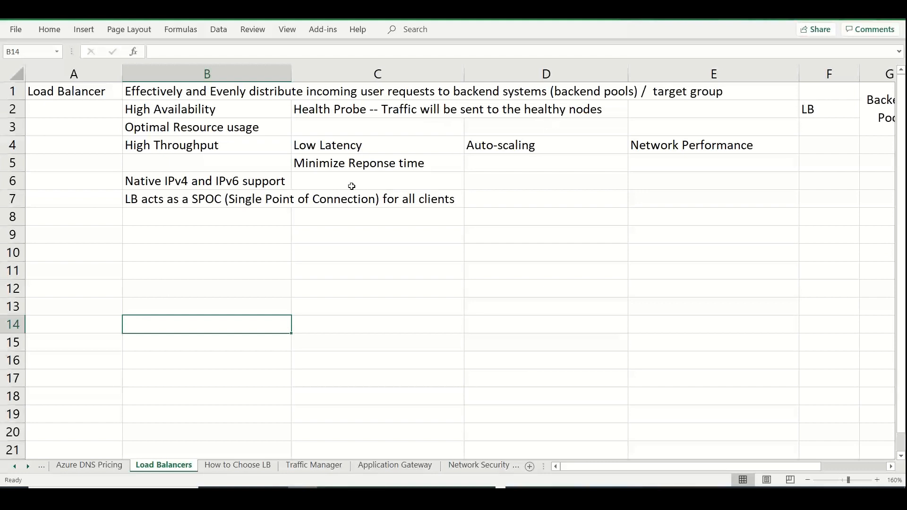
click(99, 235)
text(In)
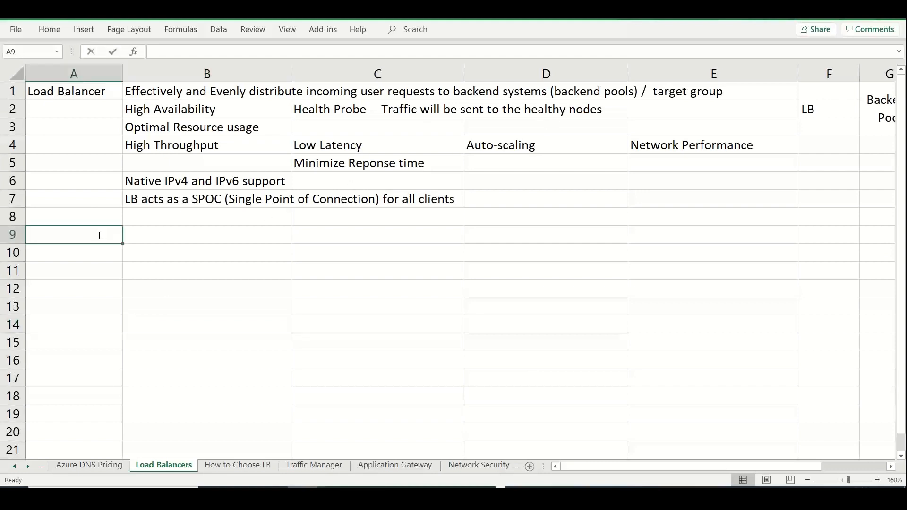
key(BackSpace)
key(BackSpace)
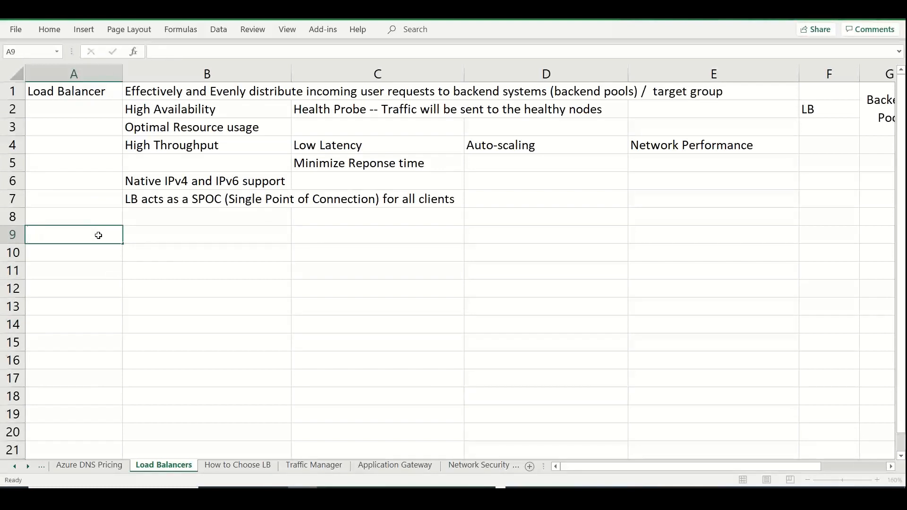
Enter "Public Facing" in cell B9 and "Internet facing -- Public Internet" in cell C9
key(Tab)
text(Public Facing)
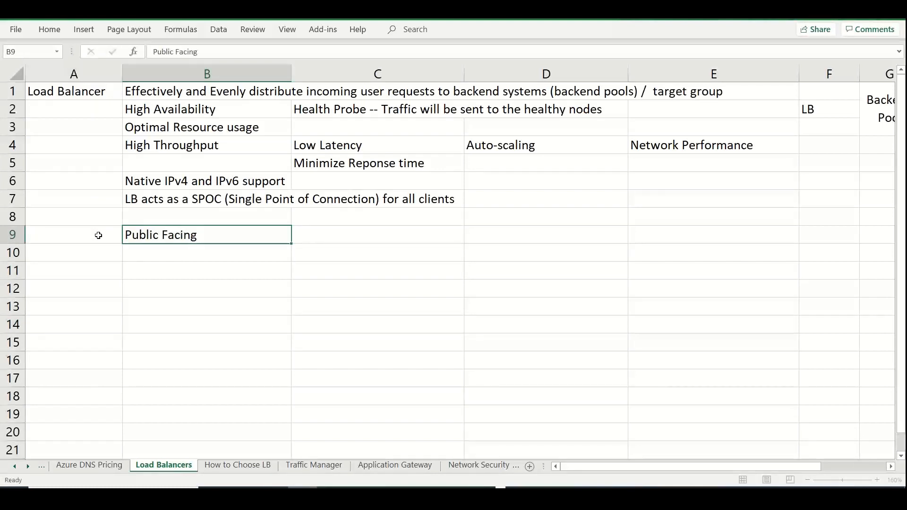
key(Tab)
text(Interne)
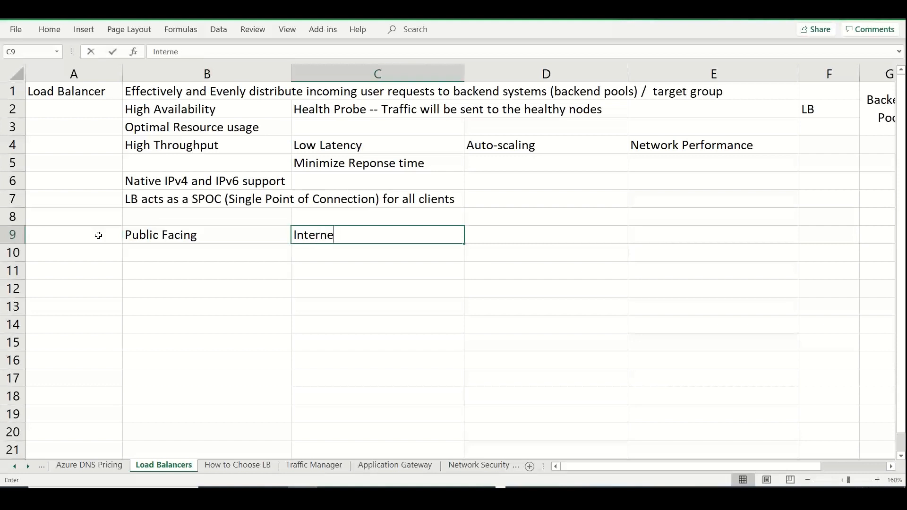
text(t facing -- )
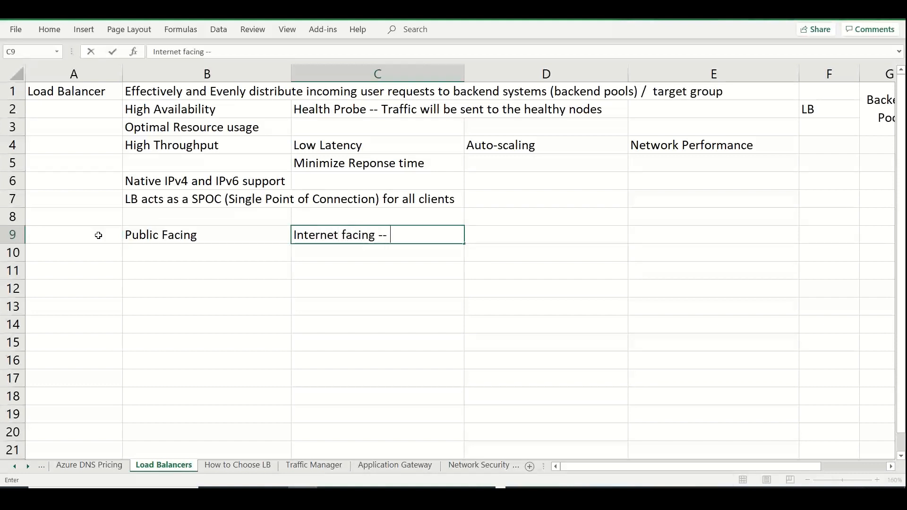
text(Public)
text( Internet)
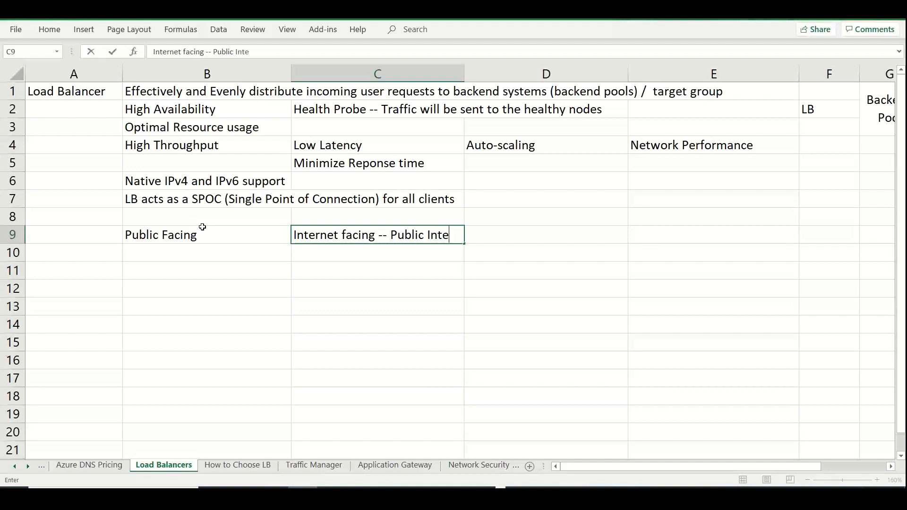
Enter "Internal" in cell B10 and "Intranet facing -- Within Azure or via VPN" in cell C10
click(190, 254)
text(Interne)
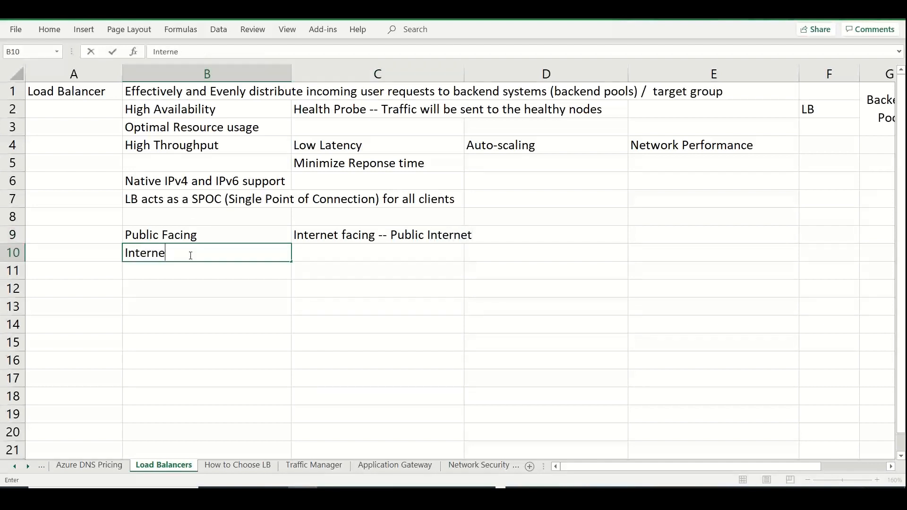
key(BackSpace)
text(al)
key(Tab)
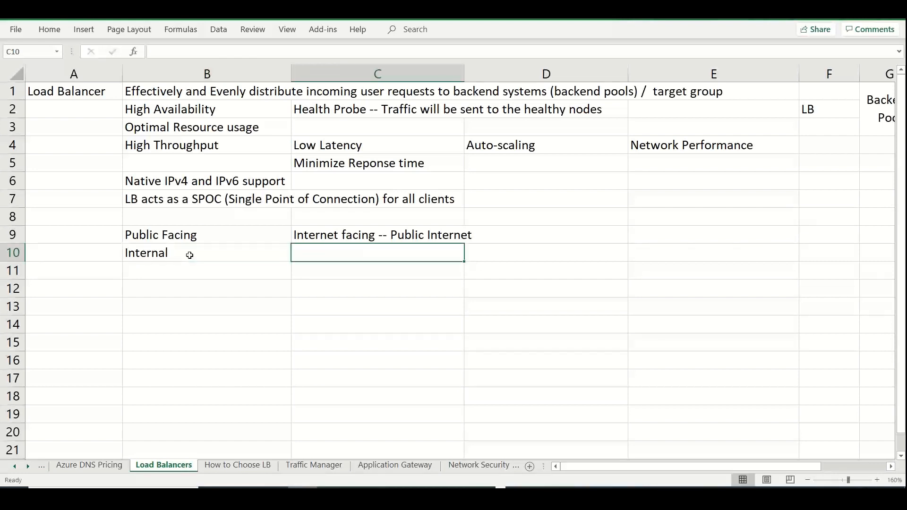
text(Intranet fa)
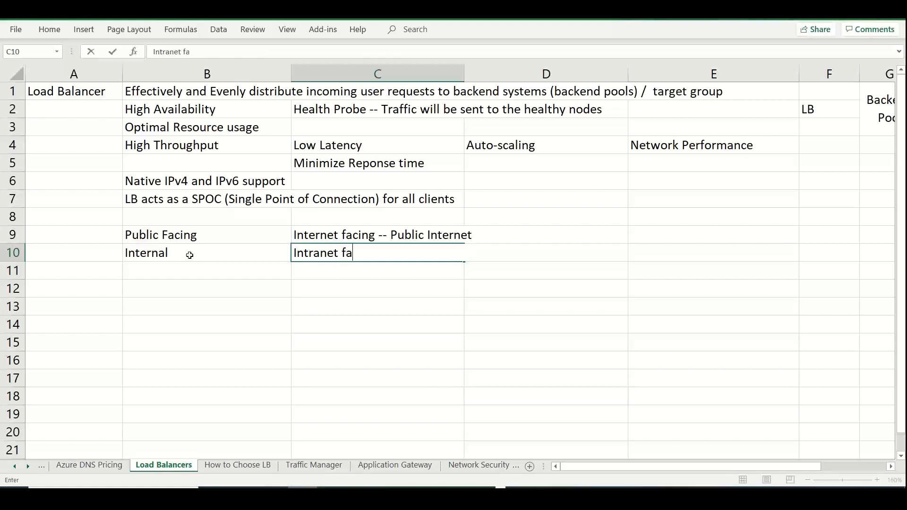
text(cing -- Within Azure or )
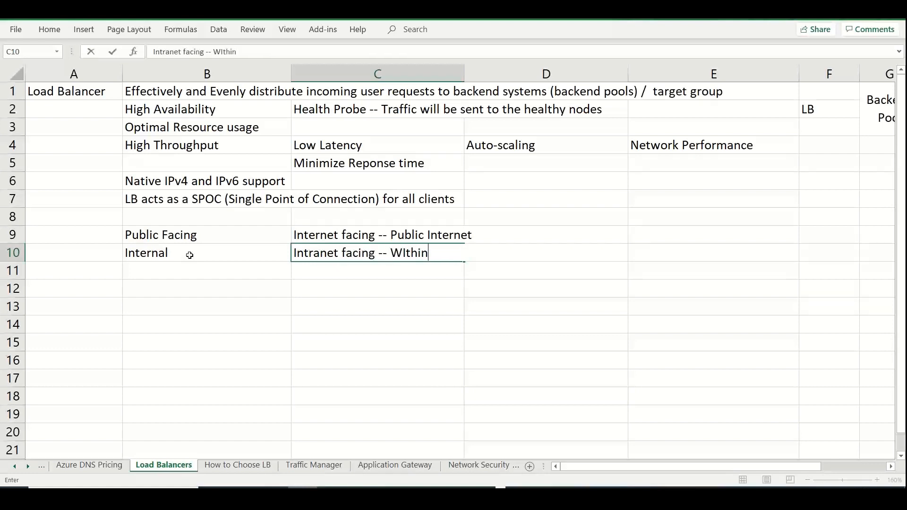
text(via VPN)
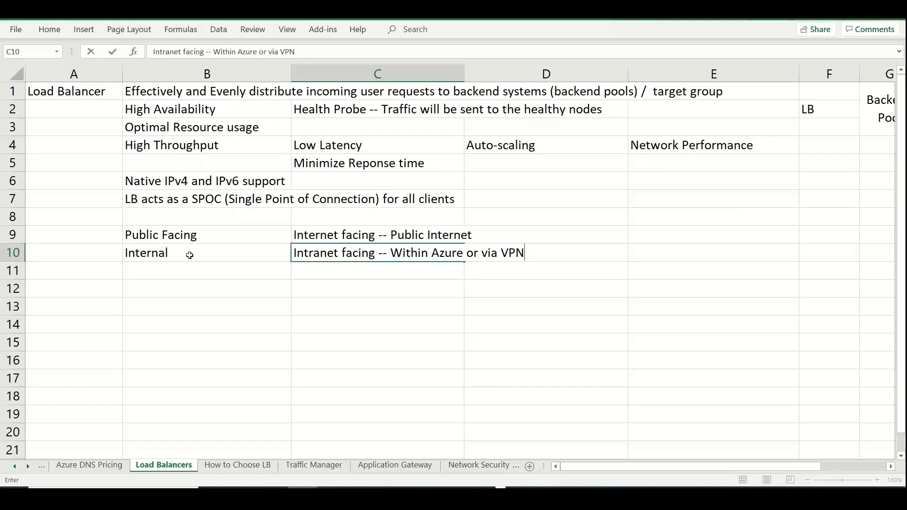
Enter "Regional" in cell B12 and "Global" in cell B14
click(178, 283)
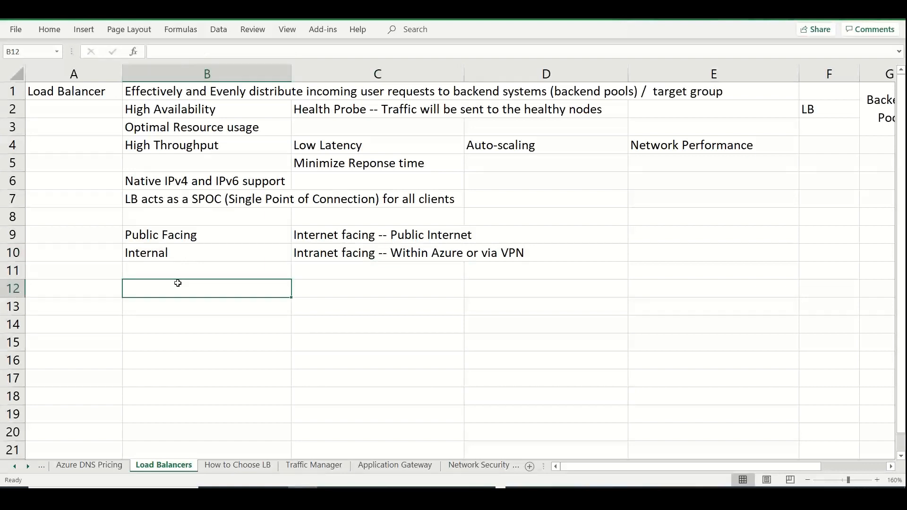
text(REgional)
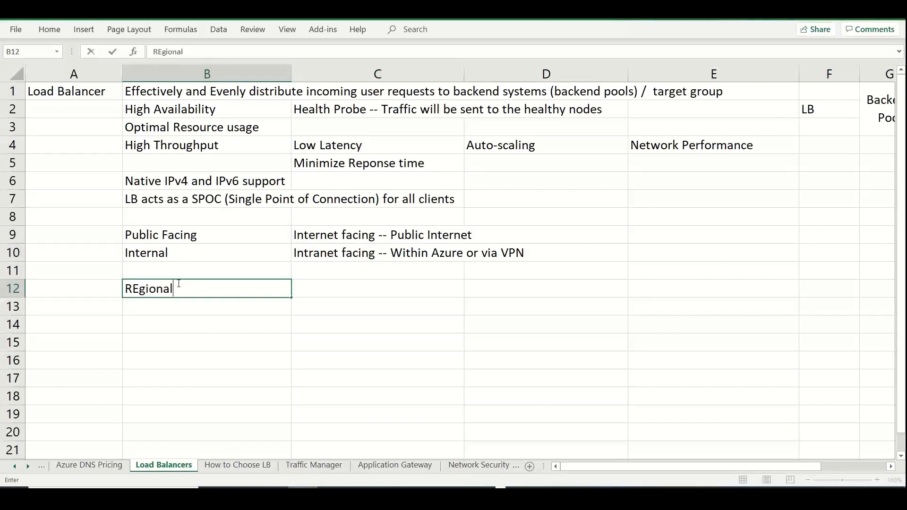
key(Return)
key(Return)
text(Global)
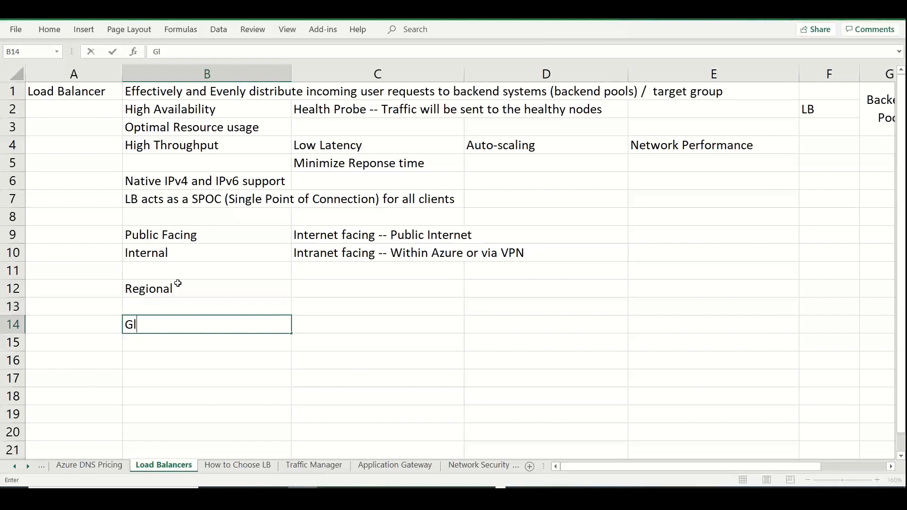
key(Return)
key(Return)
key(Return)
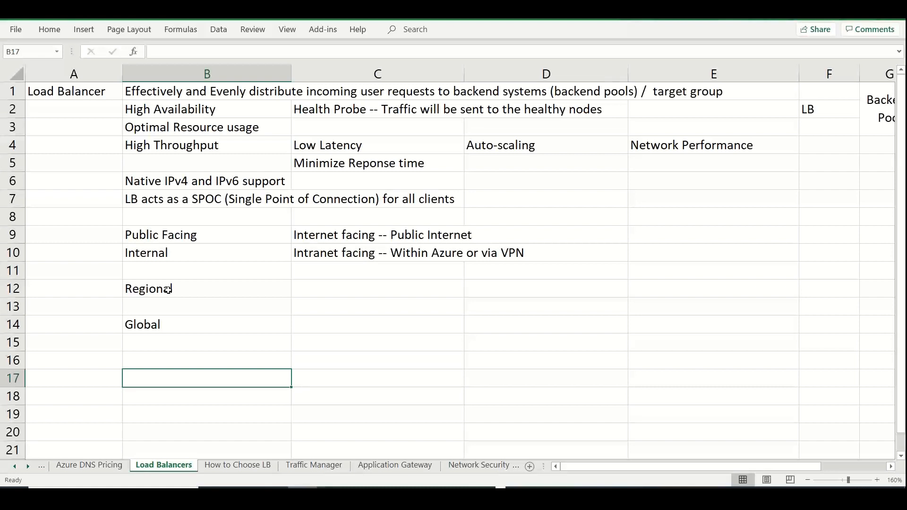
Enter "Improves app availability" in cell E2, beside the health probe note
click(363, 112)
click(687, 110)
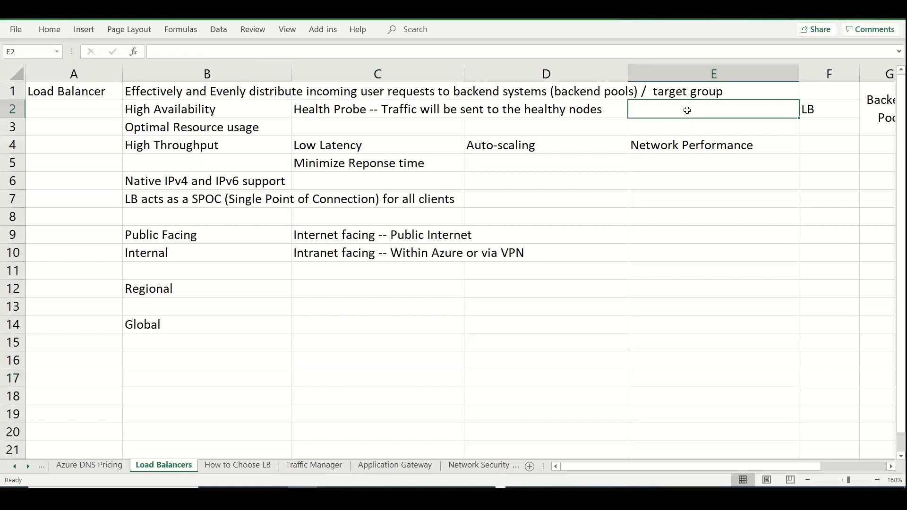
text(Improves )
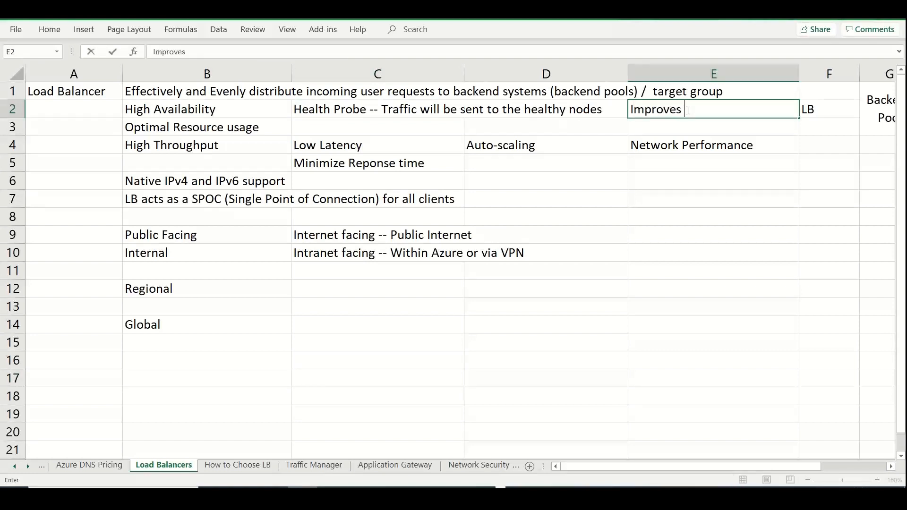
text(app availability)
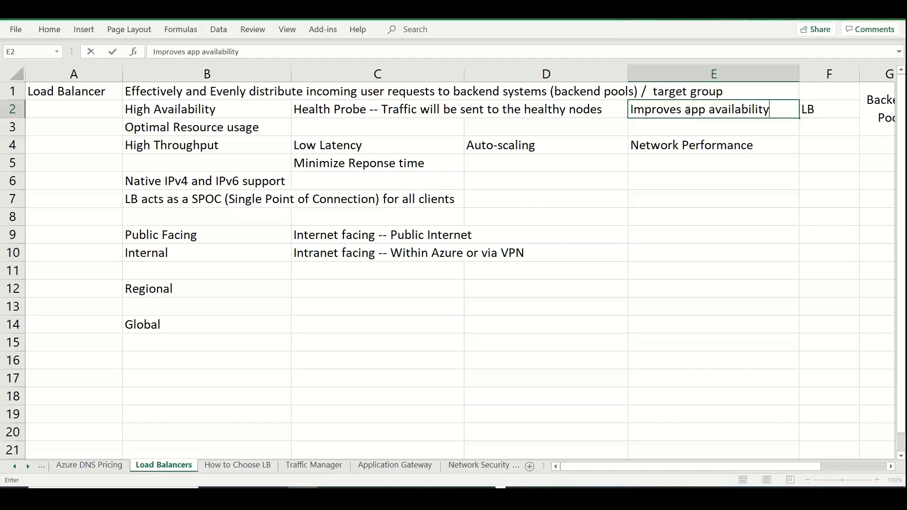
Fill the Load Balancer heading cell A1 with a light blue theme colour
click(102, 91)
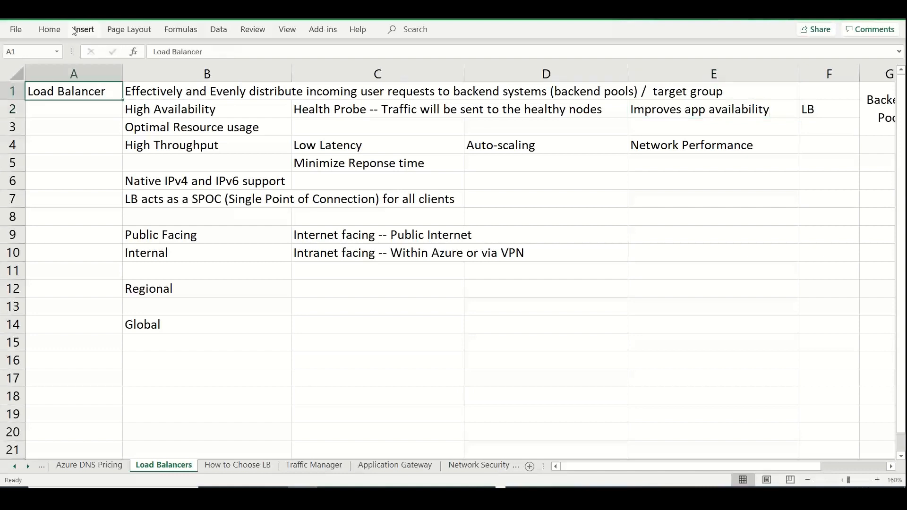
click(51, 29)
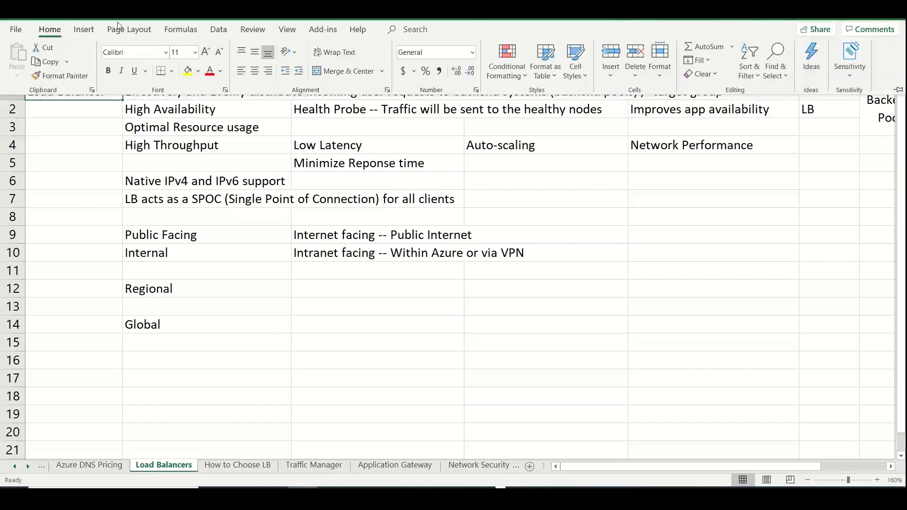
click(199, 72)
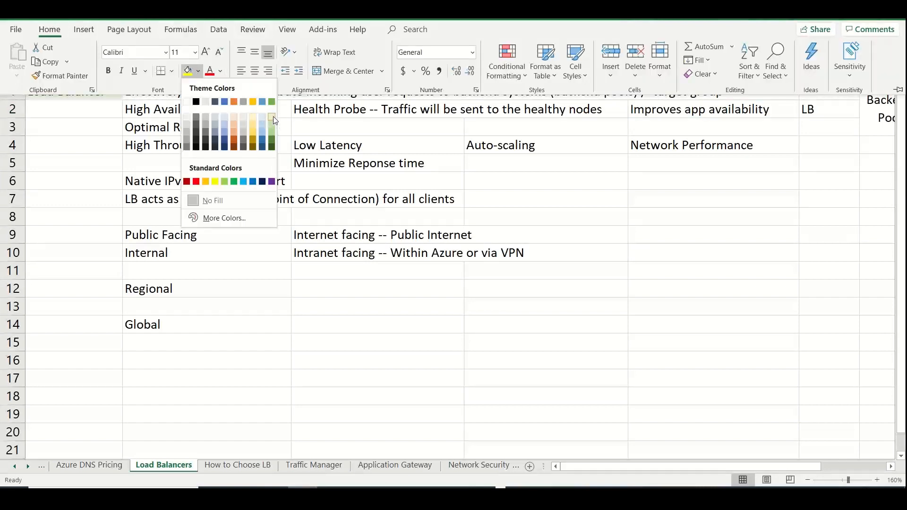
click(273, 116)
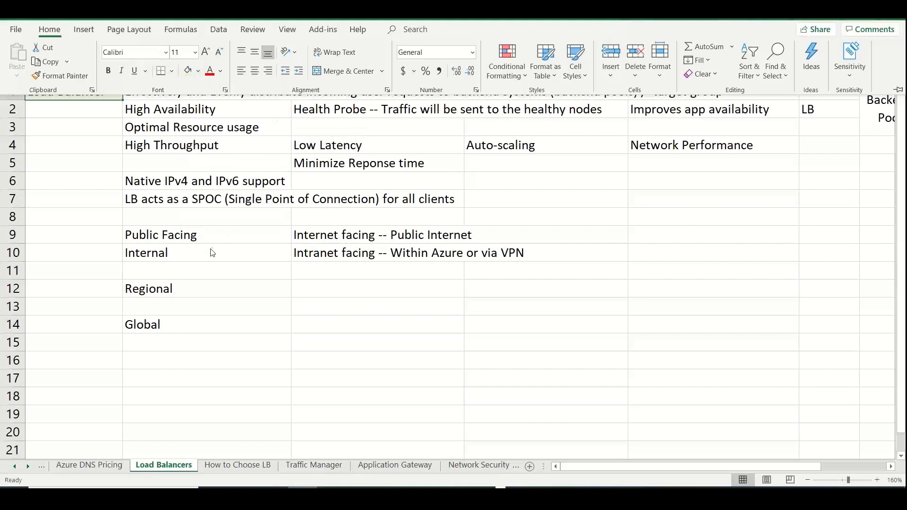
click(198, 72)
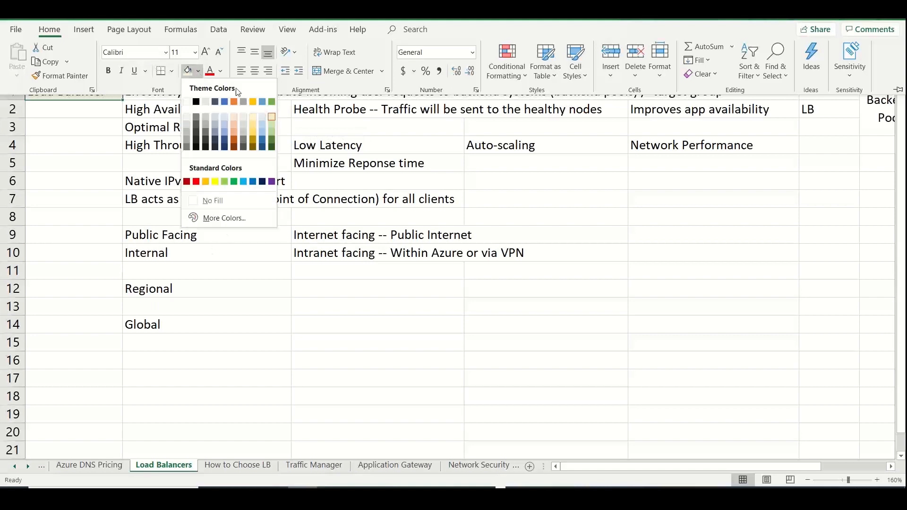
click(270, 117)
key(ctrl+F1)
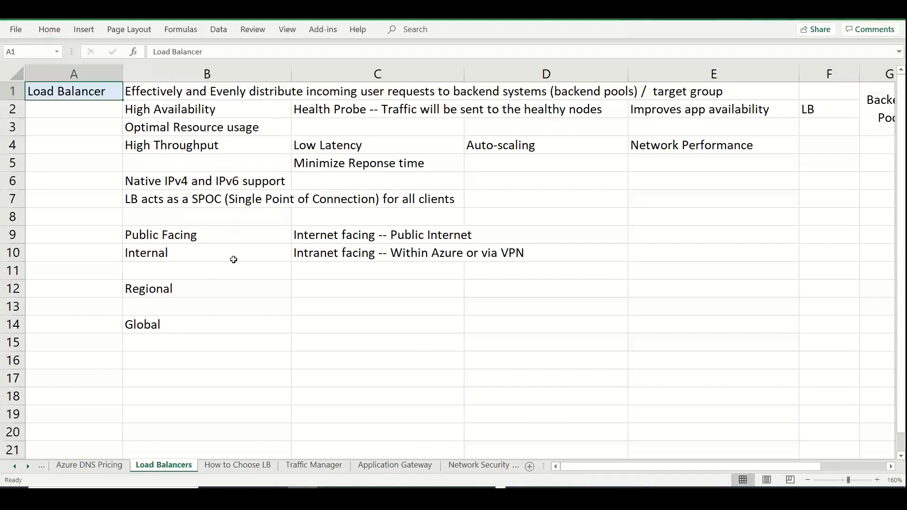
Enter "We can directly integrate LB with VM or VMSS (Virtual Machine Scale Sets); Cloud Services" in cell B8
click(202, 270)
click(185, 211)
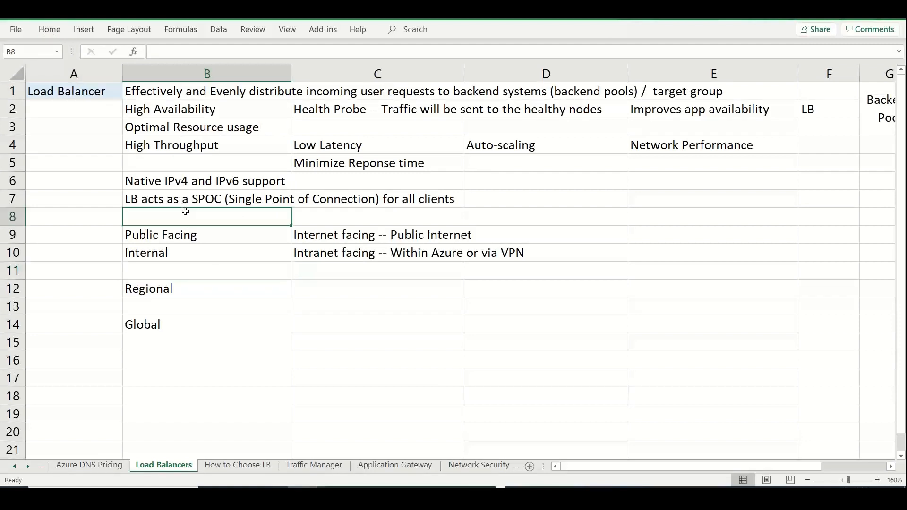
text(We can directy)
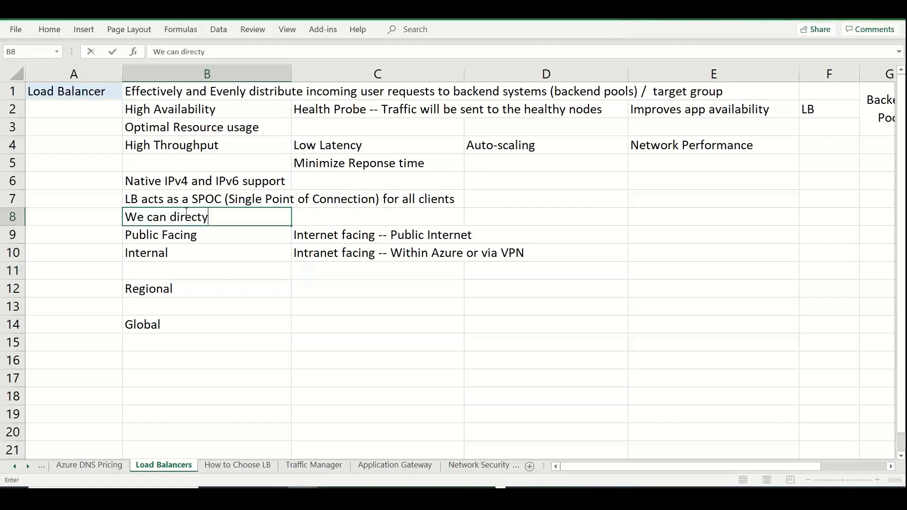
key(BackSpace)
text(ly integrate LB with )
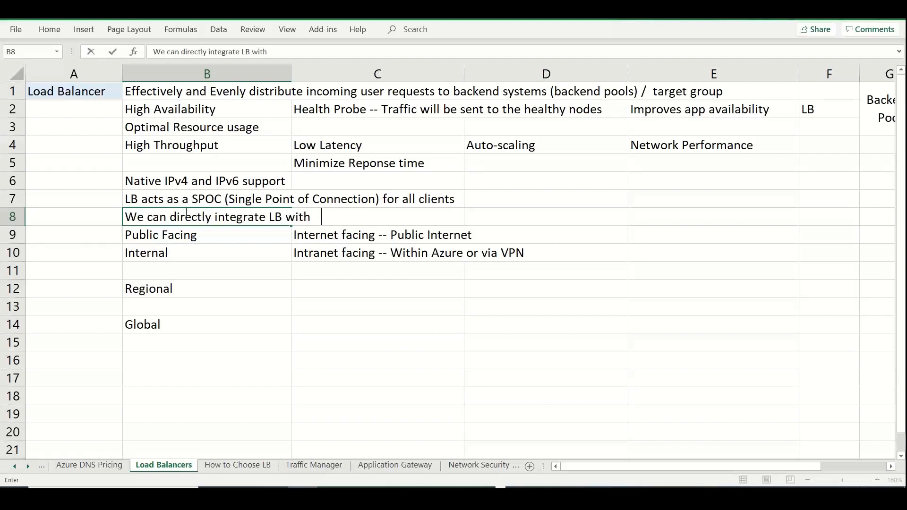
text(VM or VMSS (Vir)
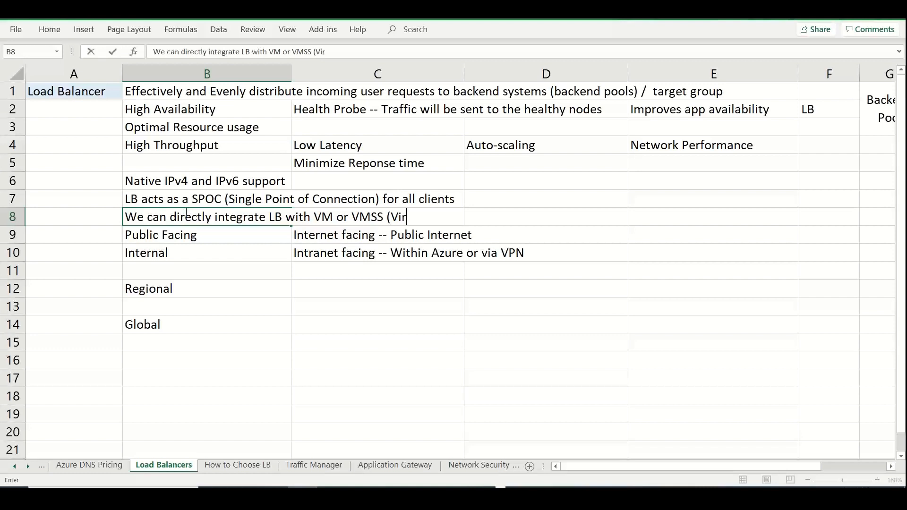
text(tual Machine Scale Sets)
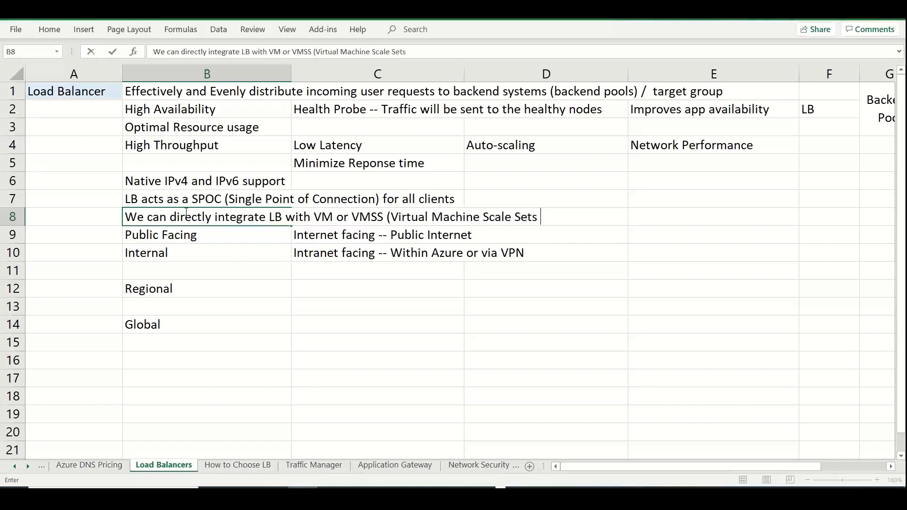
text())
text(; Cloud Services)
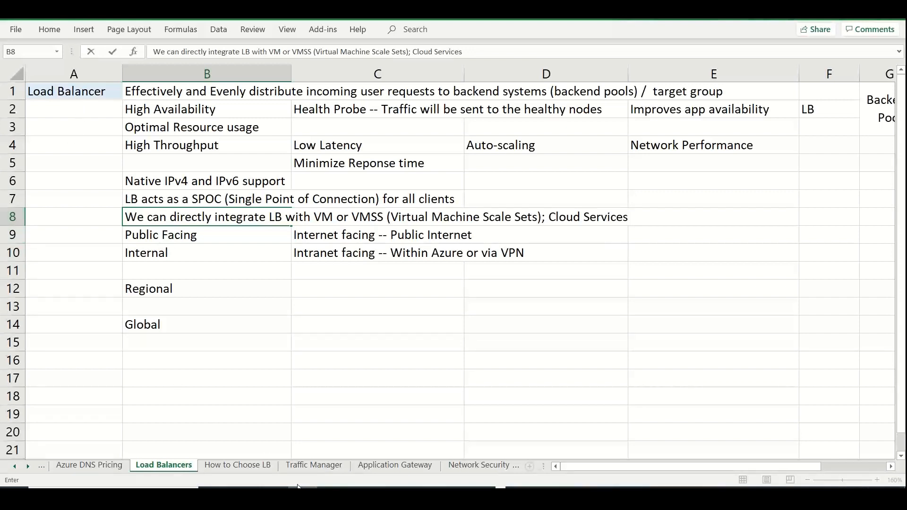
On the How to Choose LB sheet, merge and centre the AZURE LB heading across cells A1 to C1
click(257, 466)
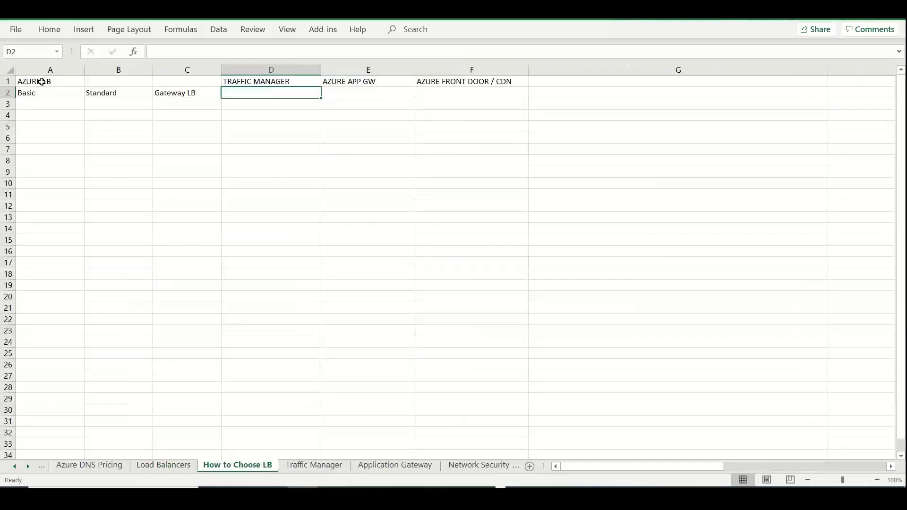
drag(42, 81, 166, 77)
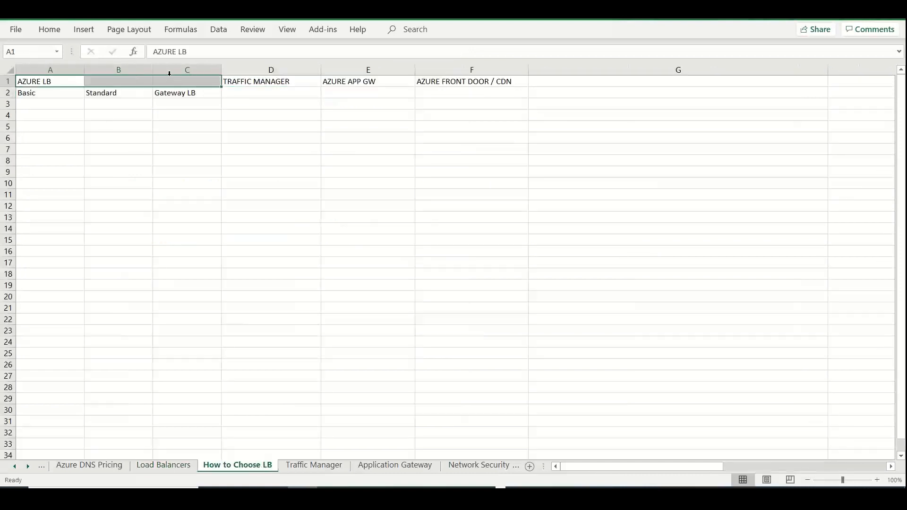
click(49, 29)
click(330, 71)
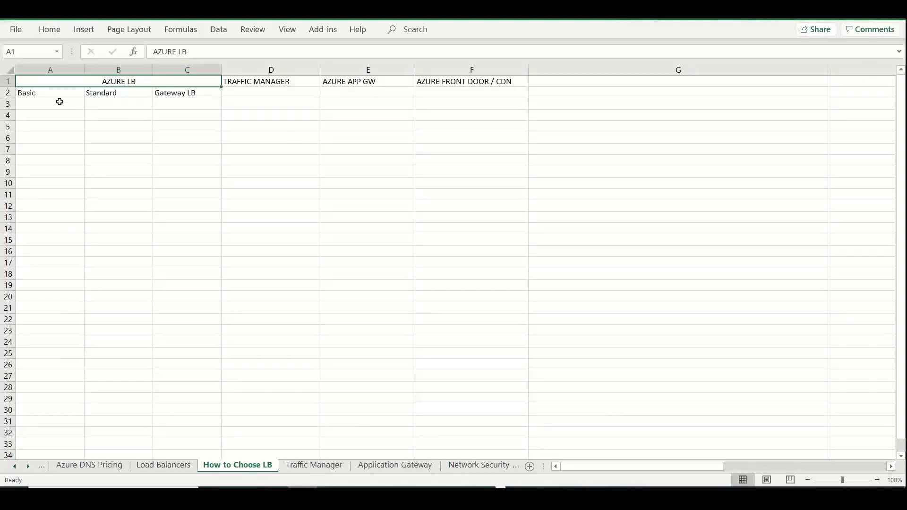
On the Load Balancers sheet, enter "AZURE LB" in cell A17 and "Network Load Balancer" in cell B17
click(178, 467)
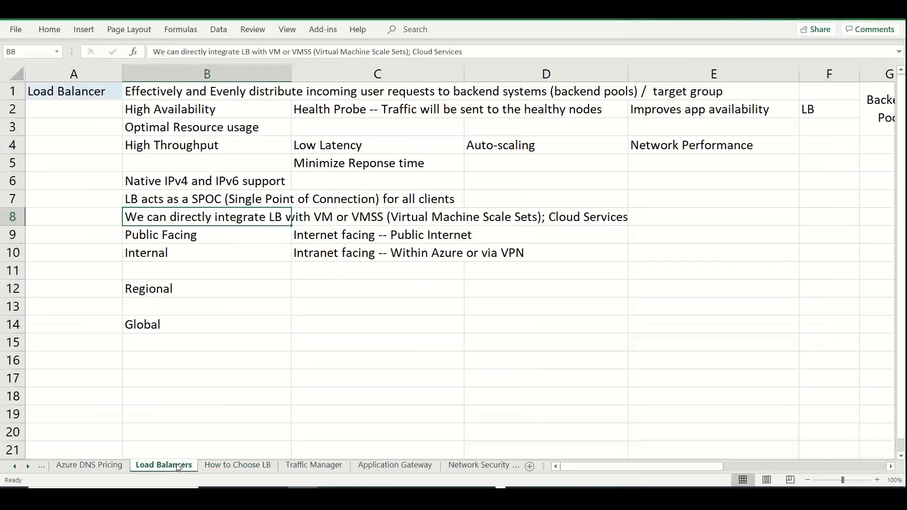
double_click(78, 377)
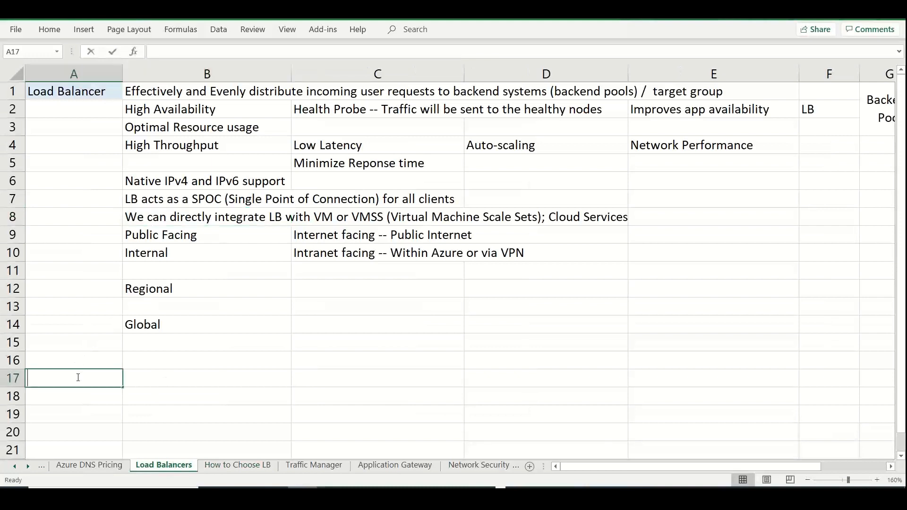
text(AZURE LB)
key(Tab)
text(Netwo)
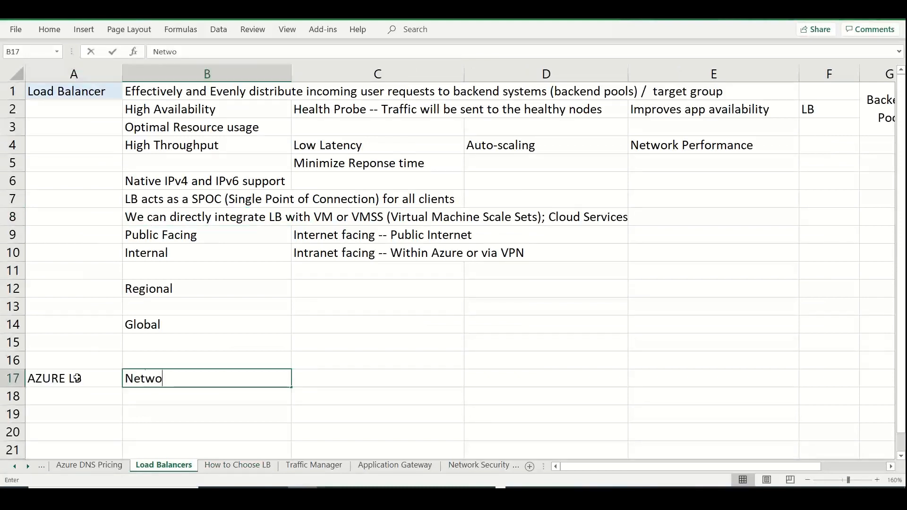
text(rk Load Bala)
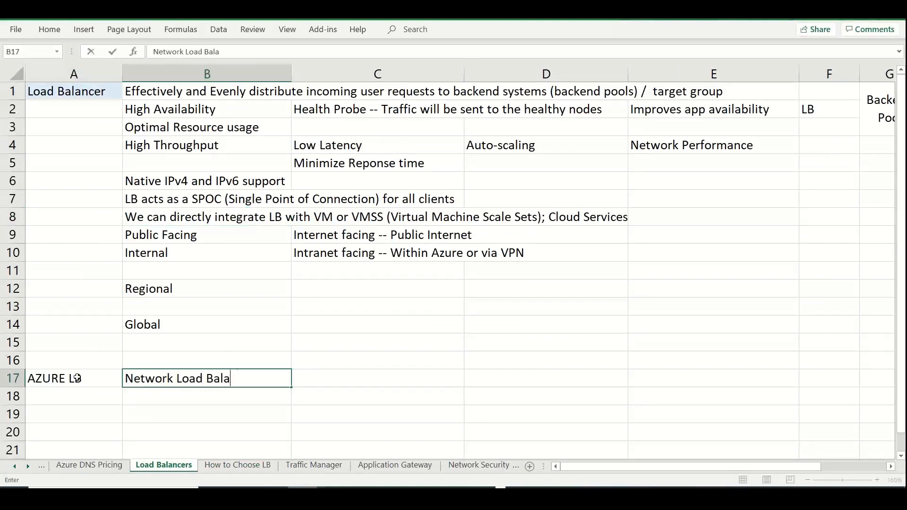
text(ncer)
key(Return)
Enter "Supports all TCP/UDP protocols" in cell B18, under the Network Load Balancer note
text(SU)
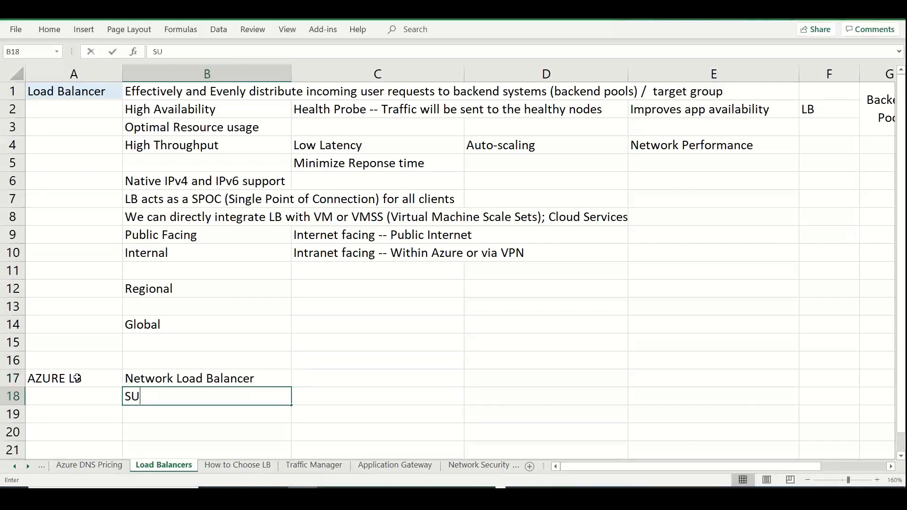
text(pports all TCP)
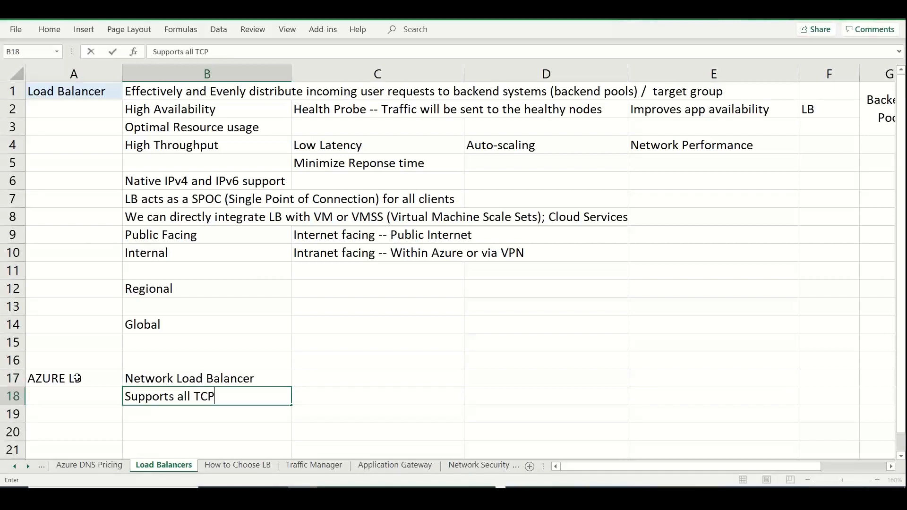
text(/UDP pro)
text(tocols)
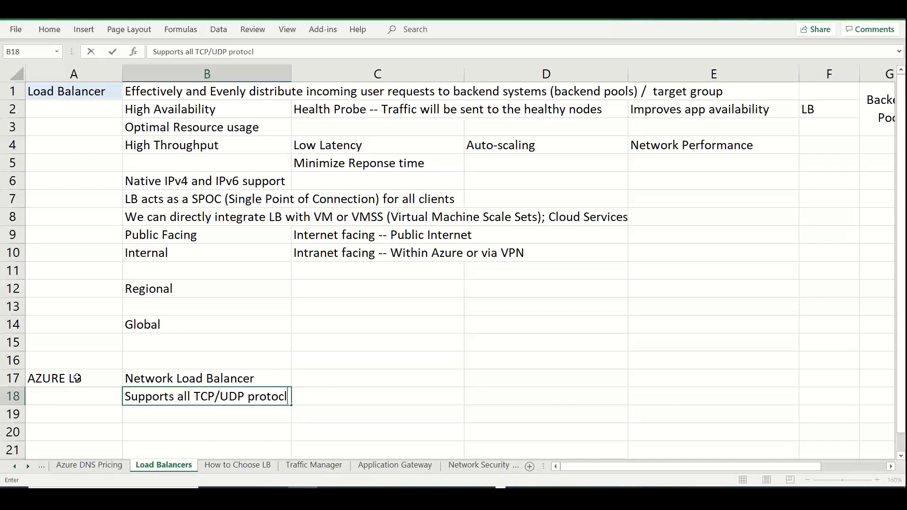
key(Tab)
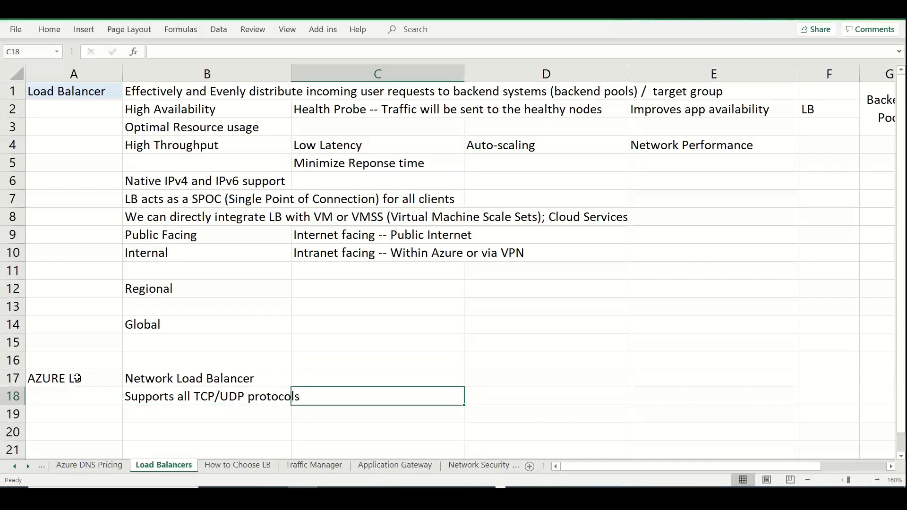
key(Down)
text(H)
key(BackSpace)
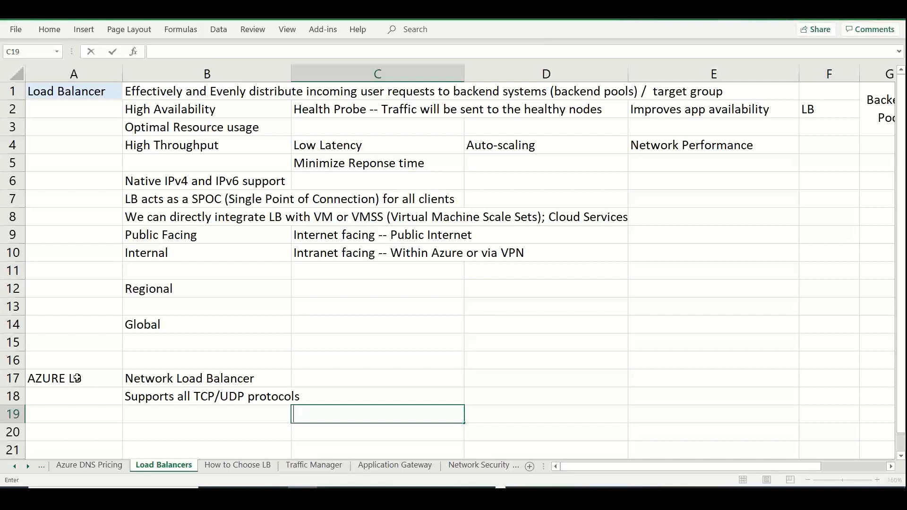
Enter "HTTP, HTTPS, SMTP, Real time Voice, Video Messaging apps.." in cell B19, under the supported protocols note
click(157, 418)
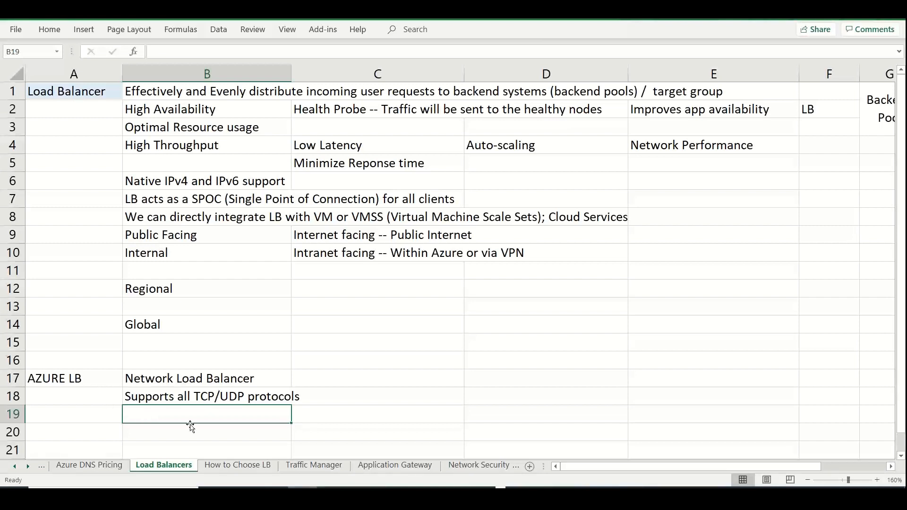
text(HTTp)
key(BackSpace)
text(P)
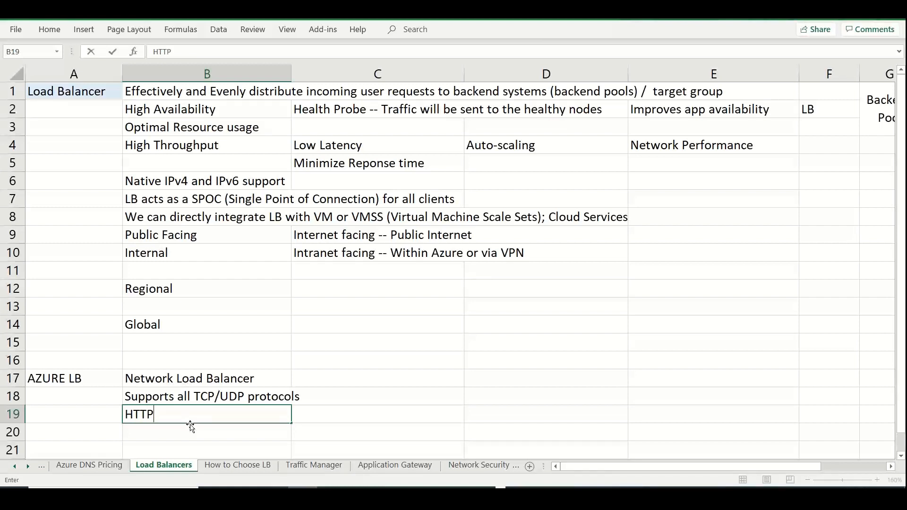
text(, HTP)
key(BackSpace)
text(TPS, SMTP, )
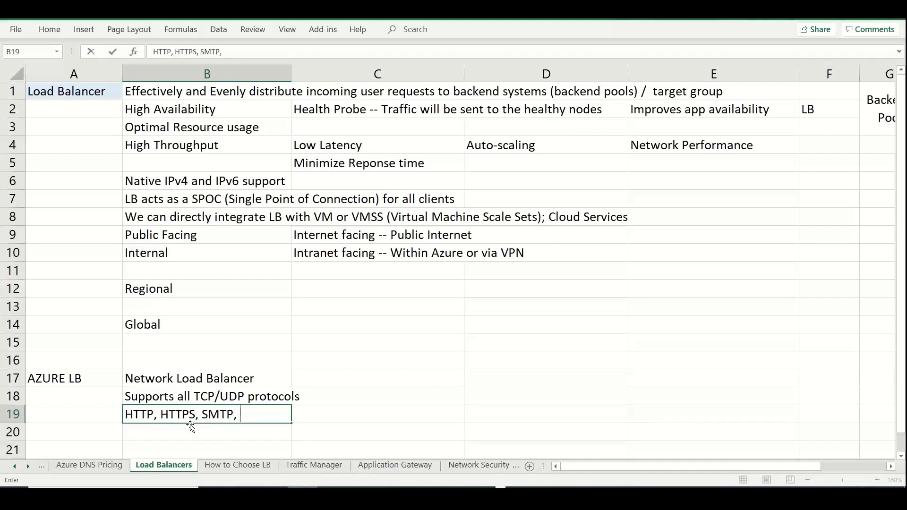
text(Real time Voice;)
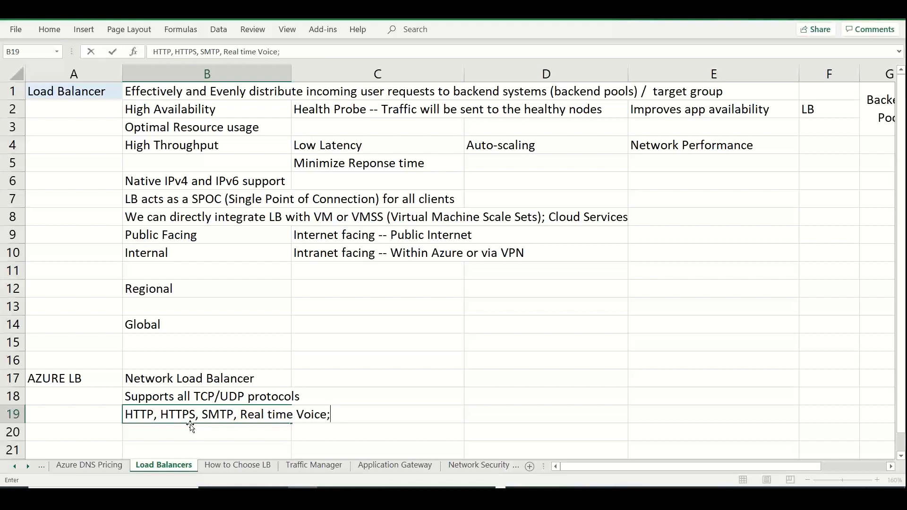
key(BackSpace)
text(, Video Me)
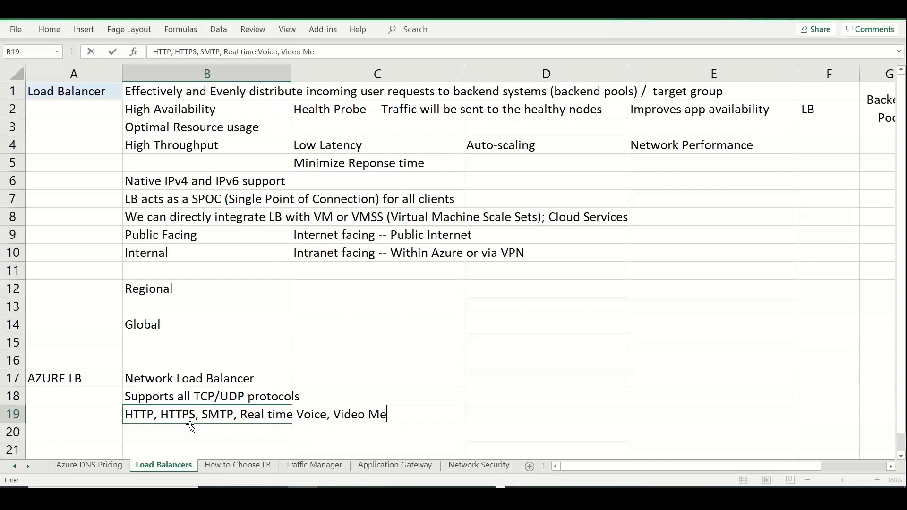
text(ssaging  apps..)
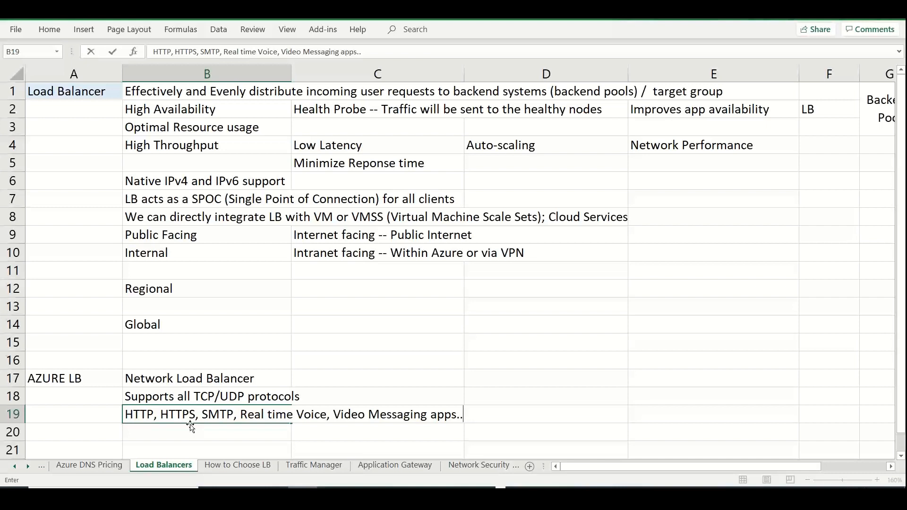
click(68, 425)
Enter "Regional & Non-HTTP / HTTPS" in cell D17, on the Network Load Balancer row
key(Down)
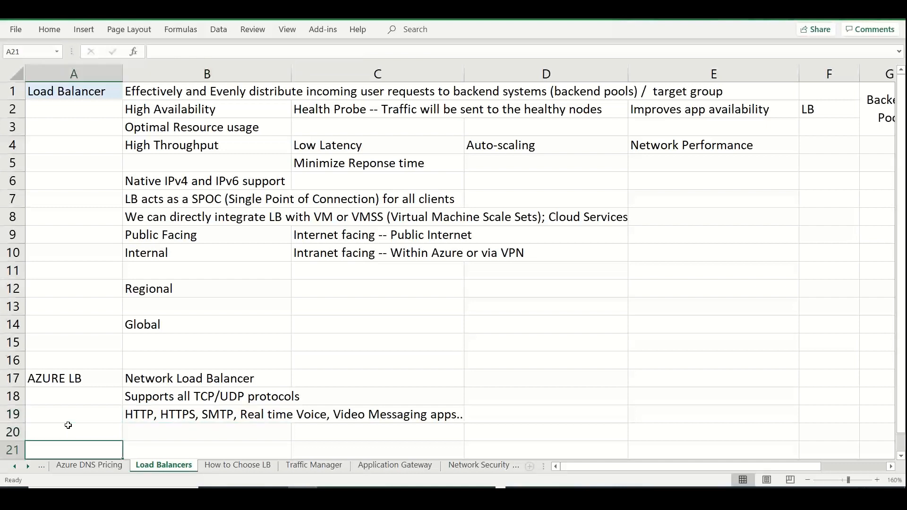
scroll(68, 425, down, 1)
key(Up)
key(Up)
key(Up)
key(Up)
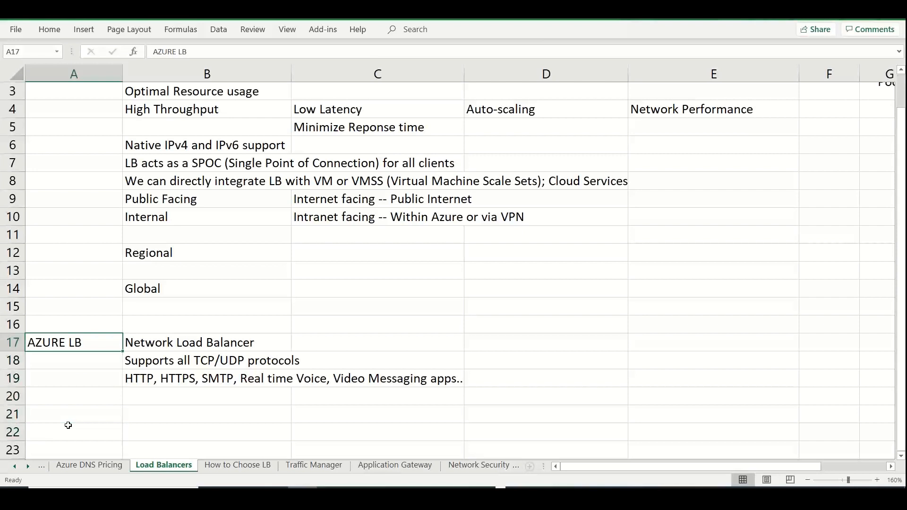
double_click(466, 341)
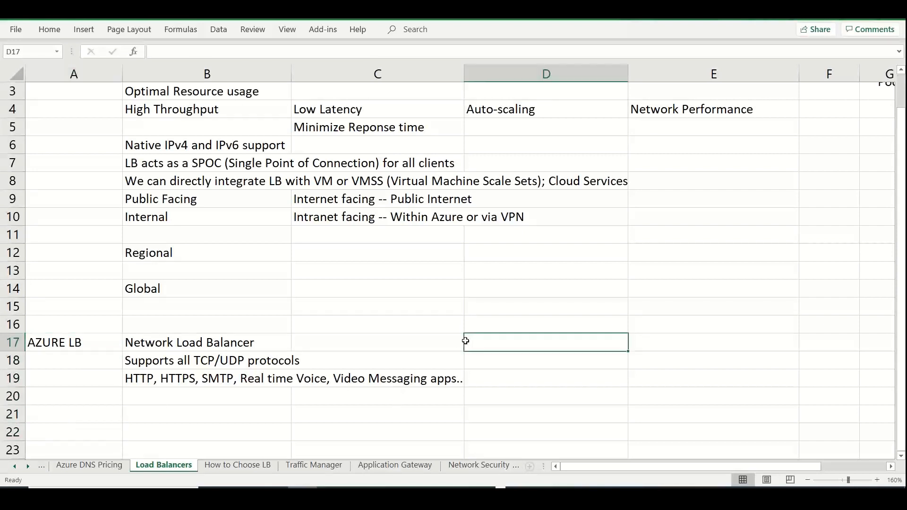
text(Regional )
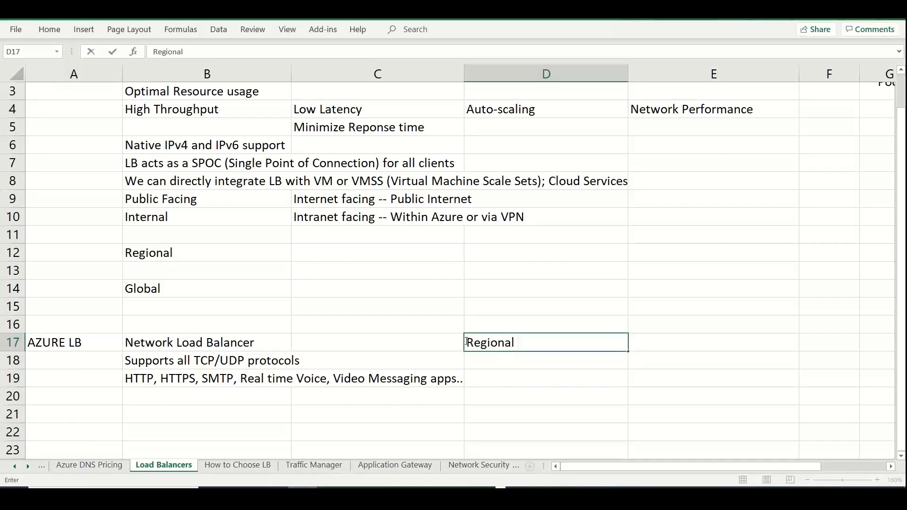
text(& N)
key(BackSpace)
text(Non)
key(BackSpace)
text(0)
key(BackSpace)
text(-HTTP)
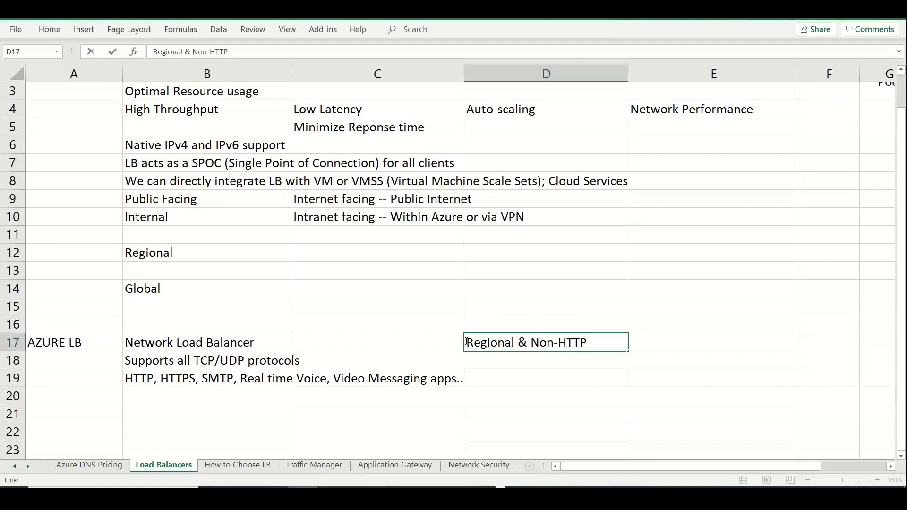
text( / HTTPS)
click(375, 314)
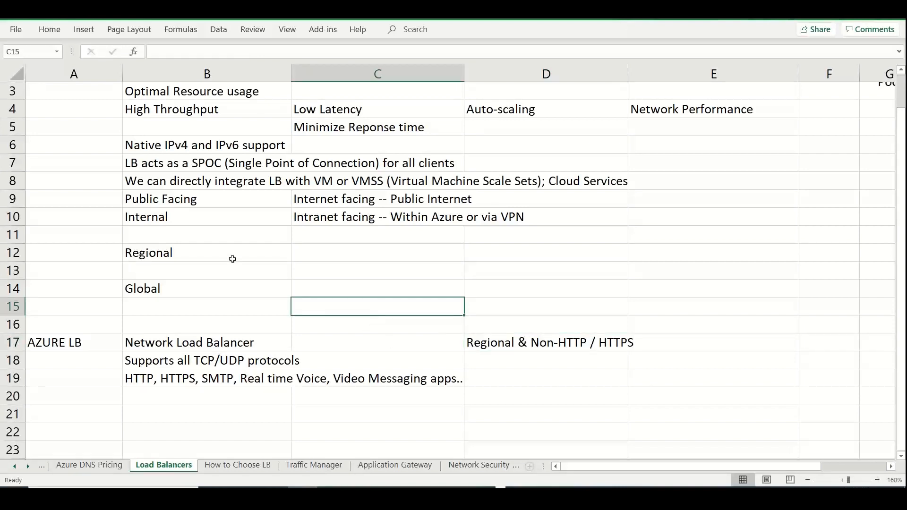
Enter "Within Region -- Traffic can be sent to the same VNET, across Zones or Zonal Service endpoints.." in cell C12, beside Regional
click(306, 252)
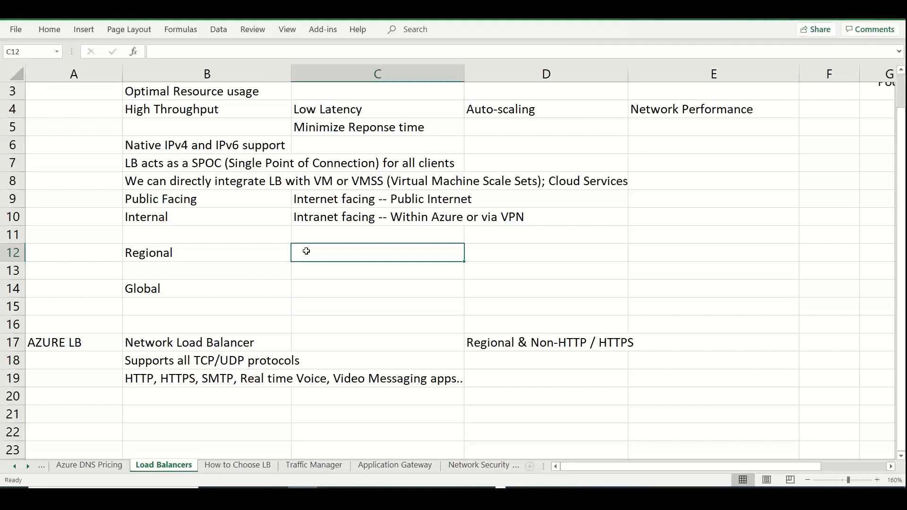
text(Withi)
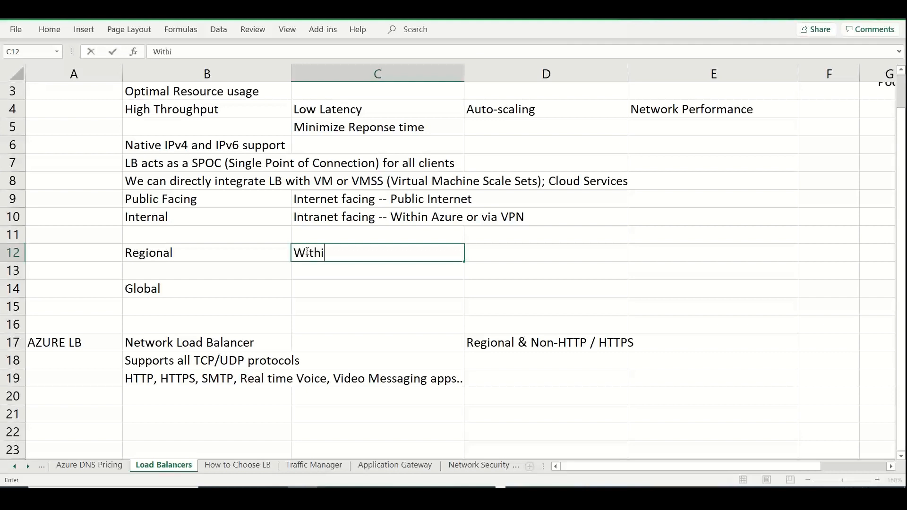
text(n Region -- Tra)
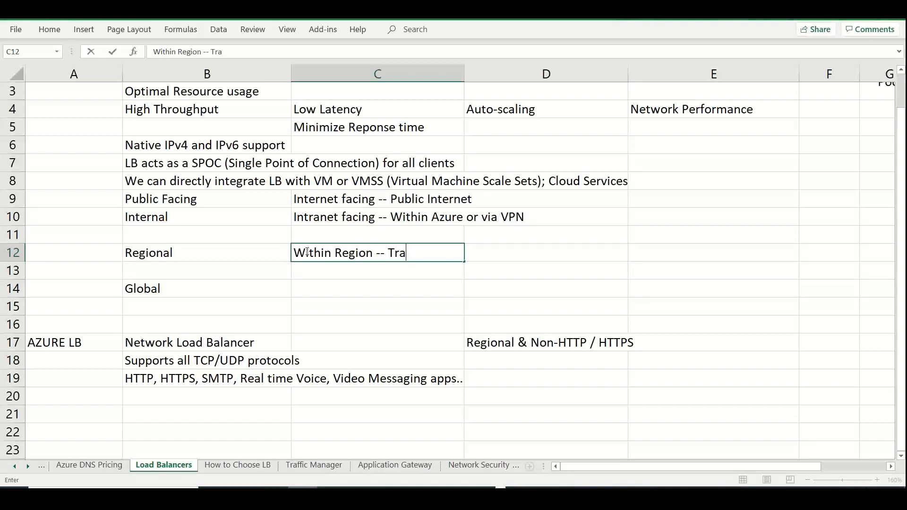
text(ffic can b)
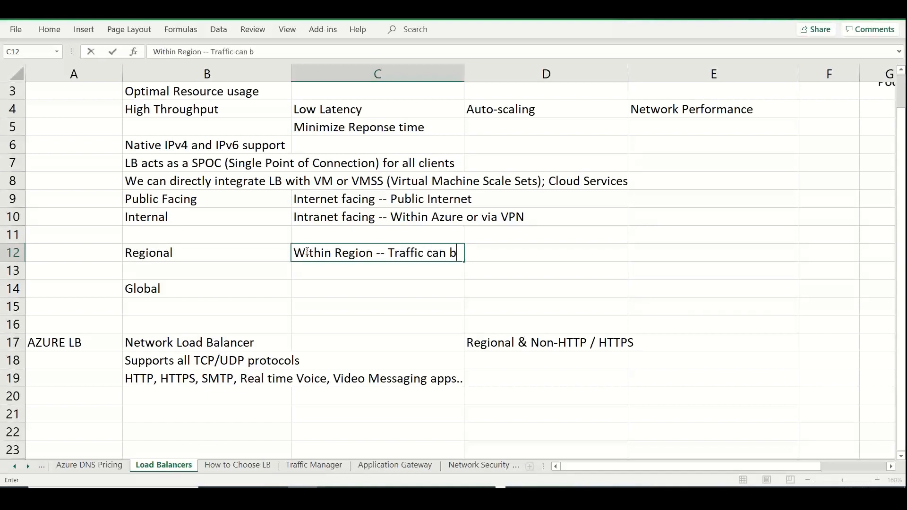
text(e sent to the same VNET)
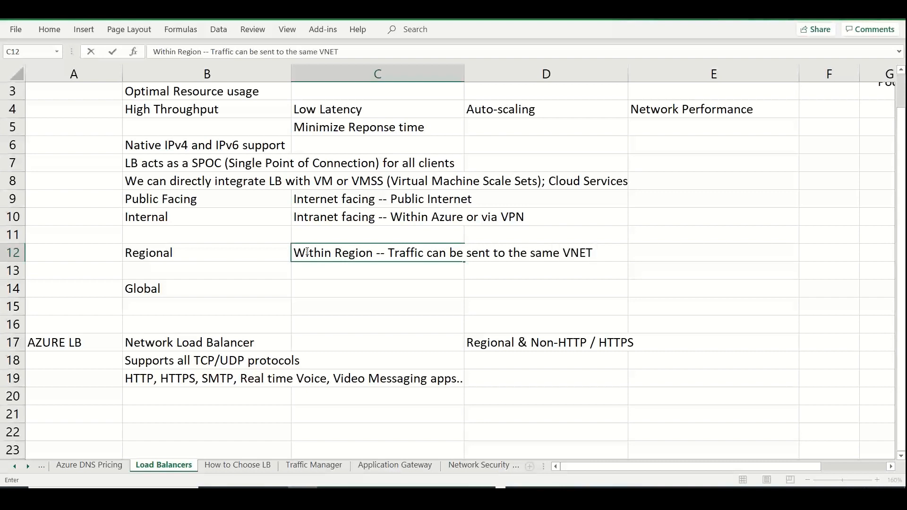
key(BackSpace)
text(, across Zones)
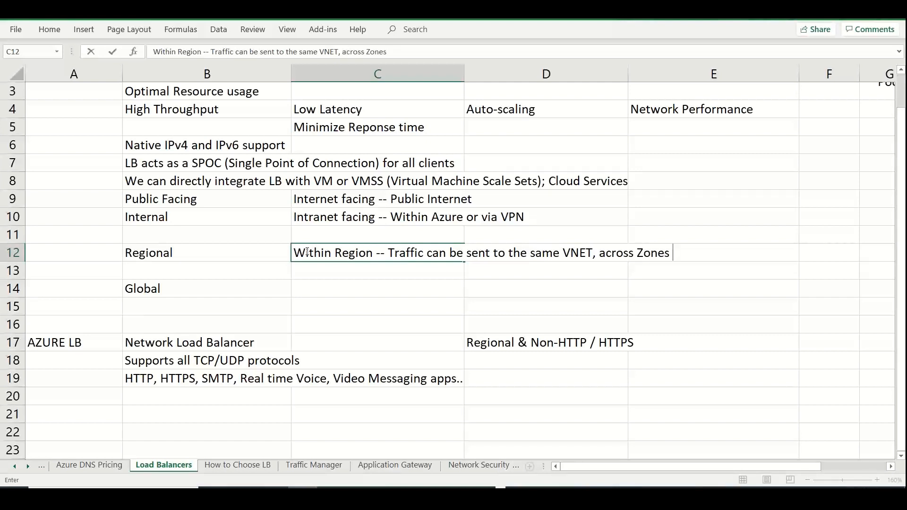
text(or Zonal )
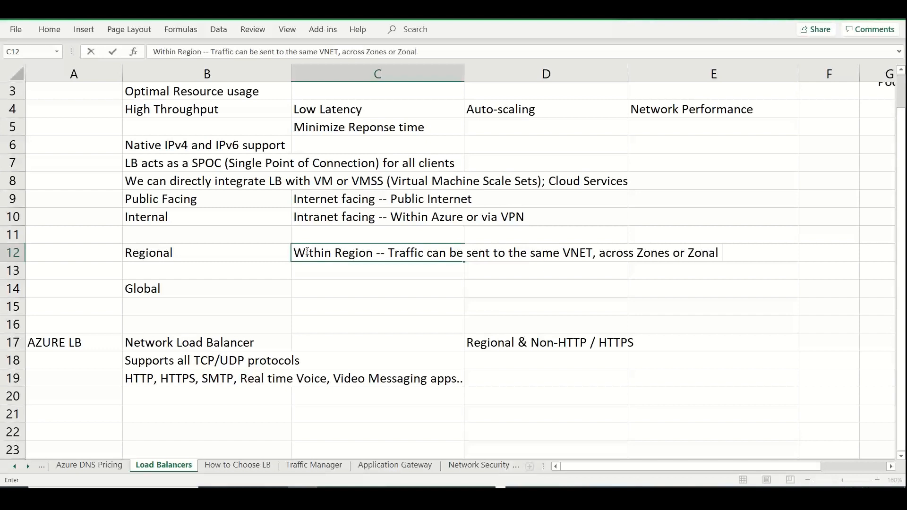
text(Service e)
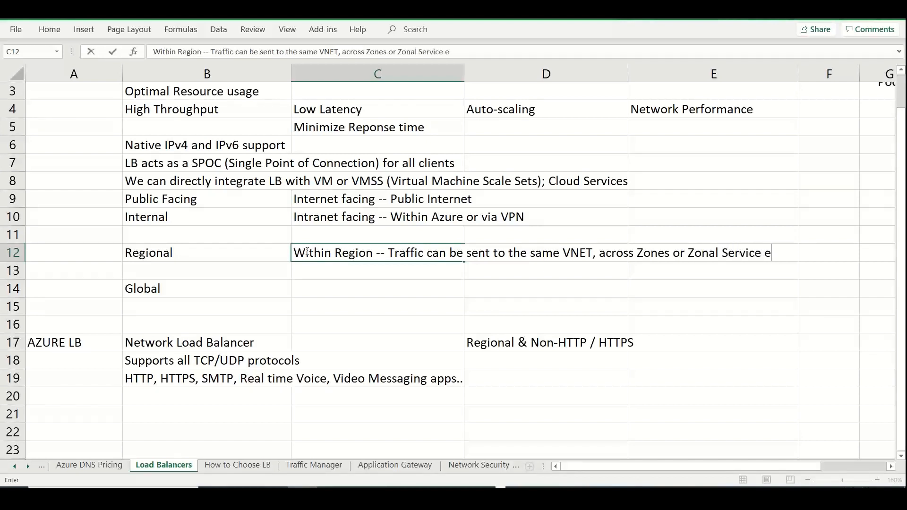
text(ndpoints..)
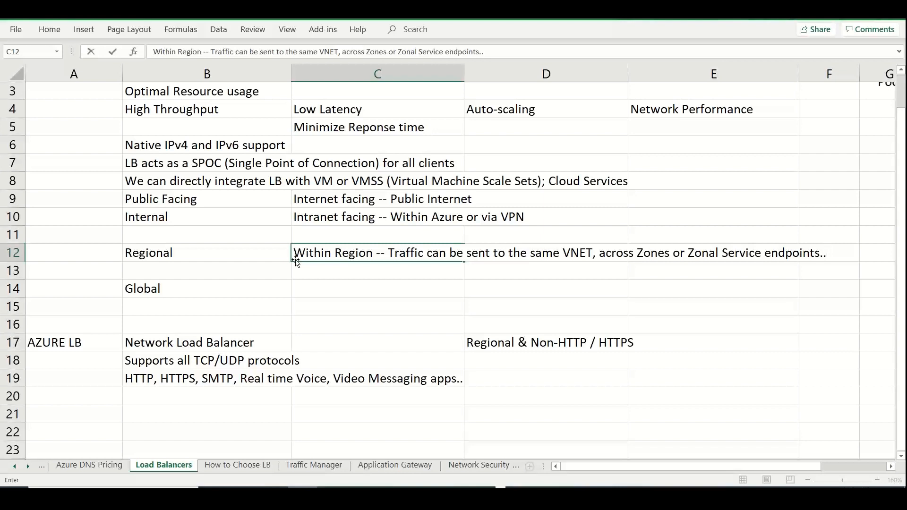
Enter "You can distribute the traffic across VM's, Containers, Clusters" in cell C13
click(299, 267)
text(You can d)
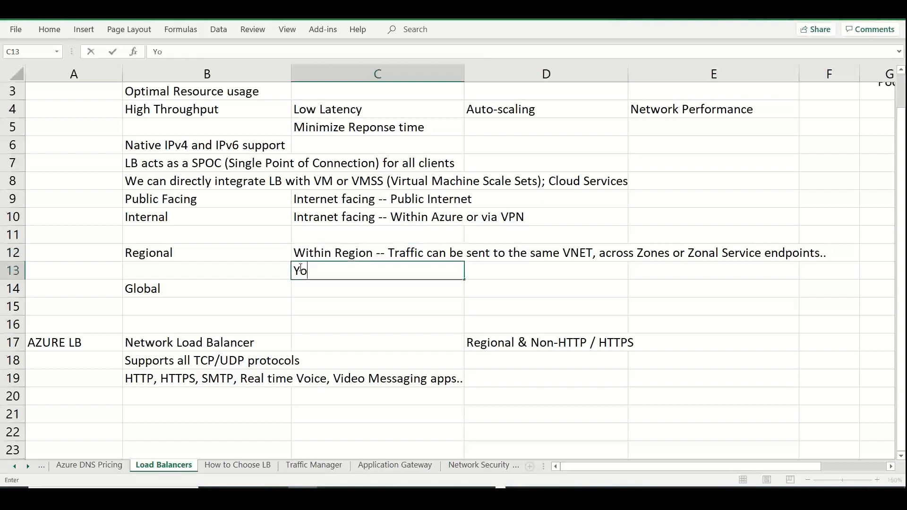
key(BackSpace)
text(distrib)
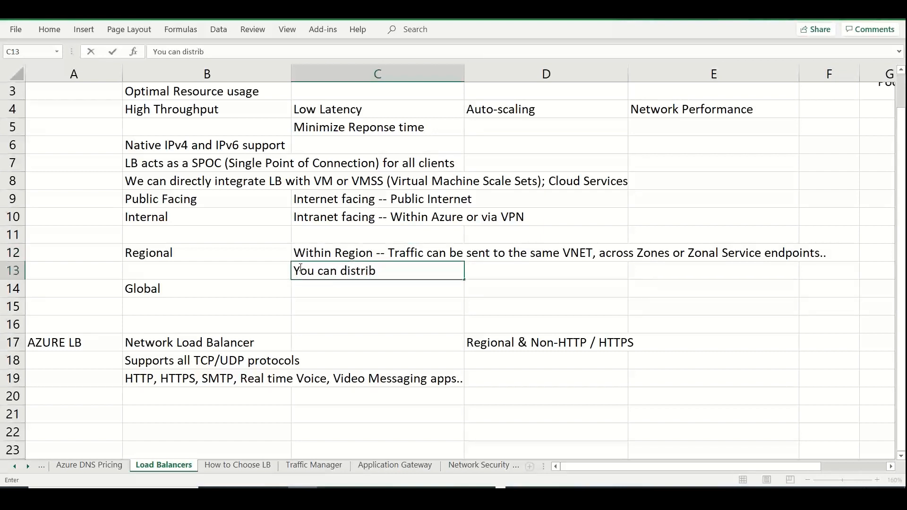
text(ute the traffic a)
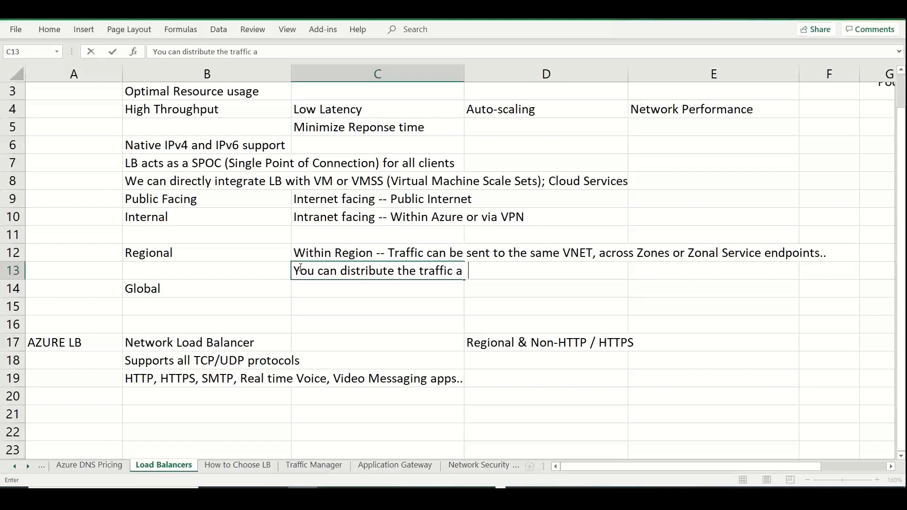
text(cross VM's)
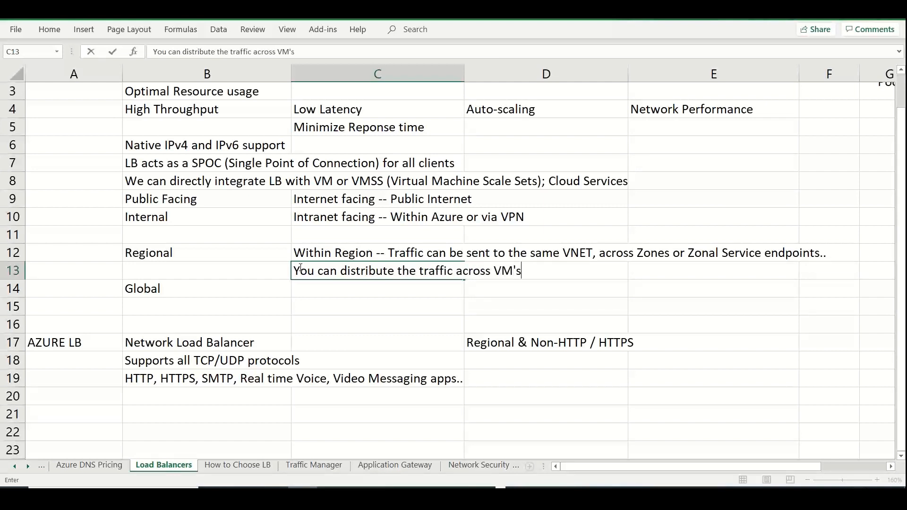
text(, Containers, )
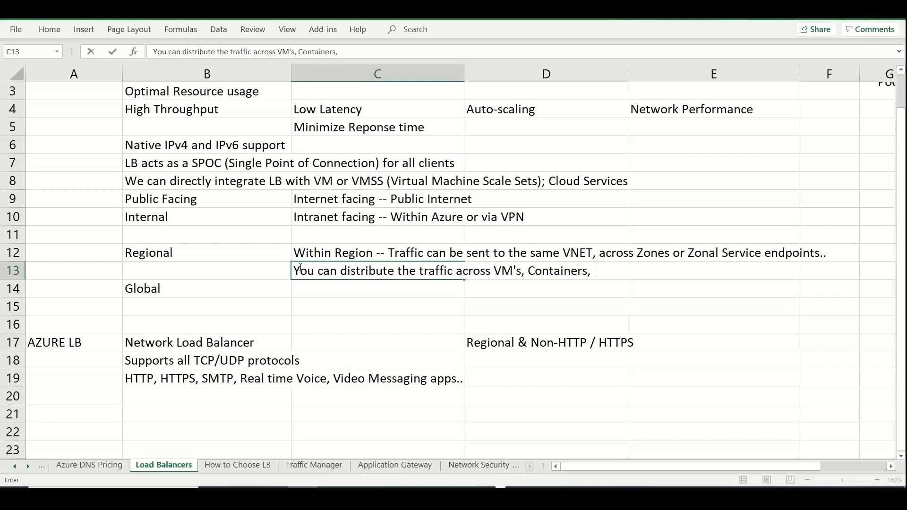
text(Clusters)
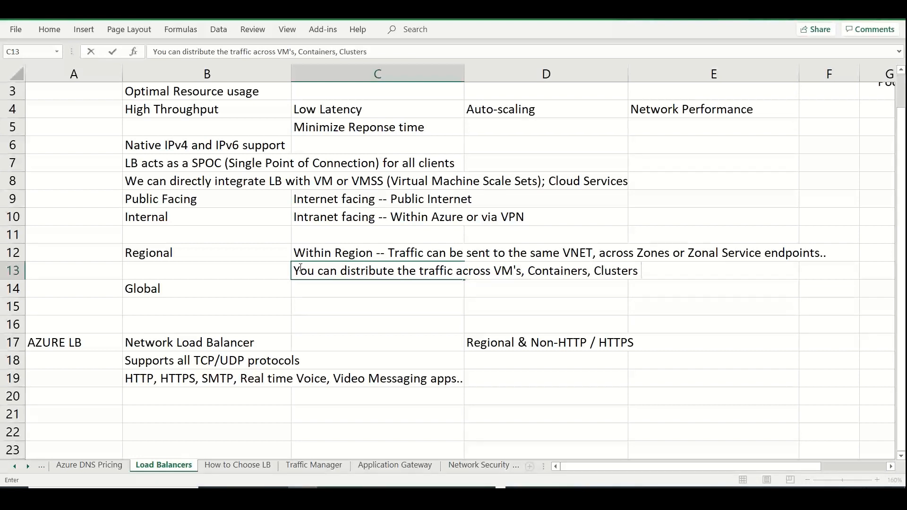
Make only the words "Within Region" bold in the Regional description in cell C12
click(378, 253)
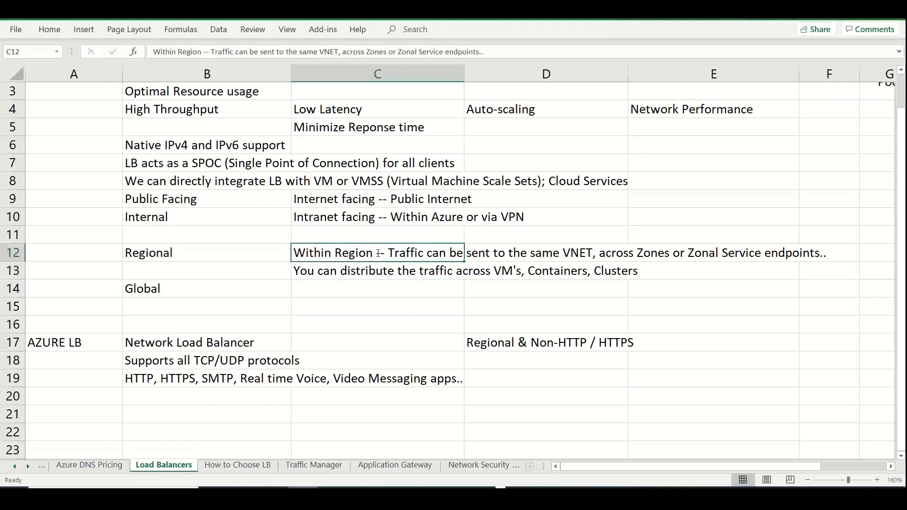
double_click(378, 254)
drag(373, 253, 285, 249)
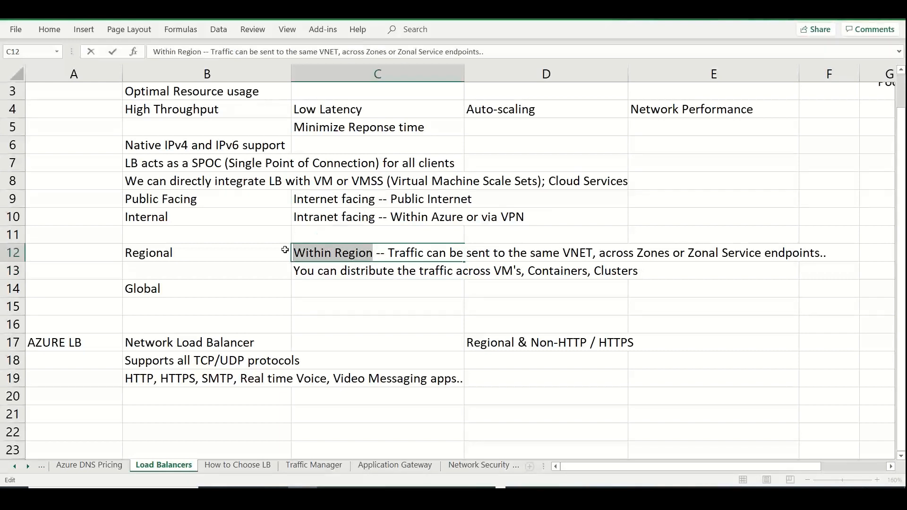
key(ctrl+b)
key(shift+Tab)
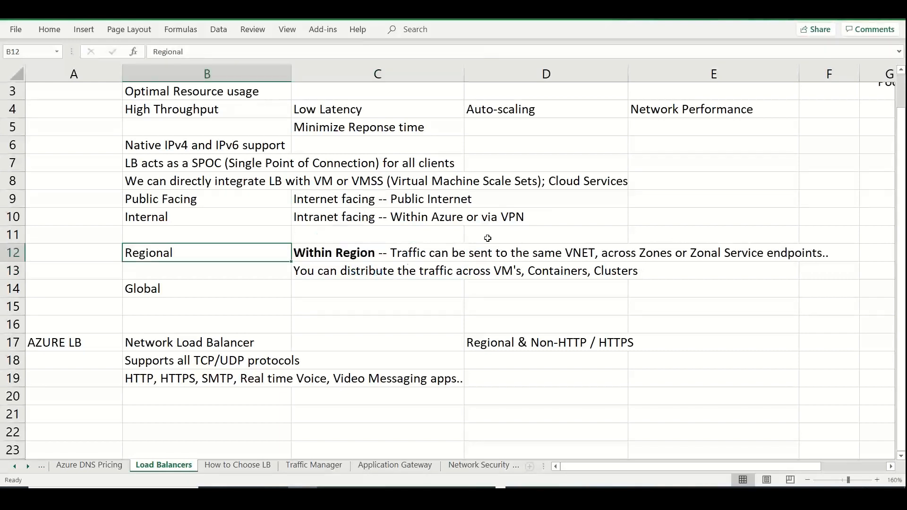
Enter "Services are scattered across Regional Back-ends; Multi Cloud; Hybrid; On premises;" in cell C14, beside Global
click(334, 294)
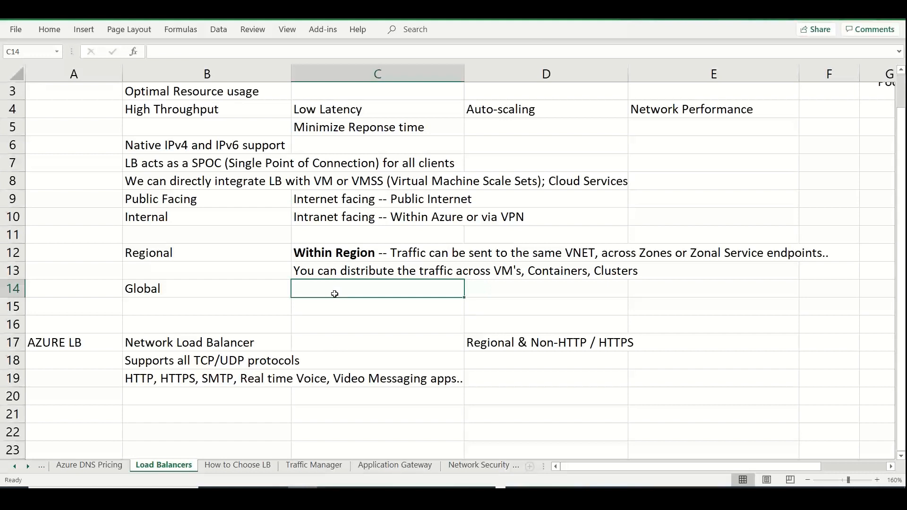
text(Reg)
key(BackSpace)
key(BackSpace)
key(BackSpace)
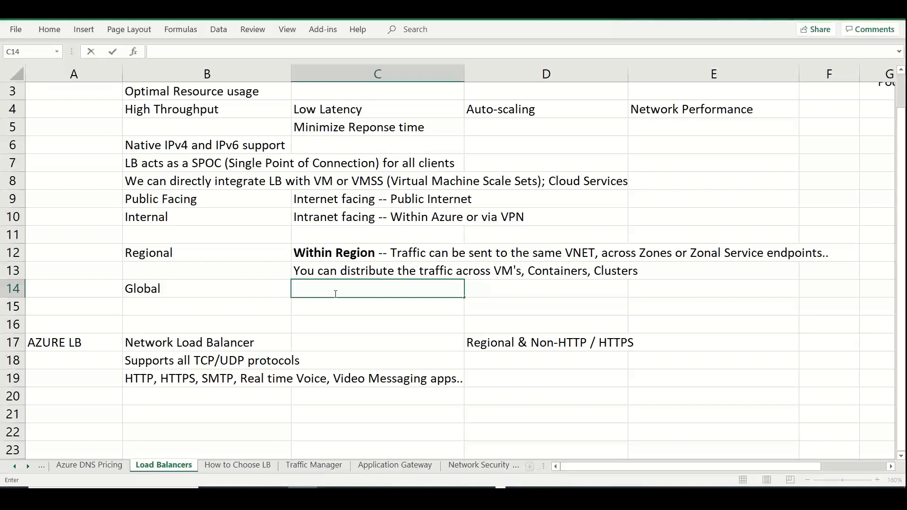
text(Services are sca)
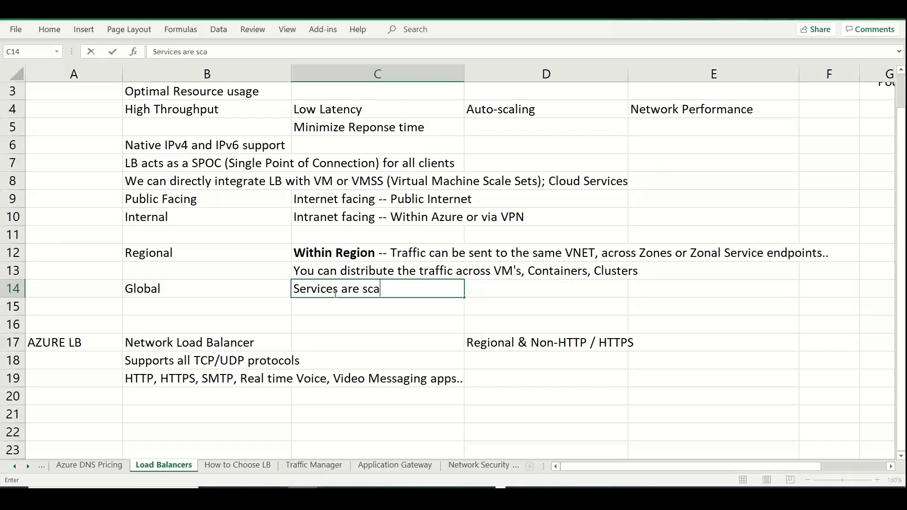
text(ttera)
key(BackSpace)
text(ed across )
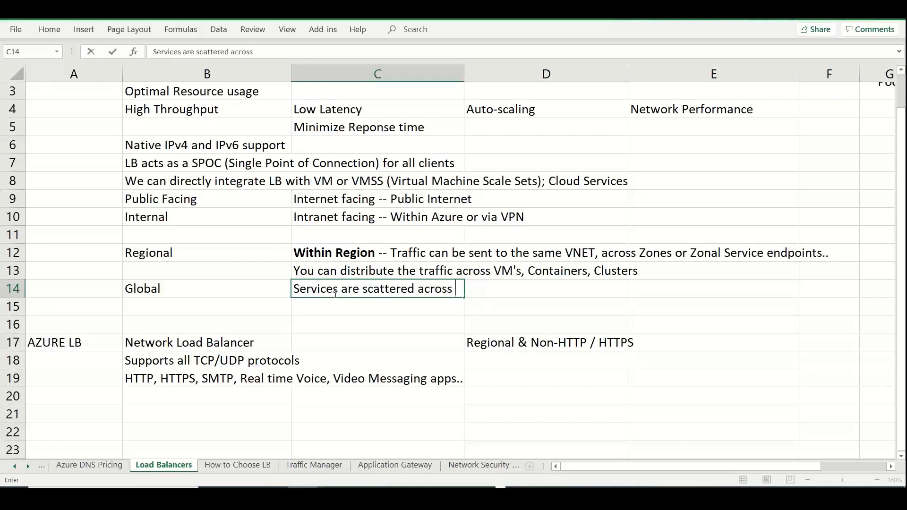
text(Regional Backe)
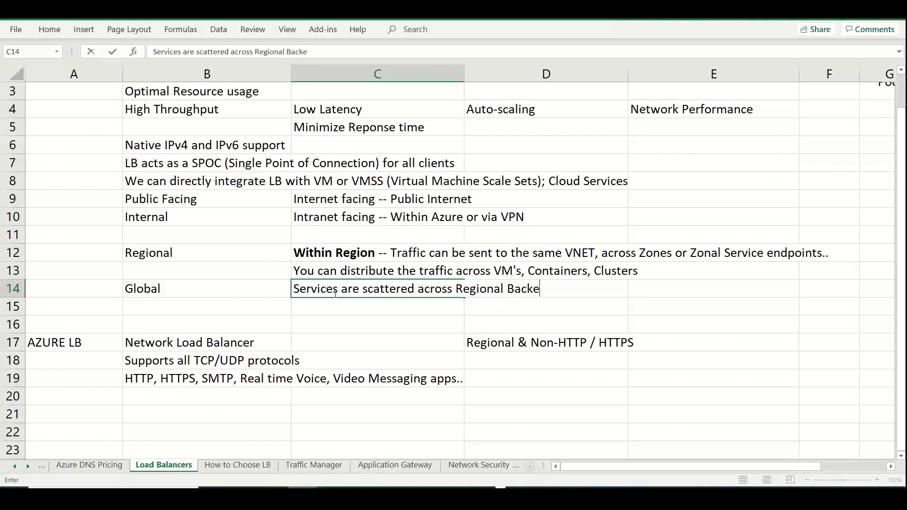
key(BackSpace)
text(-ends; Multi)
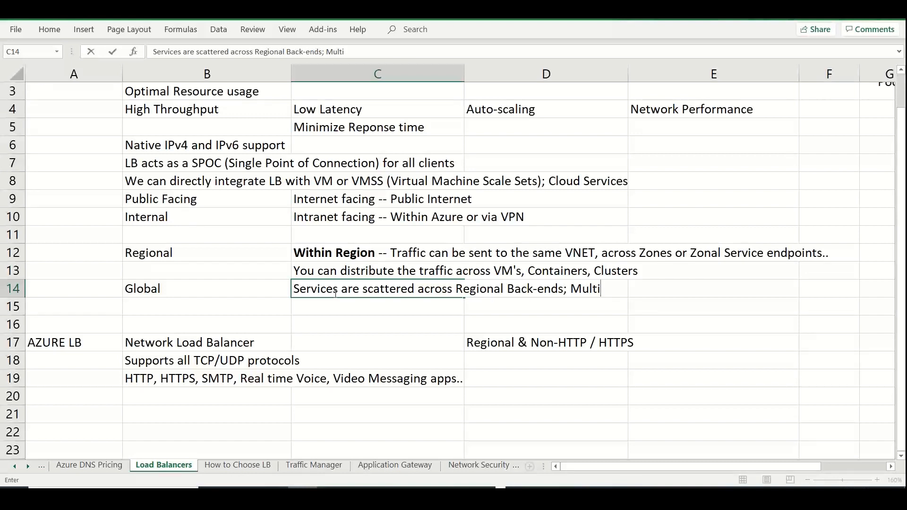
text( Cloud; Hb)
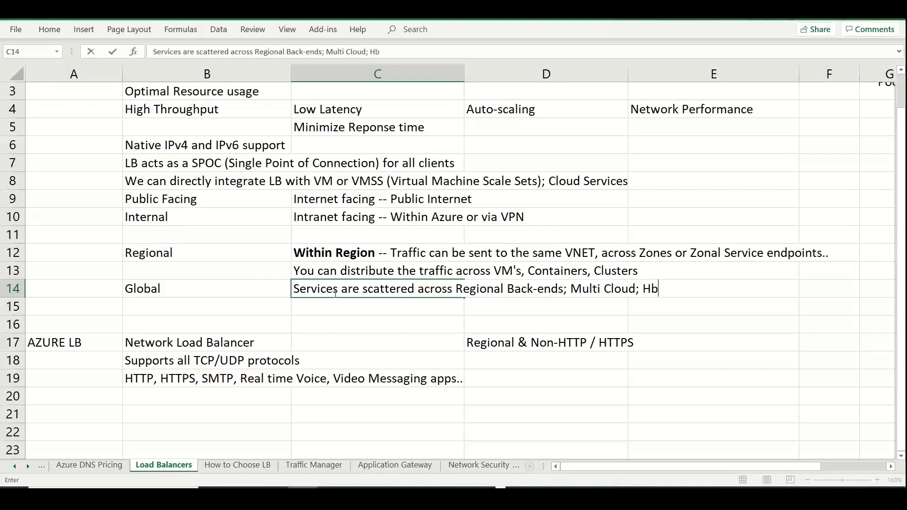
key(BackSpace)
text(ybrid; On premises)
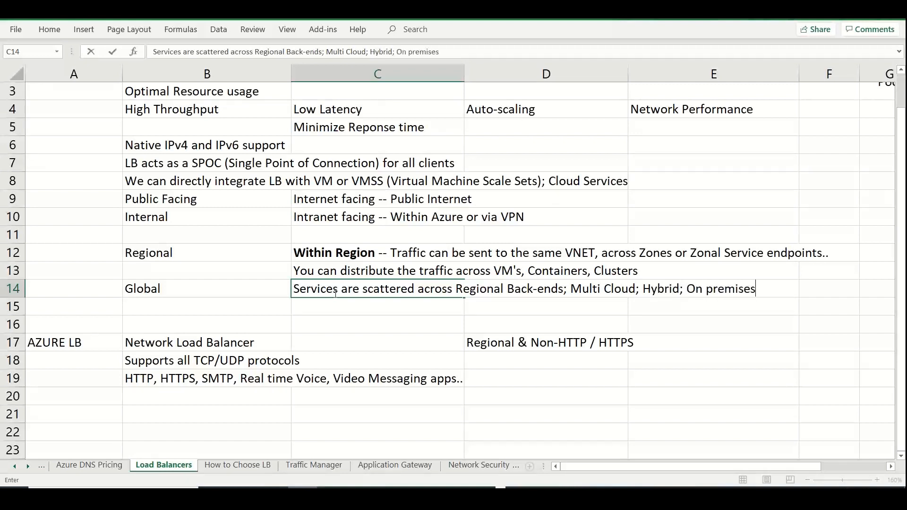
text(;)
Enter "Whichever is closest to the end users by latency/performance/geo;" in cell C15, below the Global description
click(318, 306)
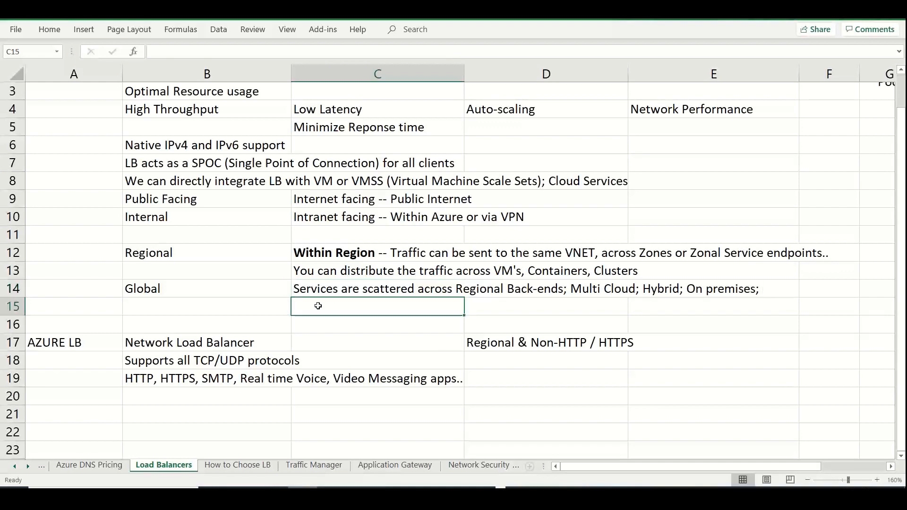
text(WHiche)
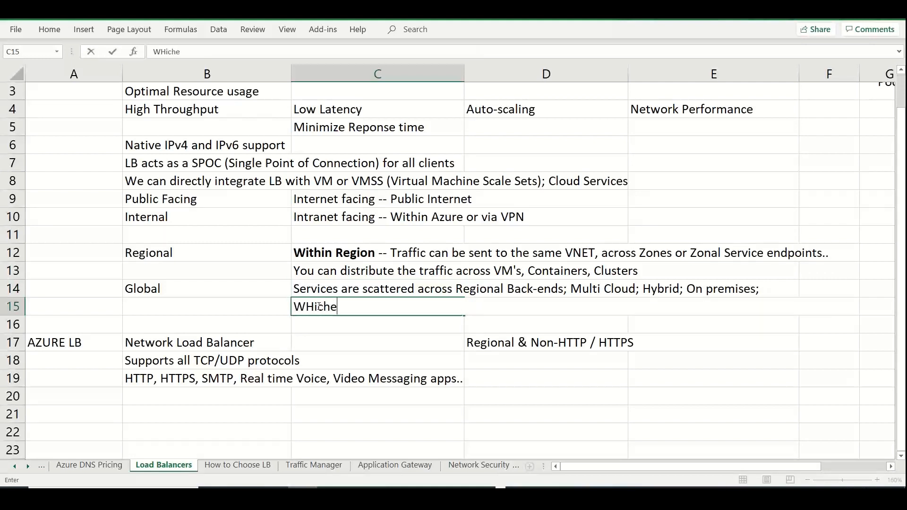
text(ver is closed)
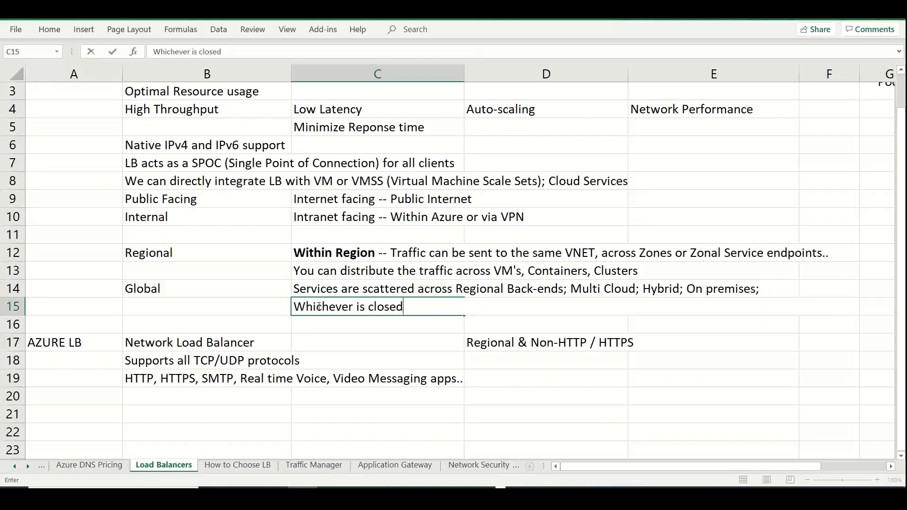
key(BackSpace)
text(st to the e)
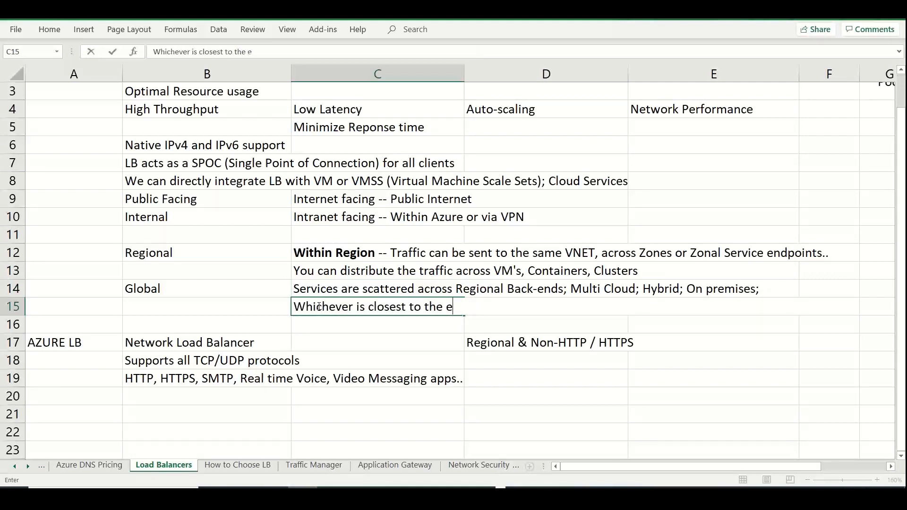
text(nd users by lten)
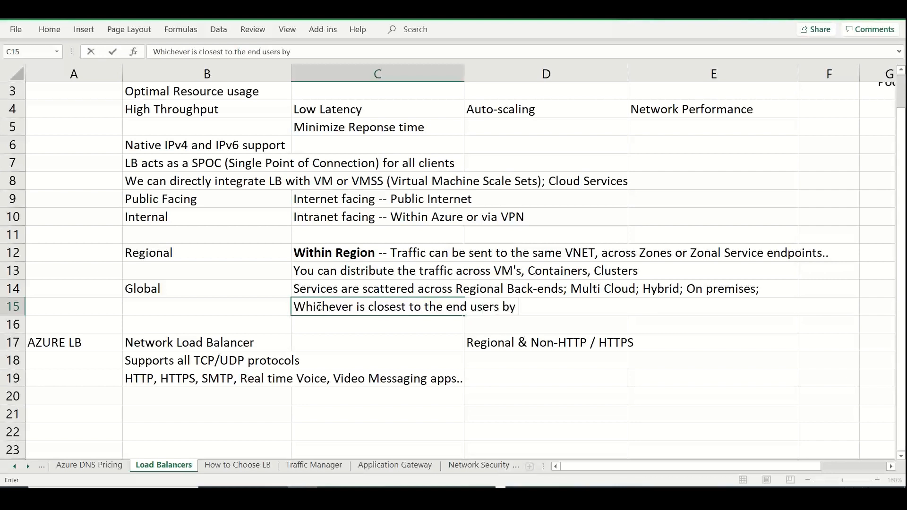
key(BackSpace)
key(BackSpace)
key(BackSpace)
text(atency/p)
text(ran)
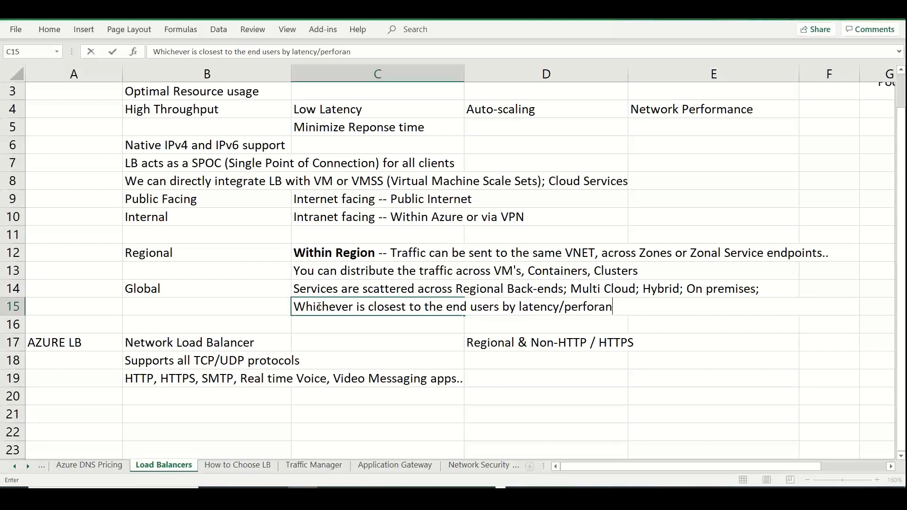
key(BackSpace)
key(BackSpace)
text(mance/geo;)
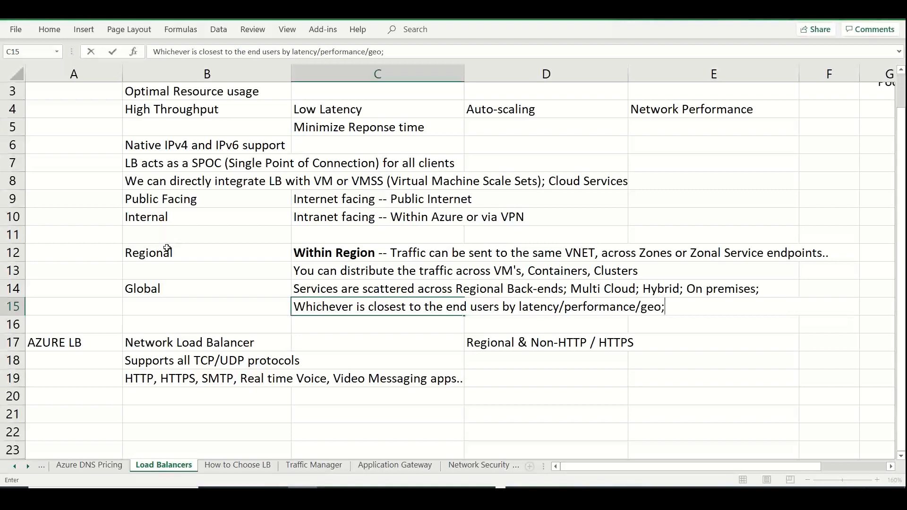
Merge cells B12:B13 holding Regional, with the label centred vertically and aligned left
drag(168, 253, 170, 267)
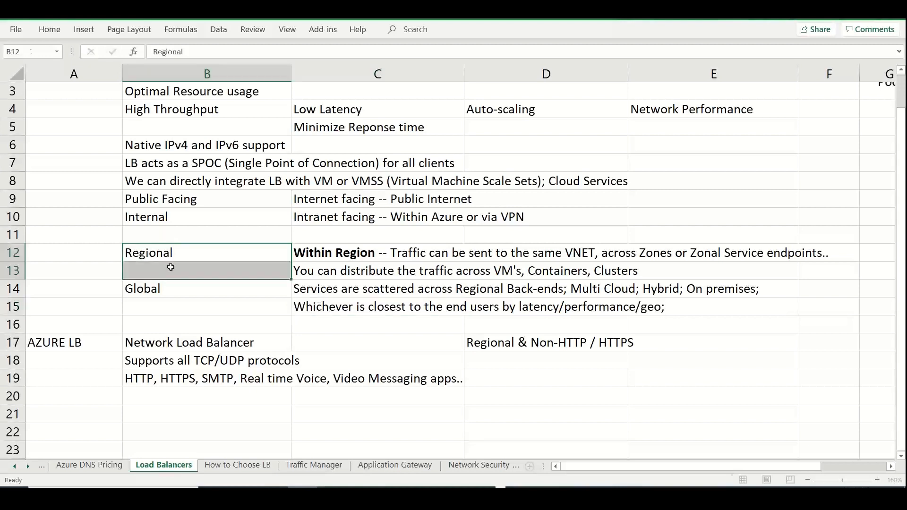
click(50, 30)
click(336, 74)
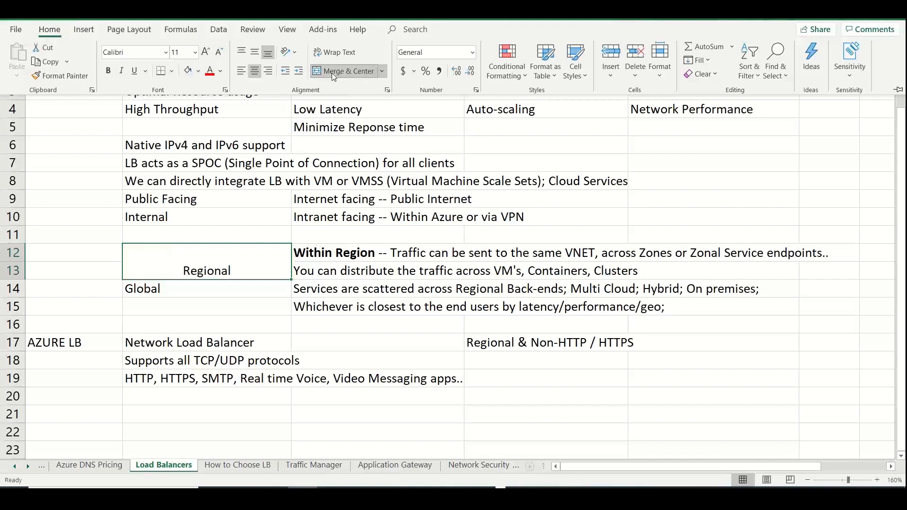
click(254, 53)
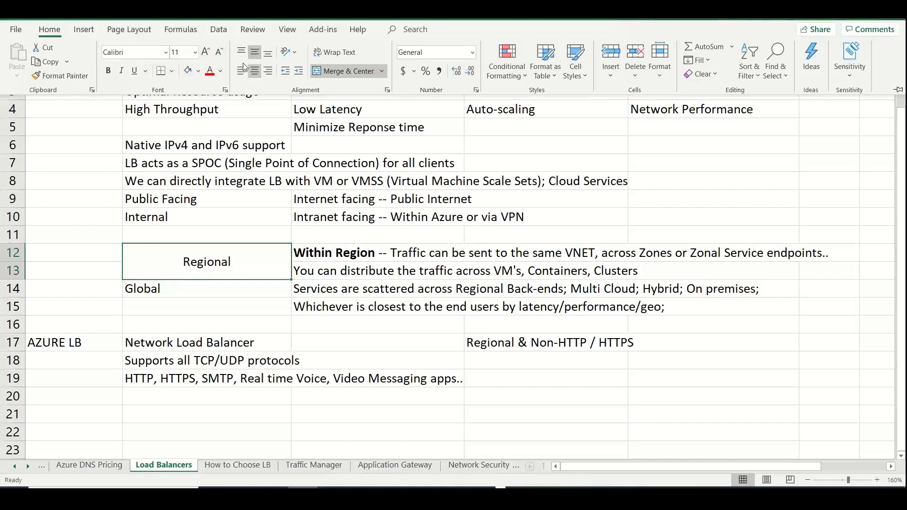
click(241, 71)
click(243, 298)
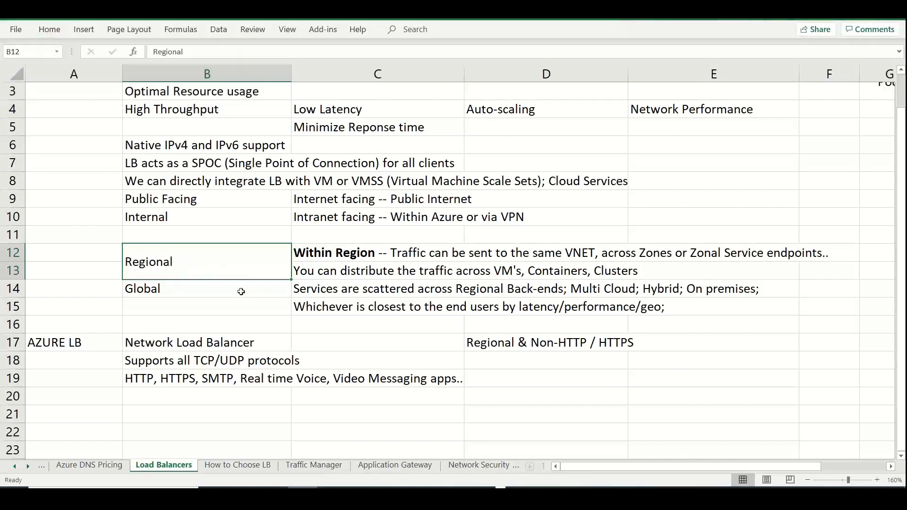
Merge cells B14:B15 holding Global, with the label centred vertically and aligned left
drag(241, 294, 237, 305)
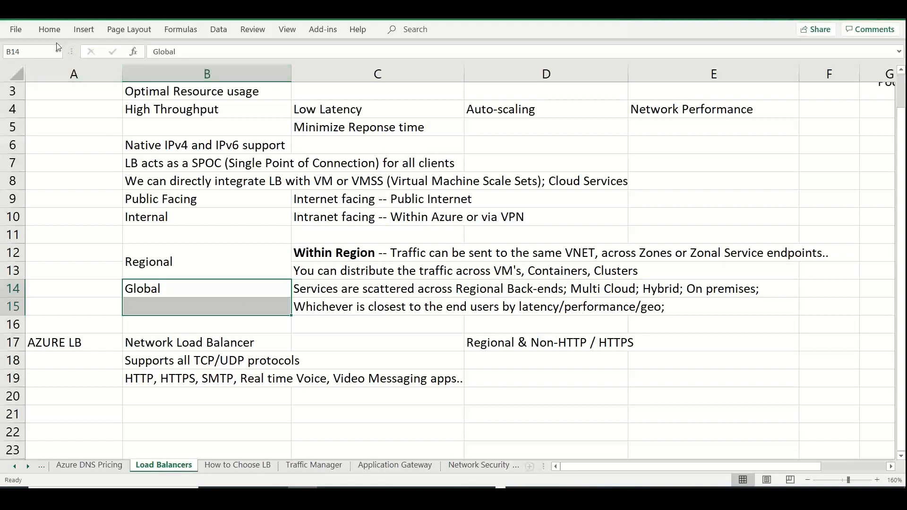
click(50, 30)
click(254, 71)
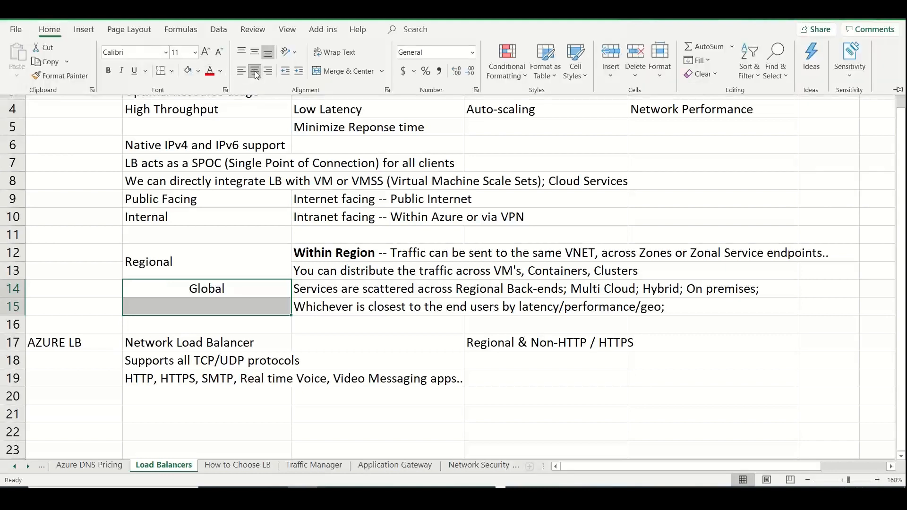
click(254, 52)
click(349, 71)
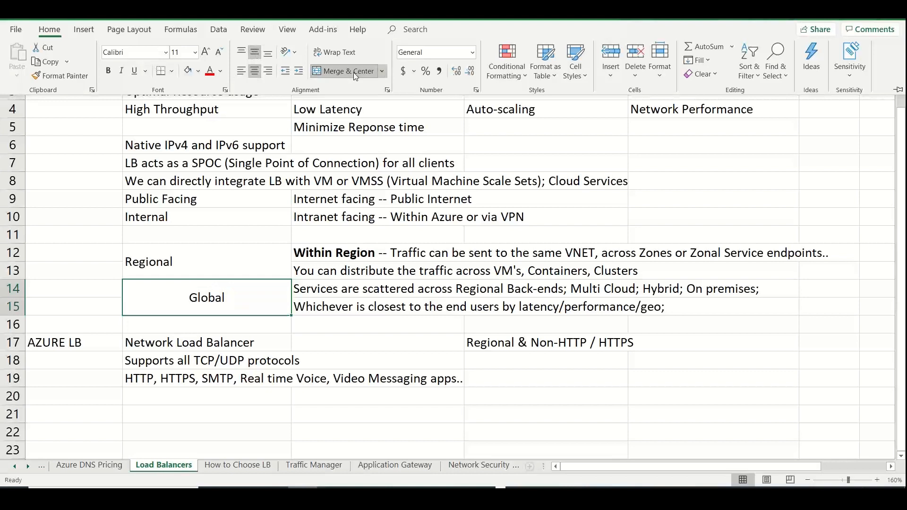
click(241, 71)
click(191, 422)
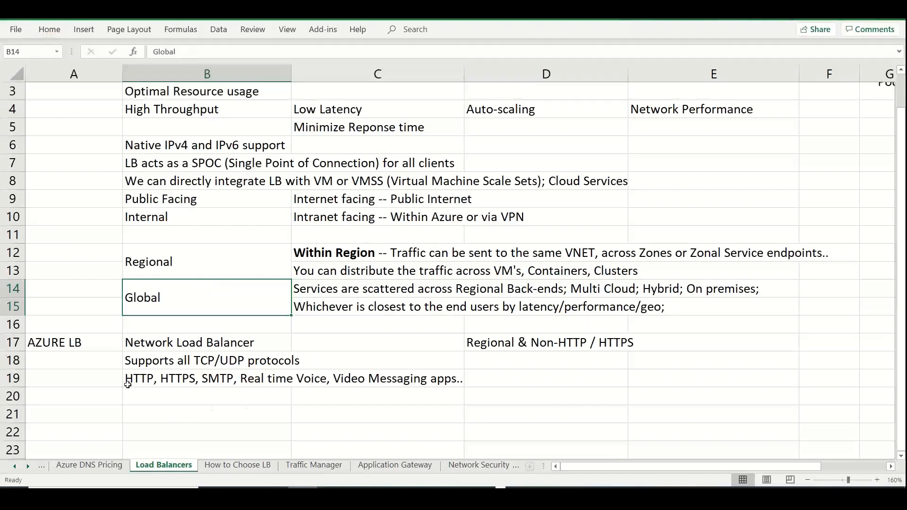
Enter "Supports Global endpoints as well" in cell E18, one row below the Regional & Non-HTTP / HTTPS note
click(88, 343)
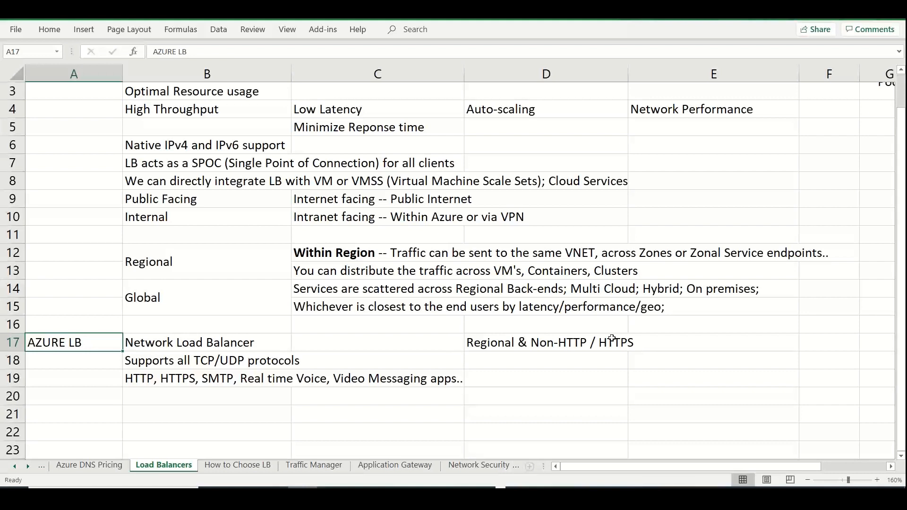
click(693, 362)
text(Supp)
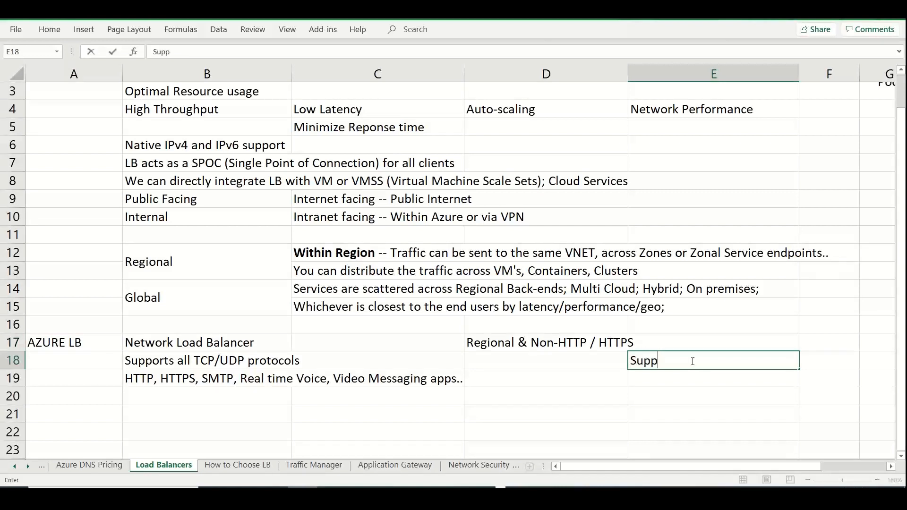
text(orts Global end)
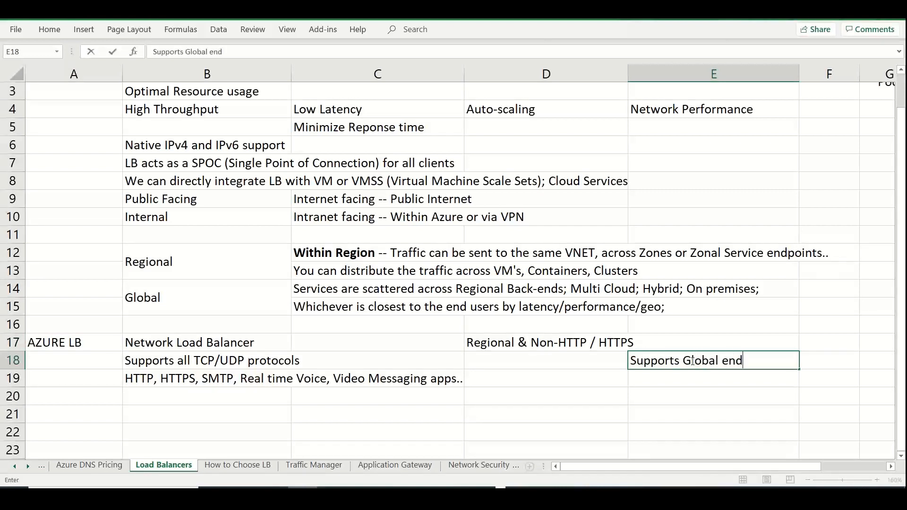
text(points as well)
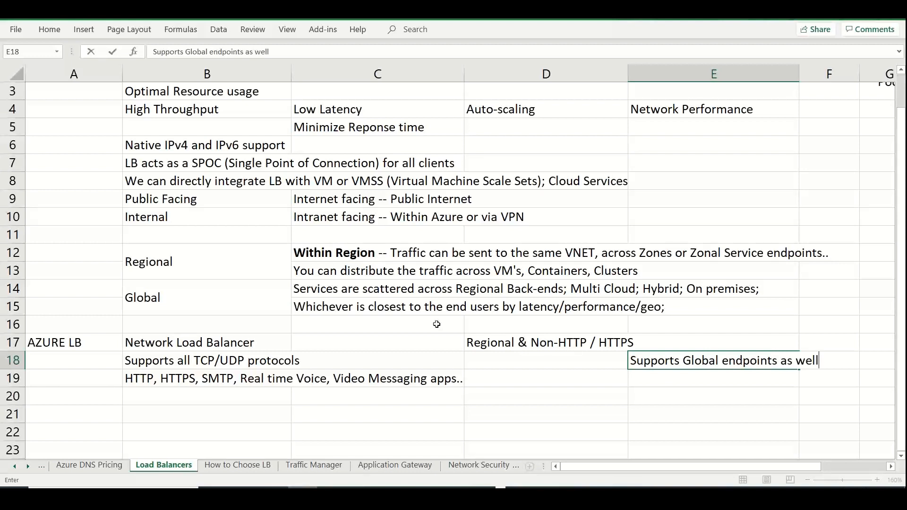
click(91, 345)
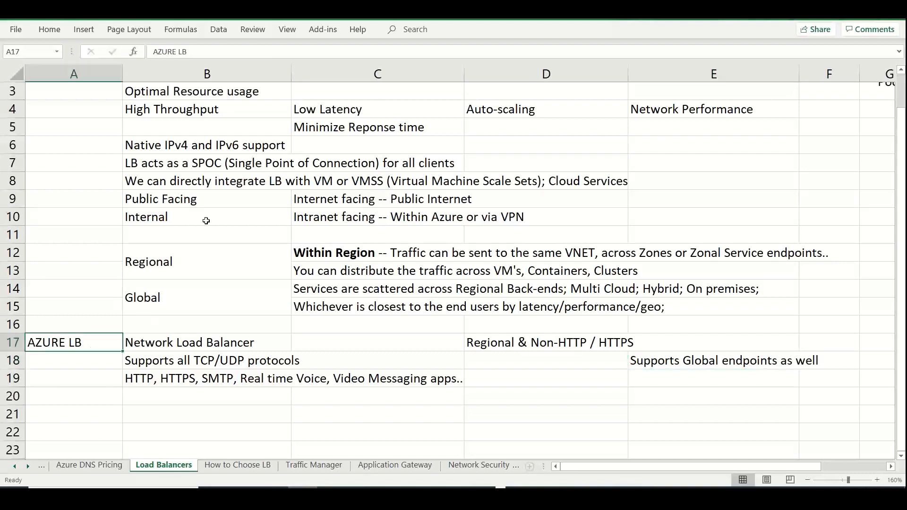
Fill the Public Facing and Internal label cells B9:B10 with light green
drag(179, 200, 181, 217)
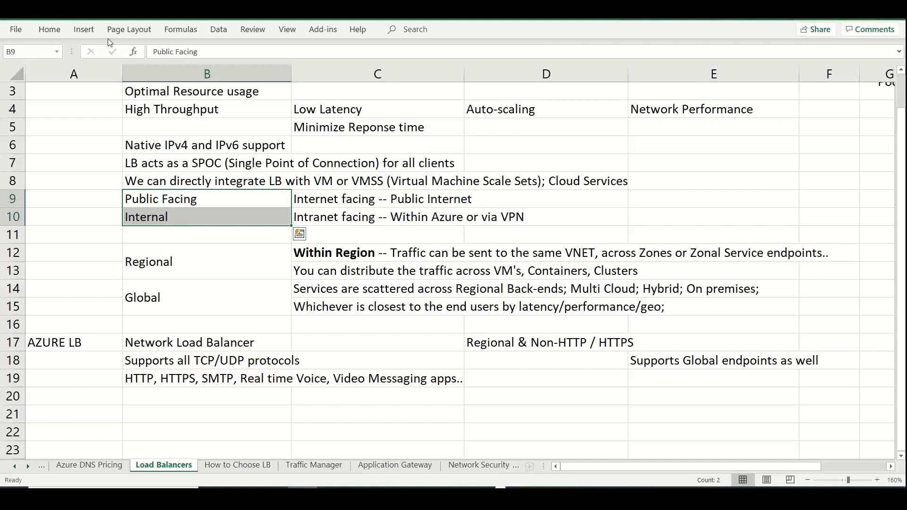
click(50, 29)
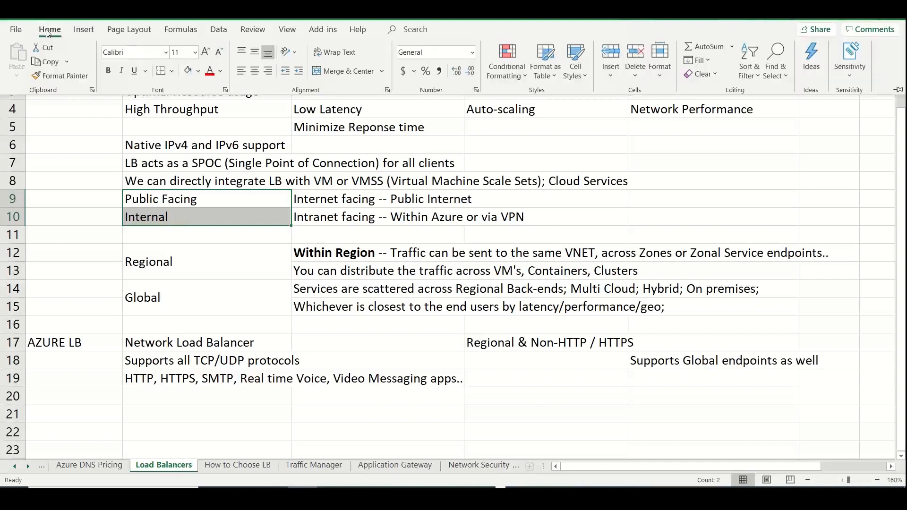
click(198, 71)
click(278, 120)
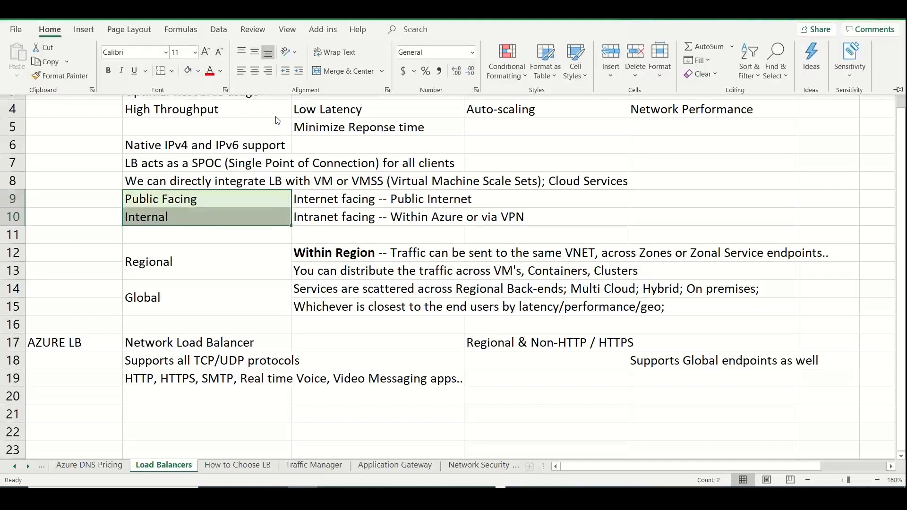
Apply the same light green fill to the merged Regional and Global label cells, B12:B15
click(191, 264)
drag(191, 262, 196, 307)
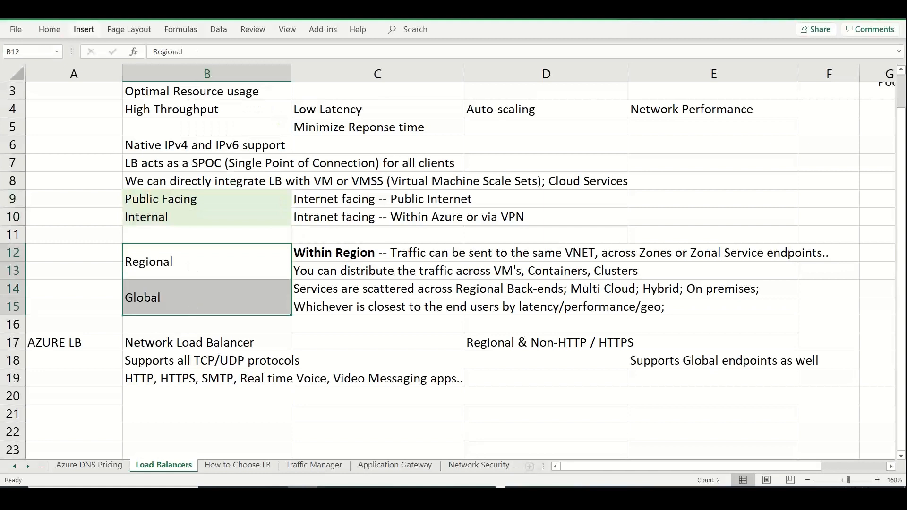
click(49, 29)
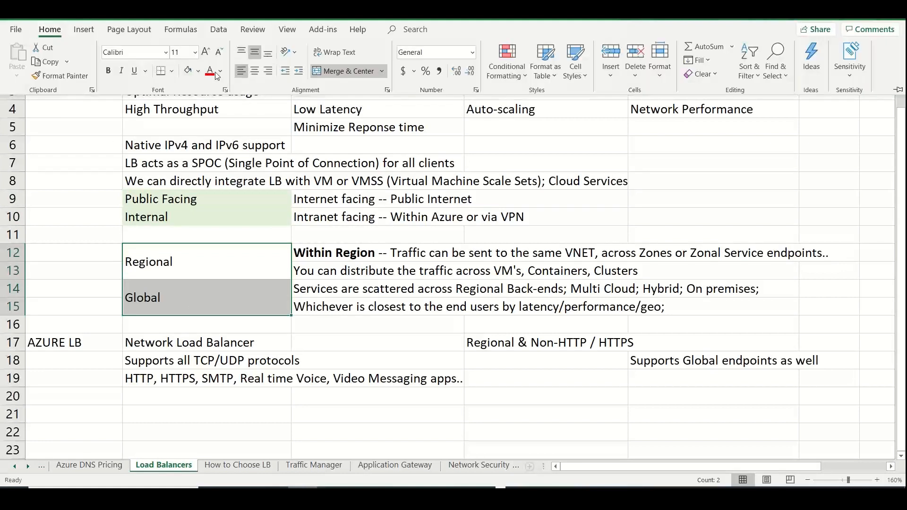
click(187, 71)
click(205, 420)
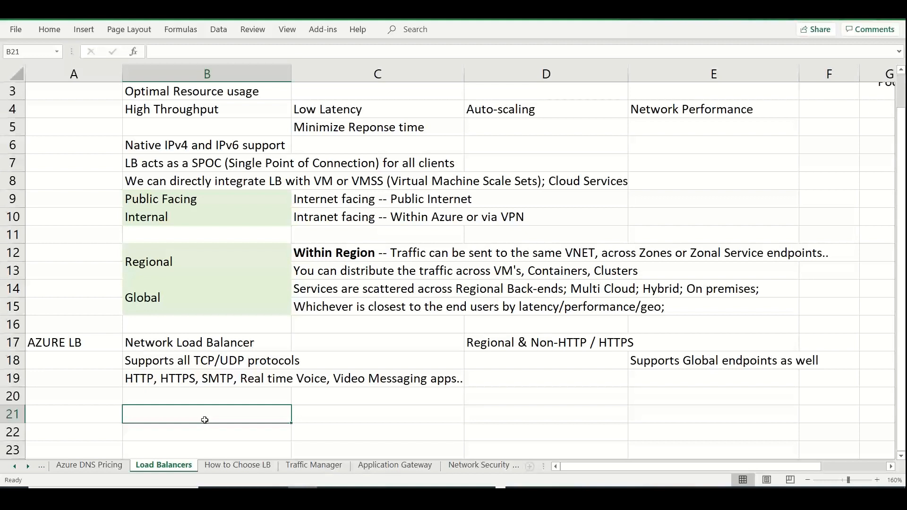
click(77, 415)
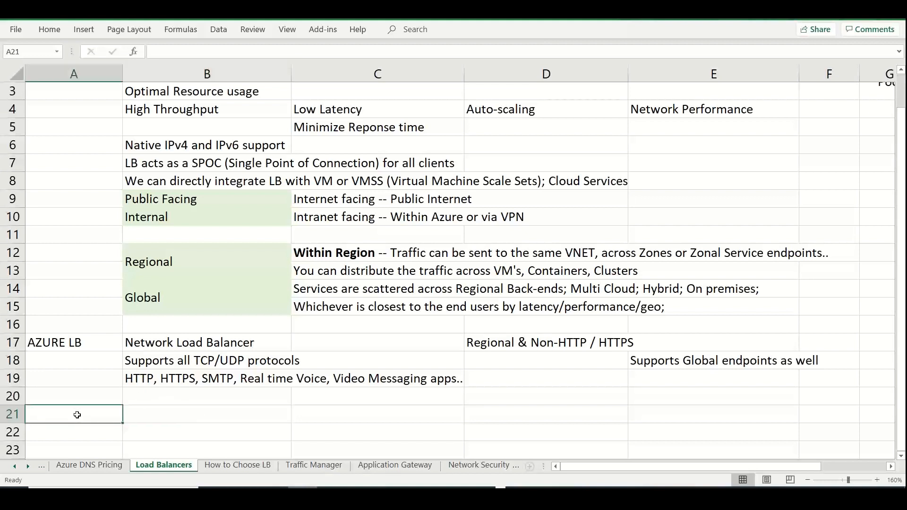
Enter the label "Non HTTP / HTTPS" in cell A21, below the AZURE LB section
text(Ap)
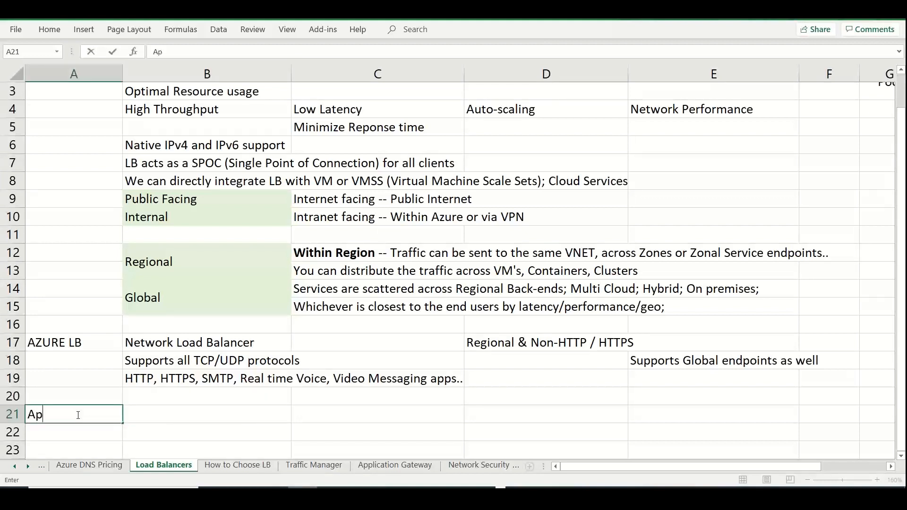
key(BackSpace)
key(BackSpace)
text(Non HTT)
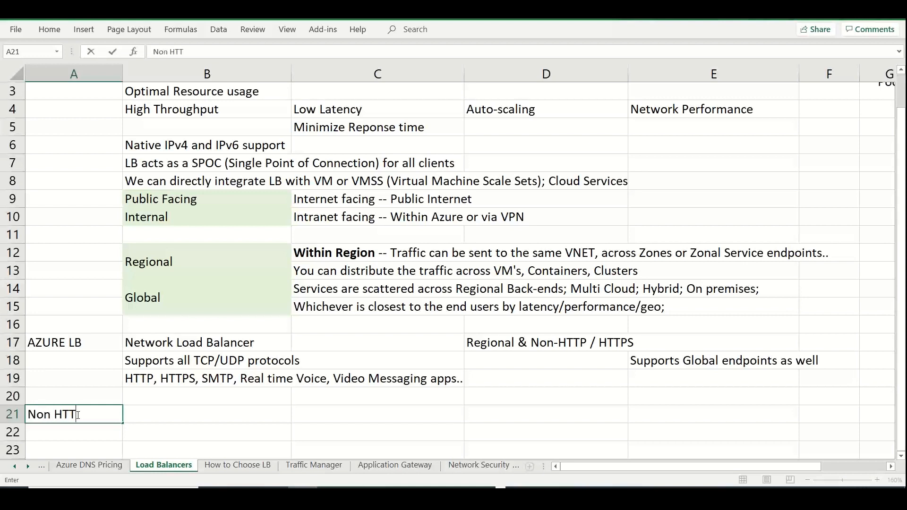
text(P / HTTPS)
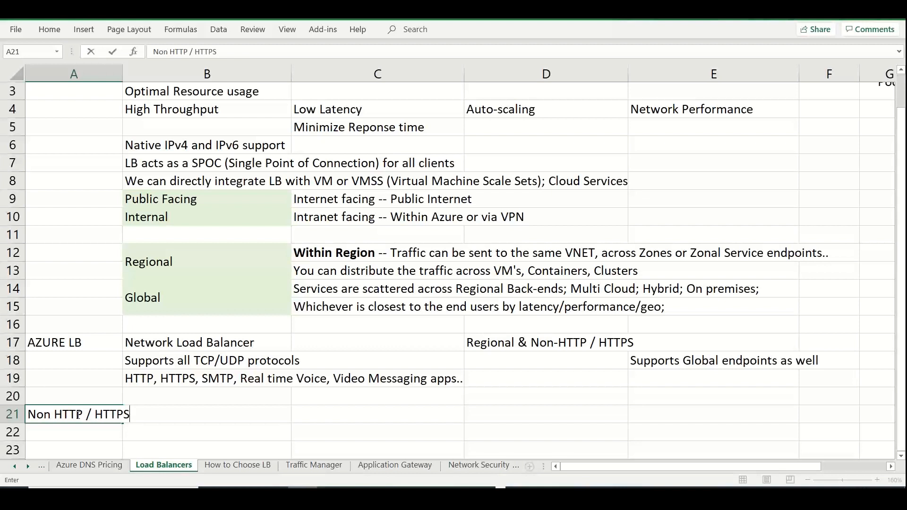
key(ctrl+Return)
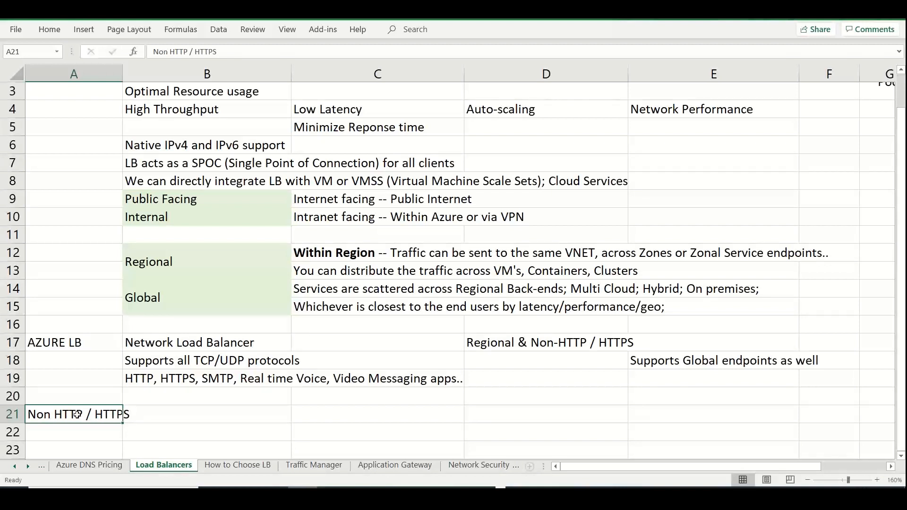
Bold only the final S of "Non HTTP / HTTPS" in cell A21 and widen column A to fit the label
key(ctrl+b)
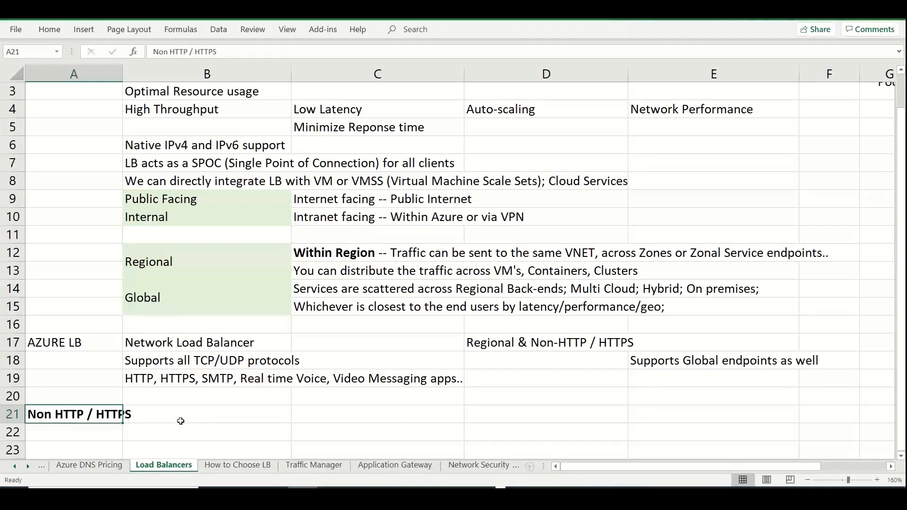
key(ctrl+z)
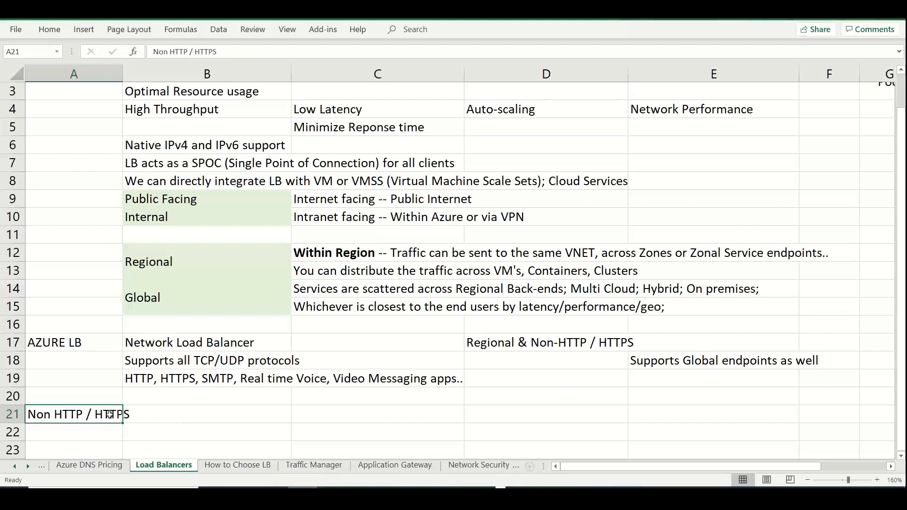
double_click(111, 414)
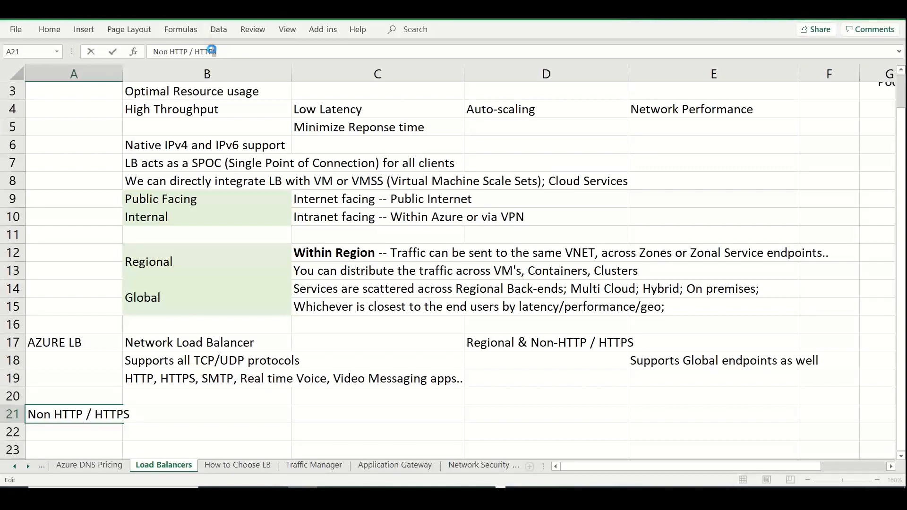
key(ctrl+b)
click(298, 413)
click(259, 414)
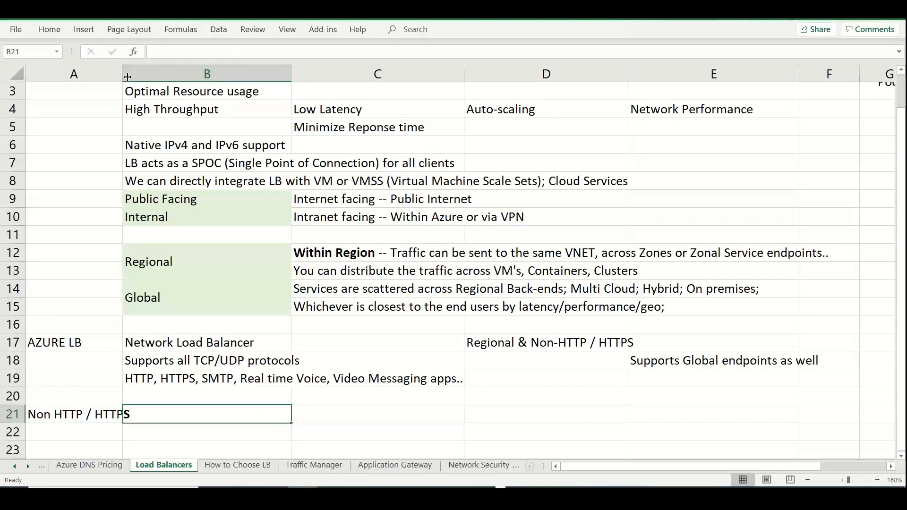
drag(128, 76, 138, 77)
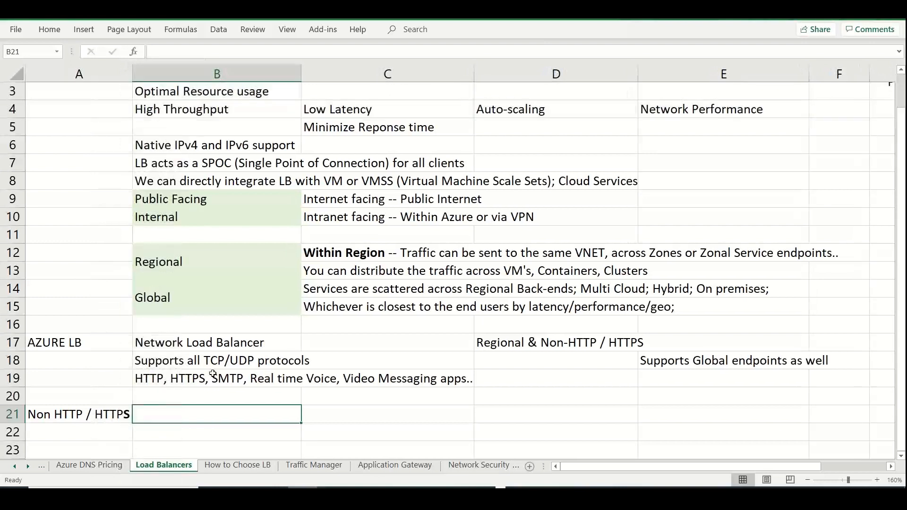
Enter "Apps -- SSL Offload; WAF; Path based LB; Session Affinity" in cell B21
text(Apps)
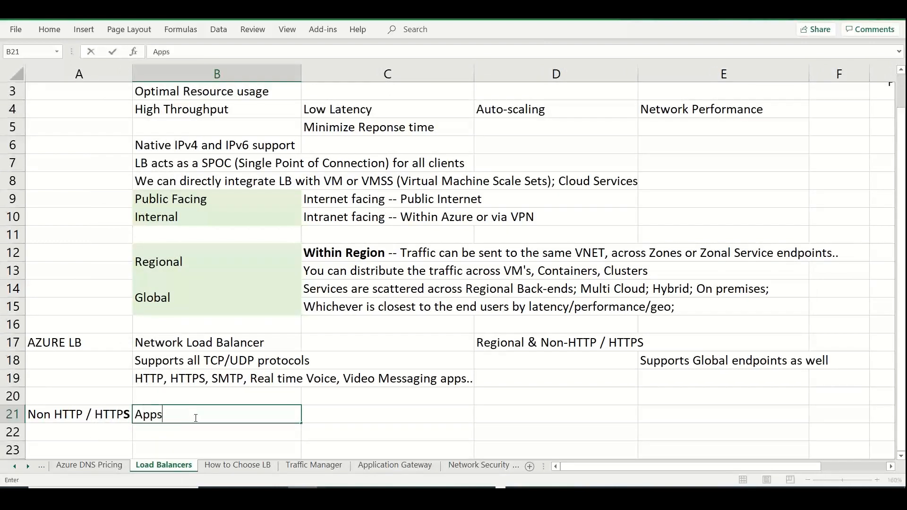
text( -- SSL Offl)
text(oard)
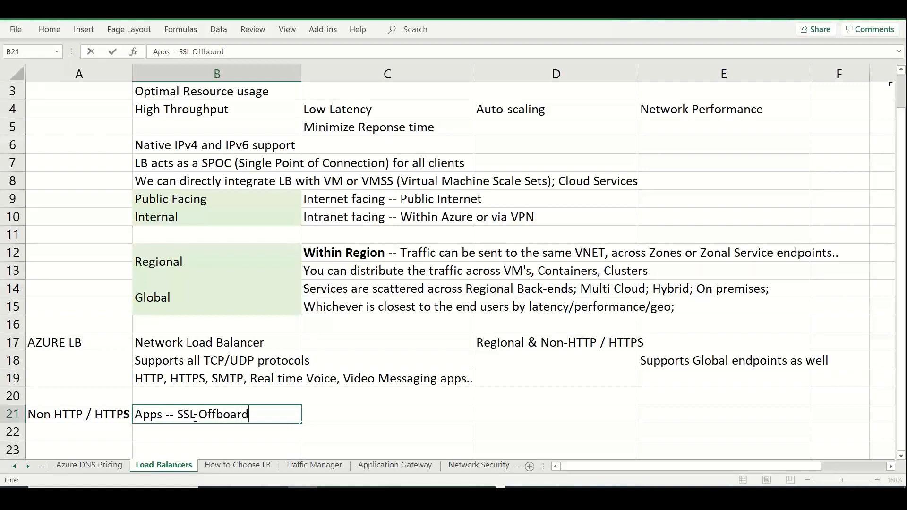
key(BackSpace)
key(BackSpace)
key(BackSpace)
key(BackSpace)
key(BackSpace)
text(load; WE)
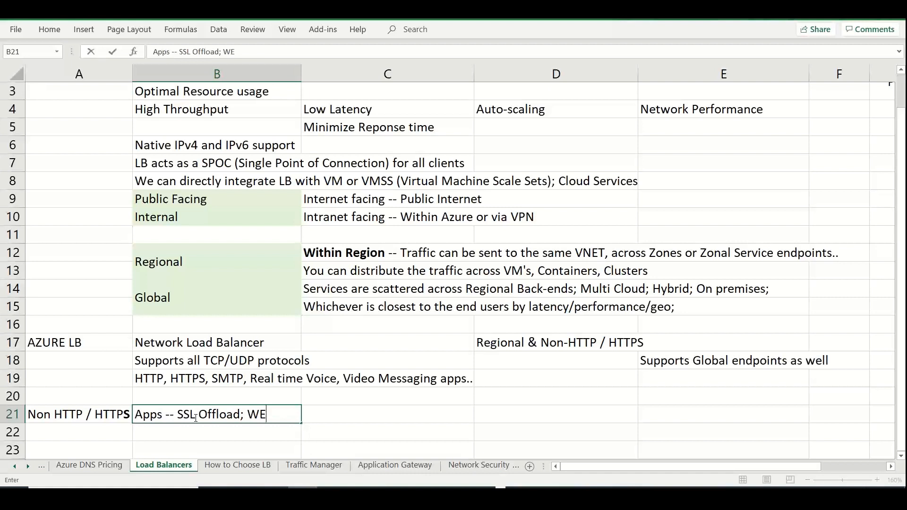
key(BackSpace)
text(AF; Path base)
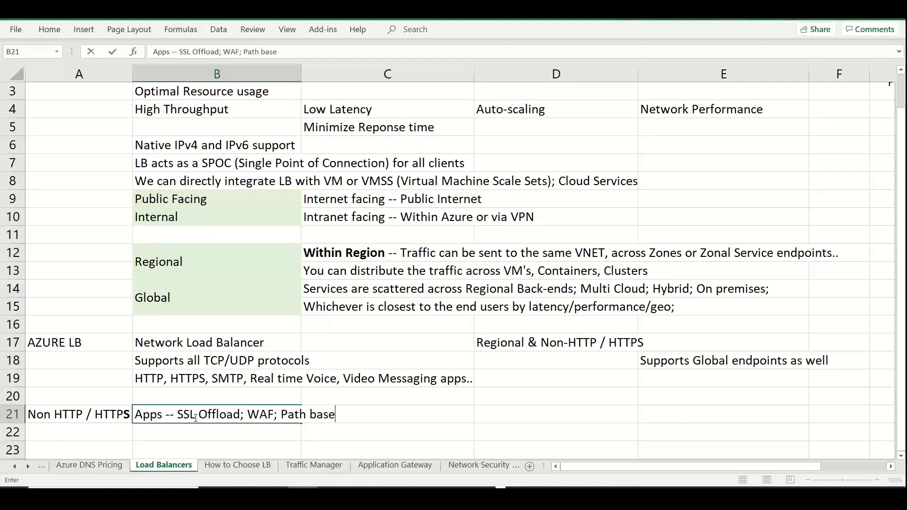
text(d LB; Session A)
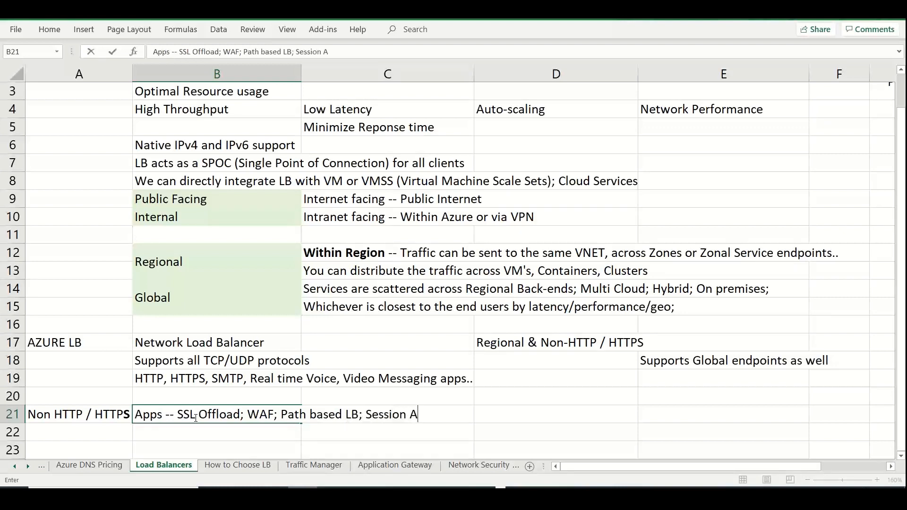
text(ffinity)
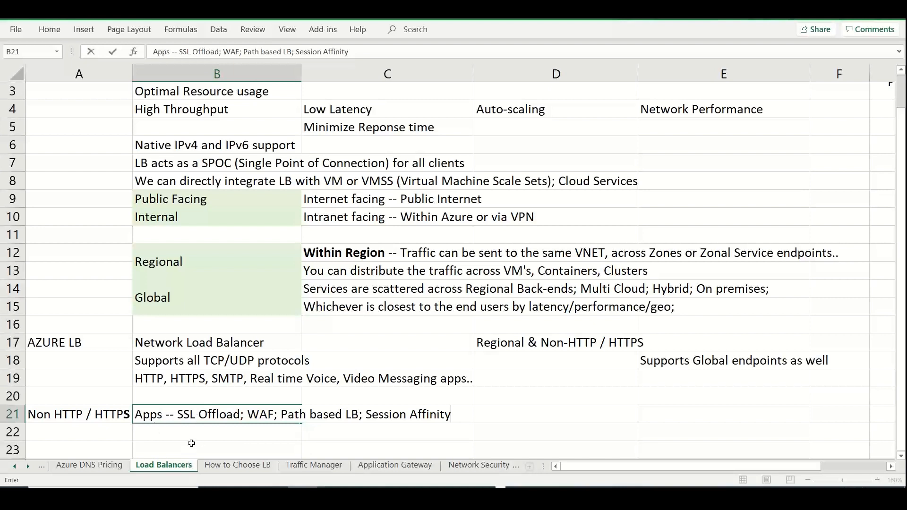
Enter "Non Web Workloads" in cell B22, directly below the Apps note
click(191, 438)
text(Non )
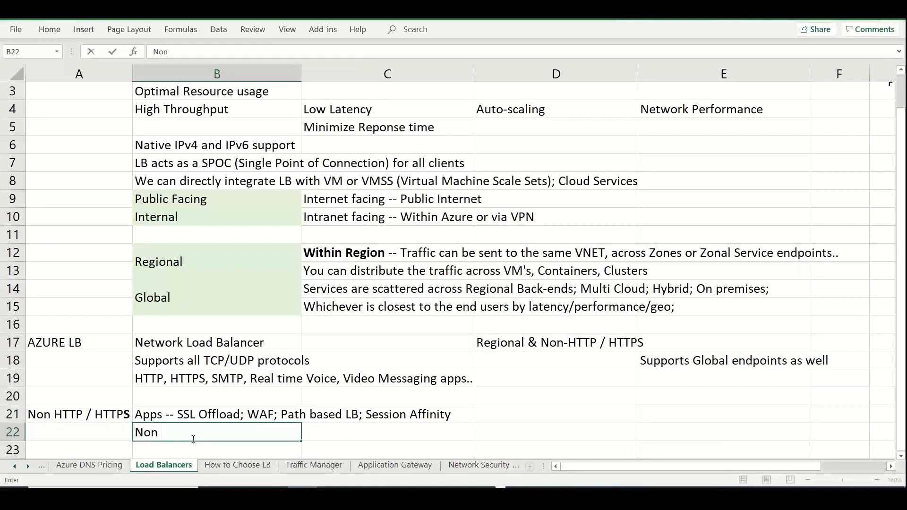
text(Web Worklo)
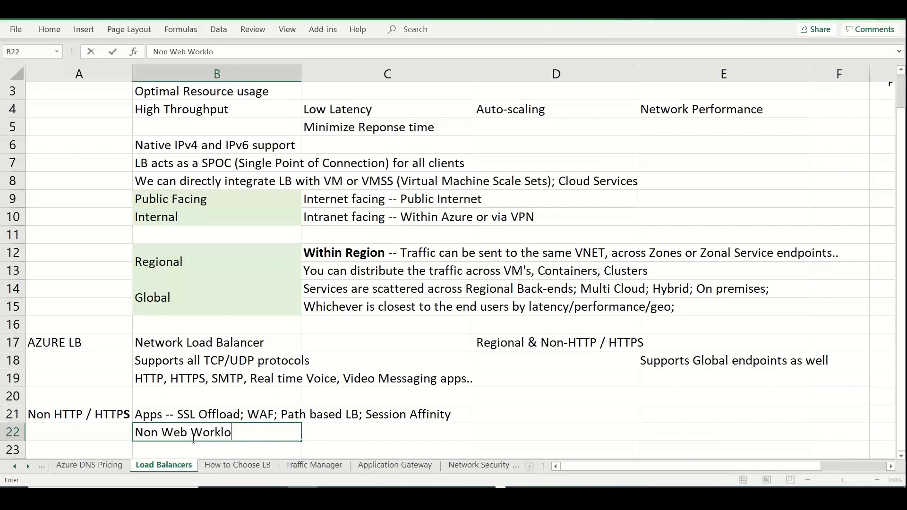
text(ads)
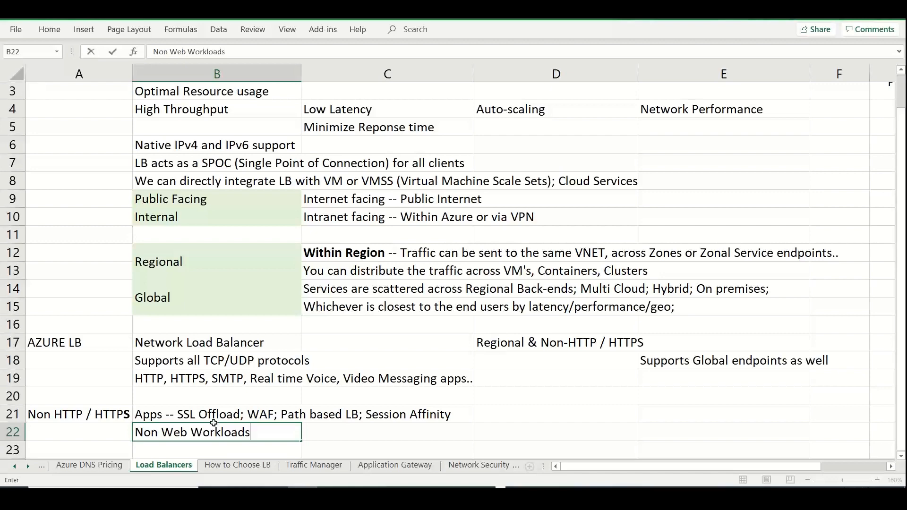
Confirm the "Non Web Workloads" entry in cell B22 and switch to the How to Choose LB sheet
click(380, 438)
key(Down)
key(Down)
key(Down)
key(Down)
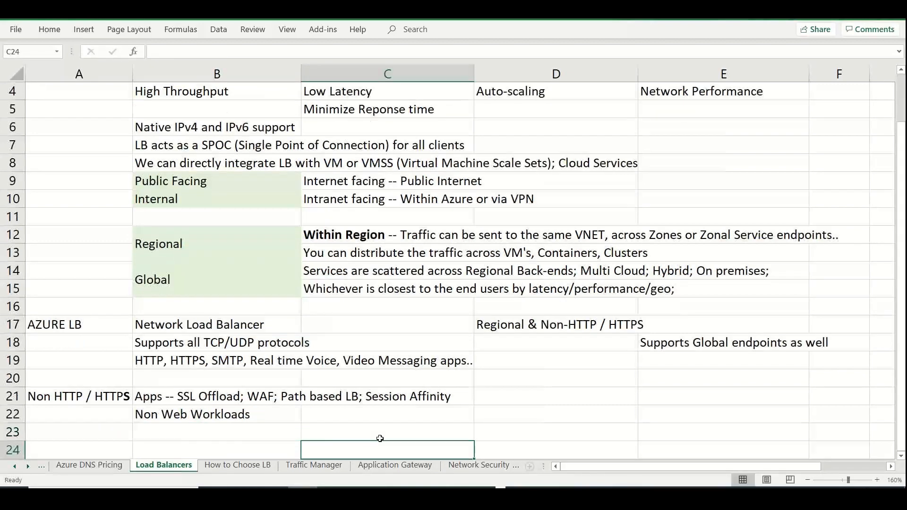
click(256, 463)
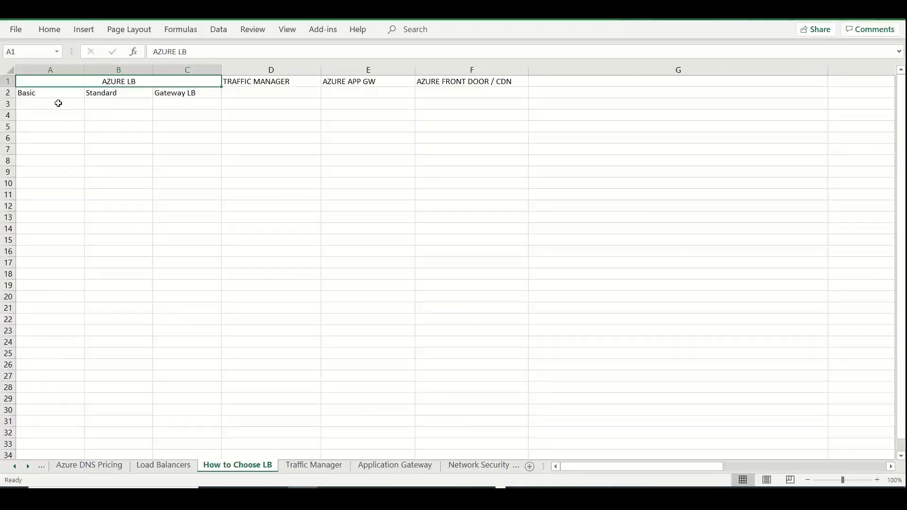
Under the Standard heading, enter "Global LB" in cell B3 and "Regional LB" in cell B4
click(58, 103)
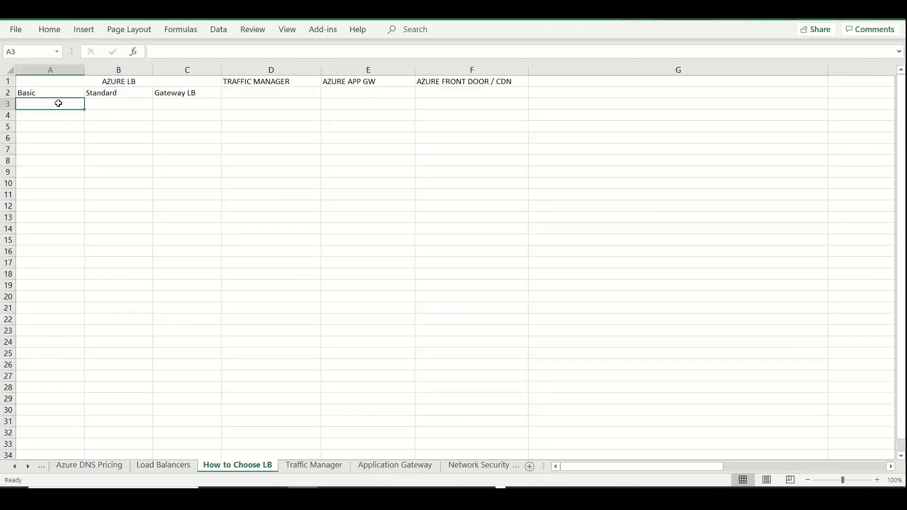
click(128, 107)
text(Global L)
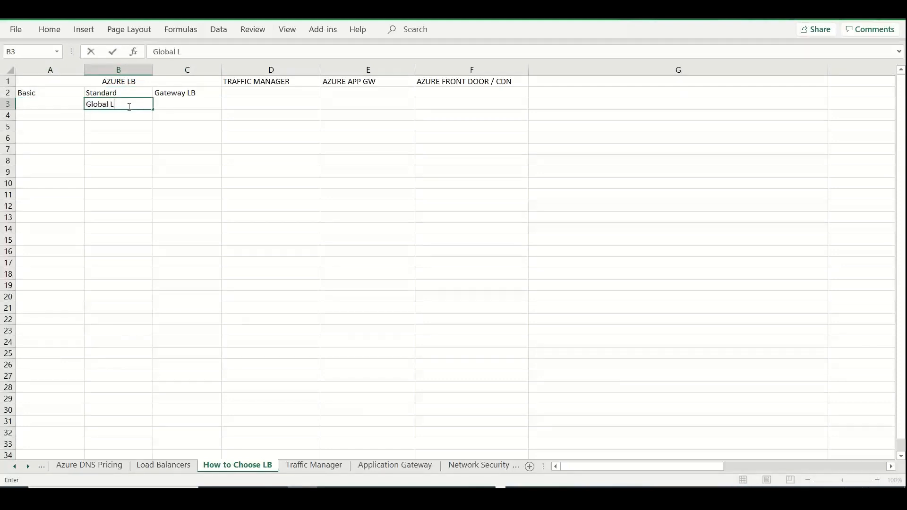
text(B)
key(Return)
text(S)
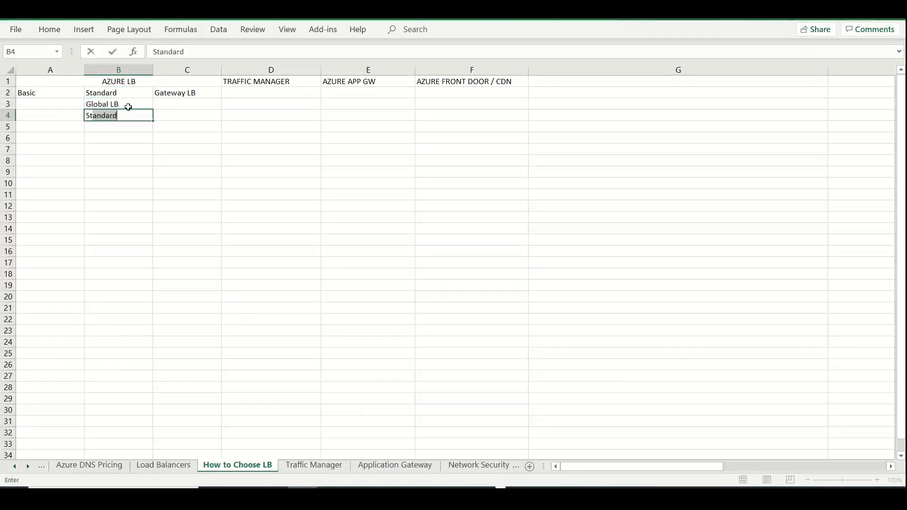
key(BackSpace)
key(BackSpace)
text(Regional )
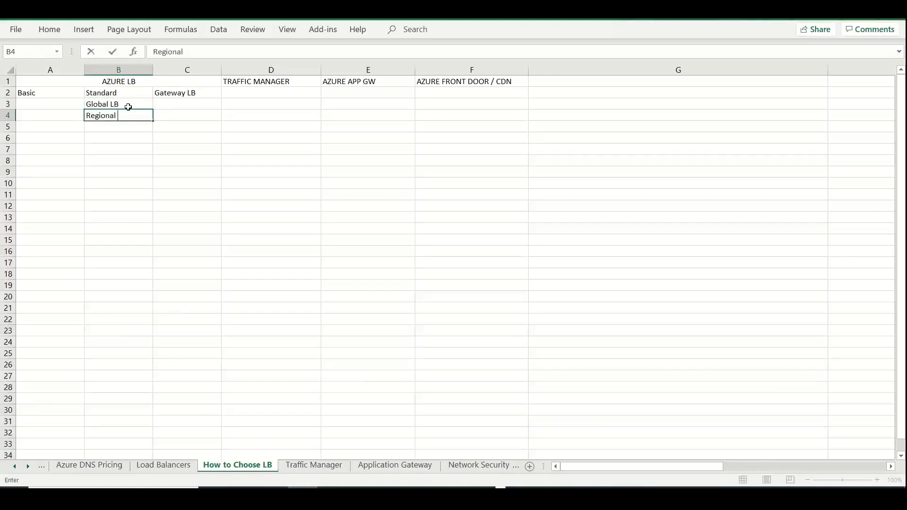
text(LB)
Enter "Regional LB" in cell A4 for Basic and in cell C4 for Gateway LB
key(Left)
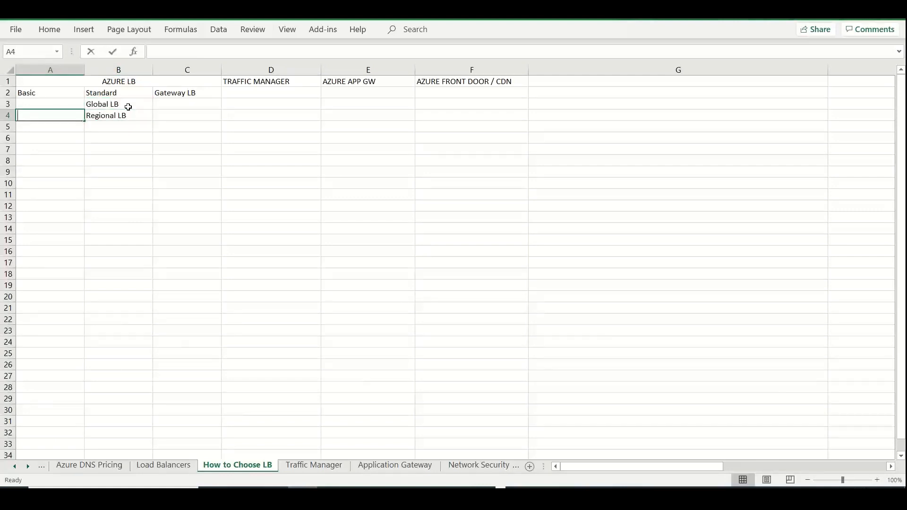
text(Regional LB)
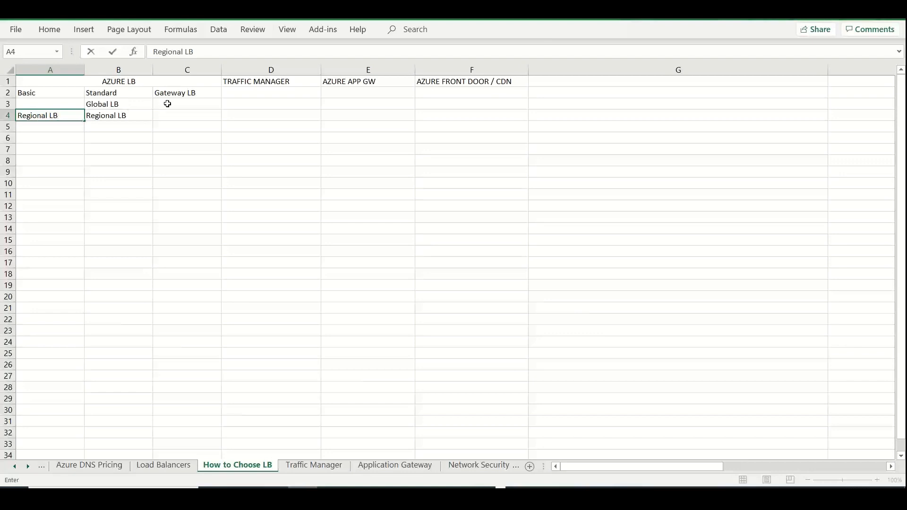
click(181, 114)
text(Regioal)
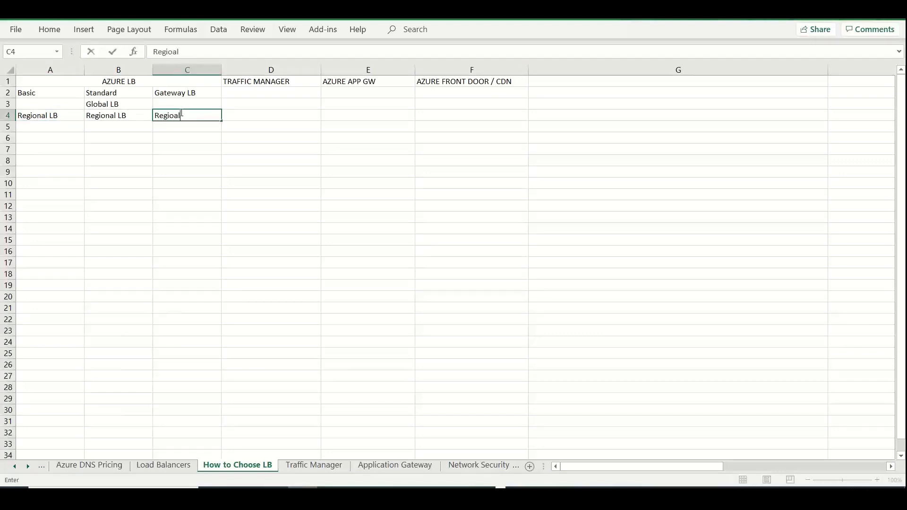
key(BackSpace)
key(BackSpace)
text(nal LB)
In the Basic column, enter "Free of Cost" in cell A6 and "NO SLA" in cell A7
click(39, 137)
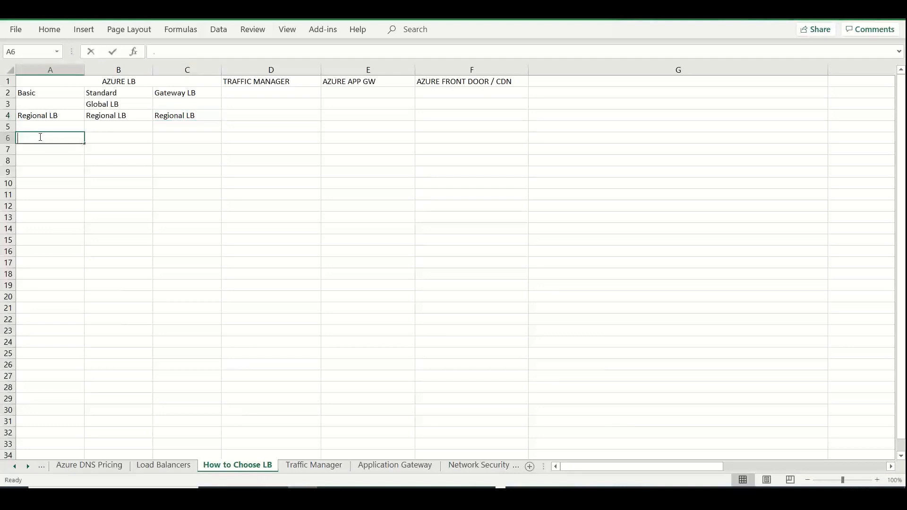
text(Free of Cost)
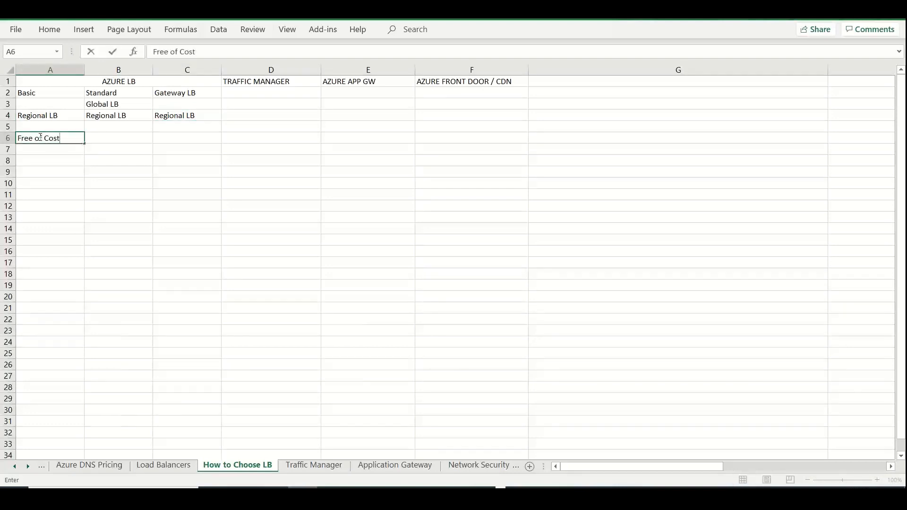
key(Return)
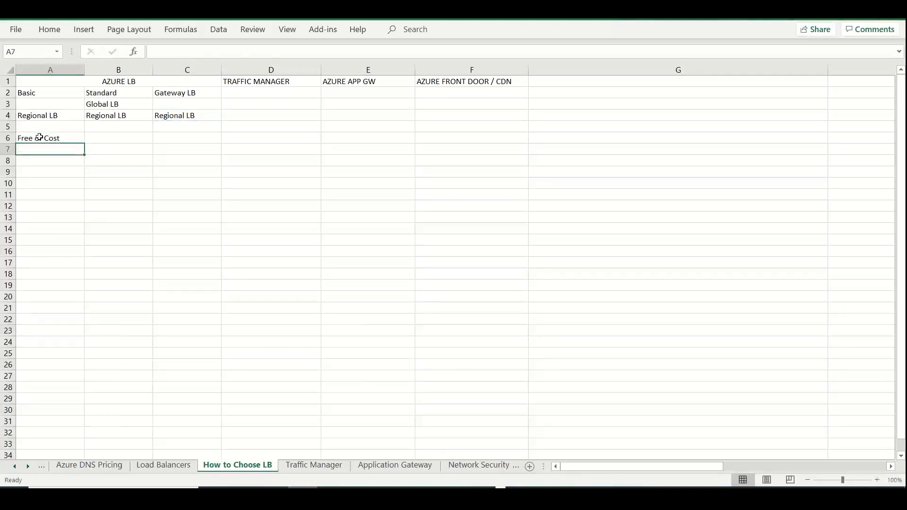
text(NO SLA)
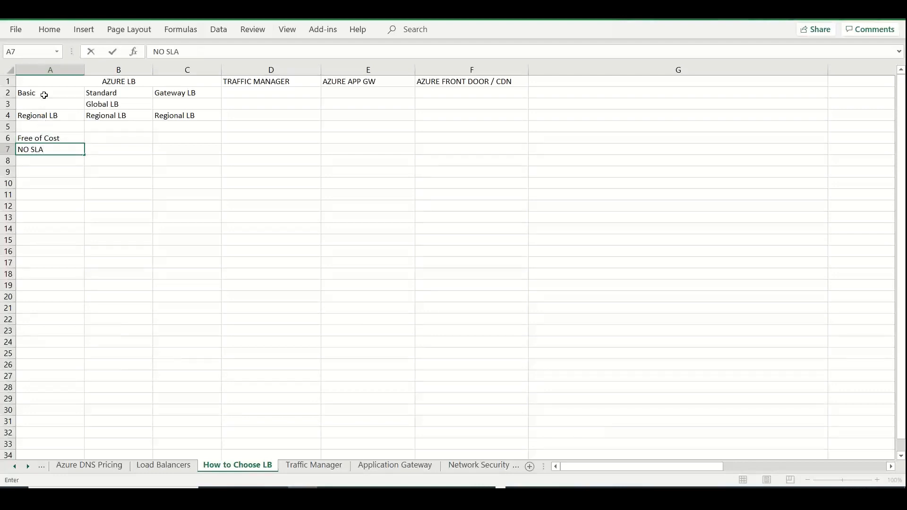
Fill the Basic, Standard and Gateway LB headings in A2:C2 with light green and enter "Test / Dev" in cell A8
drag(45, 93, 196, 94)
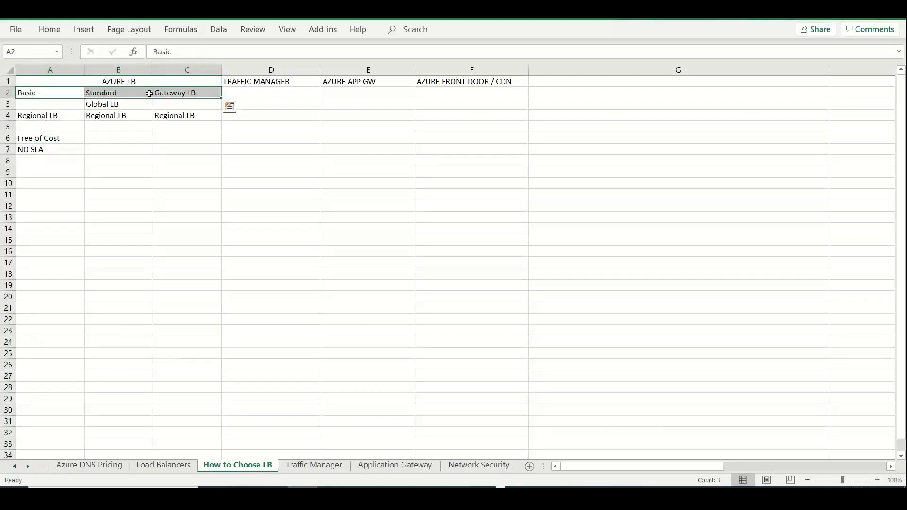
click(49, 29)
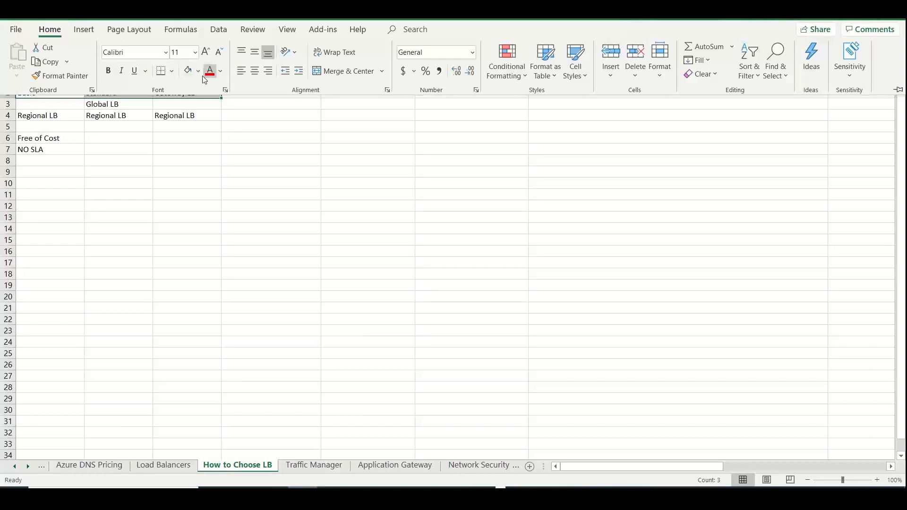
click(189, 75)
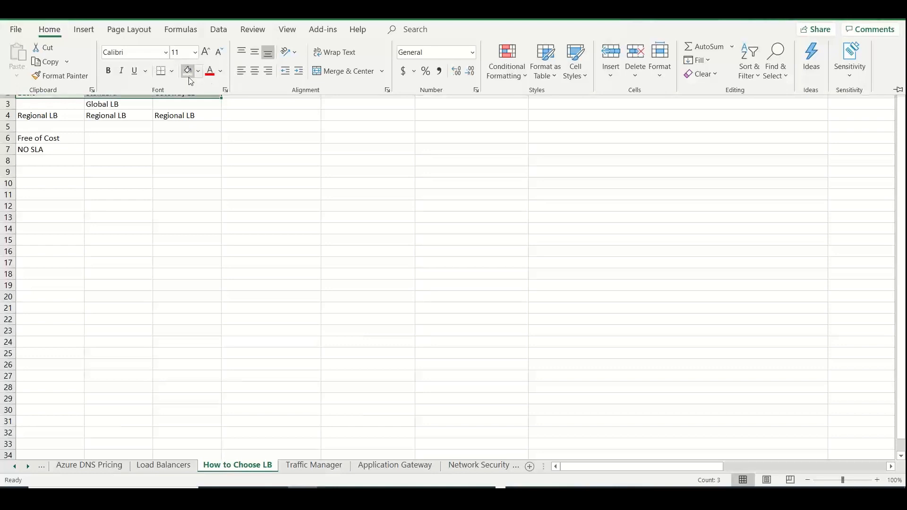
click(43, 161)
text(Test / Dev)
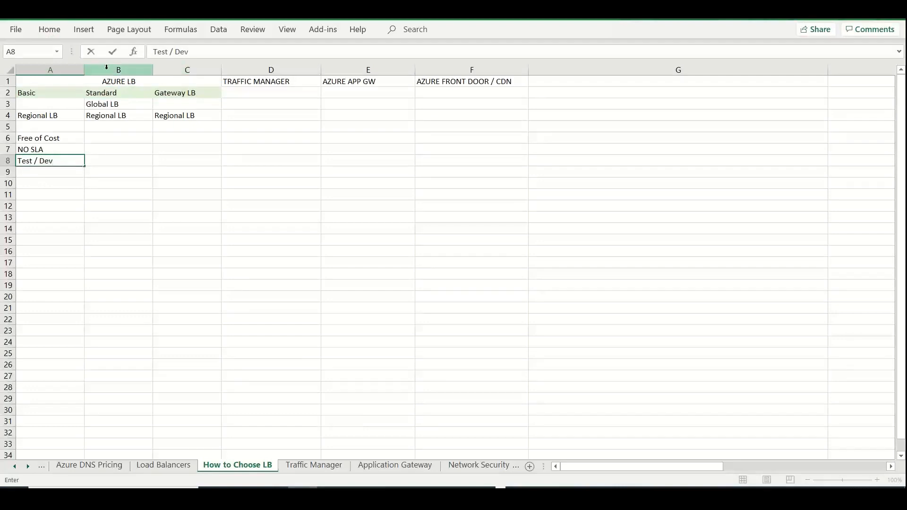
Bold and center the Basic, Standard and Gateway LB headings in A2:C2
drag(72, 93, 175, 89)
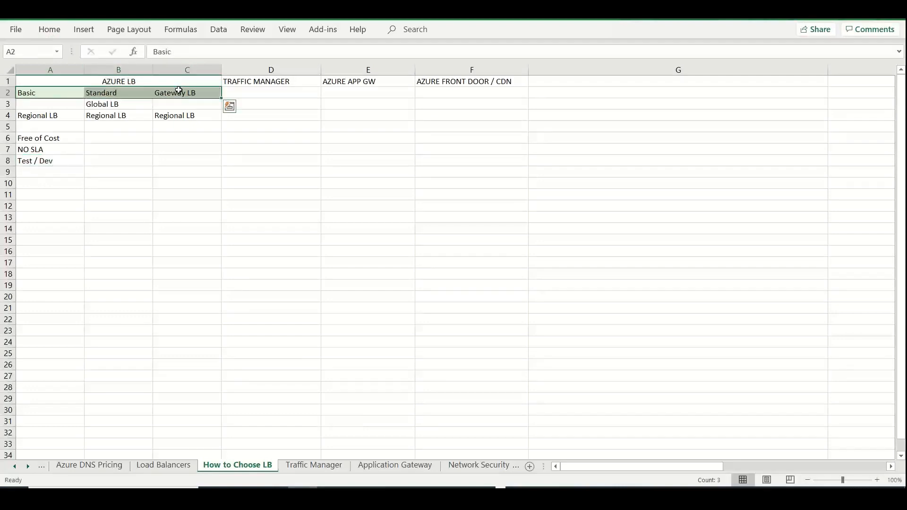
click(53, 32)
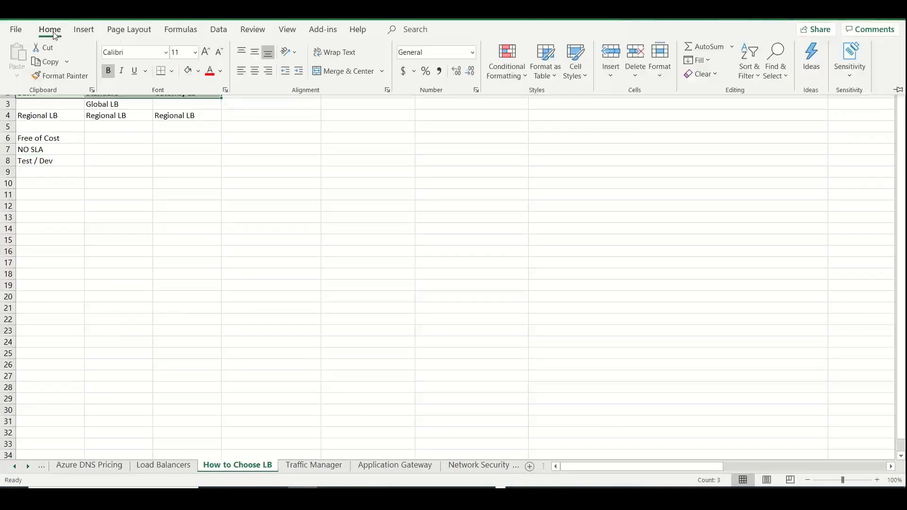
click(254, 71)
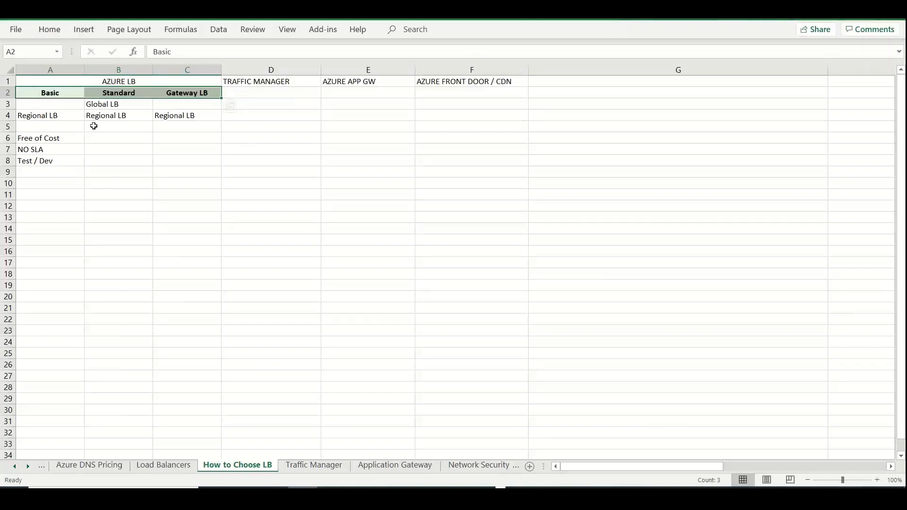
In row 5, enter "HTTP" in A5 for Basic and "HTTP / HTTP(S)" in B5 for Standard
click(64, 126)
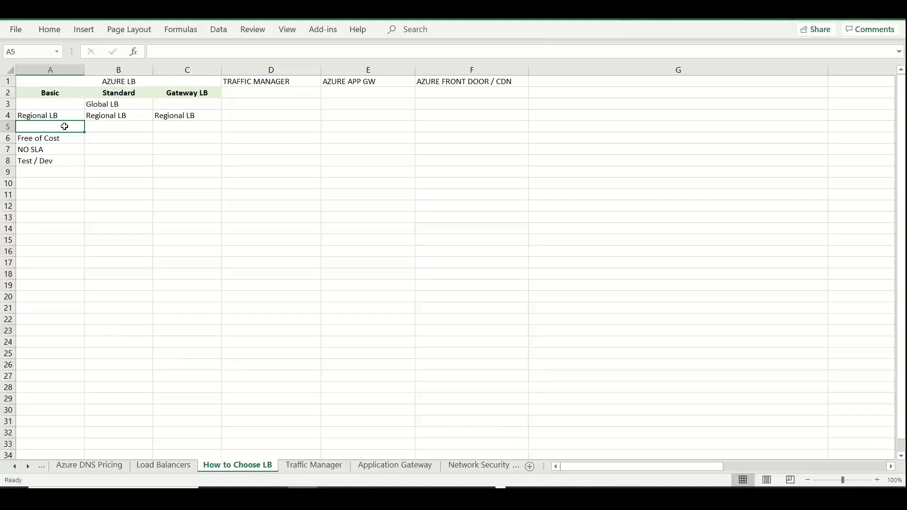
text(HTTP)
key(Tab)
text(HT)
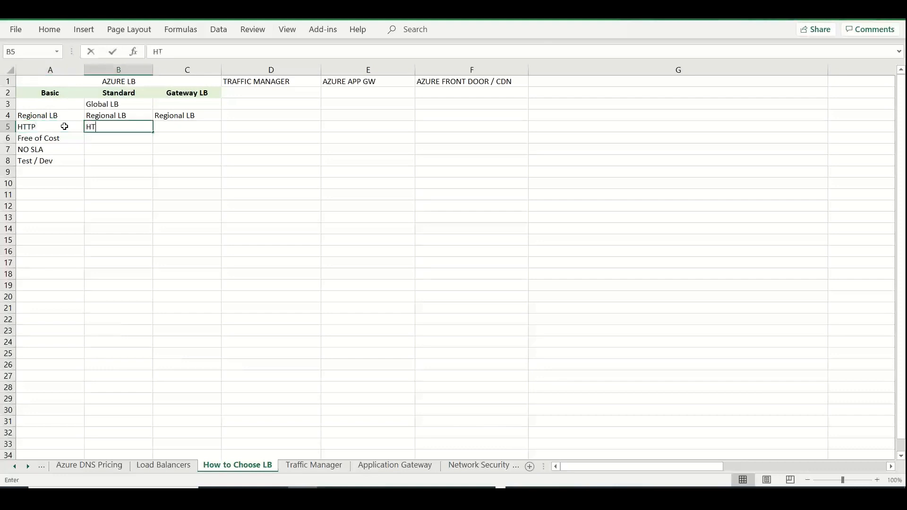
text(TP / HTTP)
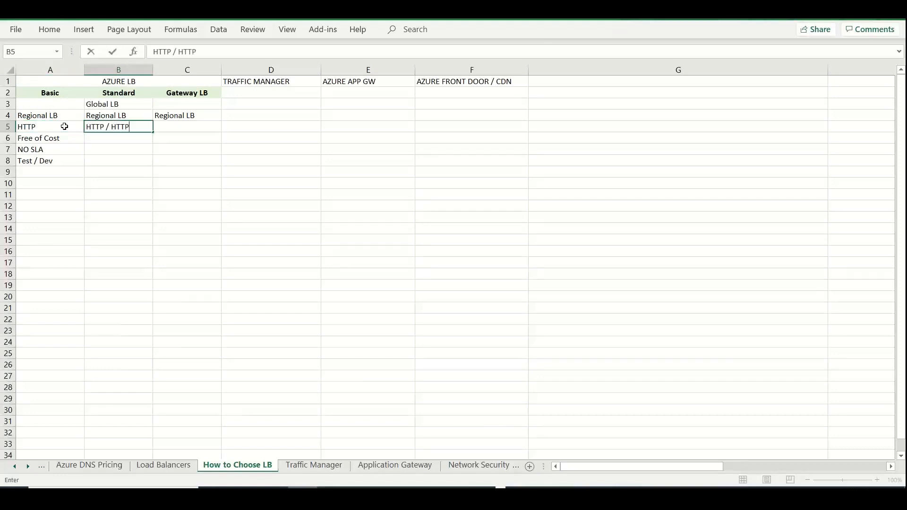
text((S))
key(Tab)
Enter "TCP / UDP - SMTP, any network protocols" in cell B9 of the Standard column
click(102, 181)
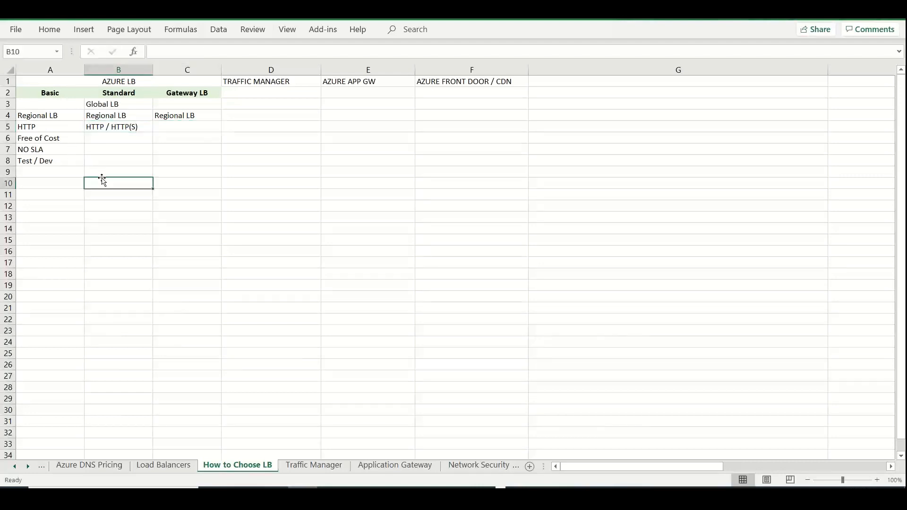
key(Up)
text(TCP )
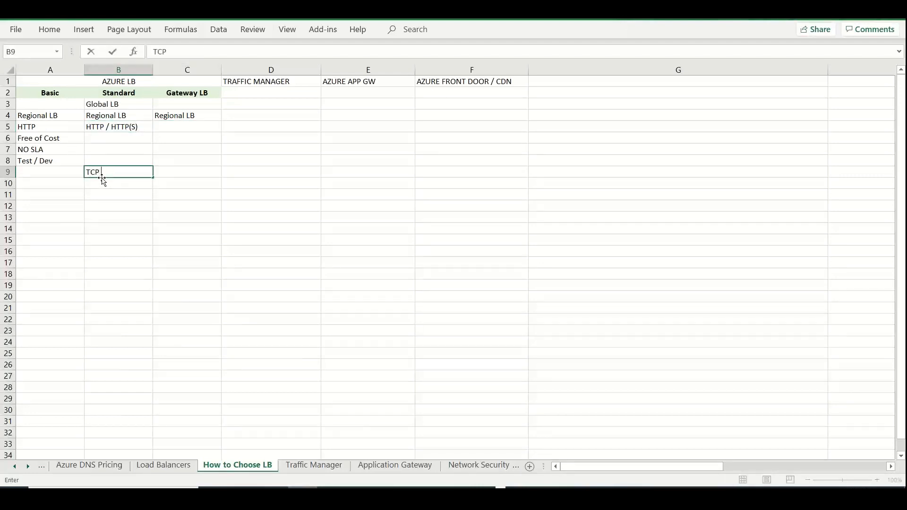
text(/ UDP - SMTP, any n)
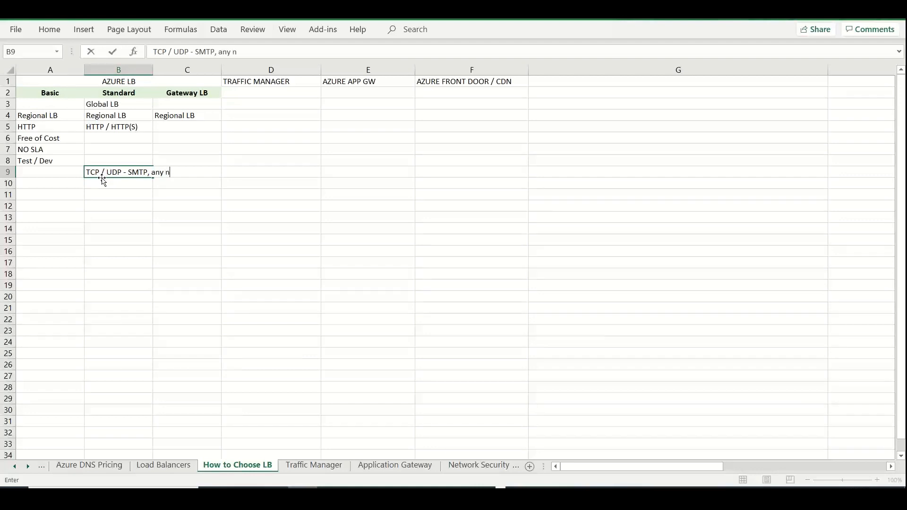
text(etwork proto)
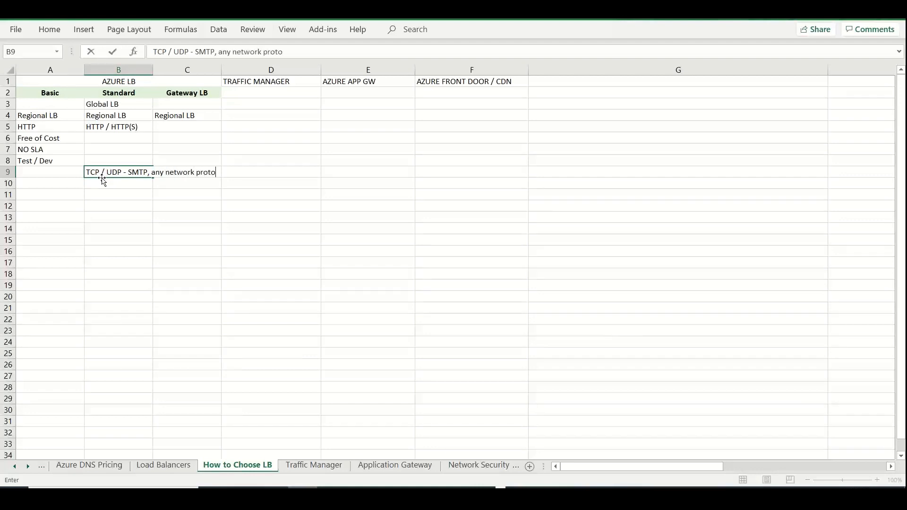
text(cols)
click(118, 225)
Wrap the text of the TCP / UDP note in cell B9 so it fits the column width
click(117, 174)
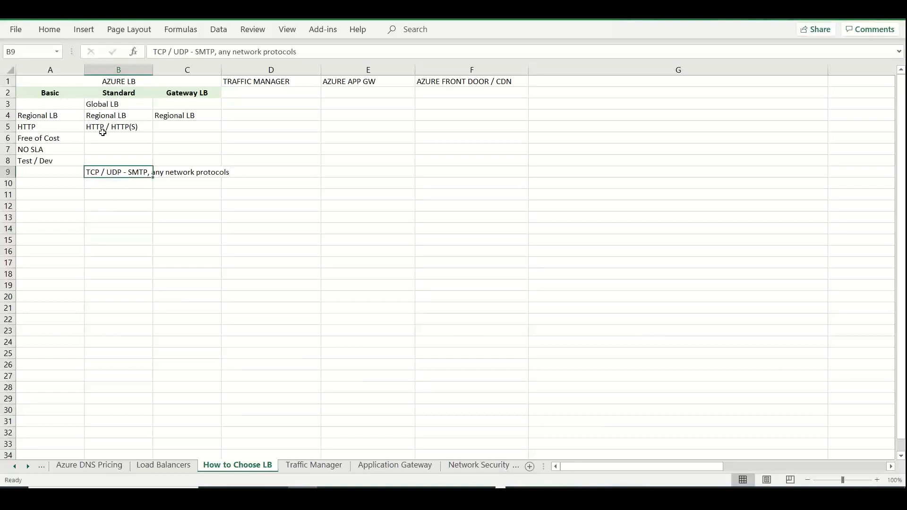
click(47, 35)
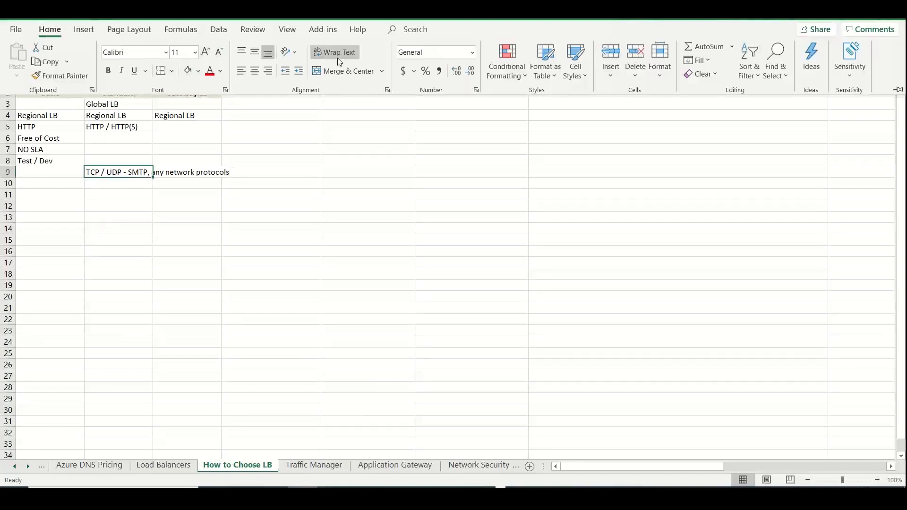
click(339, 61)
click(285, 161)
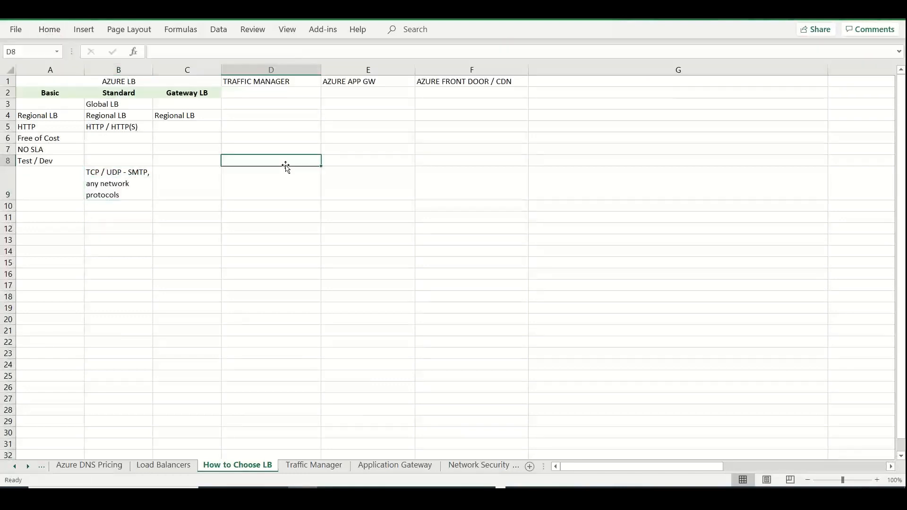
Under TRAFFIC MANAGER, enter "Global LB" in cell D3 and the subheading "DNS Based - Domain Level" in cell D2
click(258, 105)
text(GLobal LB)
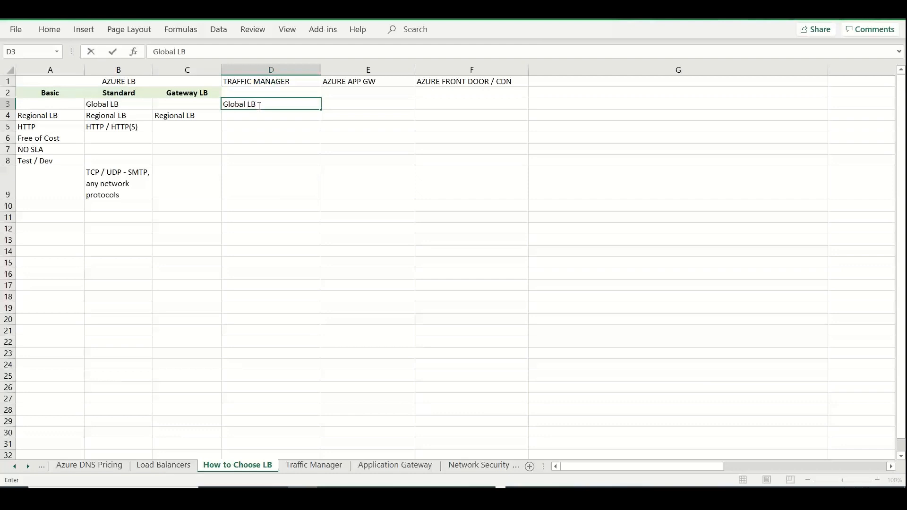
click(277, 91)
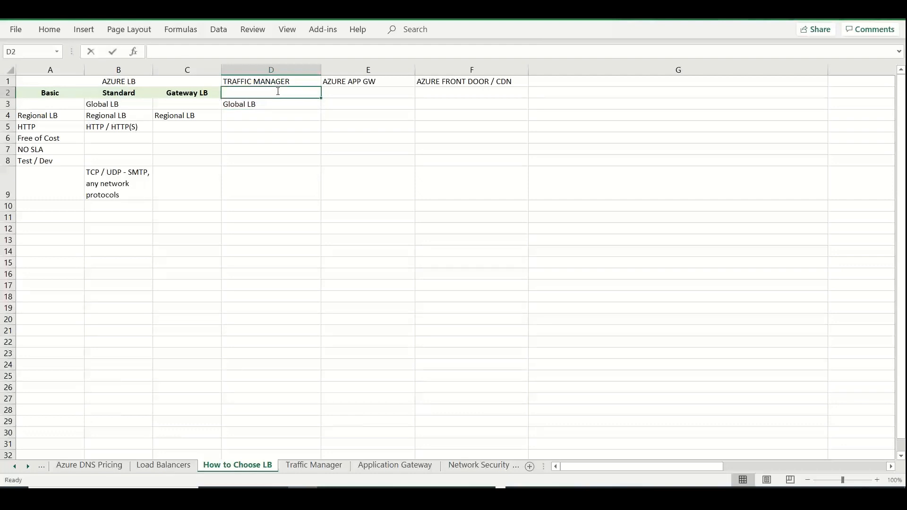
text(DNS Based)
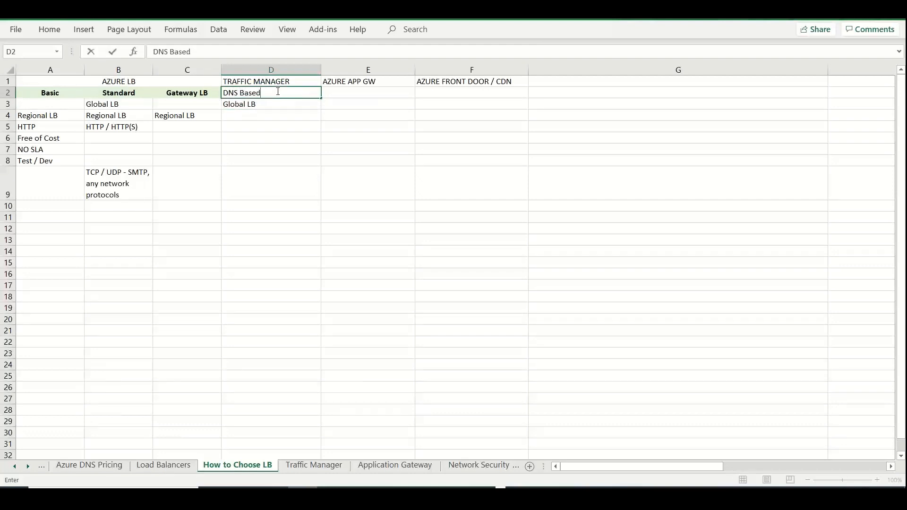
text( - DOmain Level)
click(264, 114)
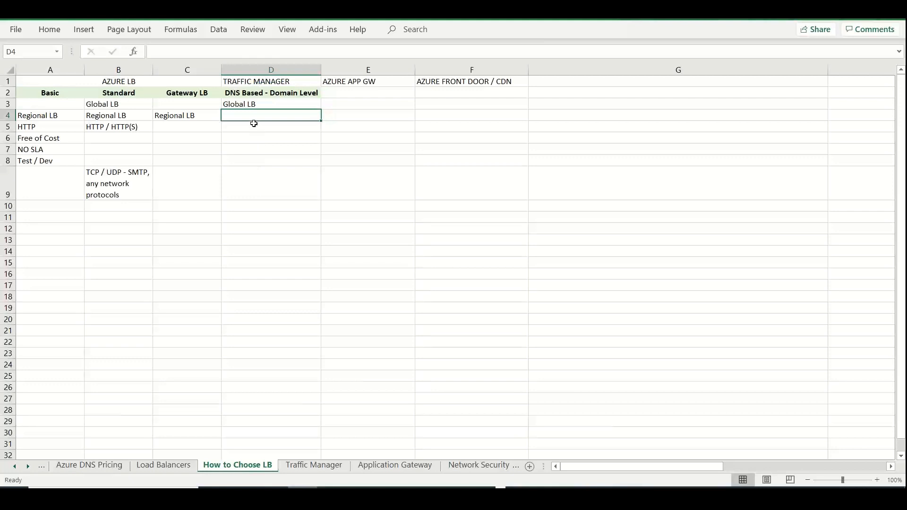
Enter "Non HTTP / HTTP(S)" in cell D5 of the TRAFFIC MANAGER column
click(254, 123)
text(Non H)
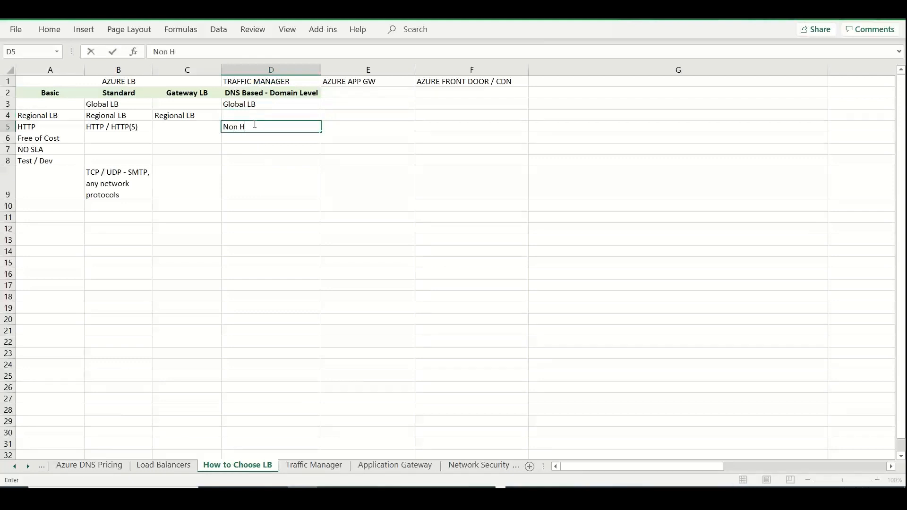
text(TTP / HTTP(S))
Under AZURE FRONT DOOR / CDN, enter "Global LB" in cell F3 and copy the HTTP / HTTP(S) entry from B5 into F5
click(459, 102)
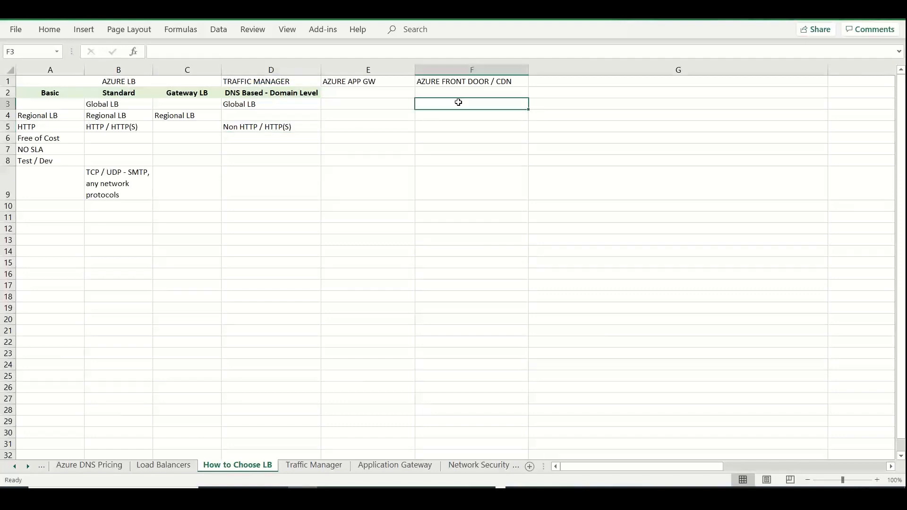
text(Global )
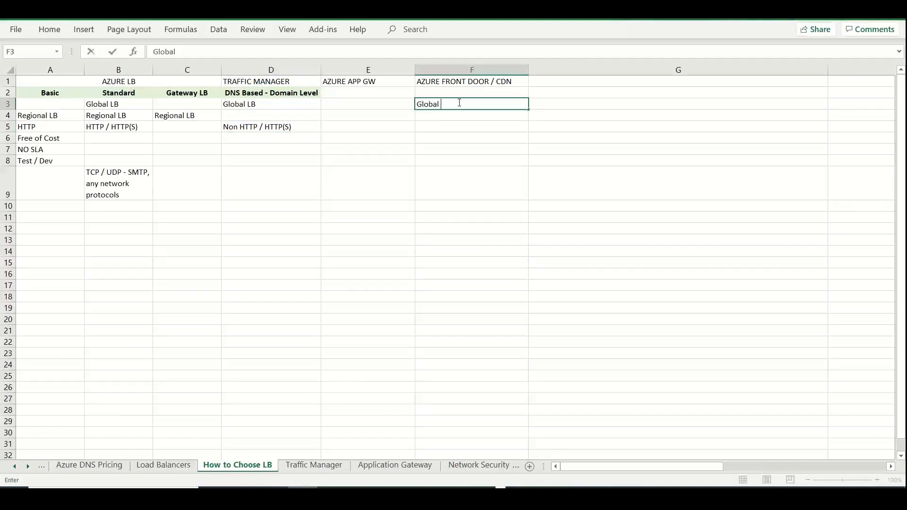
text(LB)
click(472, 124)
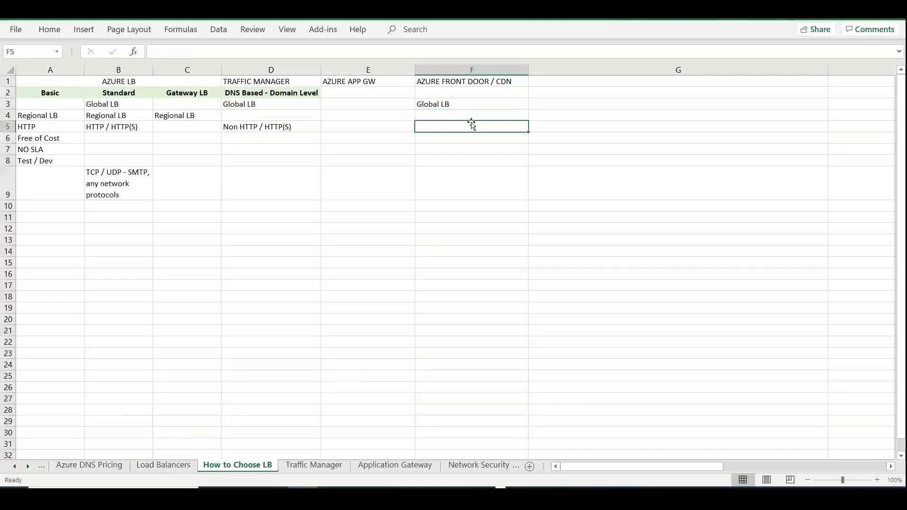
click(116, 128)
key(ctrl+c)
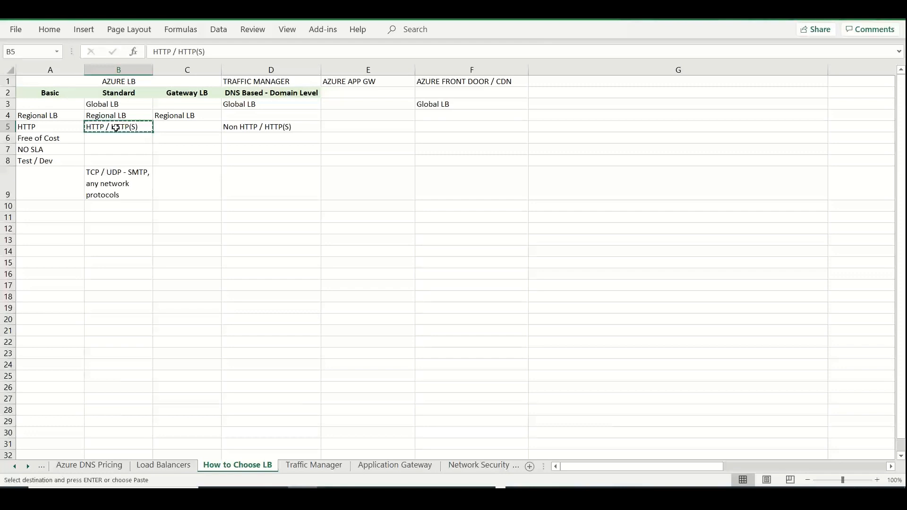
click(475, 124)
key(ctrl+v)
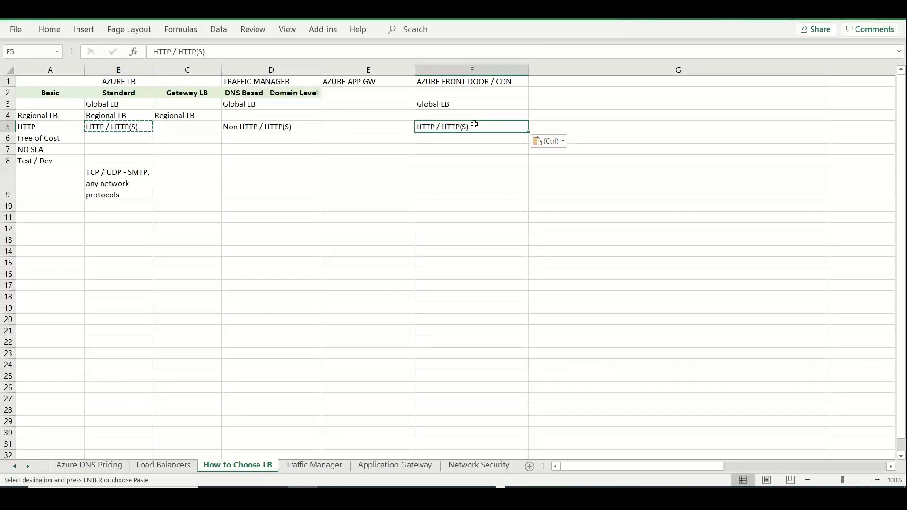
Under AZURE APP GW, enter "Regional LB" in cell E4, leaving E3 empty
click(350, 101)
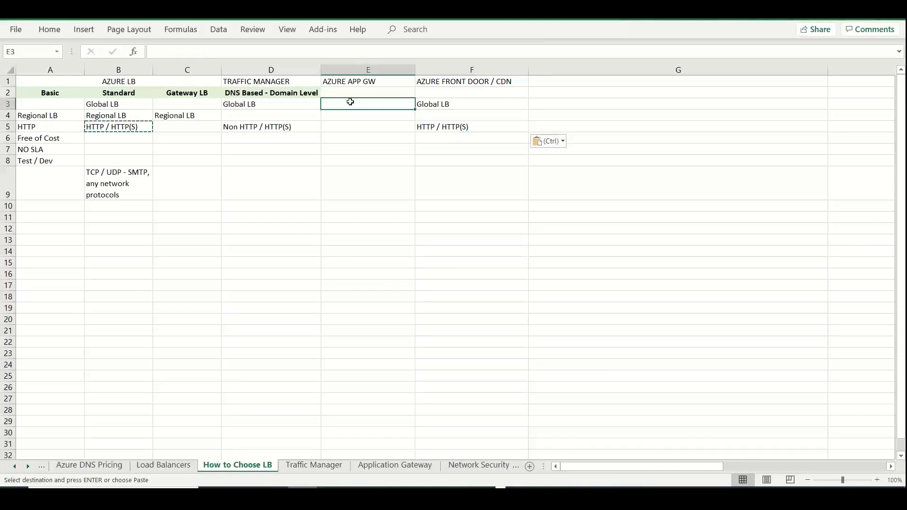
text(Regional)
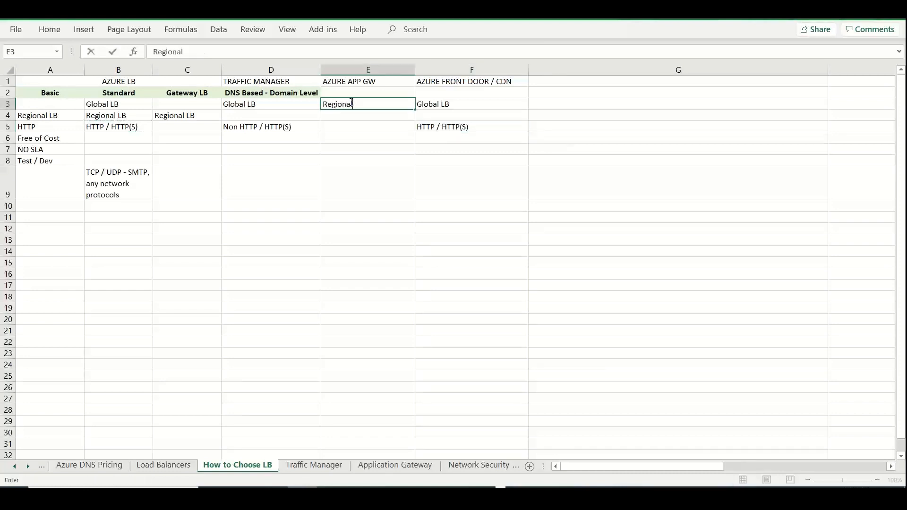
key(BackSpace)
key(BackSpace)
key(BackSpace)
key(BackSpace)
key(BackSpace)
key(BackSpace)
key(BackSpace)
key(BackSpace)
click(341, 117)
text(Regional LB)
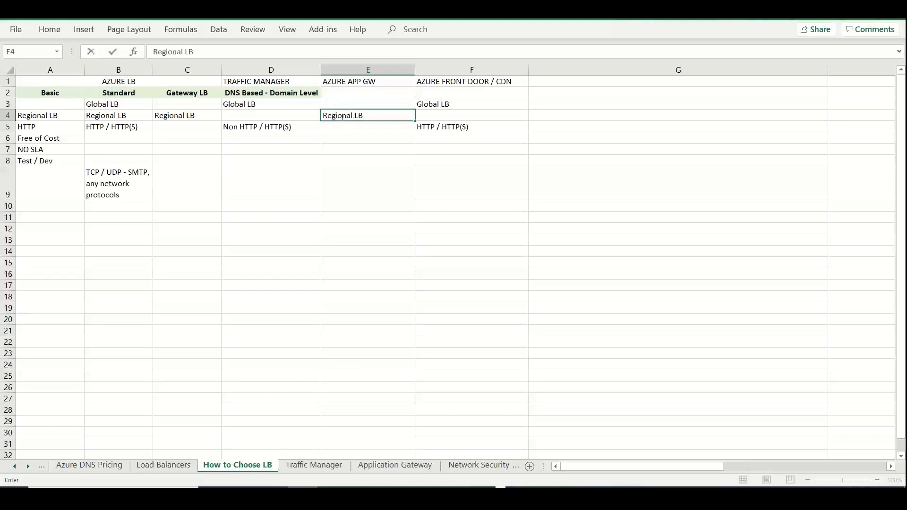
key(Return)
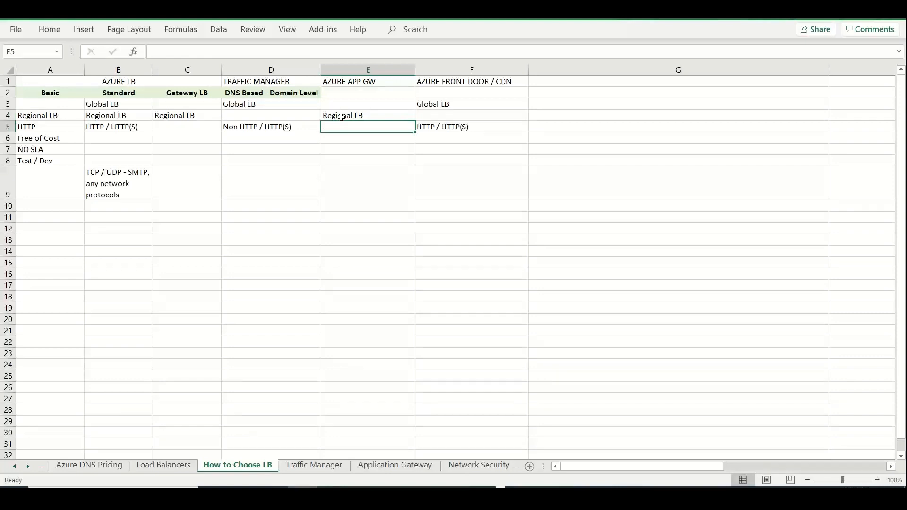
Copy the Non HTTP / HTTP(S) entry from D5 into cell E5 of the AZURE APP GW column
click(309, 129)
key(ctrl+c)
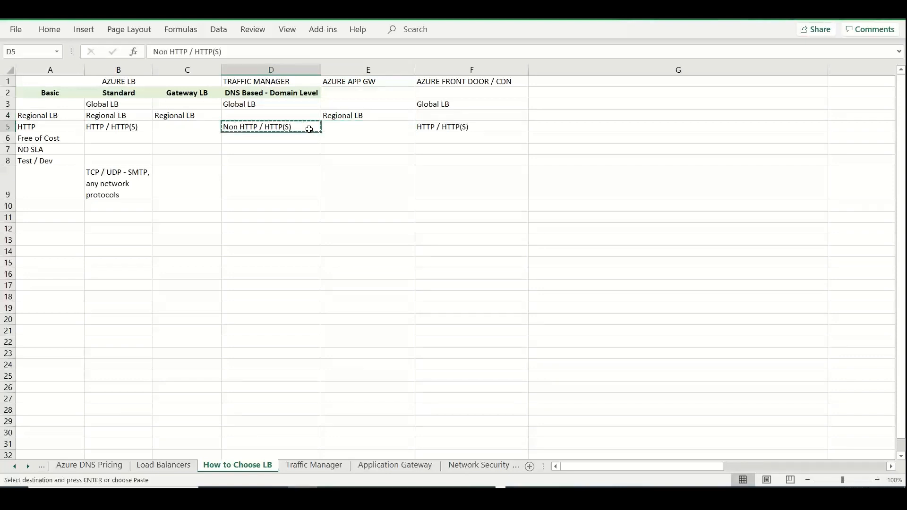
key(Right)
key(ctrl+v)
click(342, 189)
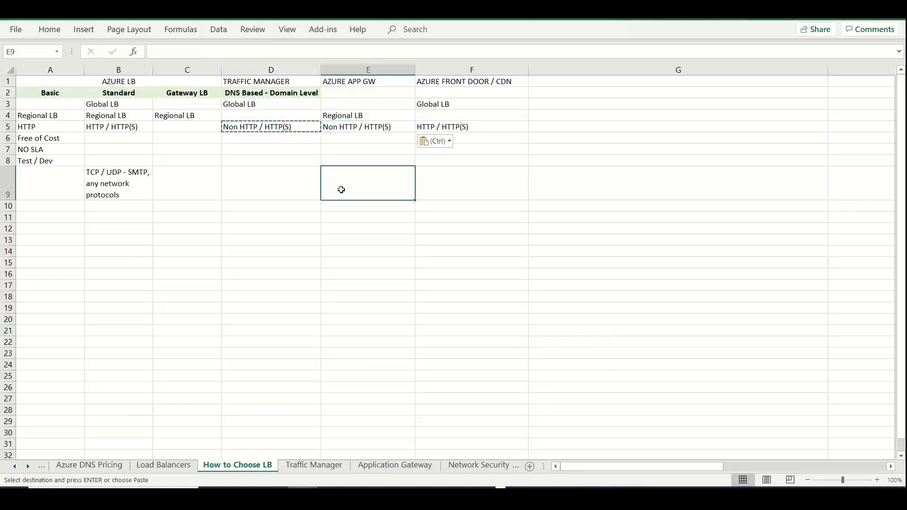
key(Escape)
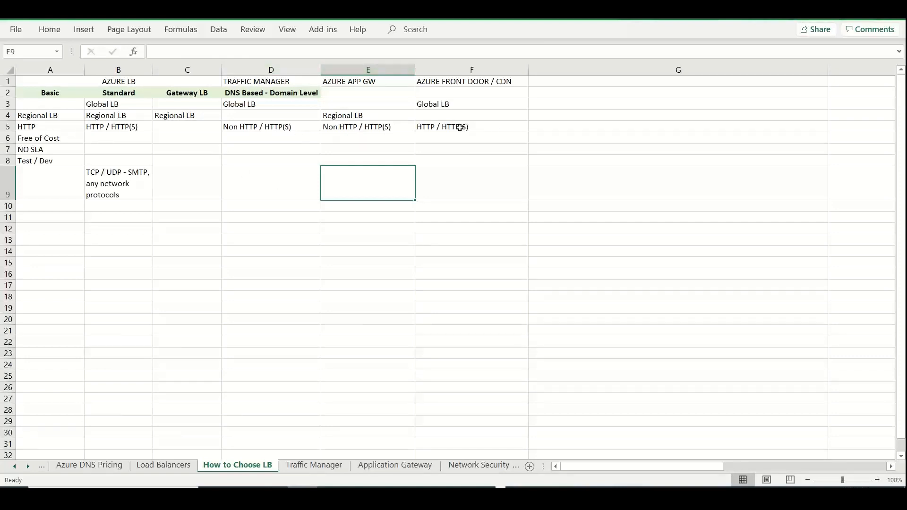
Give the row 1 service headings in A1:F1 a light blue fill and make them bold
drag(196, 78, 432, 81)
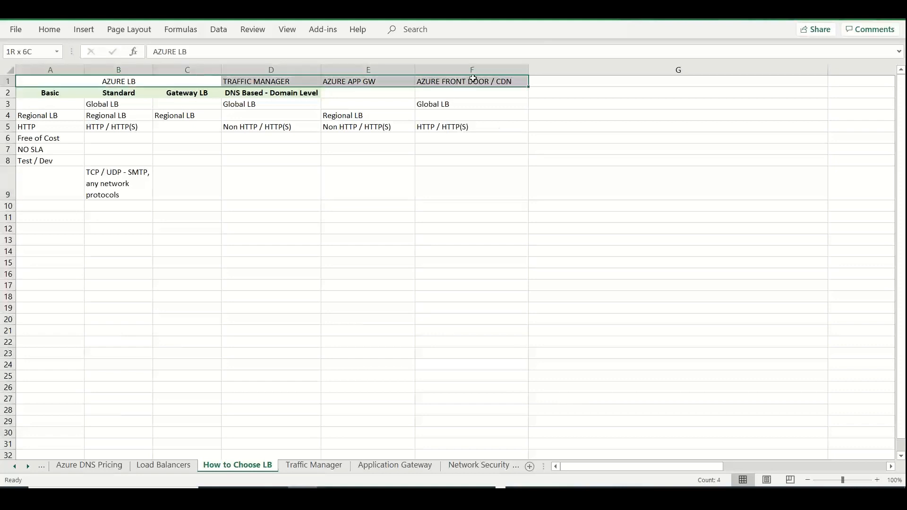
click(40, 31)
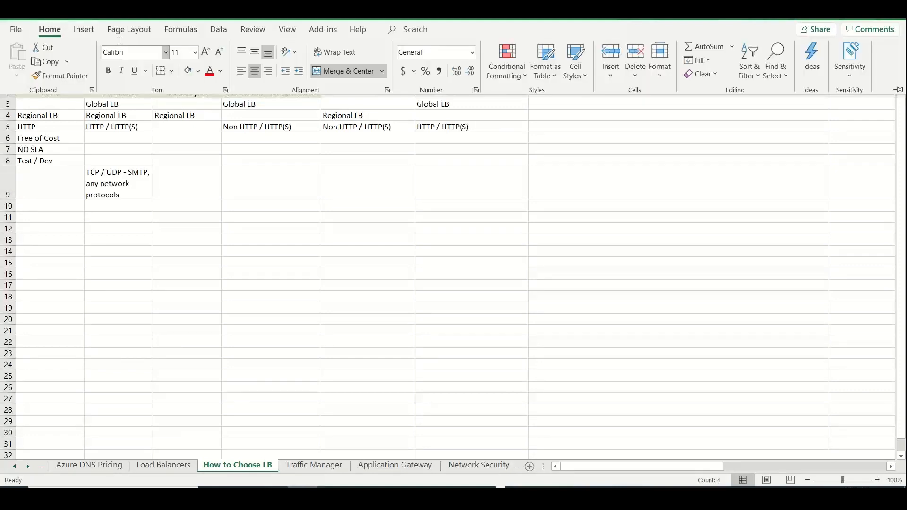
click(195, 73)
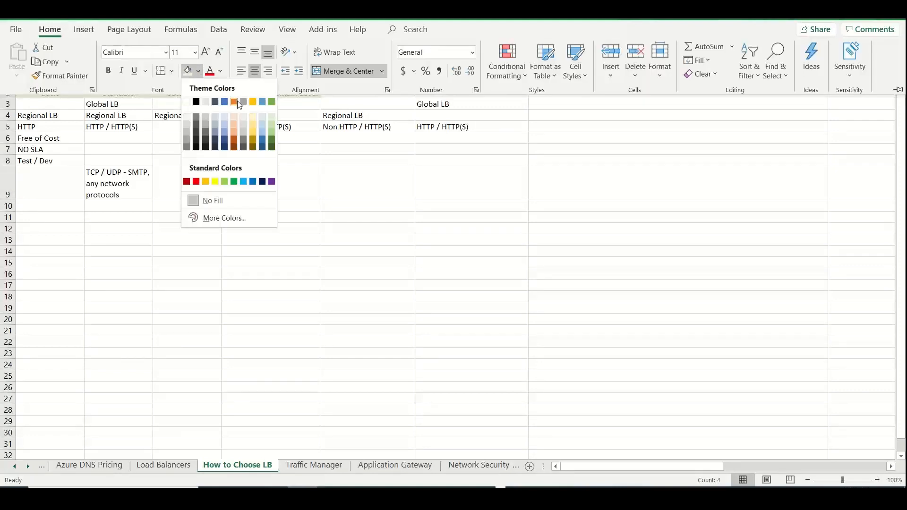
click(268, 117)
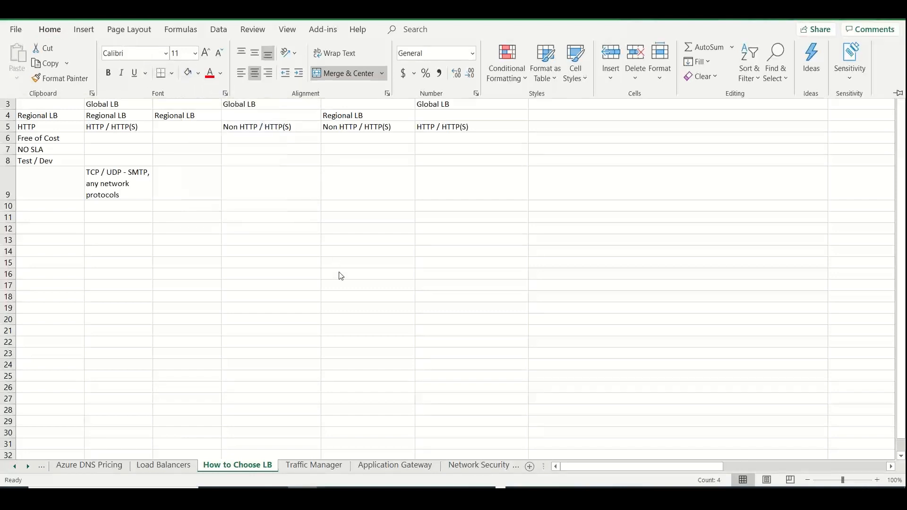
key(ctrl+b)
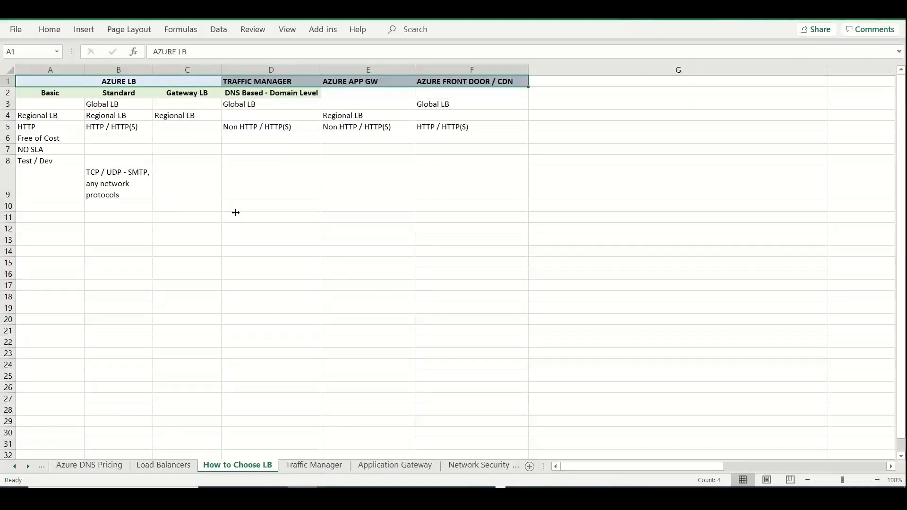
click(44, 28)
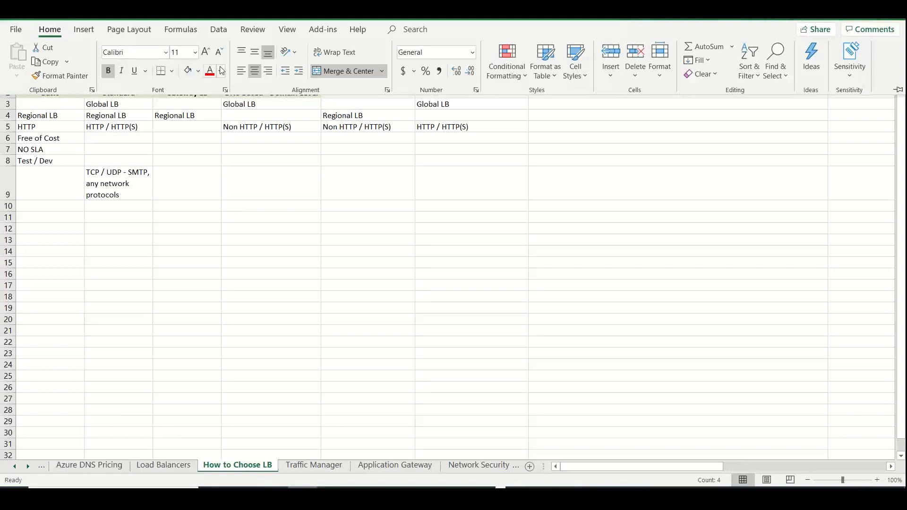
click(290, 249)
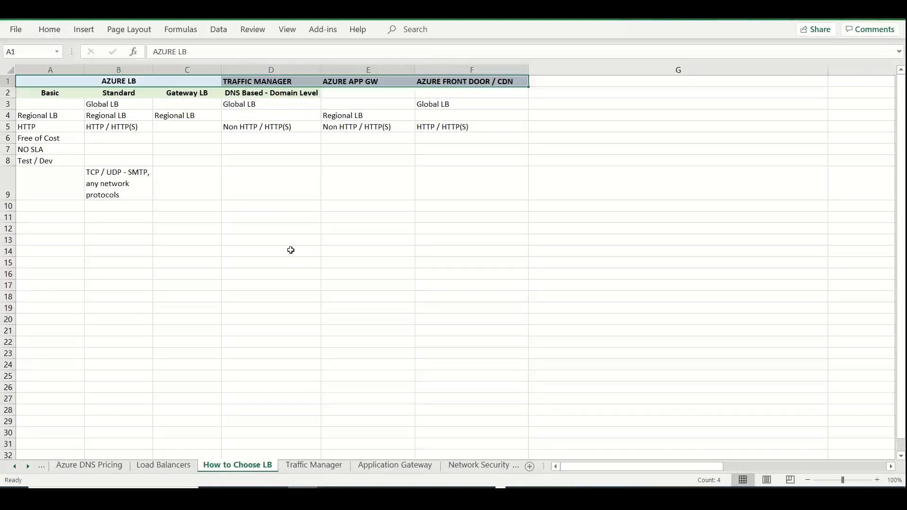
click(291, 250)
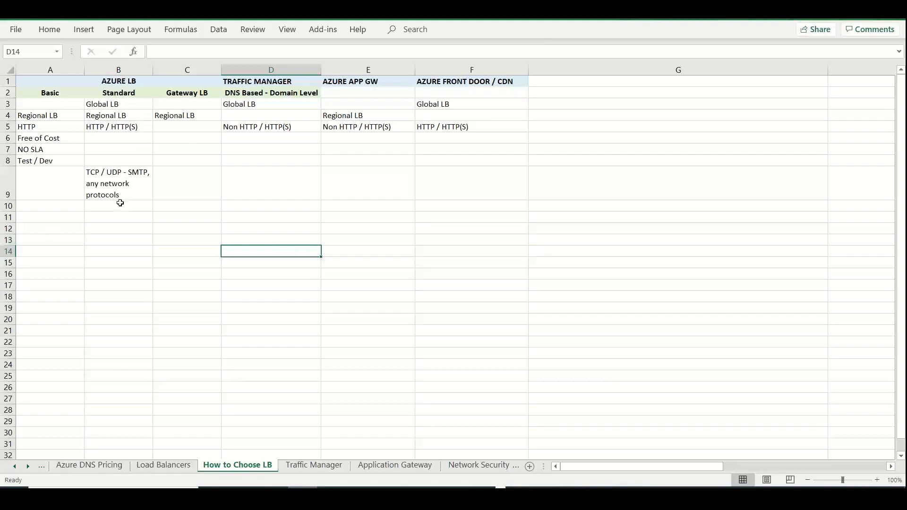
Enter "Layer 7 - OSI Model" in cell B12 of the Standard column
drag(58, 208, 163, 202)
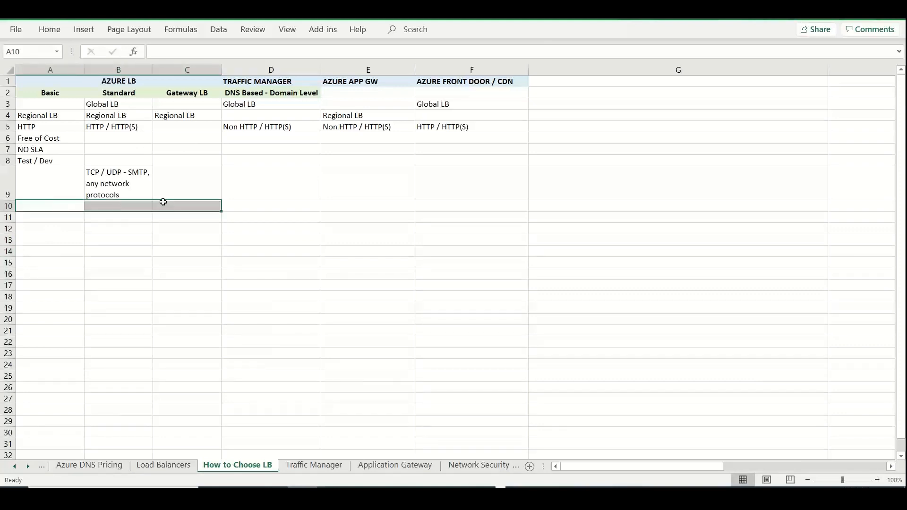
click(59, 231)
click(103, 231)
text(L)
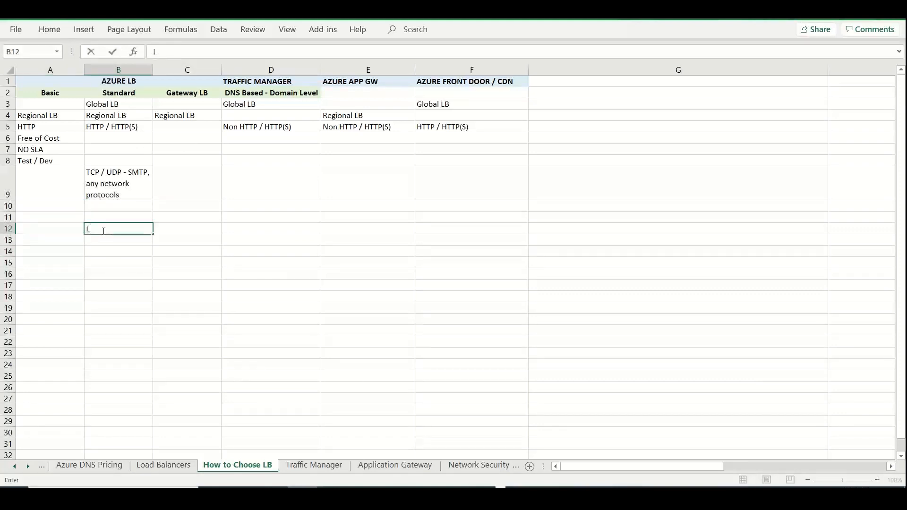
text(ayer 7 -)
key(BackSpace)
text(- OSI Netwo)
key(BackSpace)
key(BackSpace)
key(BackSpace)
key(BackSpace)
key(BackSpace)
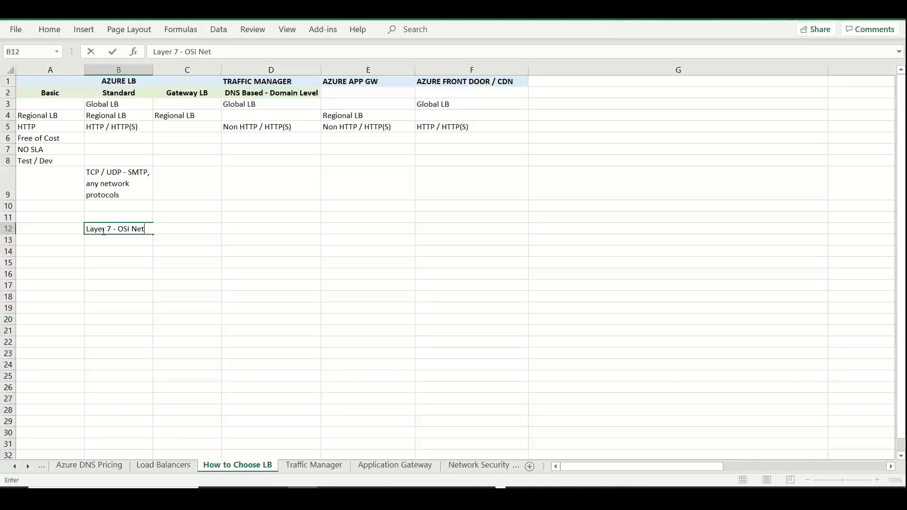
text(Model)
Correct the layer number in cell B12 so the entry reads "Layer 4 - OSI Model"
double_click(122, 231)
click(113, 229)
key(BackSpace)
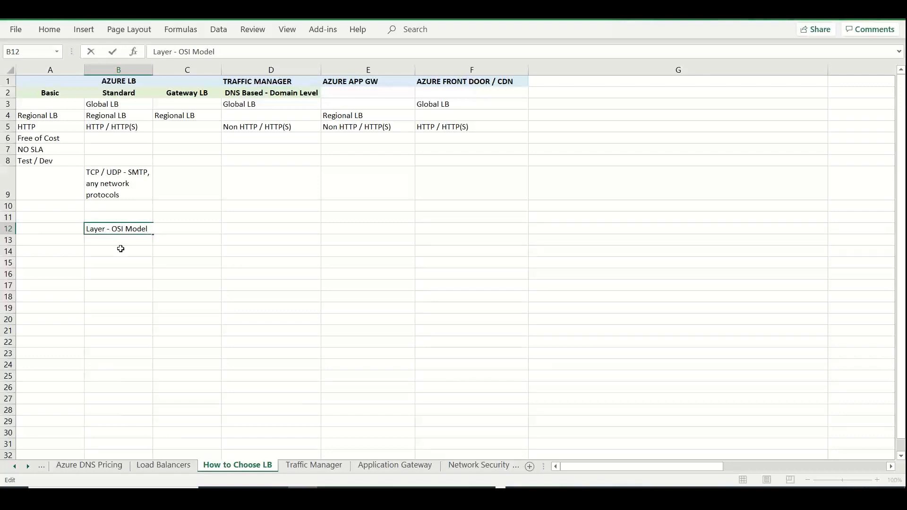
text(4)
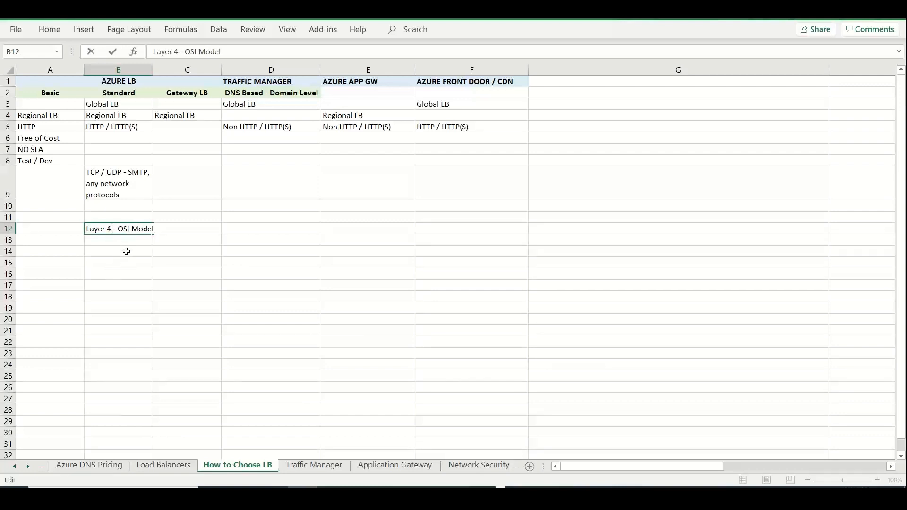
Enter "Network Layer" in cell B13, below the OSI model entry
click(118, 241)
text(Net)
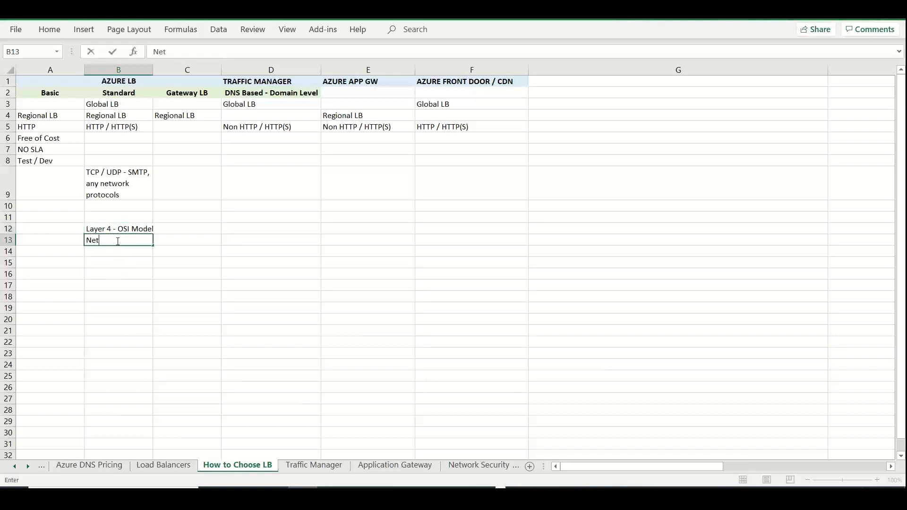
text(work Layer)
click(493, 229)
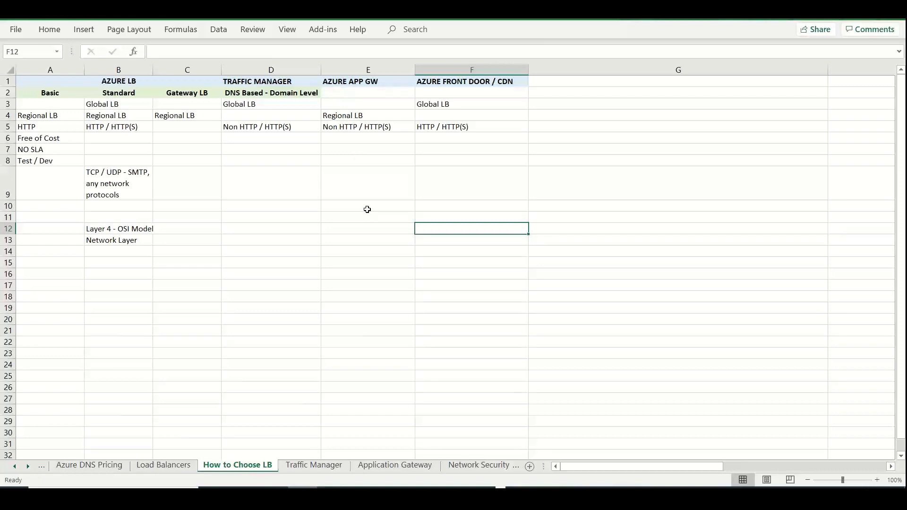
Enter "Layer 7 - OSI Model" in E12 for AZURE APP GW and in F12 for AZURE FRONT DOOR / CDN
click(368, 225)
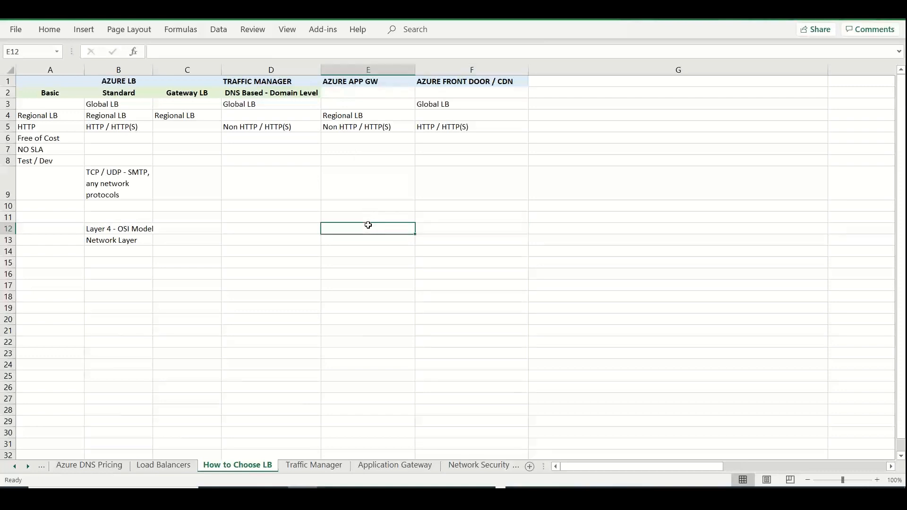
text(Layer )
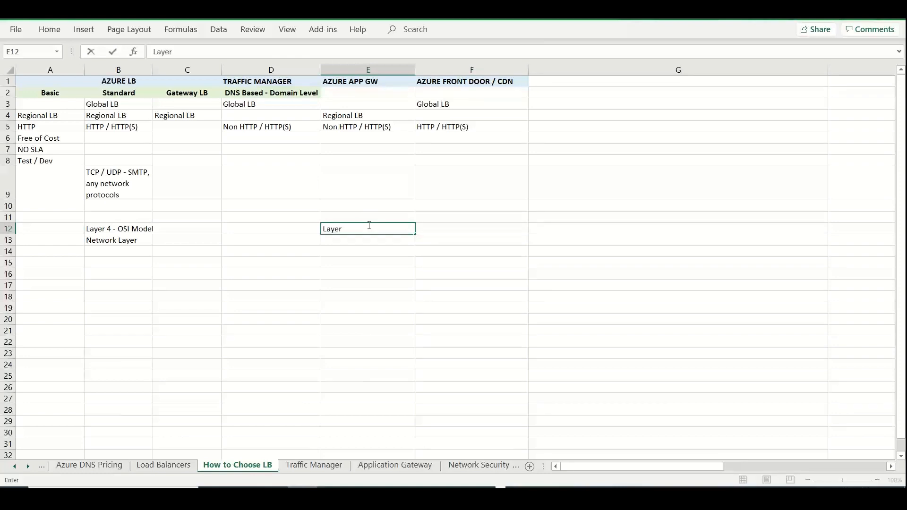
text(7 - OSI Model)
key(Tab)
text(L)
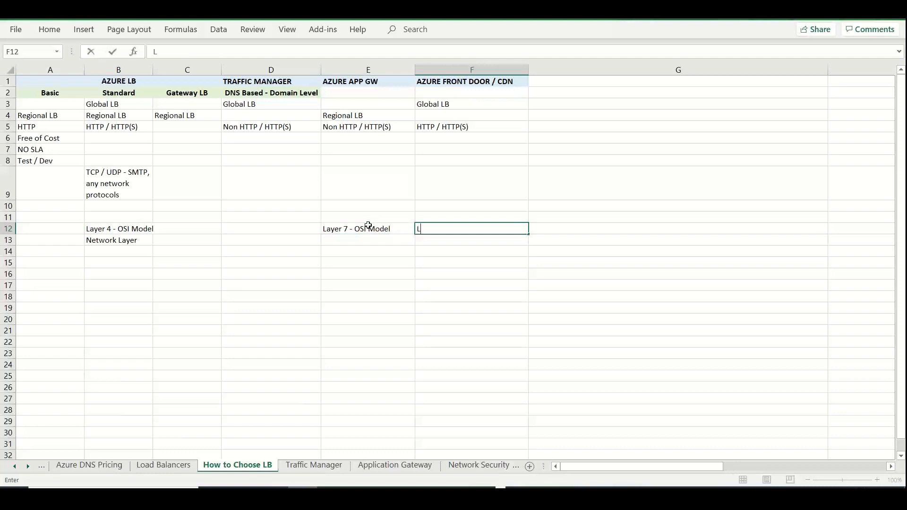
text(ayer 7 - OSI Model)
Enter "Application Layer" in cells E13 and F13, below the two Layer 7 entries
click(363, 240)
text(A)
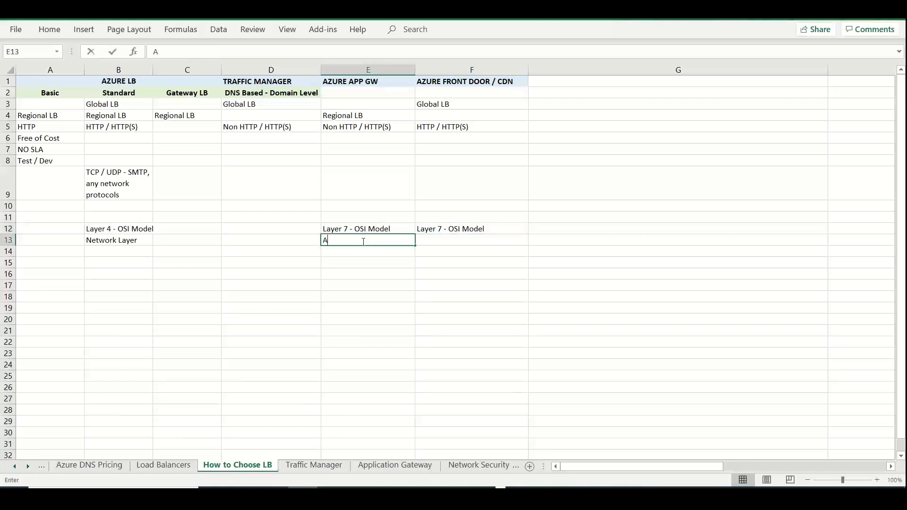
text(pplication Laye)
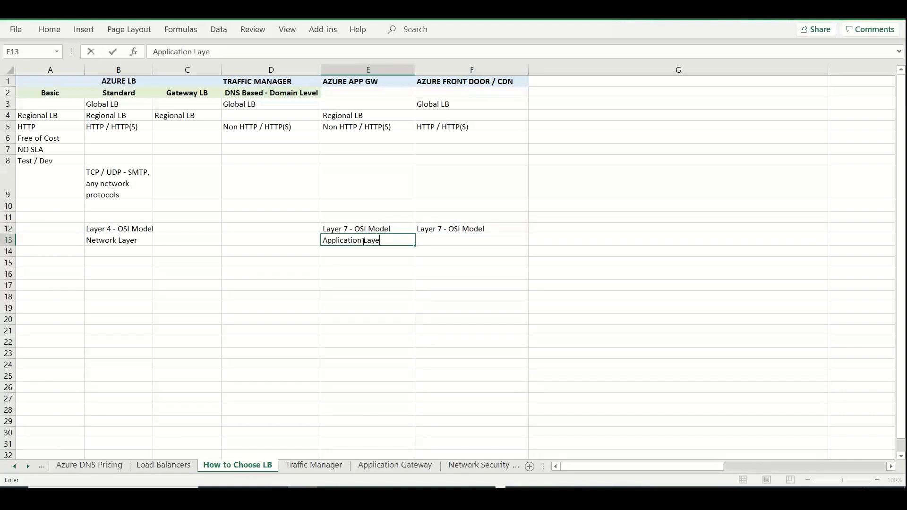
text(r)
key(Tab)
text(Application Layer)
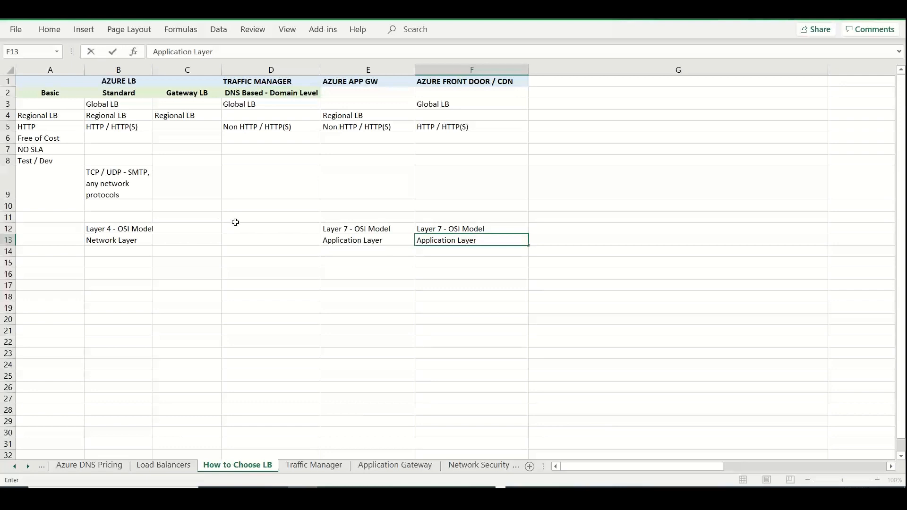
click(118, 261)
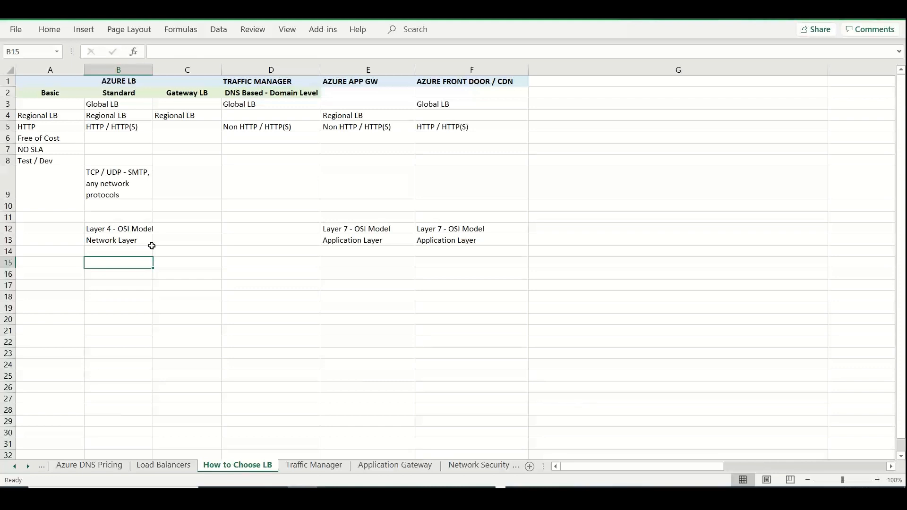
Enter "Internal" in cell B15 and "Internet facing - Public" in cell B16 of the Standard column
text(Internal)
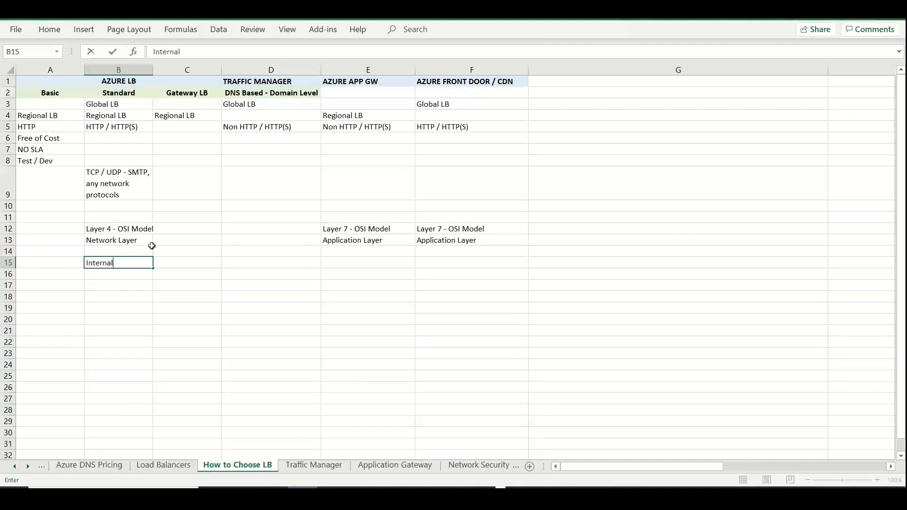
key(Return)
text(Interne)
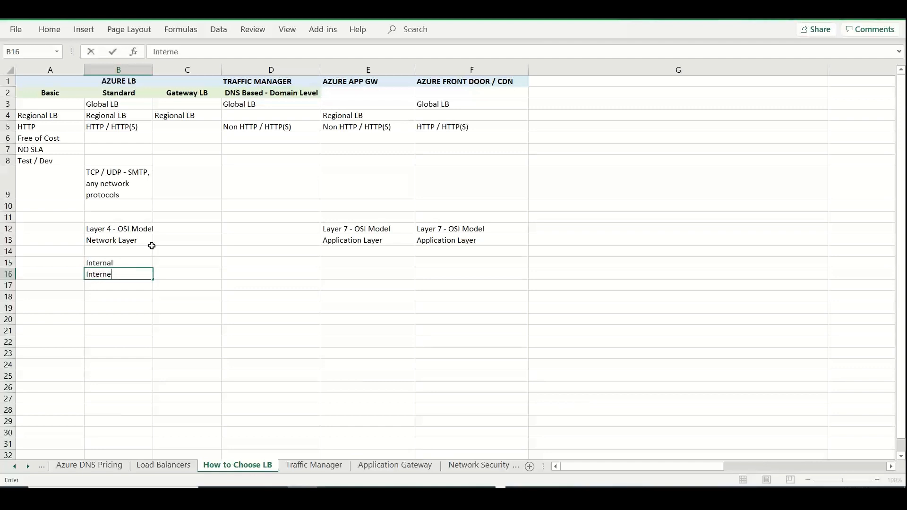
text(t facing - Public)
key(Return)
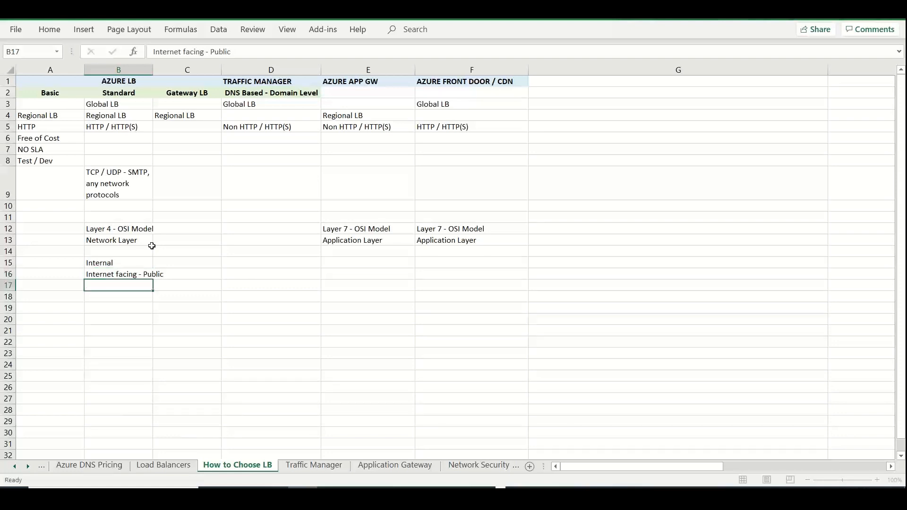
Leave row 17 blank and enter "Health Probes" in cell B18 and "High Performance" in cell B19
key(Return)
text(HealthP)
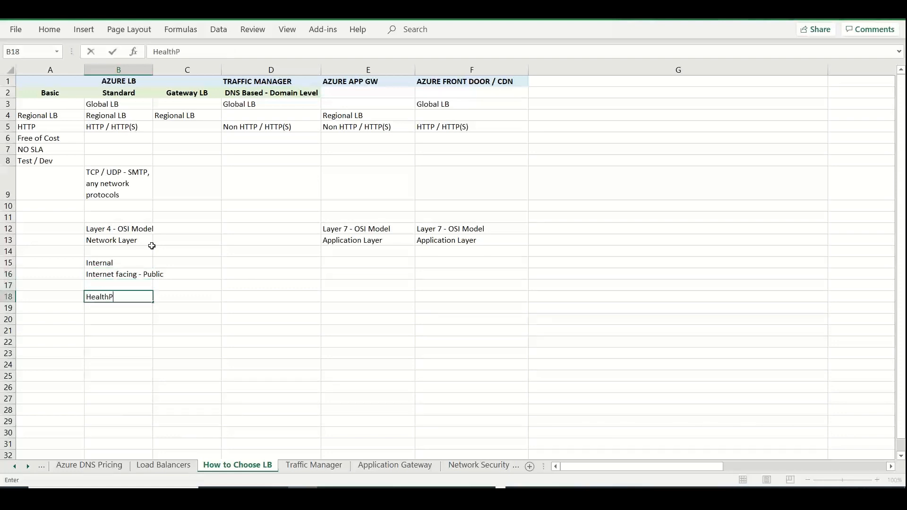
key(BackSpace)
text(Probes)
key(ctrl+Return)
key(Return)
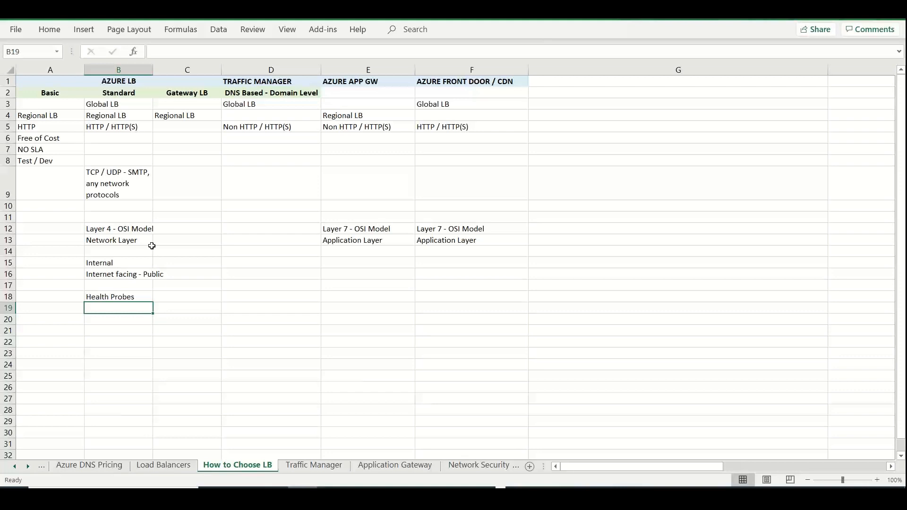
text(High Perfora)
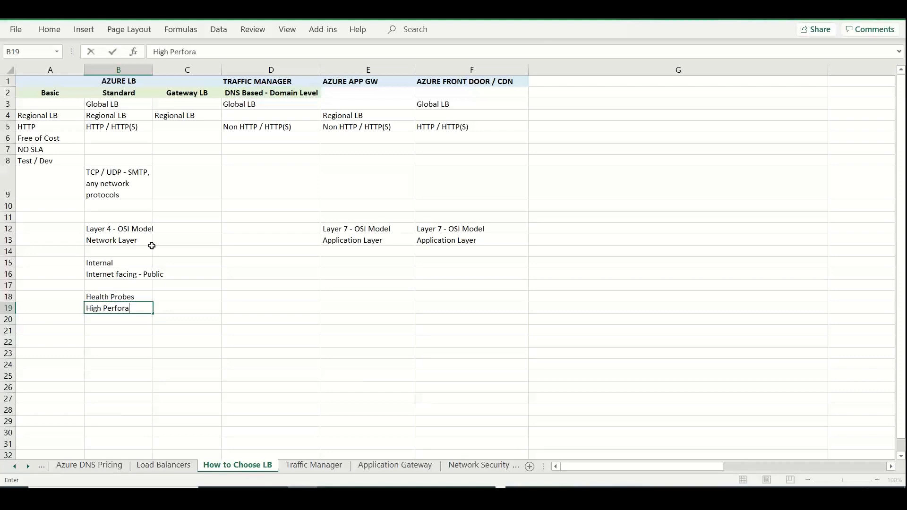
key(BackSpace)
text(mance)
key(Return)
Enter "Ultra Low Latency" in cell B20, below the High Performance entry
text(Low la)
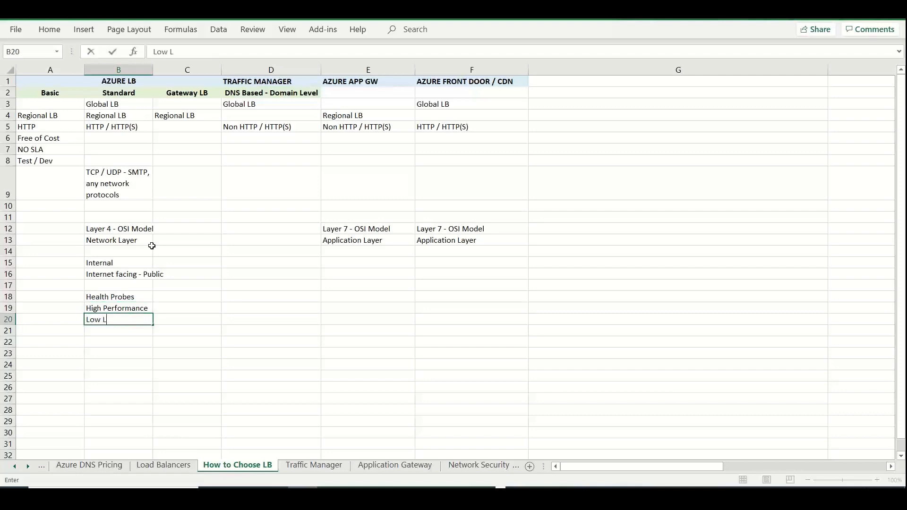
key(BackSpace)
key(BackSpace)
key(BackSpace)
key(BackSpace)
key(BackSpace)
key(BackSpace)
text(Ultra Low Latency)
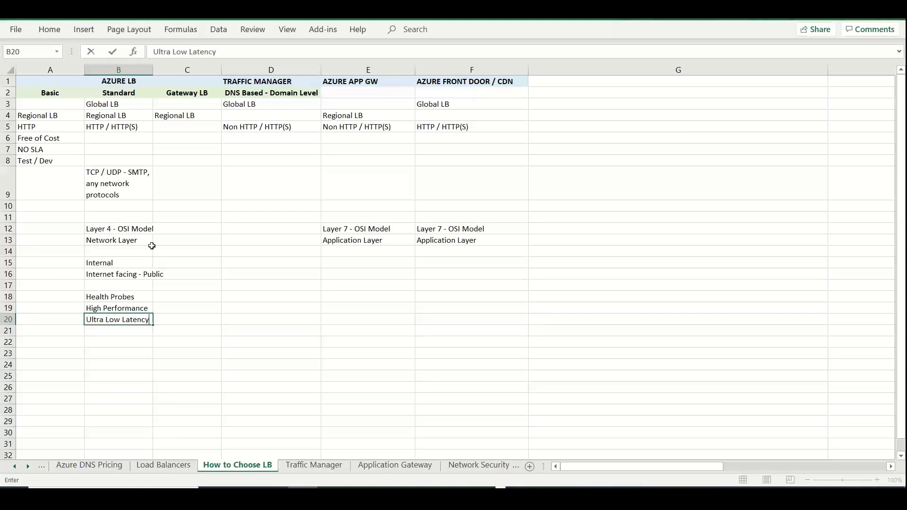
key(ctrl+Return)
key(Return)
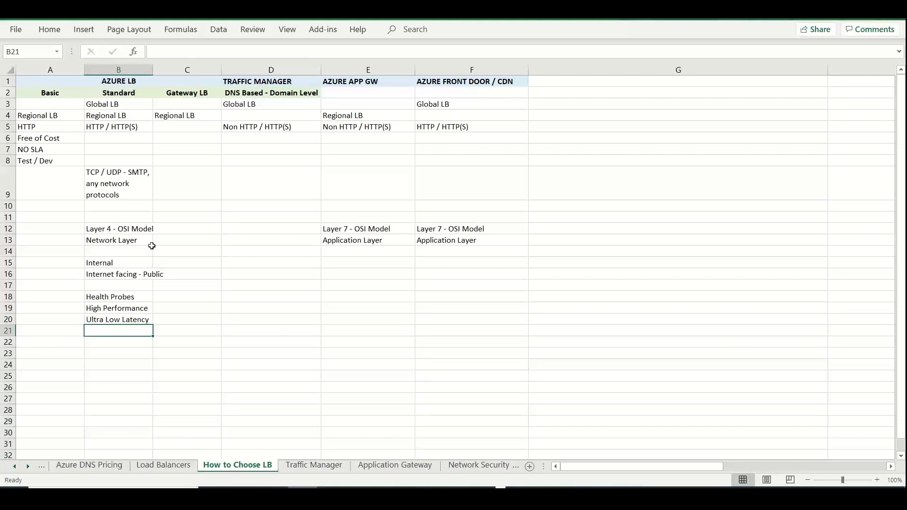
Enter "Port Forwarding" in cell B21 and "Supports IPv6" in cell B22
text(Po)
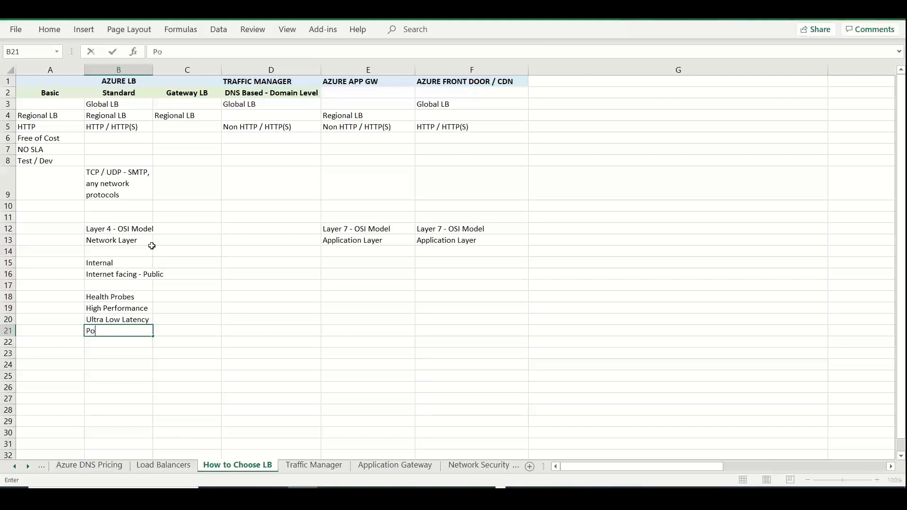
text(rt FOrwarding)
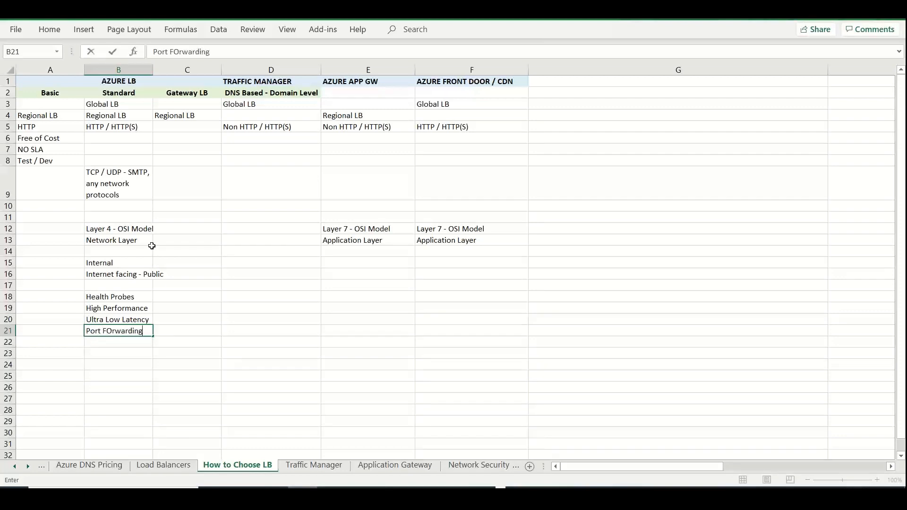
key(Return)
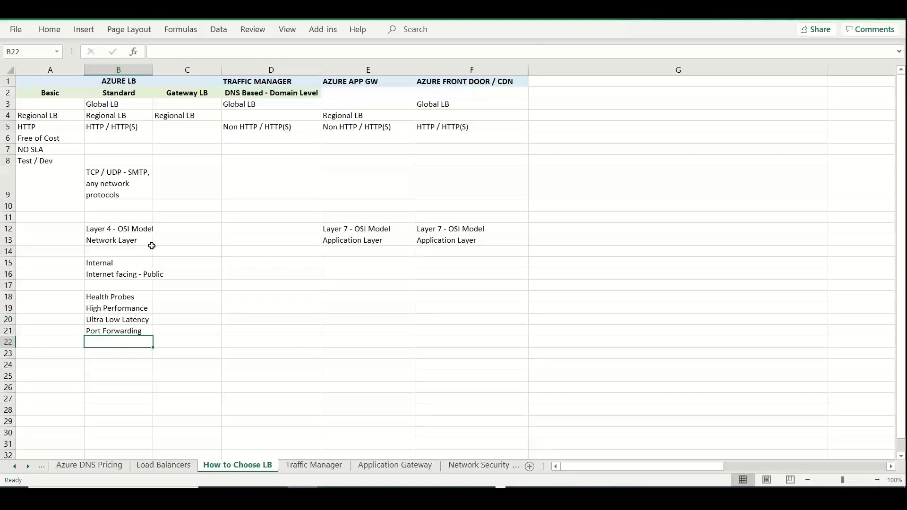
text(Supp)
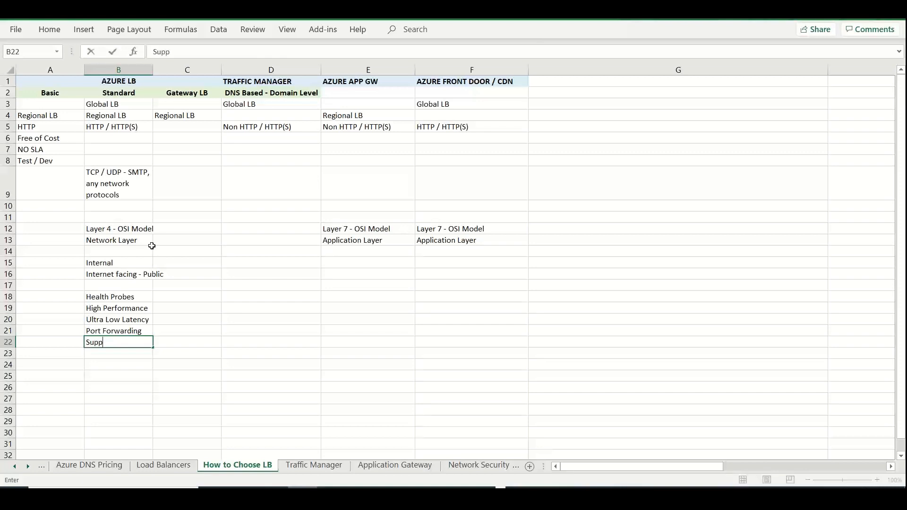
text(orts IPv6)
key(Return)
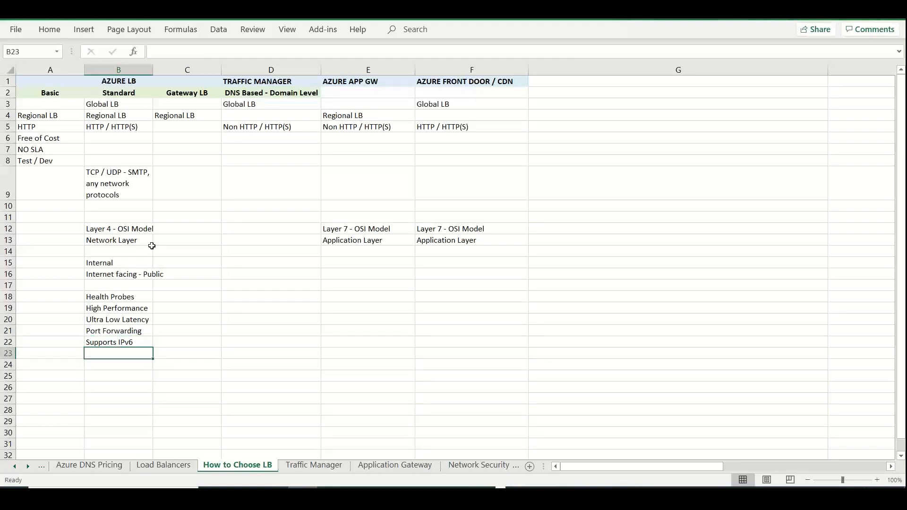
Leave row 23 blank and enter "Zero-Trust Network Security Model" in cell B24
key(Return)
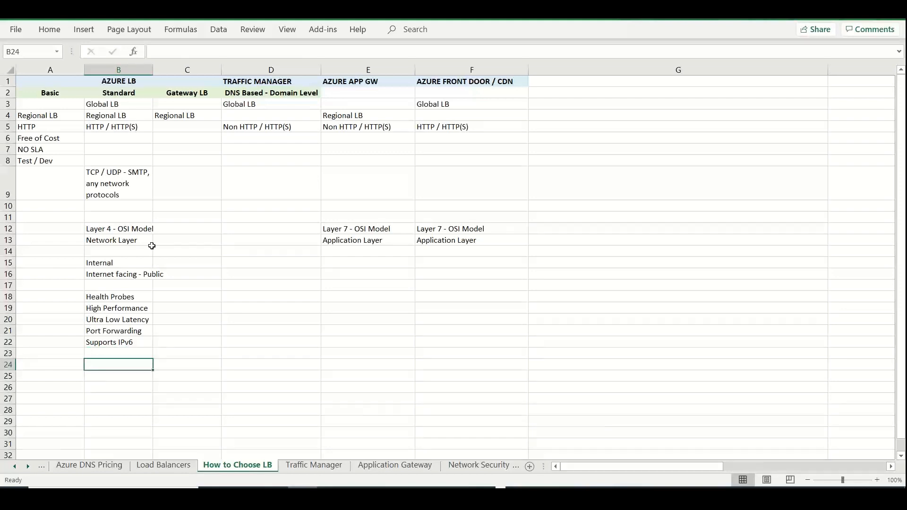
text(Zero-Trust )
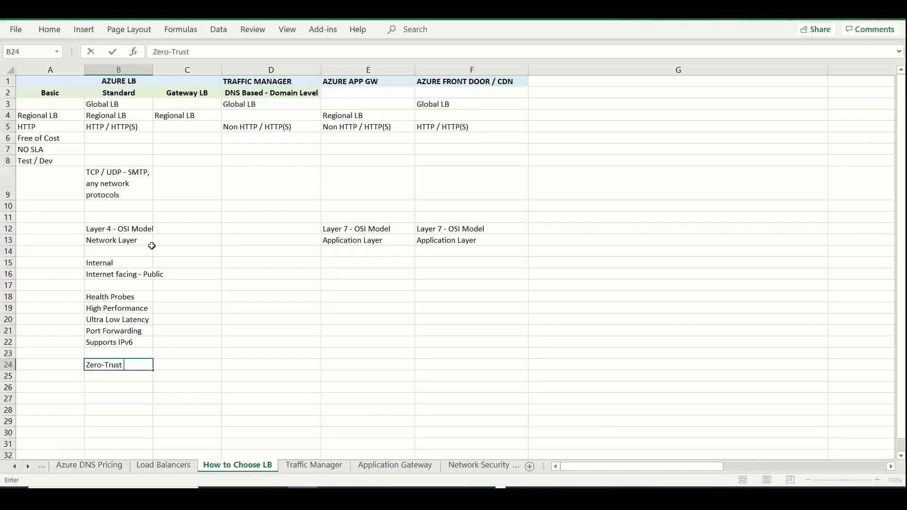
text(Network Sec)
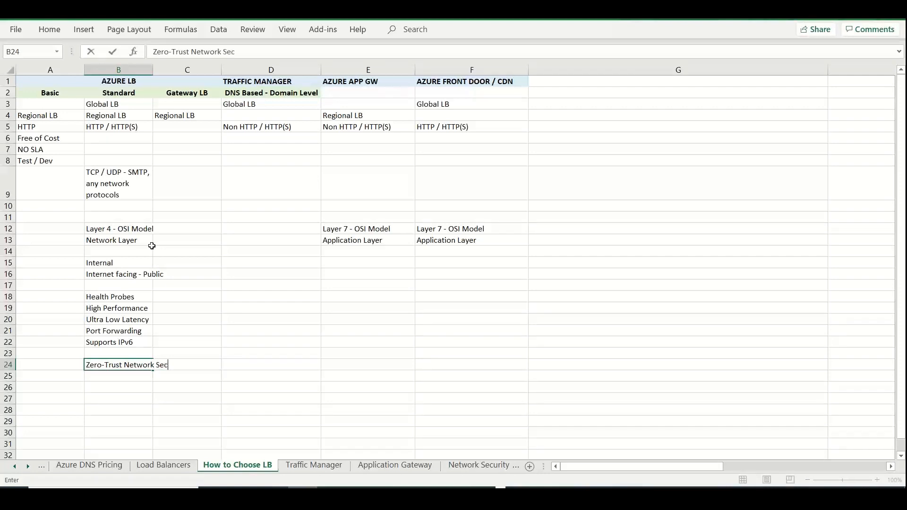
text(urity Model)
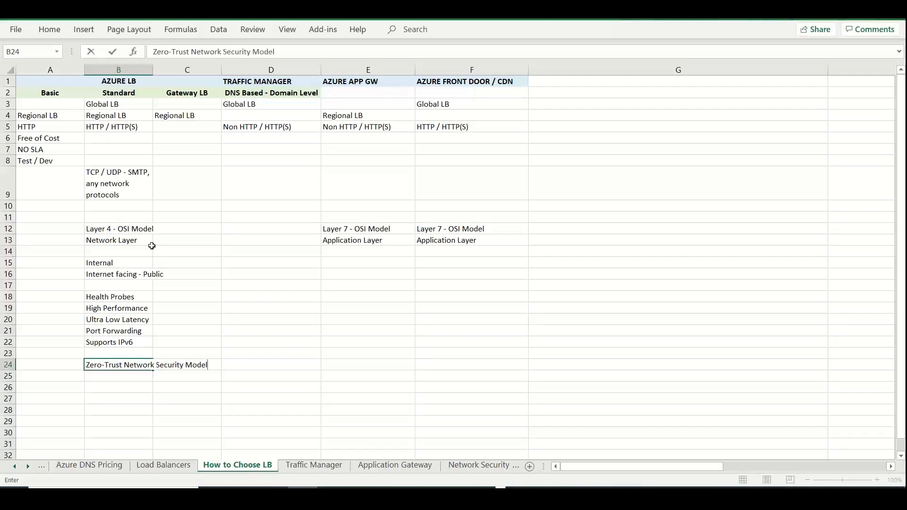
click(145, 78)
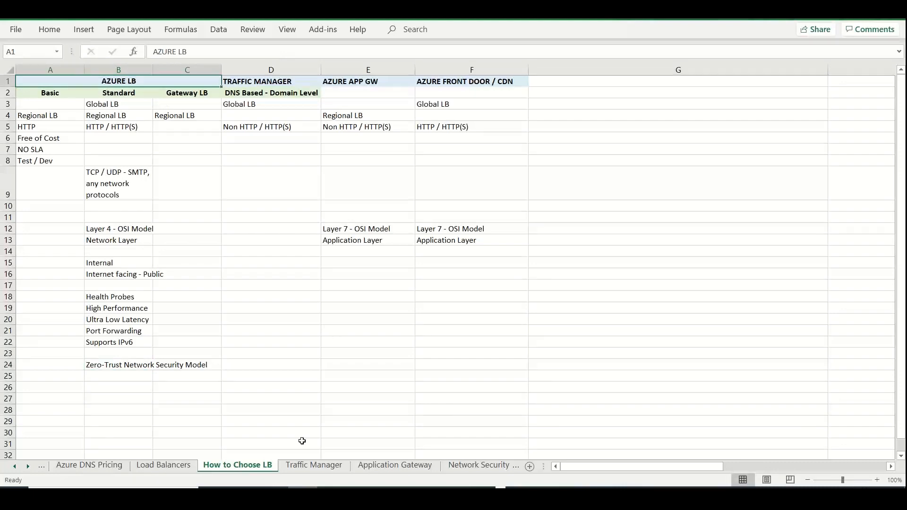
On the Load Balancers sheet, fill row 25 with "Windows OS" in B25, "NLB - Role / Feature" in C25 and "Clustering --" in D25
click(194, 464)
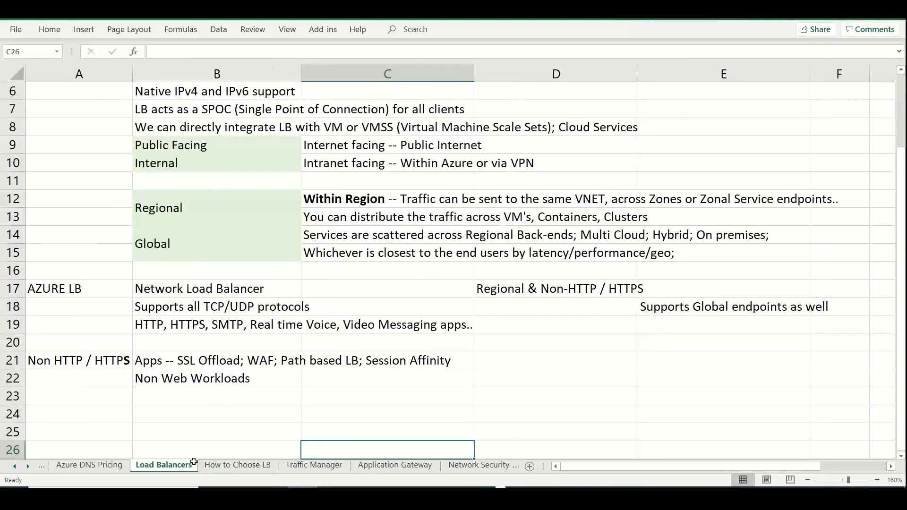
double_click(235, 441)
text(Windows OS)
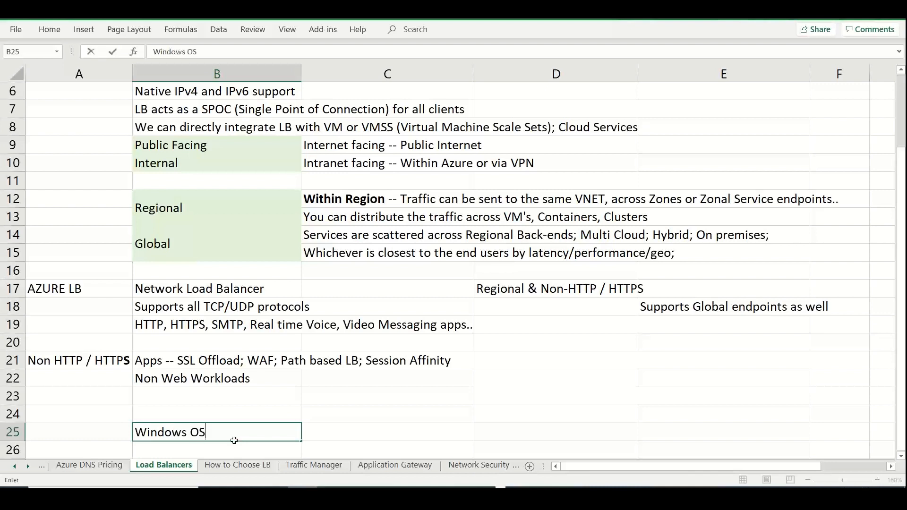
key(Tab)
text(NLB)
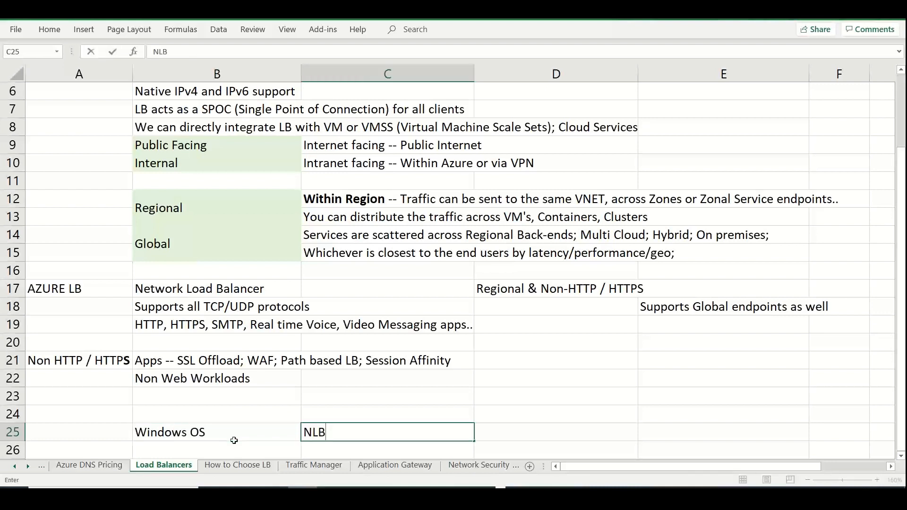
text( - Role / Feature)
key(ctrl+Return)
key(Tab)
text(Clus)
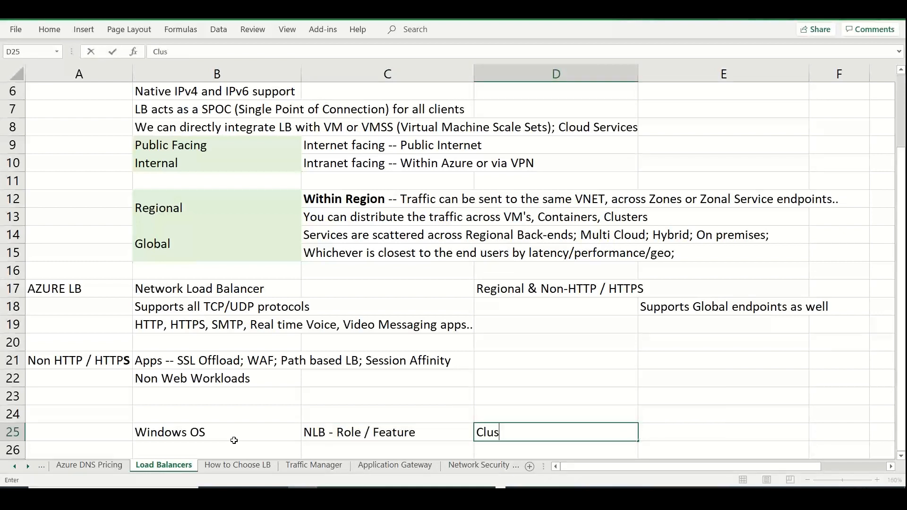
text(tering --)
click(227, 464)
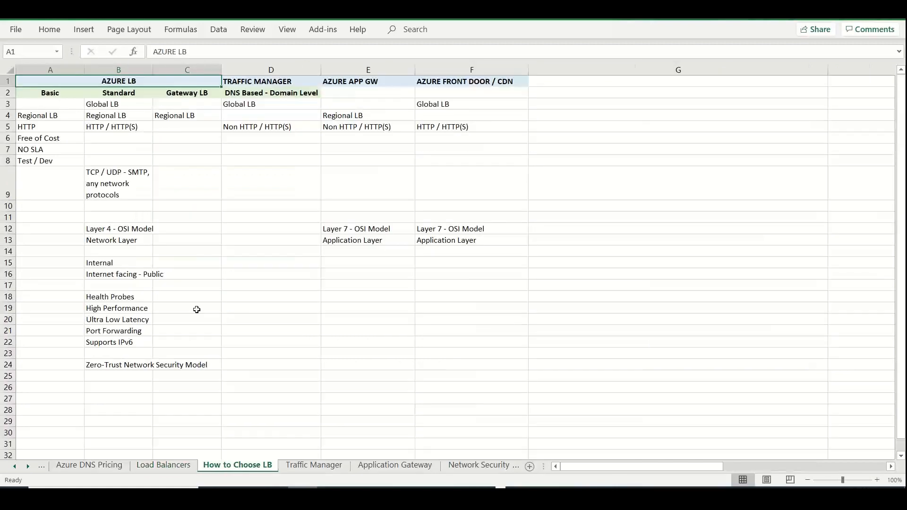
On the Load Balancers sheet, enter "Network appliances" in cell B26 and "LB - Enable" in cell C26
click(185, 467)
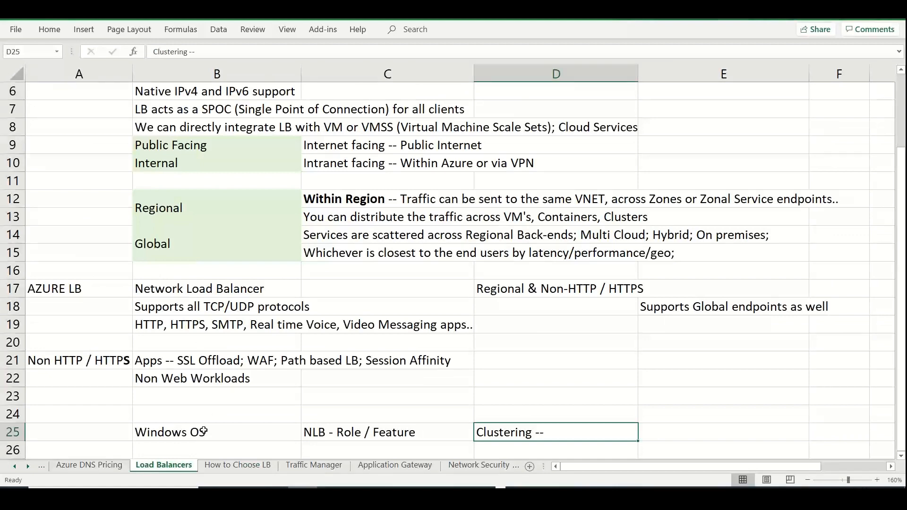
click(203, 431)
key(Down)
key(Down)
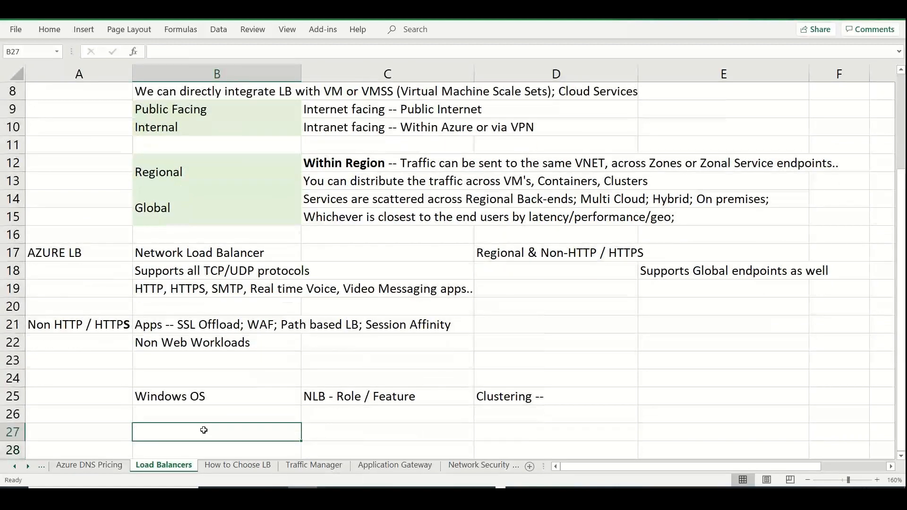
key(Up)
text(Network app)
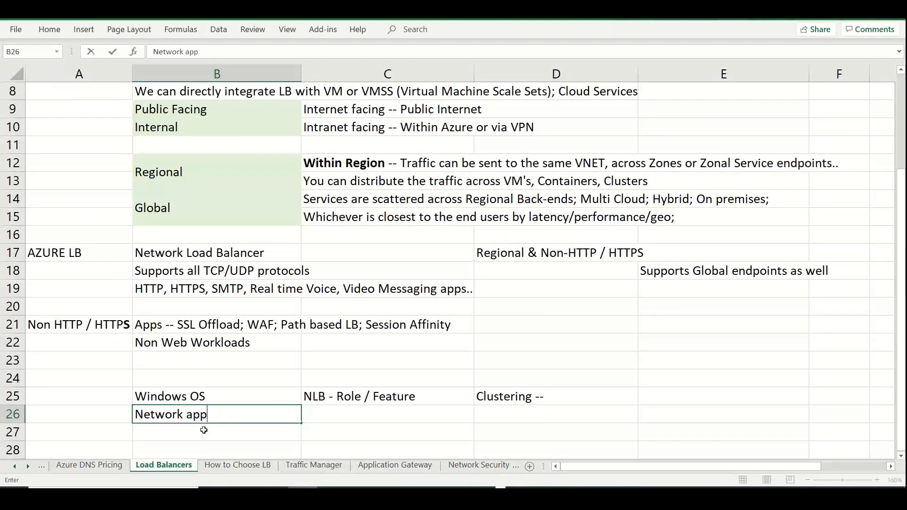
text(lica)
text(nces)
key(Tab)
text(LO)
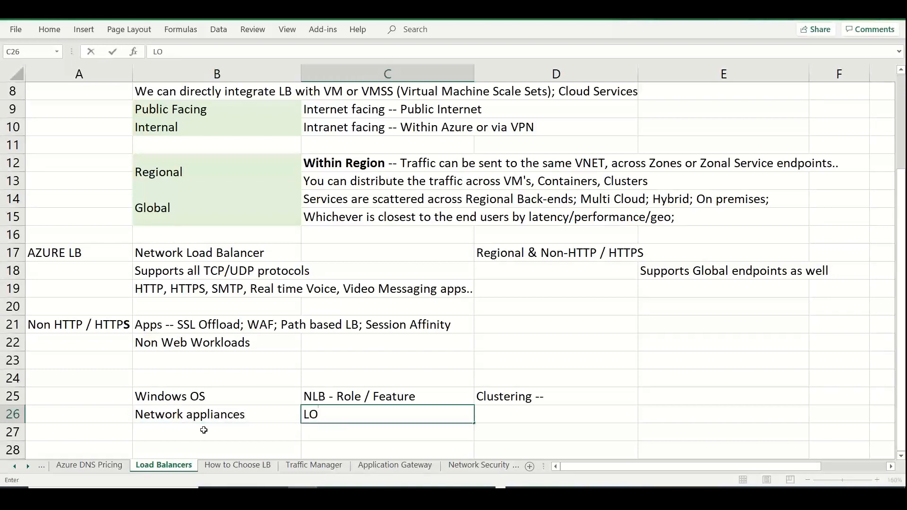
key(BackSpace)
text(B - Enable)
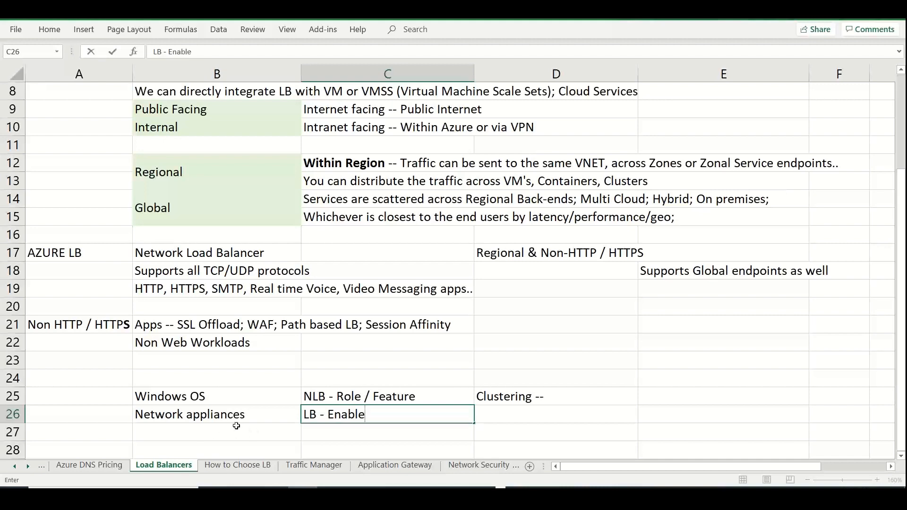
click(222, 416)
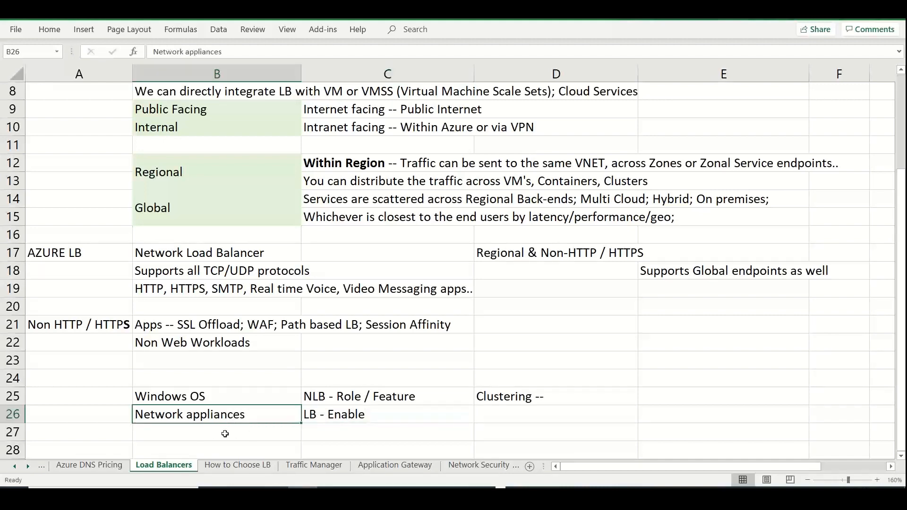
On the How to Choose LB sheet, enter "Secure by default" in cell B25, below the Zero-Trust entry
click(229, 468)
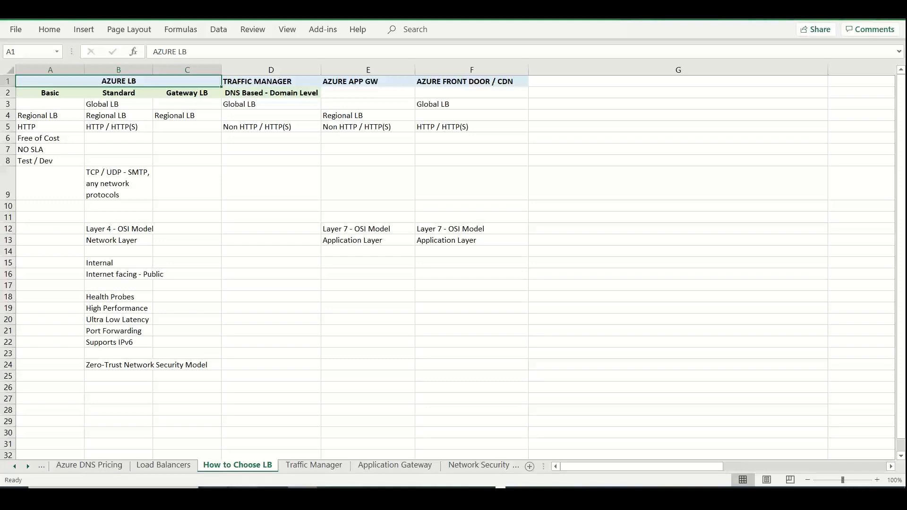
double_click(111, 376)
text(Sec)
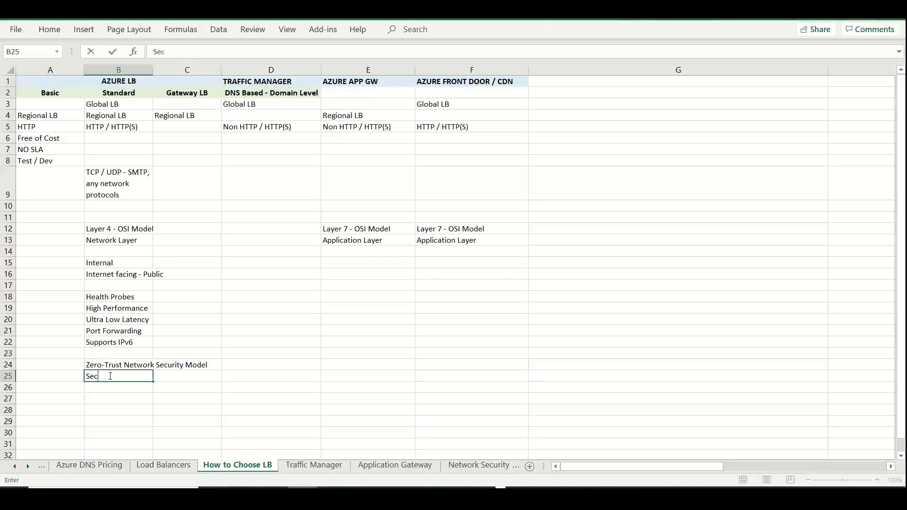
text(ure by default)
key(Return)
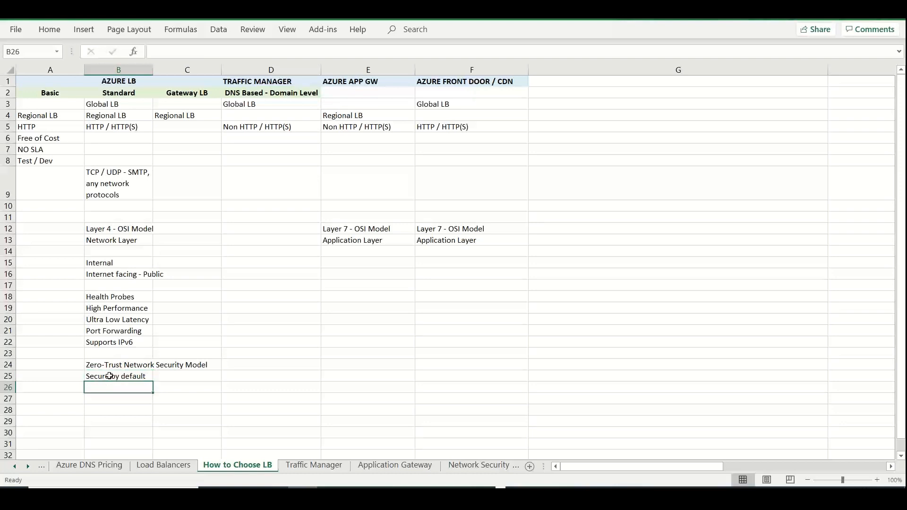
Enter "default - part of your VNET" in cell B26, below the "Secure by default" entry
text(P)
key(BackSpace)
text(defau)
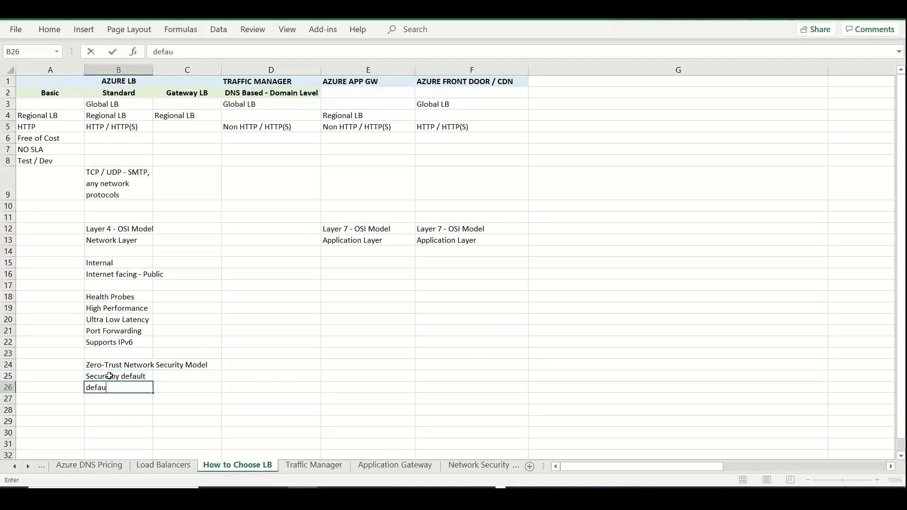
text(lt - part of VNET)
key(Left)
key(Left)
key(Left)
key(Left)
text(your)
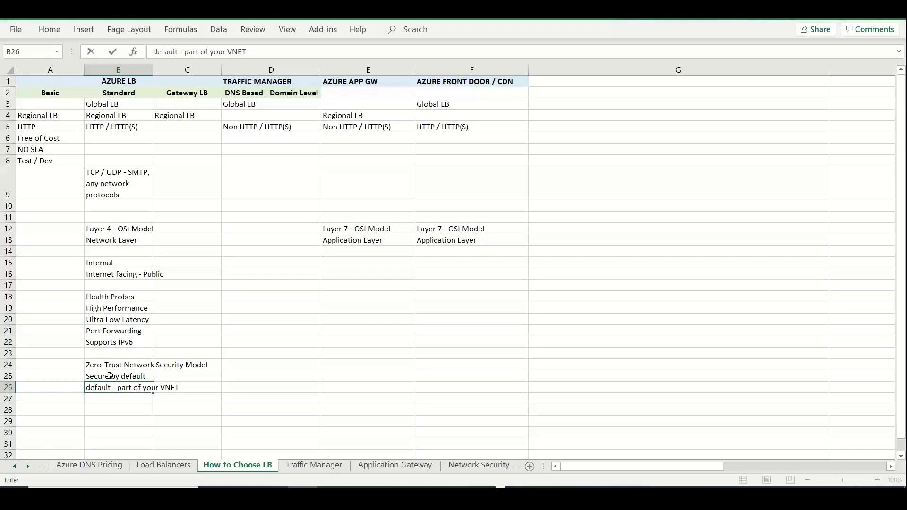
Leave row 27 blank and enter "LB doesn't store any customer data" in cell B28
click(115, 408)
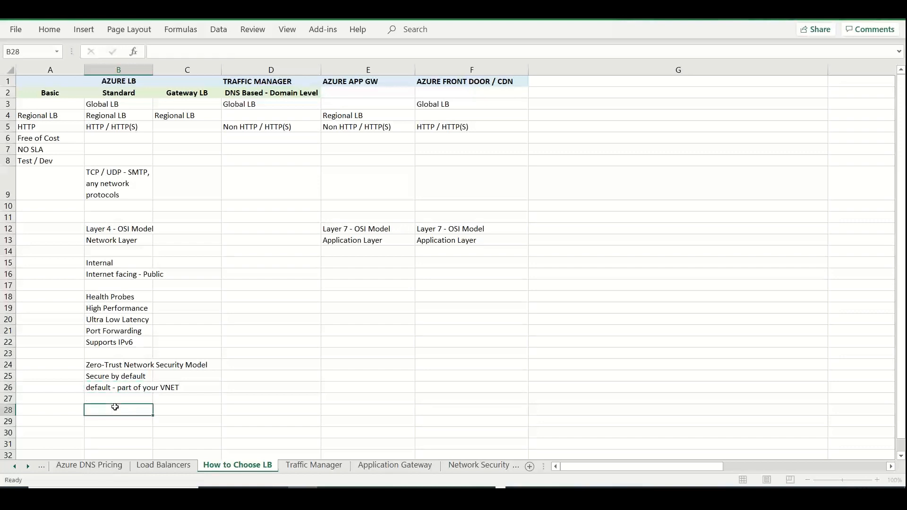
text(LB doesn't store )
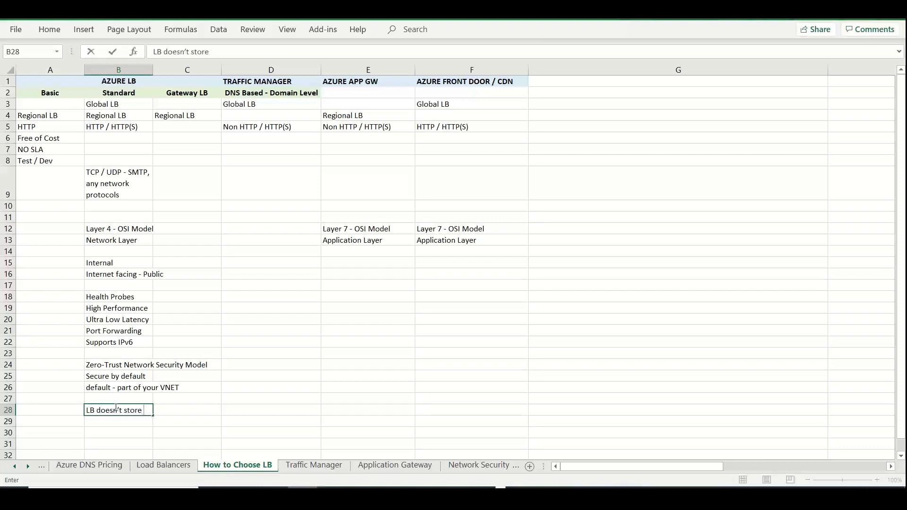
text(any customer)
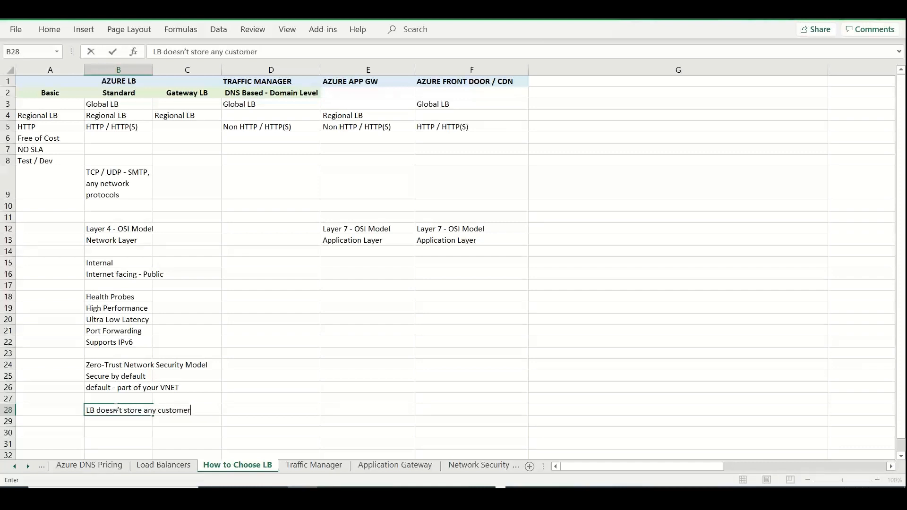
text( data)
Leave row 29 blank and enter "5-Tuple Algorithm" in cell B30
click(107, 435)
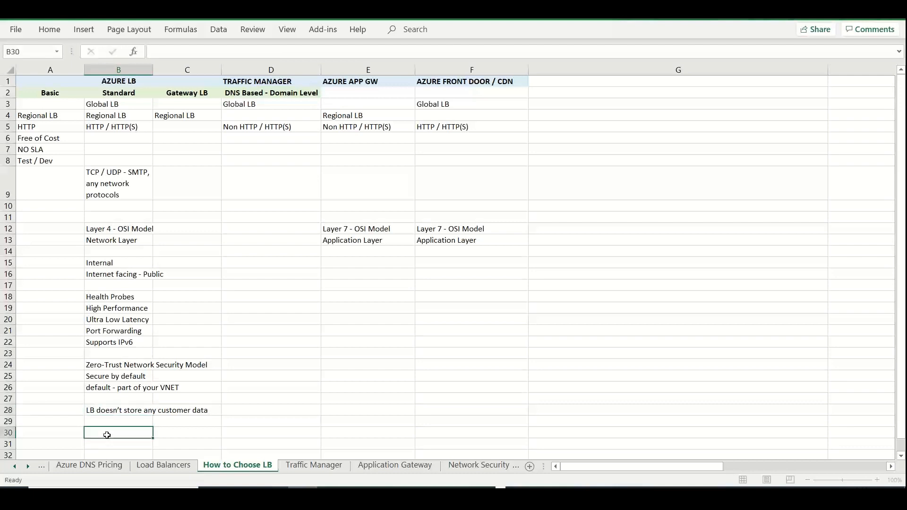
text(5-Tuple Algorithm)
key(Return)
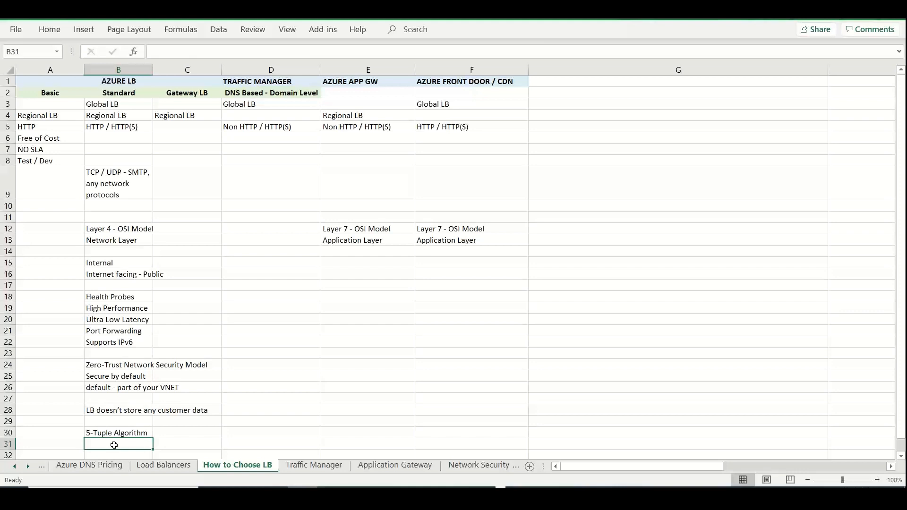
Enter "Source IP / Port; Destination IP / Port; Protocol" in cell B31, below the 5-Tuple Algorithm entry
text(Source)
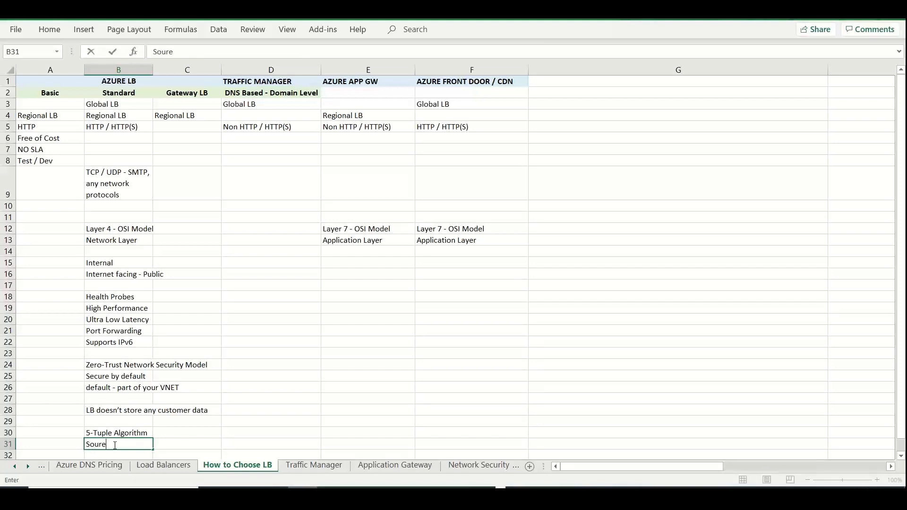
text( IP / Port; S)
key(BackSpace)
text(Desitnatio)
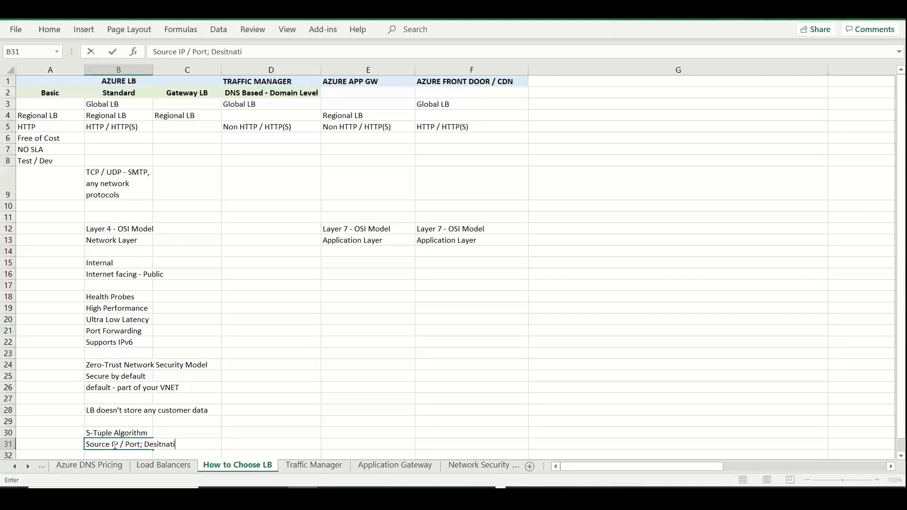
key(BackSpace)
key(BackSpace)
key(BackSpace)
key(BackSpace)
key(BackSpace)
key(BackSpace)
key(BackSpace)
text(tionation)
key(BackSpace)
key(BackSpace)
key(BackSpace)
key(BackSpace)
key(BackSpace)
key(BackSpace)
key(BackSpace)
text(nation IP / Port; P)
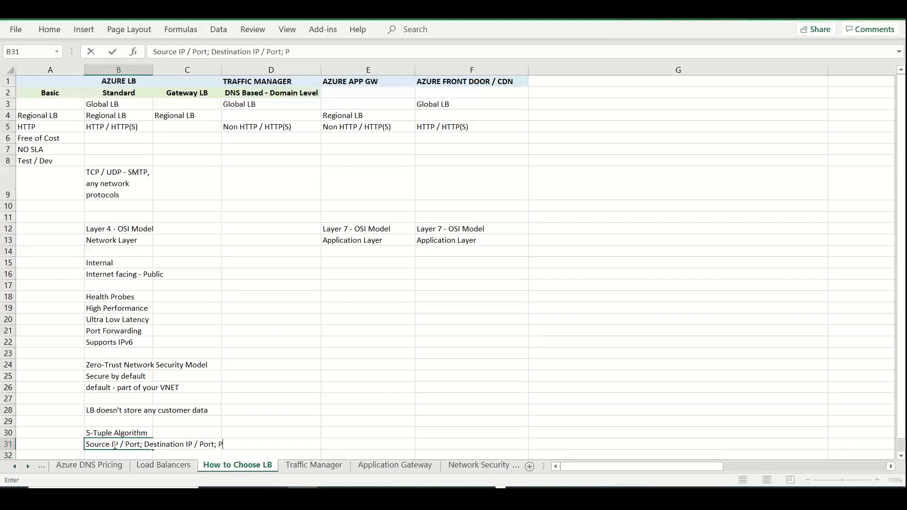
text(rotocol)
click(408, 418)
Switch to the Azure portal in the browser and open the Virtual machines list
click(501, 491)
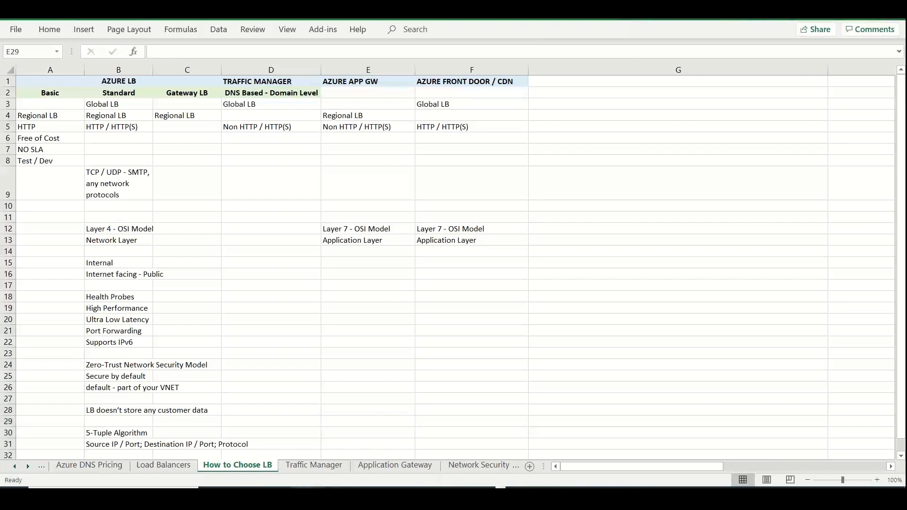
click(309, 460)
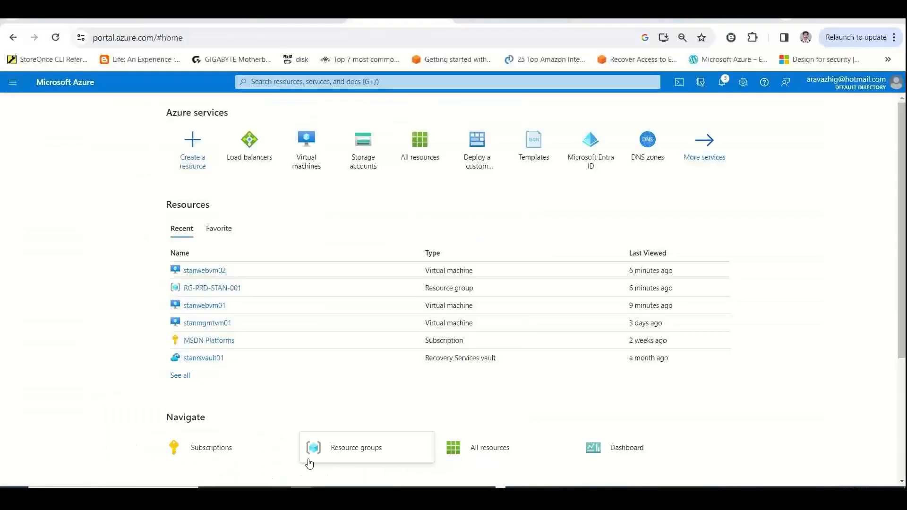
click(306, 141)
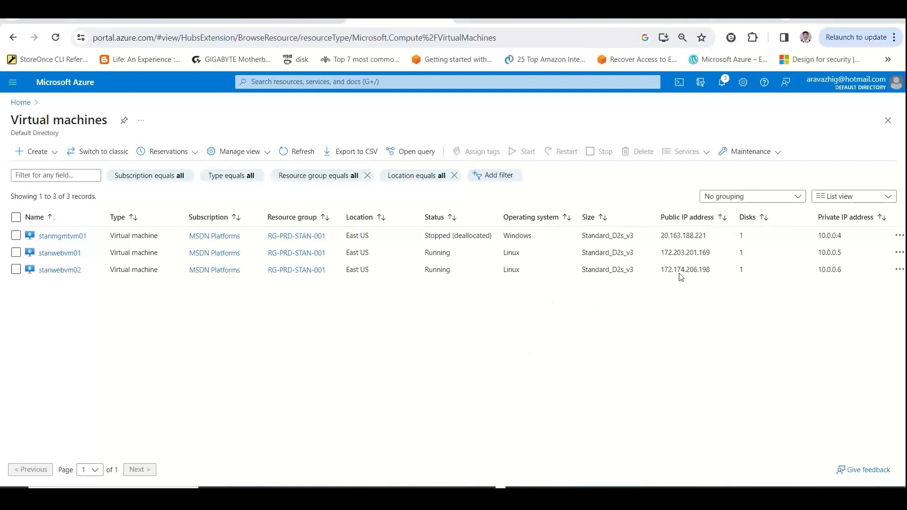
Copy stanwebvm01's public IP address, 172.203.201.169, and load its web page in a new browser tab
drag(712, 255, 651, 257)
key(ctrl+c)
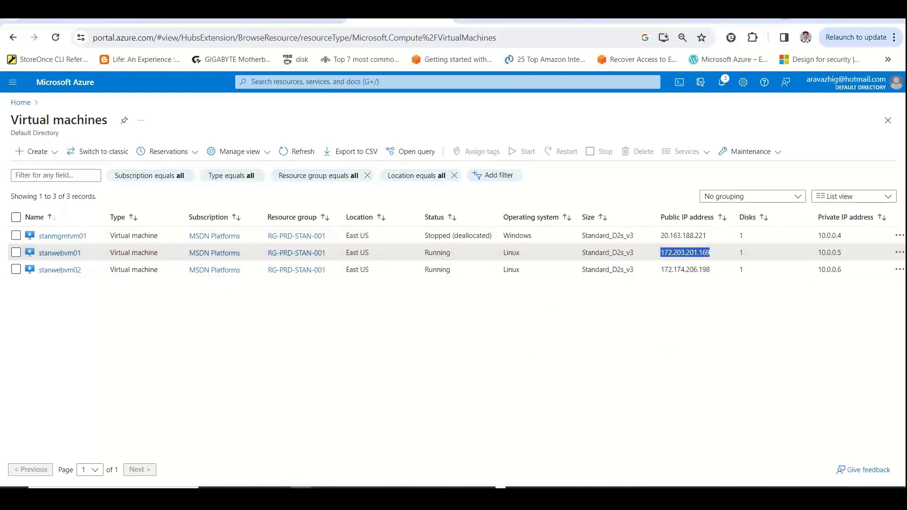
key(ctrl+t)
key(ctrl+v)
key(Return)
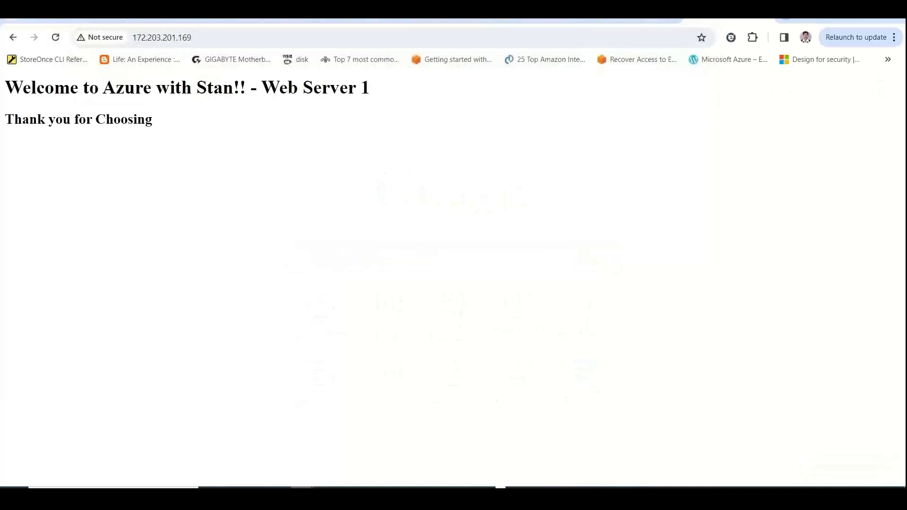
Load the web page at stanwebvm02's public IP address, 172.174.206.198, in a new browser tab, and return to the Virtual machines list
click(341, 21)
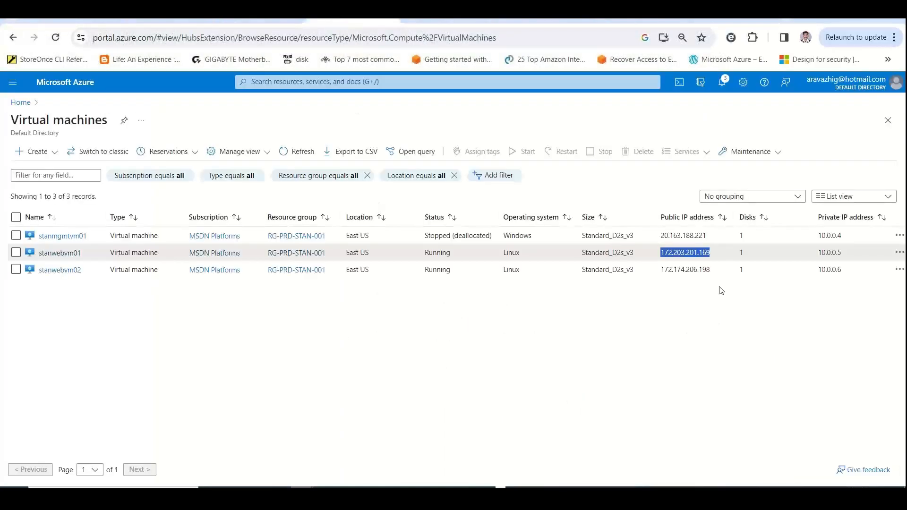
drag(711, 270, 662, 275)
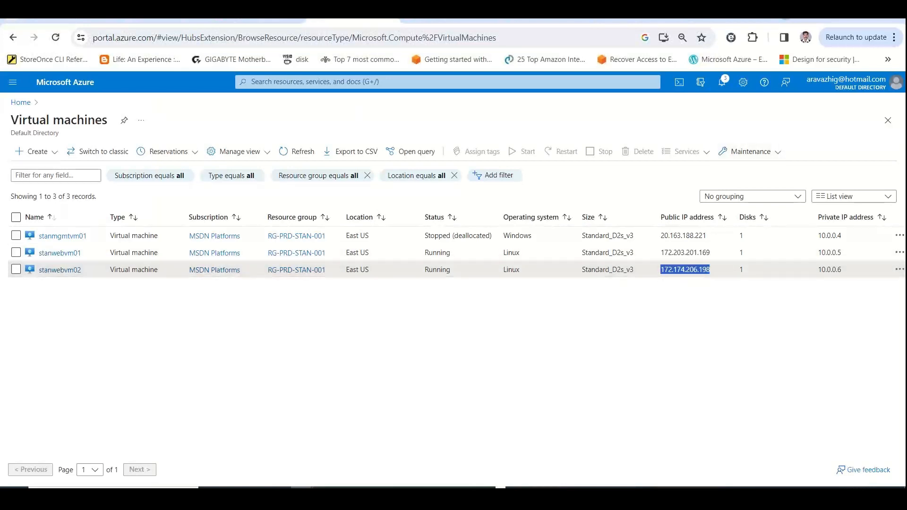
key(ctrl+c)
key(ctrl+t)
key(ctrl+v)
key(Return)
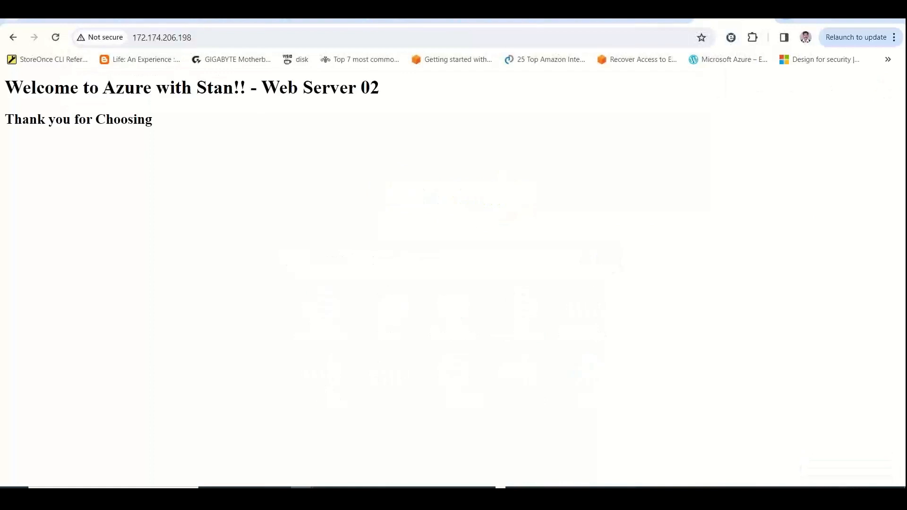
drag(382, 90, 303, 87)
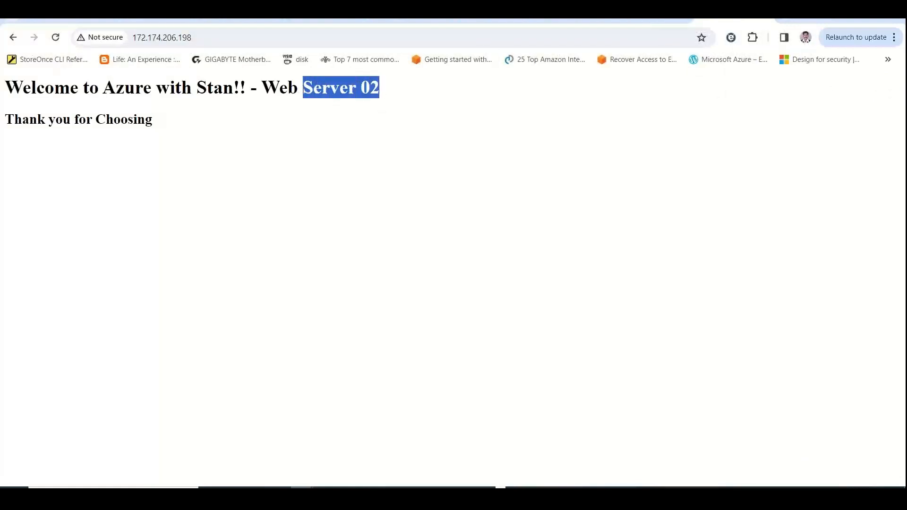
click(767, 17)
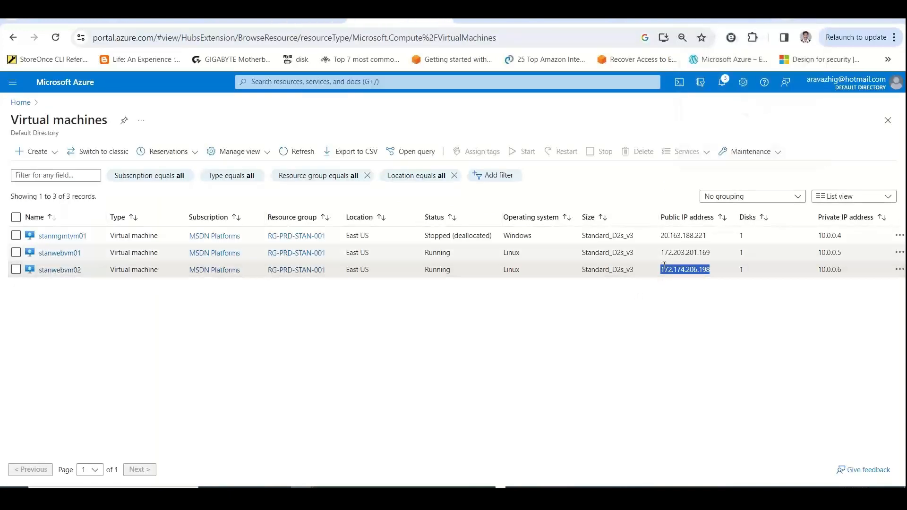
click(650, 311)
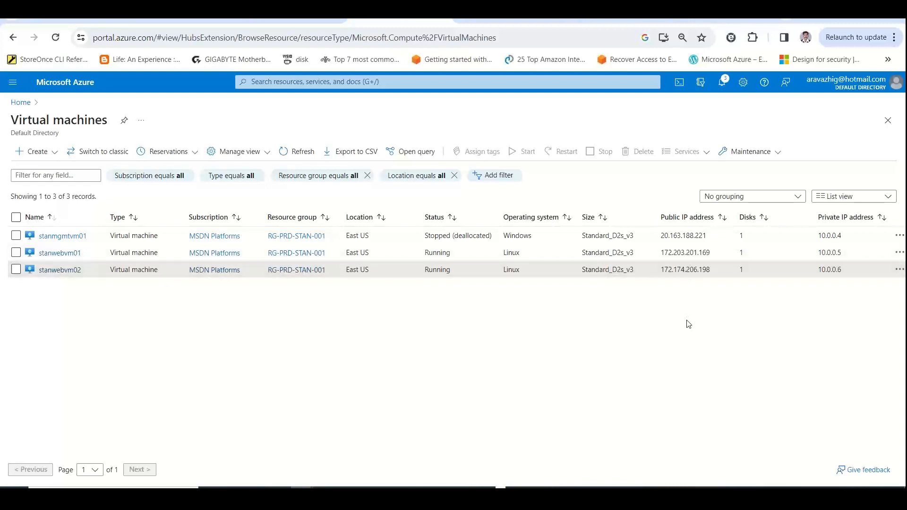
Switch to the Excel workbook and extend cell B15 on How to Choose LB to read "Internal - Private / Within VNET / Intranet"
key(alt+Tab)
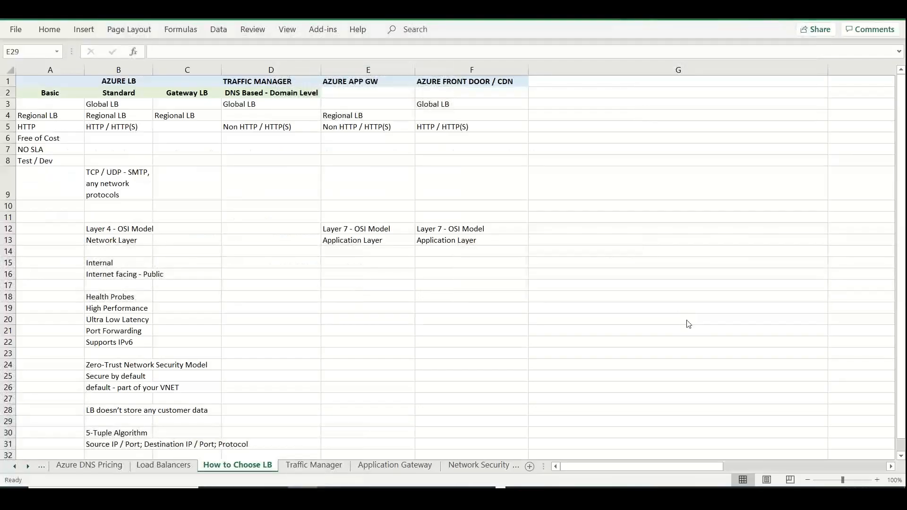
key(alt+Tab)
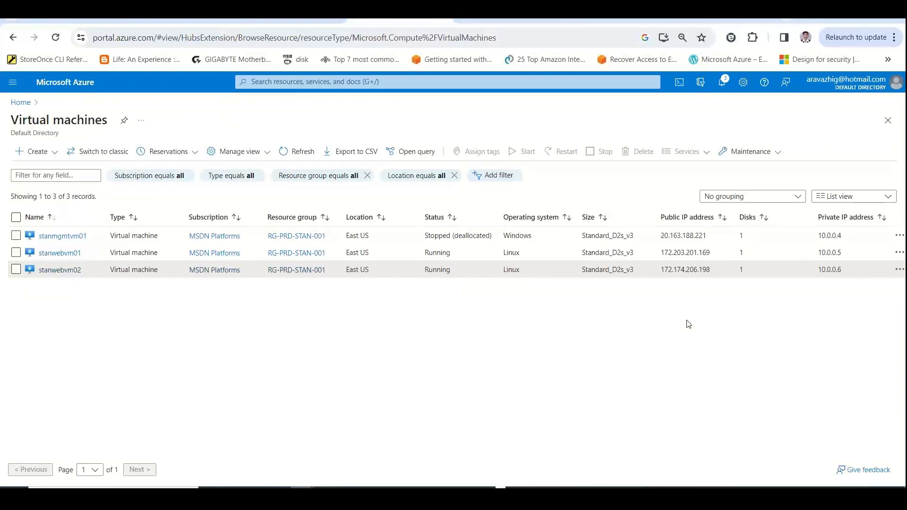
key(alt+Tab)
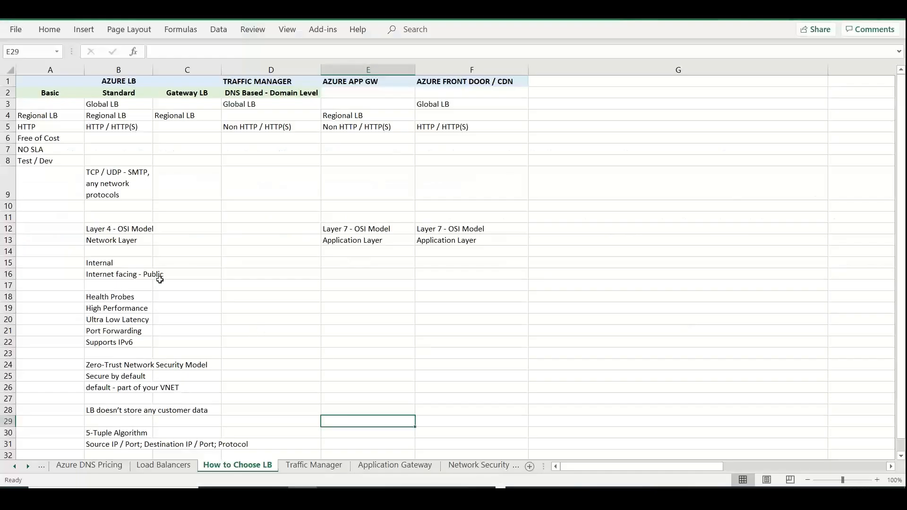
click(126, 261)
double_click(126, 262)
text(-)
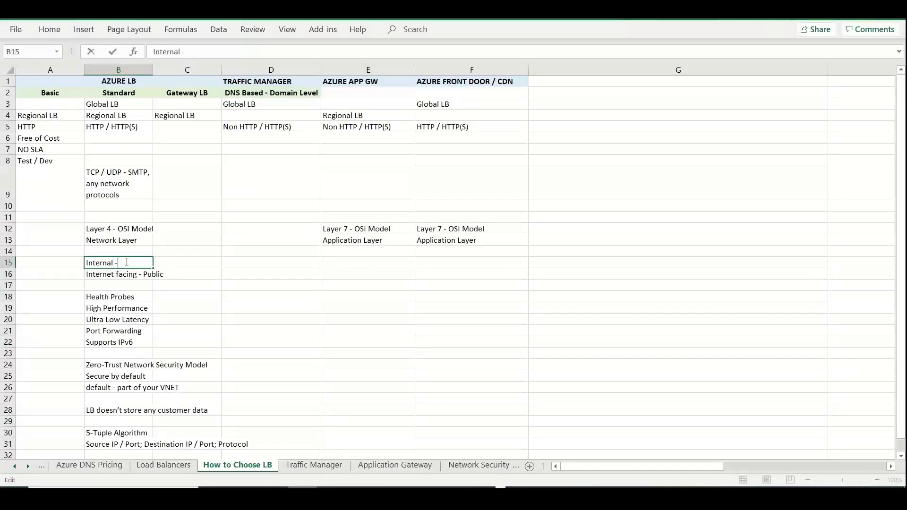
text( Private  / Witi)
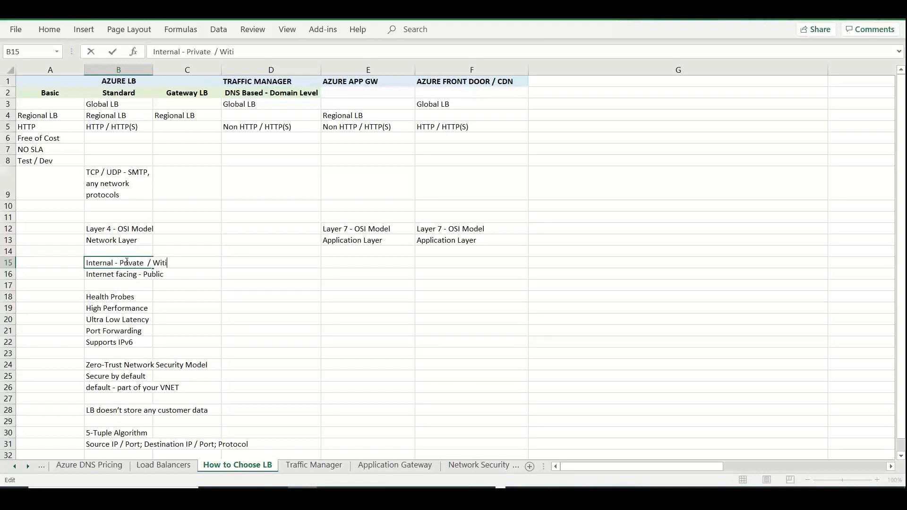
key(BackSpace)
text(hin V)
text(NET / Intranet)
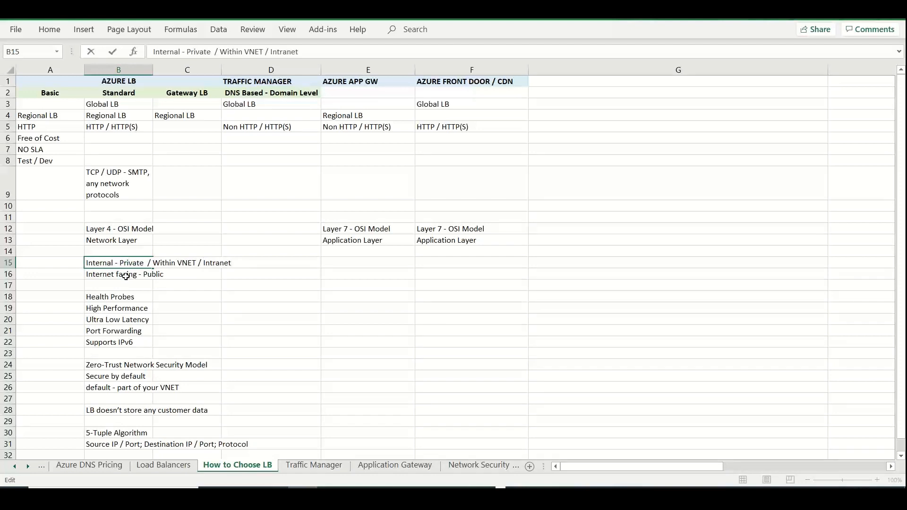
key(Return)
Switch to the Azure portal, search for "Load", open the Load balancers service and examine its description of supported protocols
key(alt+Tab)
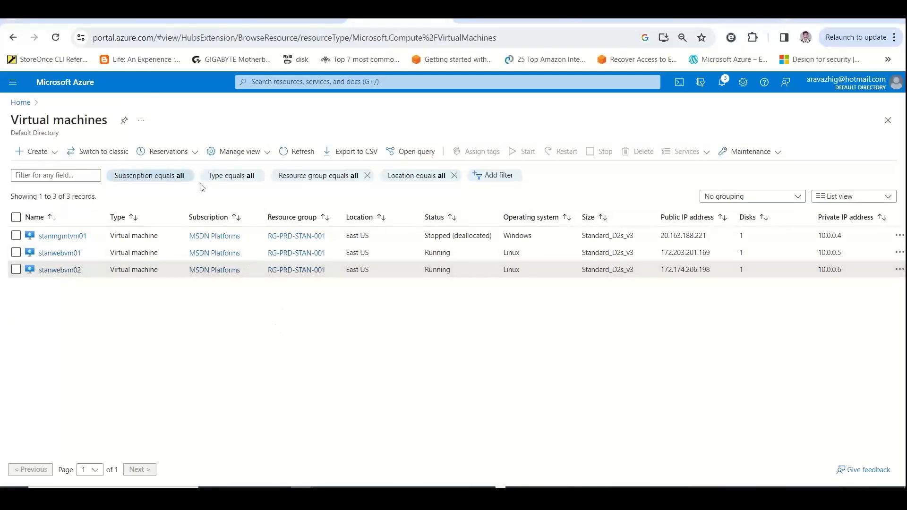
click(280, 83)
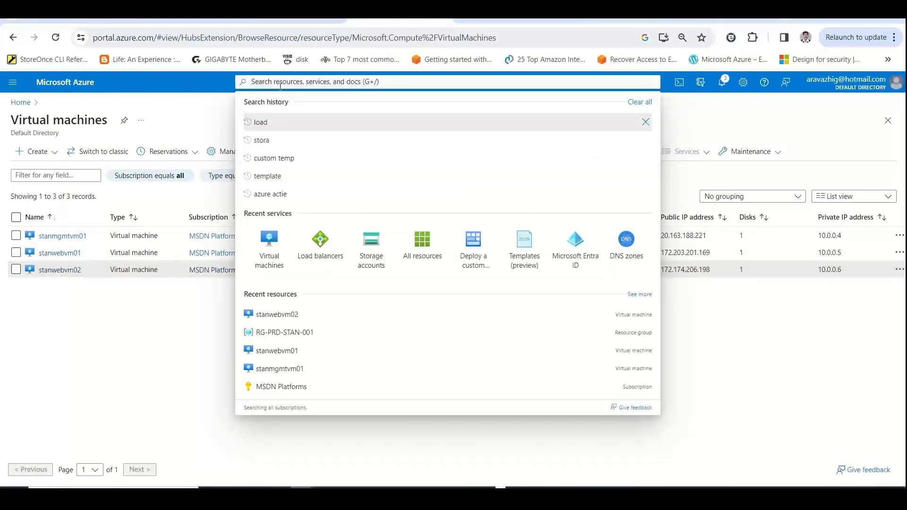
text(Load)
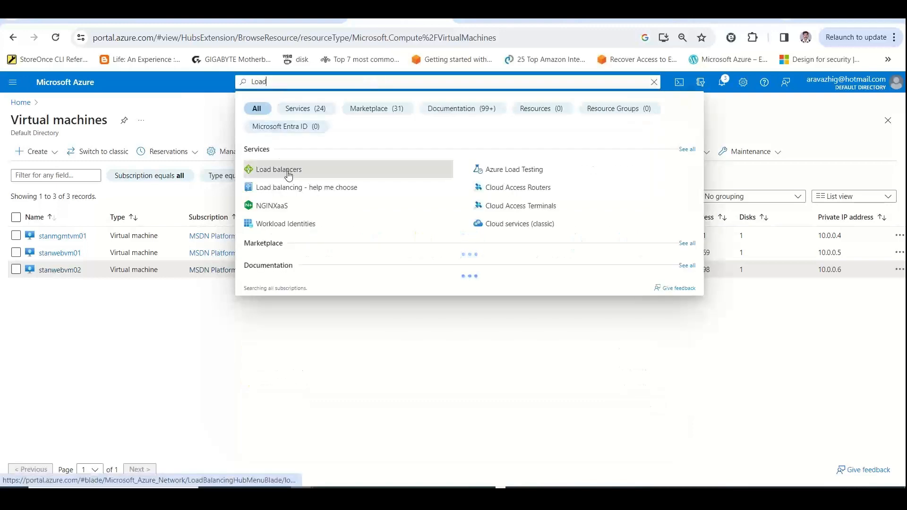
click(288, 176)
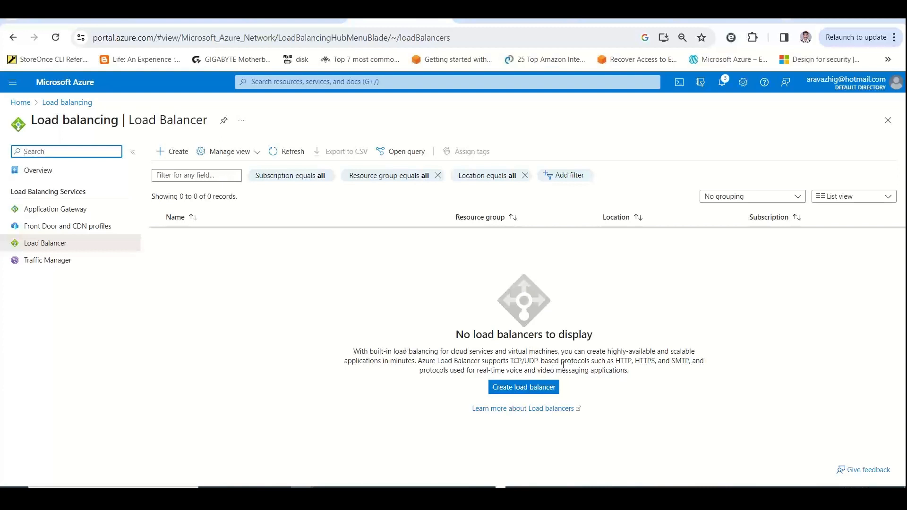
drag(514, 361, 591, 361)
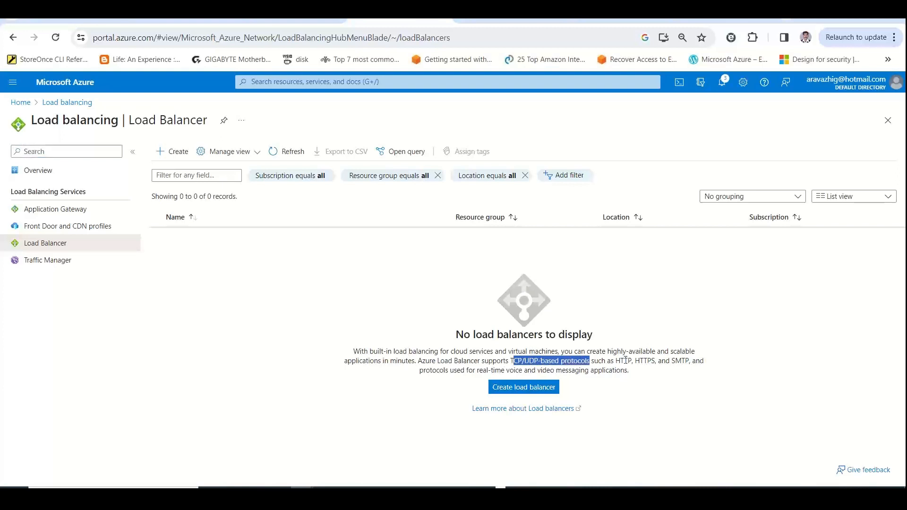
drag(633, 371, 352, 352)
key(ctrl+c)
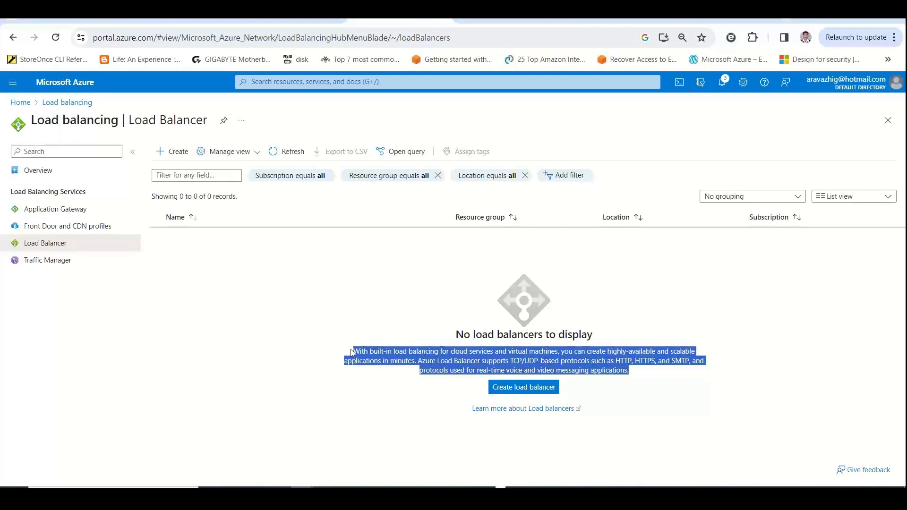
Switch back to the Excel workbook and open the Load Balancers sheet
key(alt+Tab)
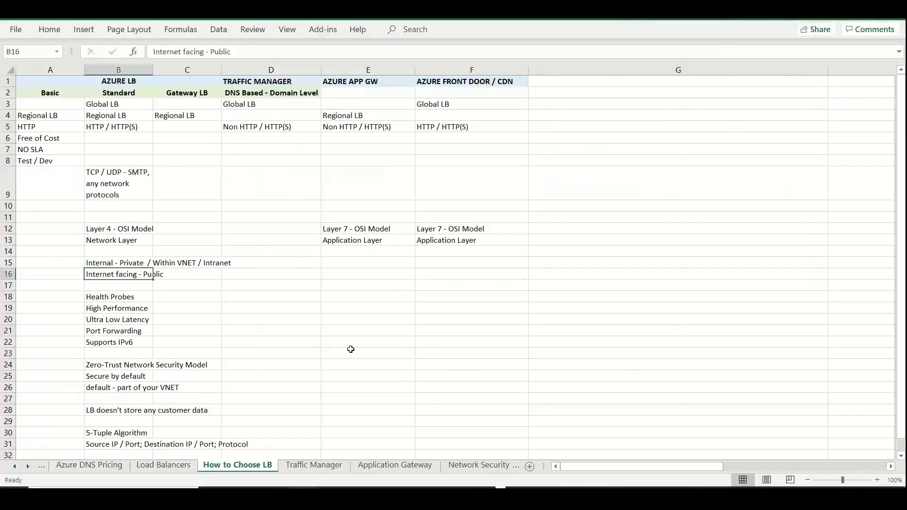
click(154, 465)
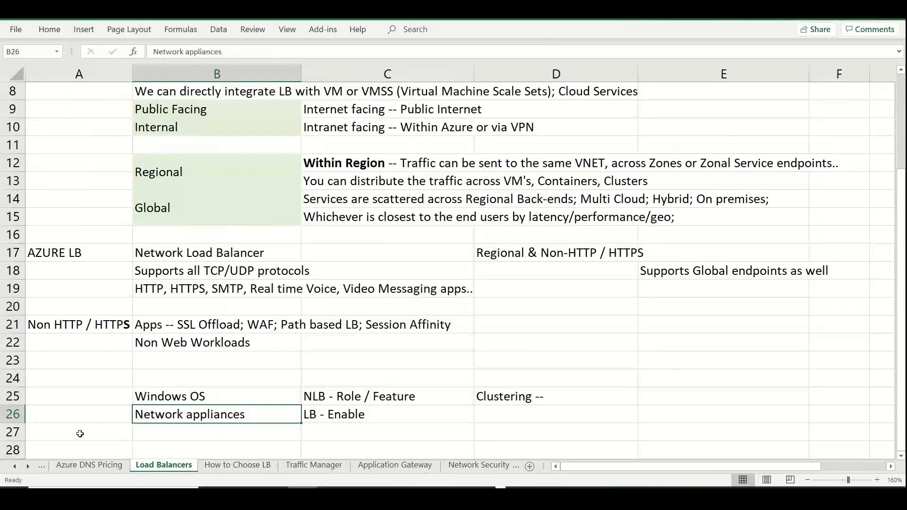
Paste the copied Azure Load Balancer description into cell A20 of the Load Balancers sheet
double_click(67, 438)
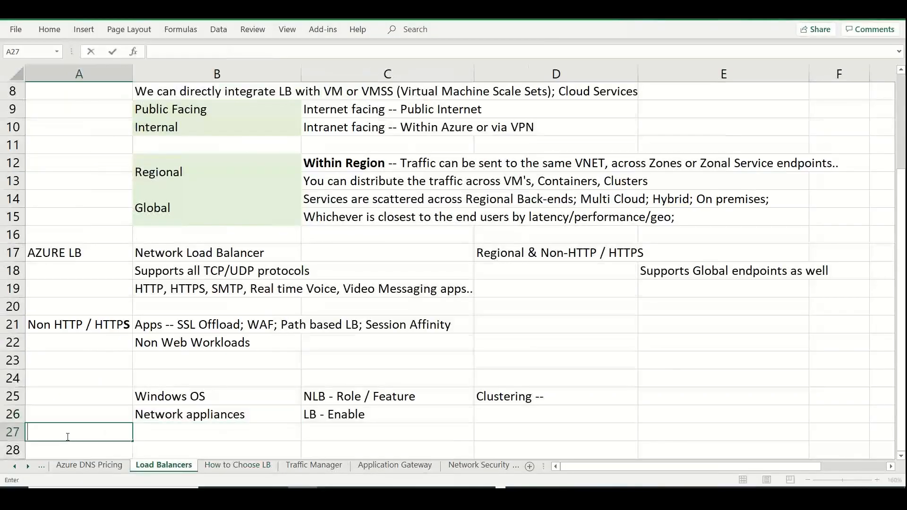
double_click(104, 302)
key(ctrl+v)
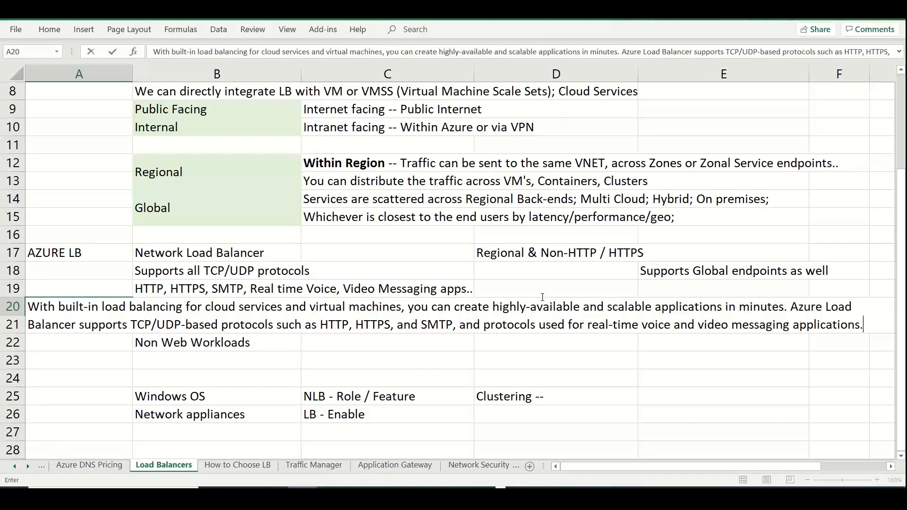
click(377, 366)
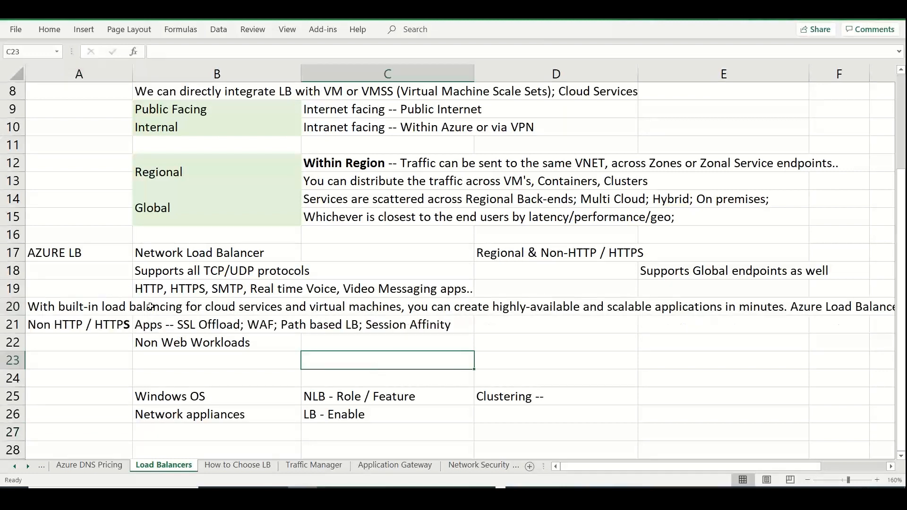
Insert two blank rows directly below the pasted description, above the Non HTTP / HTTPS row
click(13, 325)
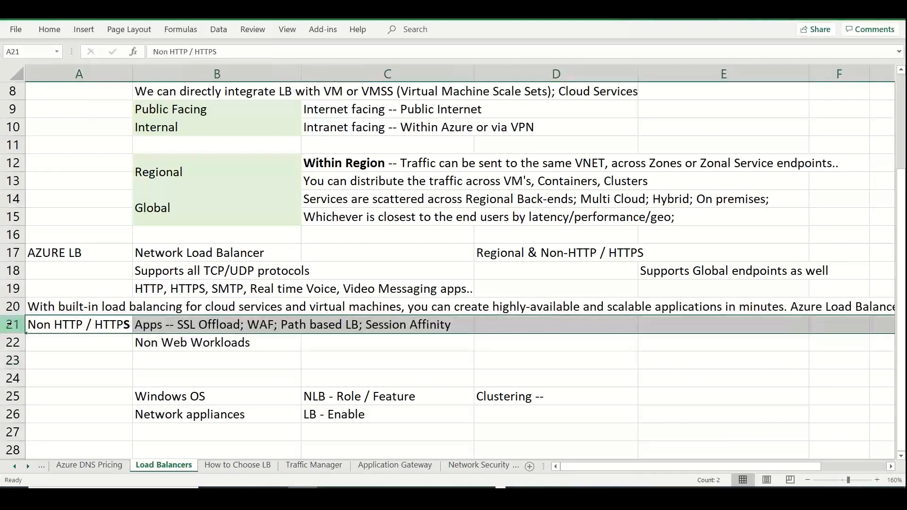
right_click(13, 326)
click(70, 212)
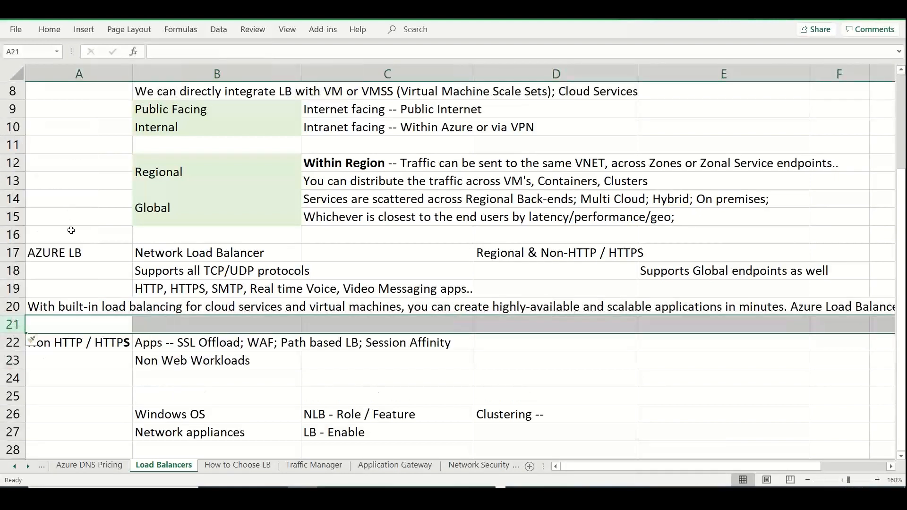
right_click(10, 326)
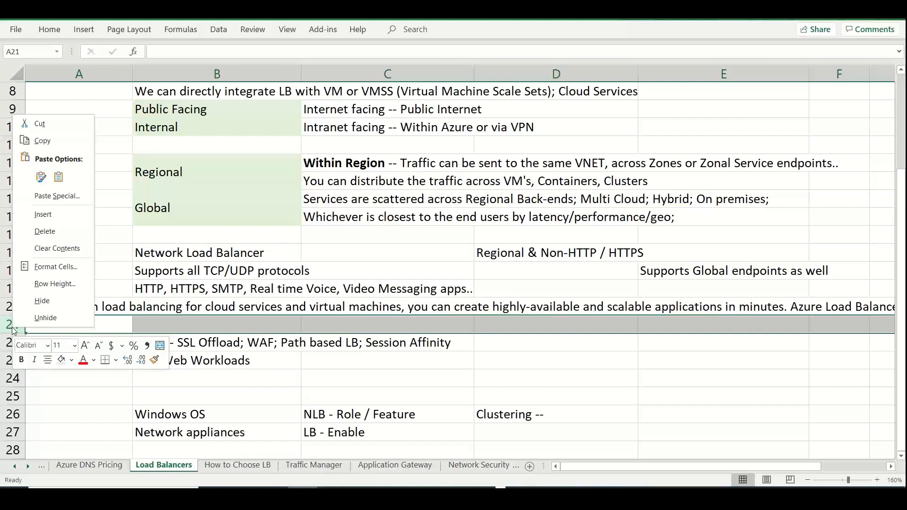
click(66, 218)
Move the sentence beginning "Azure Load Balancer supports TCP/UDP-based protocols" out of A20 into cell A21
click(76, 309)
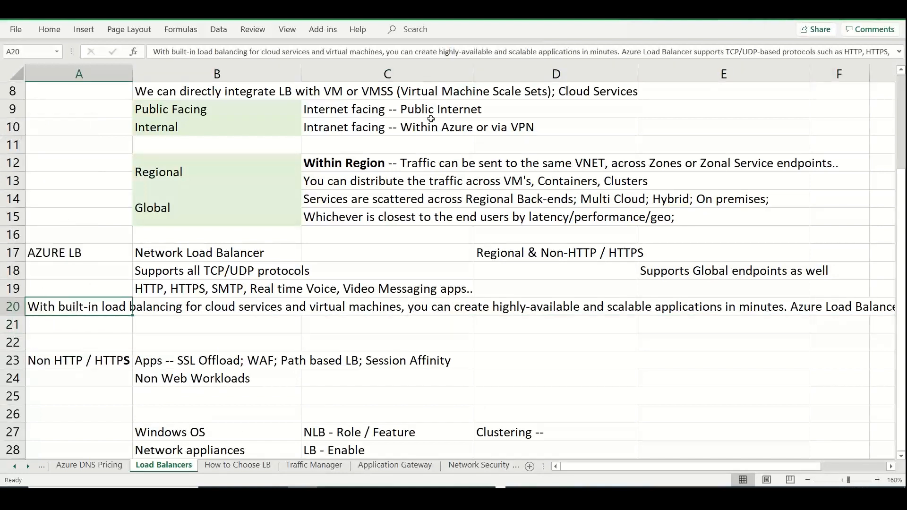
drag(622, 55, 849, 132)
key(ctrl+x)
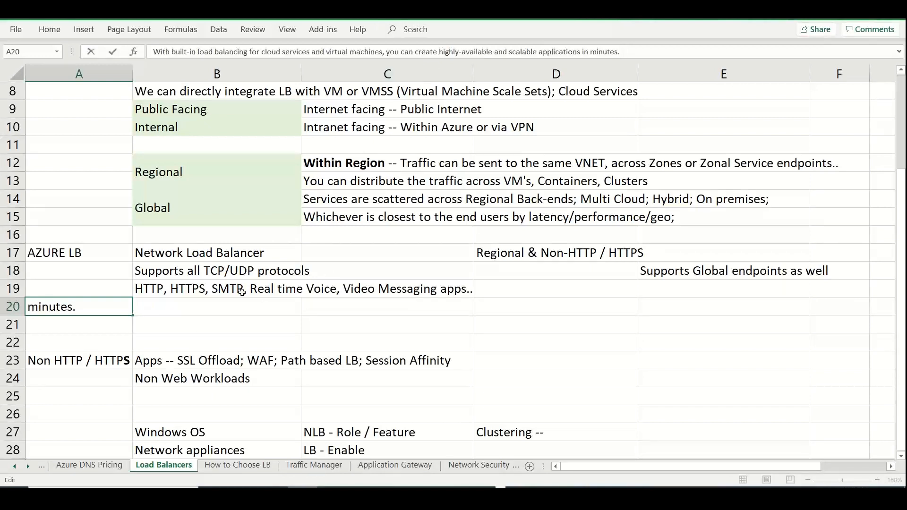
click(99, 330)
double_click(98, 329)
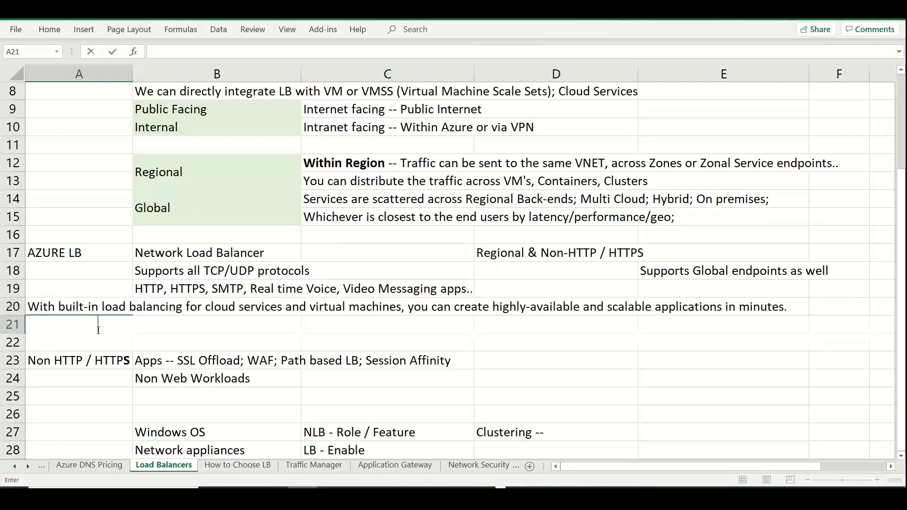
key(ctrl+v)
Switch to the Azure portal, start creating a load balancer and choose the resource group RG-PRD-STAN-001
key(alt+Tab)
click(335, 298)
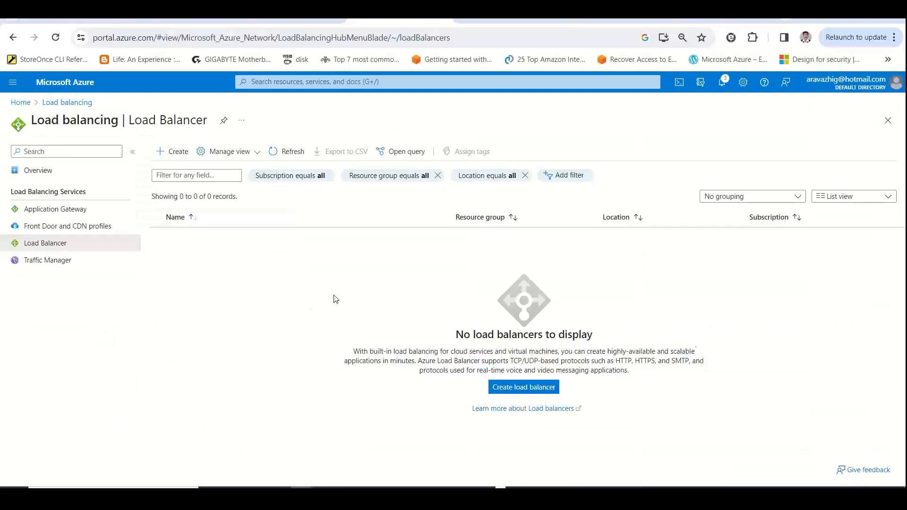
click(523, 389)
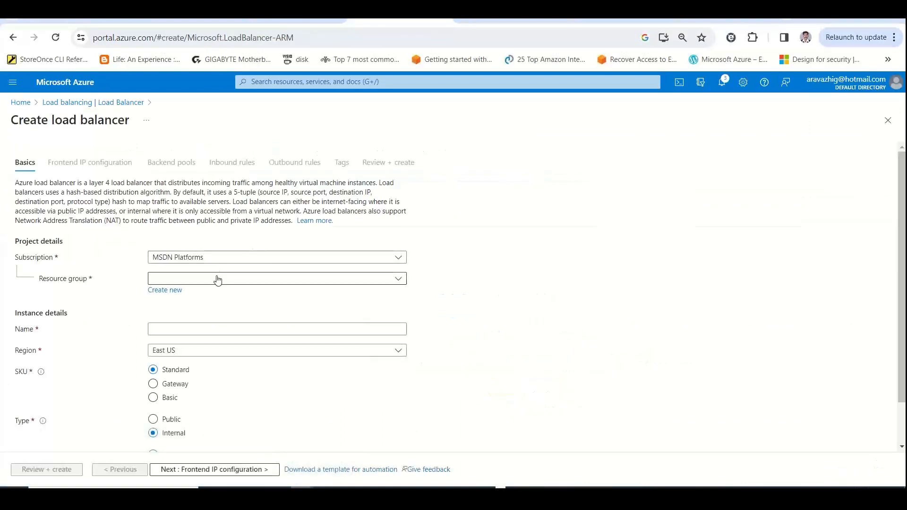
click(218, 280)
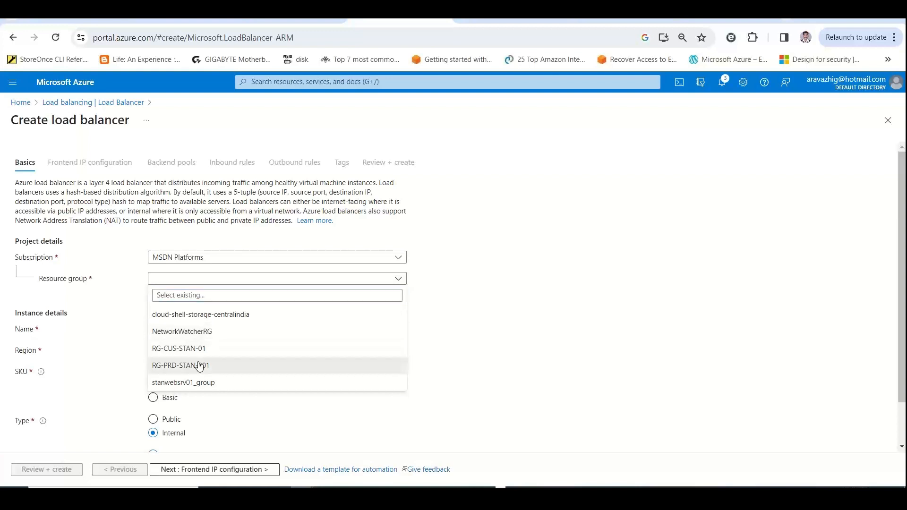
click(200, 366)
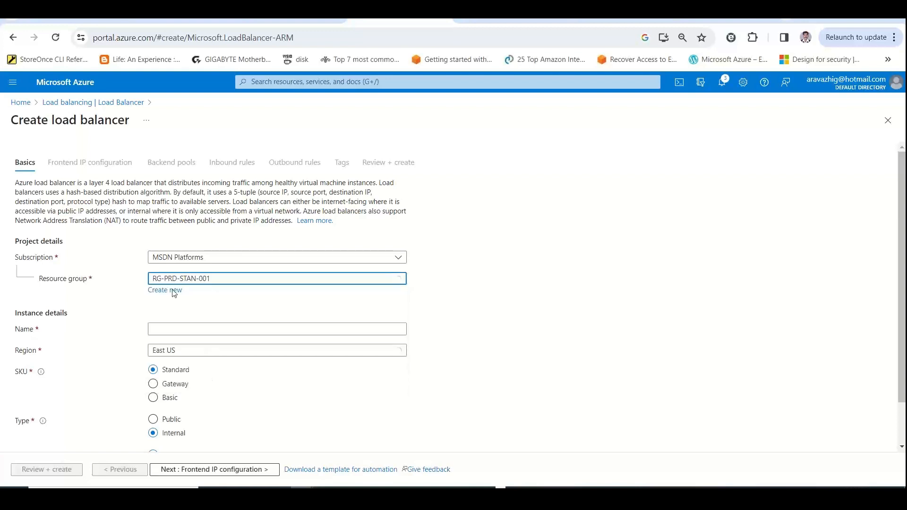
Copy "hash-based distribution algorithm" from the portal's load balancer description into cell B29 of How to Choose LB in the Excel workbook
double_click(89, 182)
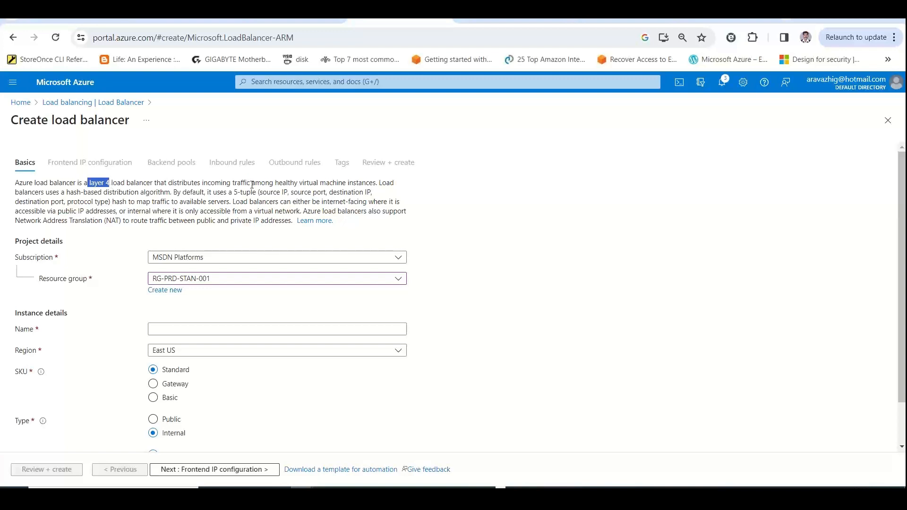
double_click(284, 183)
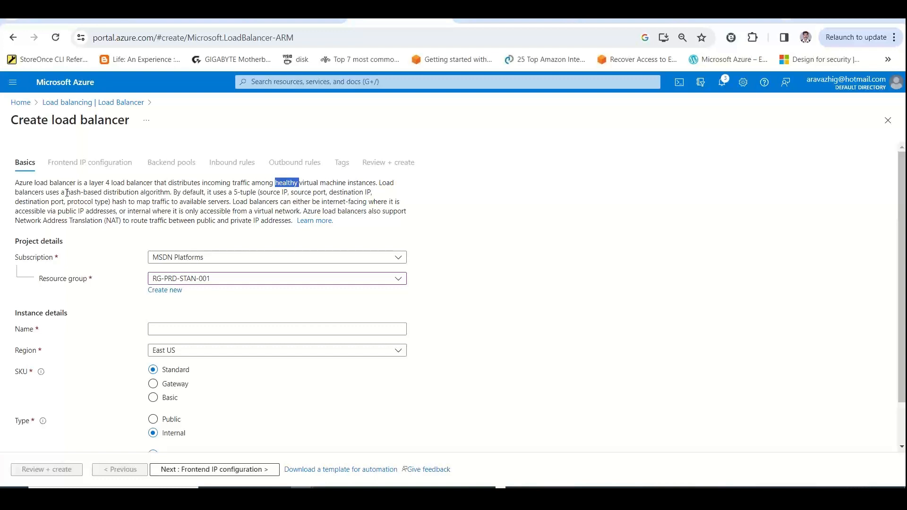
drag(170, 192, 65, 193)
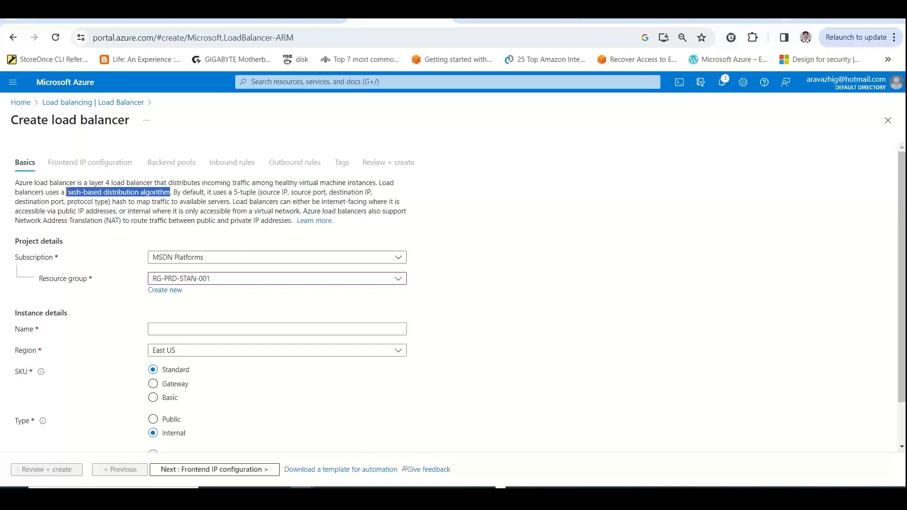
key(alt+Tab)
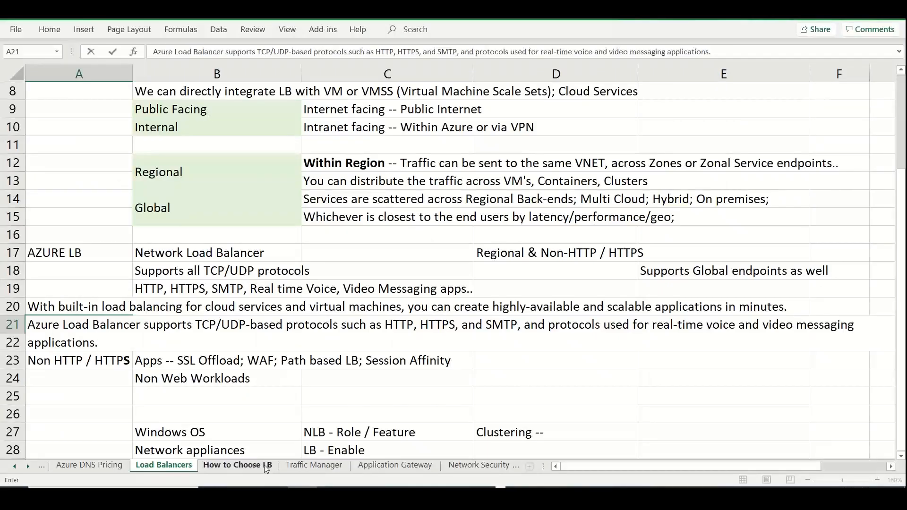
click(266, 466)
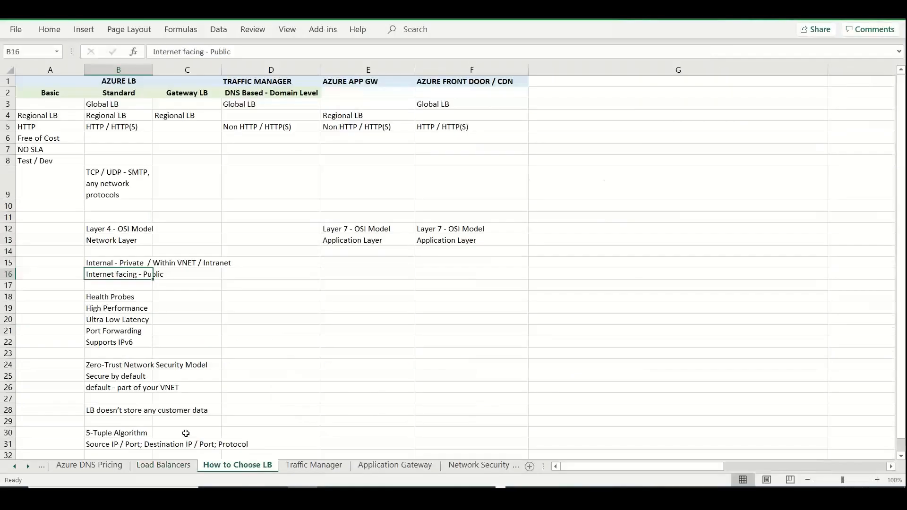
click(119, 421)
double_click(118, 420)
key(ctrl+v)
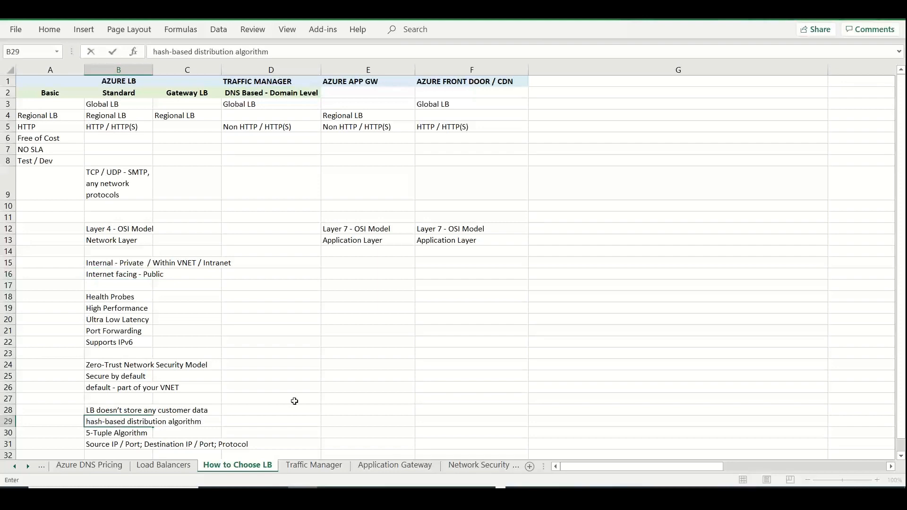
Copy "hash to map traffic to available servers." from the portal description into cell B32 of How to Choose LB in Excel
key(alt+Tab)
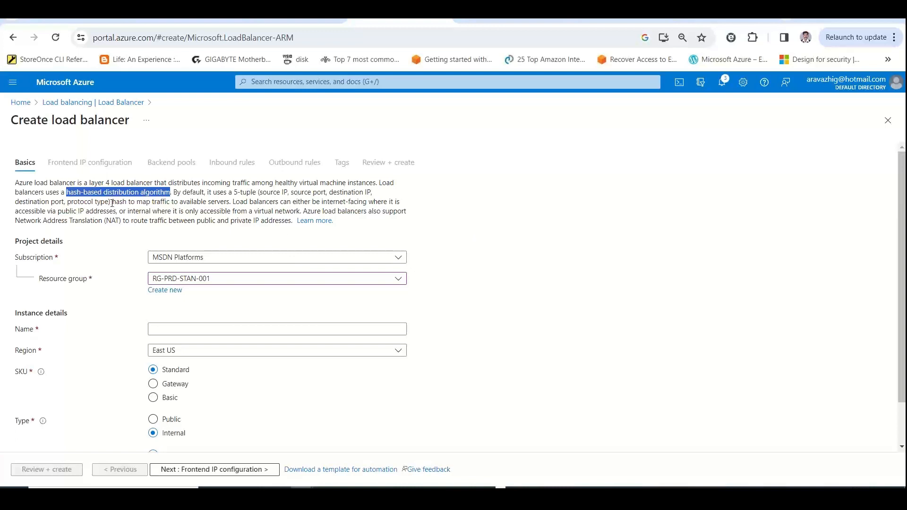
drag(114, 202, 233, 202)
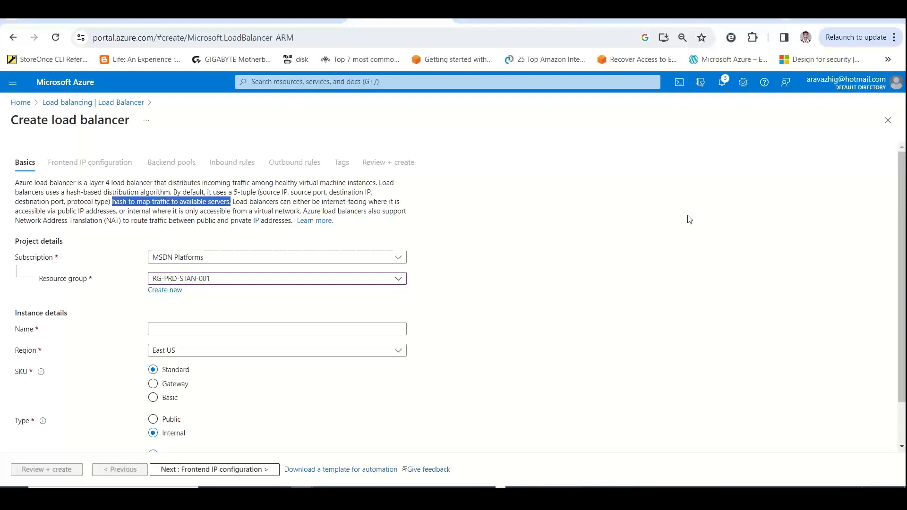
key(alt+Tab)
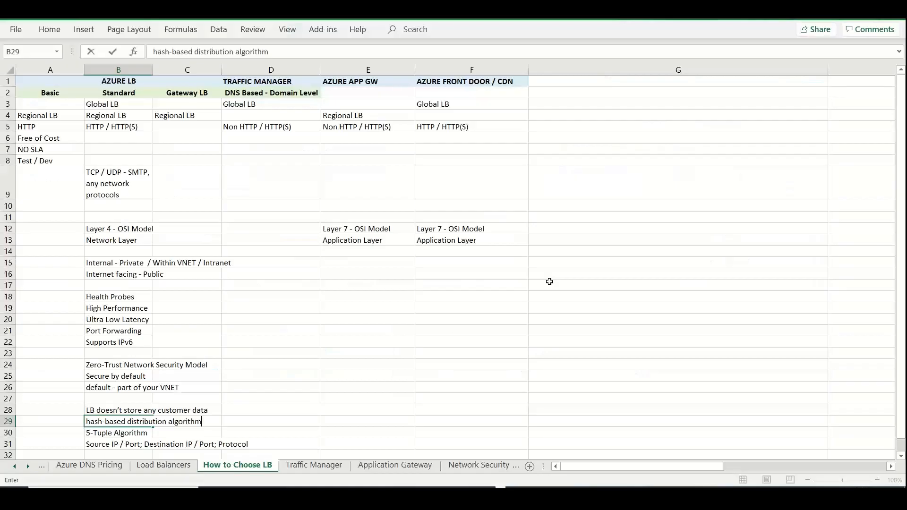
click(126, 401)
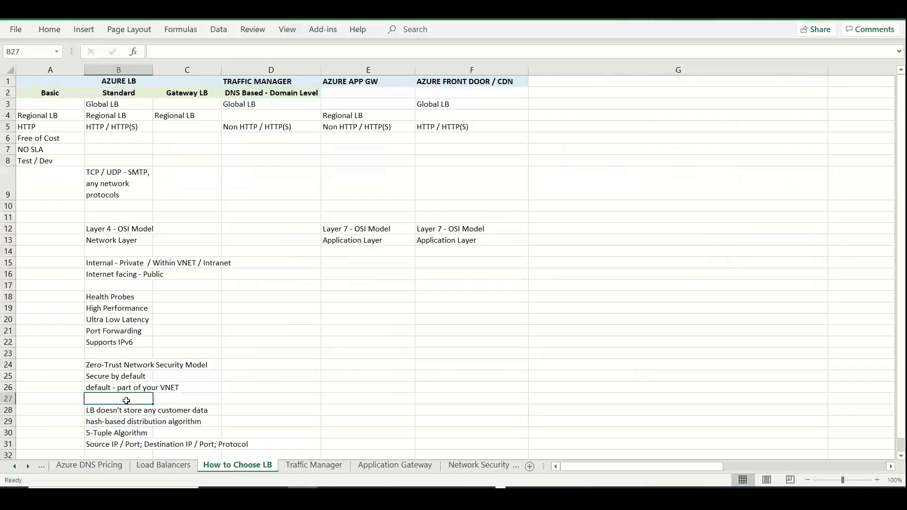
key(Down)
key(Down)
key(Down)
key(Down)
key(Down)
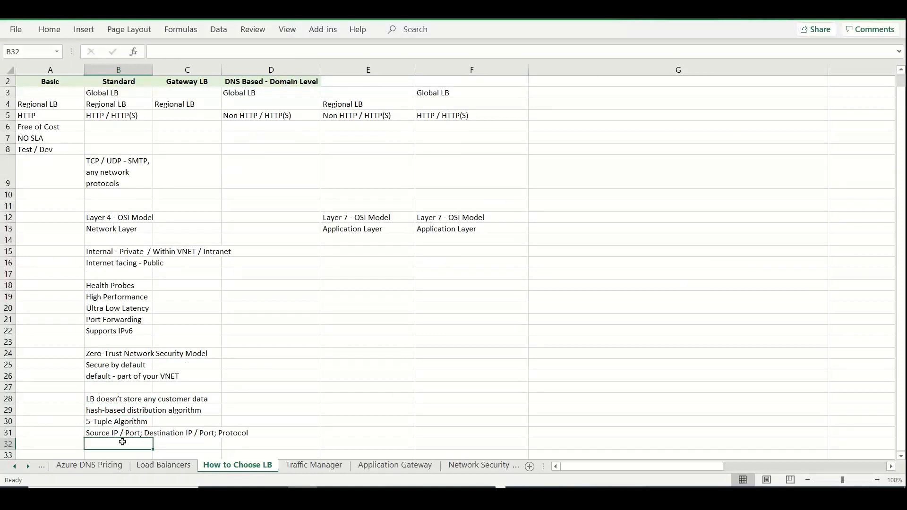
text(hash to map traffic to available servers.)
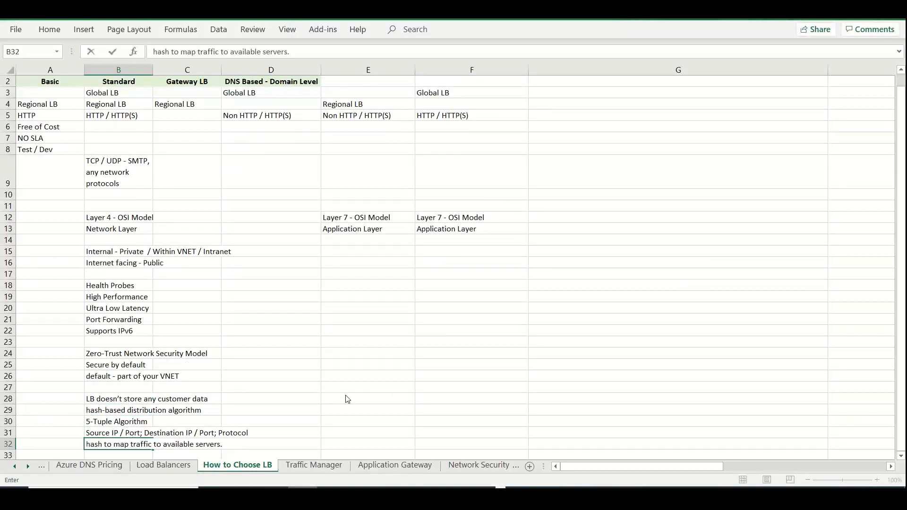
Switch to the Azure portal and copy the description's sentence about Network Address Translation (NAT) support
key(alt+Tab)
click(469, 383)
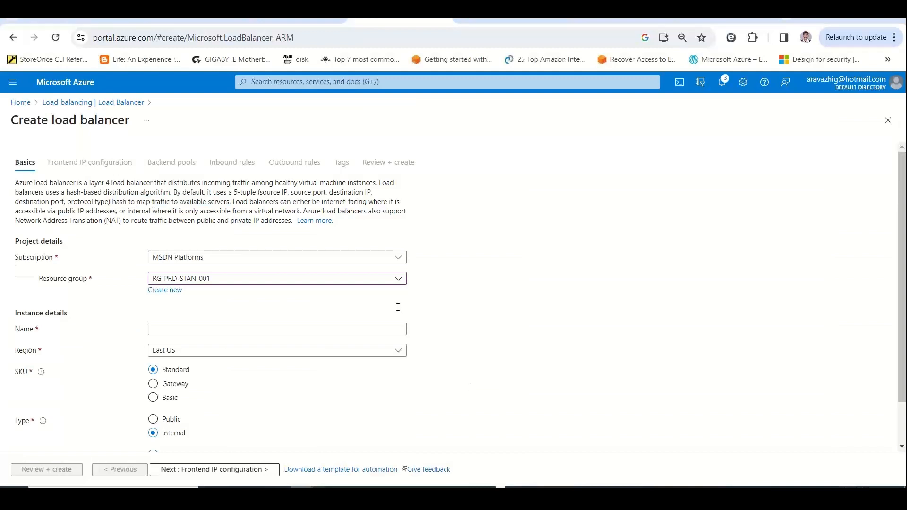
drag(321, 201, 364, 202)
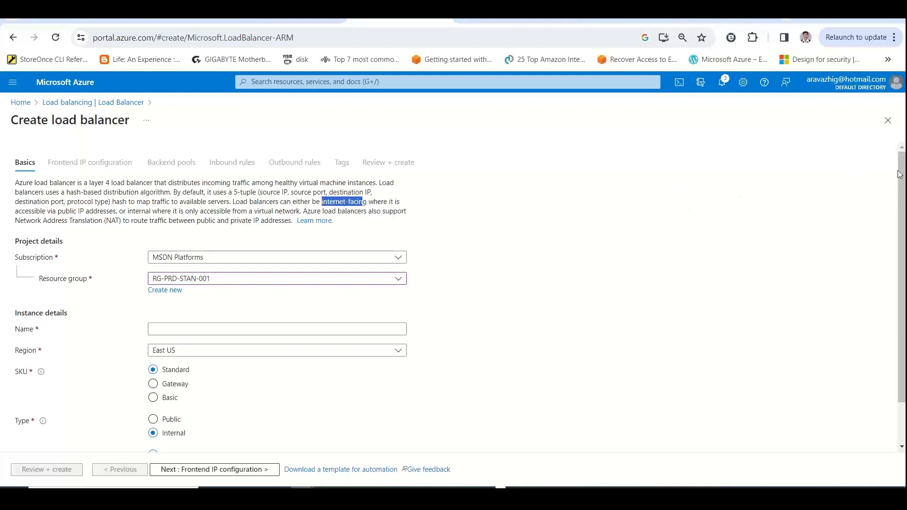
scroll(902, 284, down, 1)
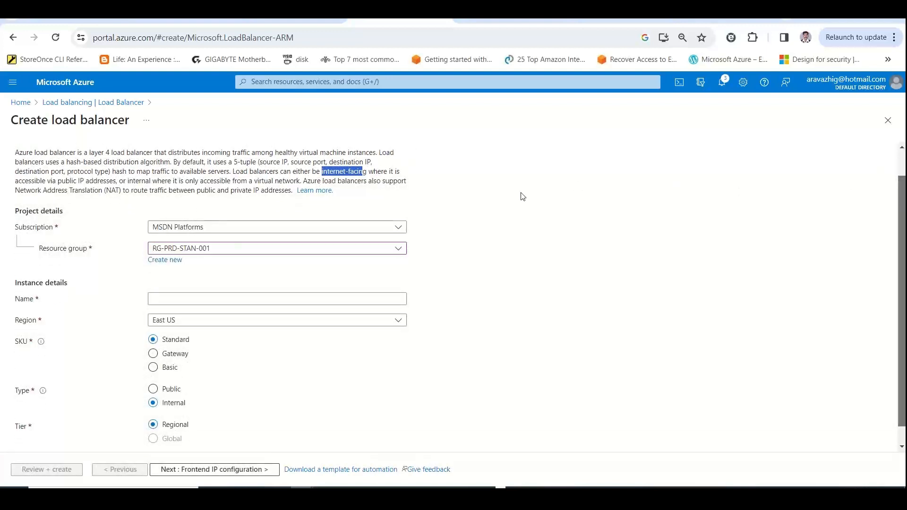
click(492, 197)
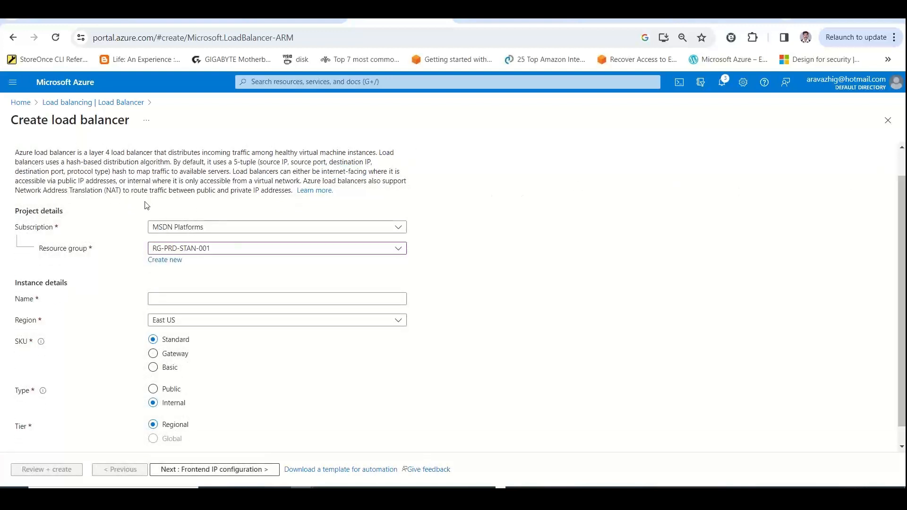
double_click(210, 192)
mouse_move(292, 191)
mouse_down()
mouse_move(269, 171)
mouse_move(303, 181)
mouse_up()
key(ctrl+c)
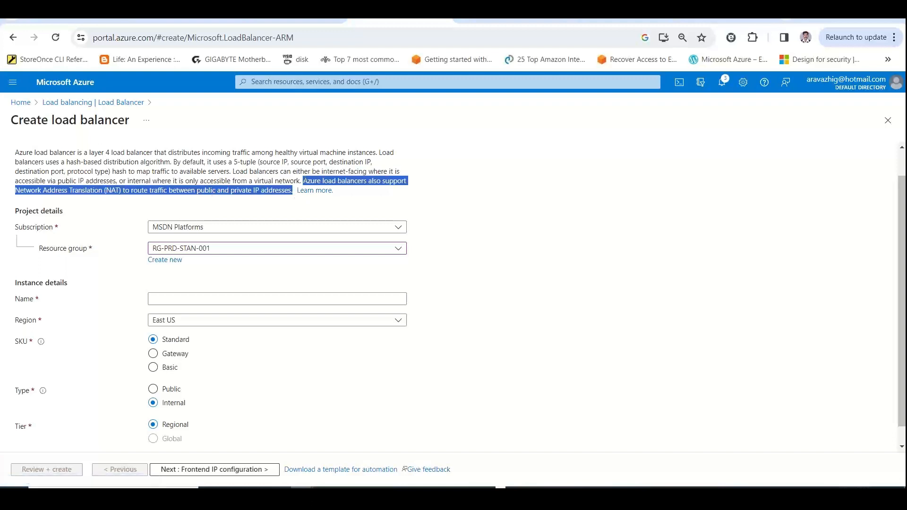
Switch to the Excel workbook and enter "NAT Support" in cell B33 of How to Choose LB
key(alt+Tab)
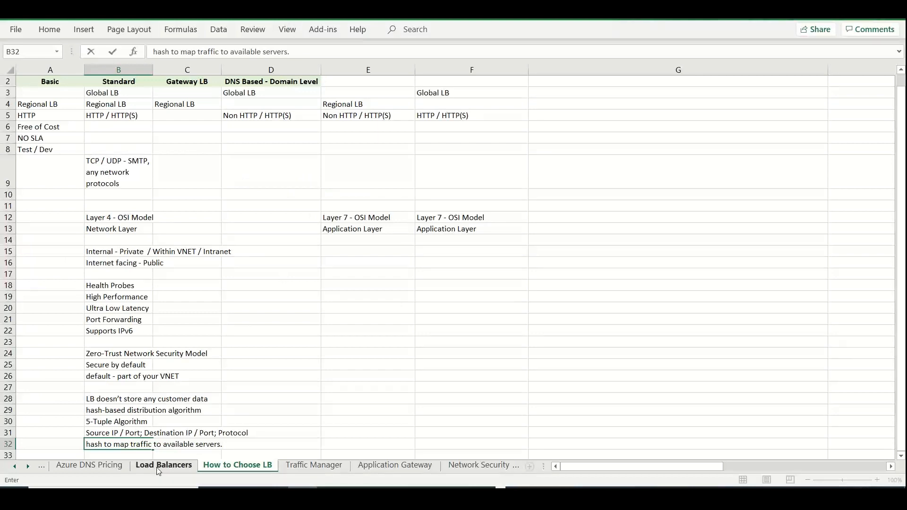
click(129, 454)
text(NAT )
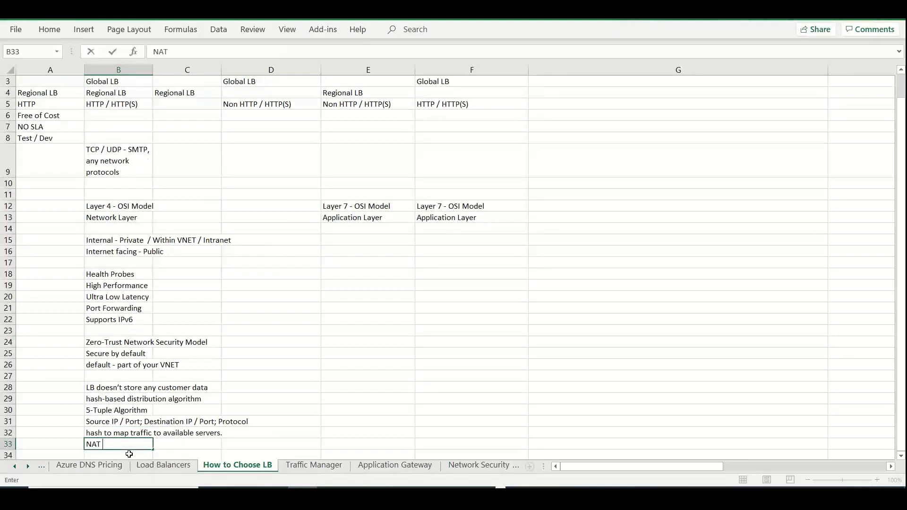
text(Support)
Paste the copied NAT sentence into cell A25 of the Load Balancers sheet, and return to the load balancer form in the Azure portal
click(140, 466)
click(57, 397)
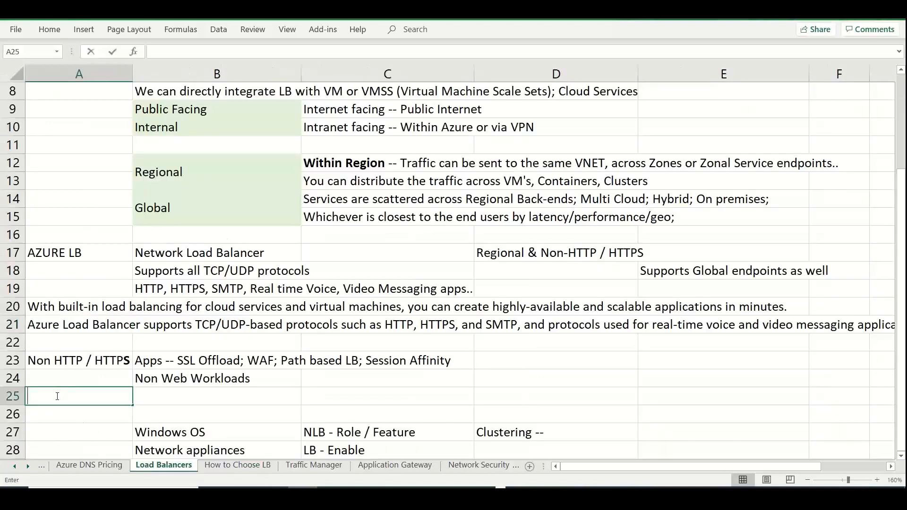
key(ctrl+v)
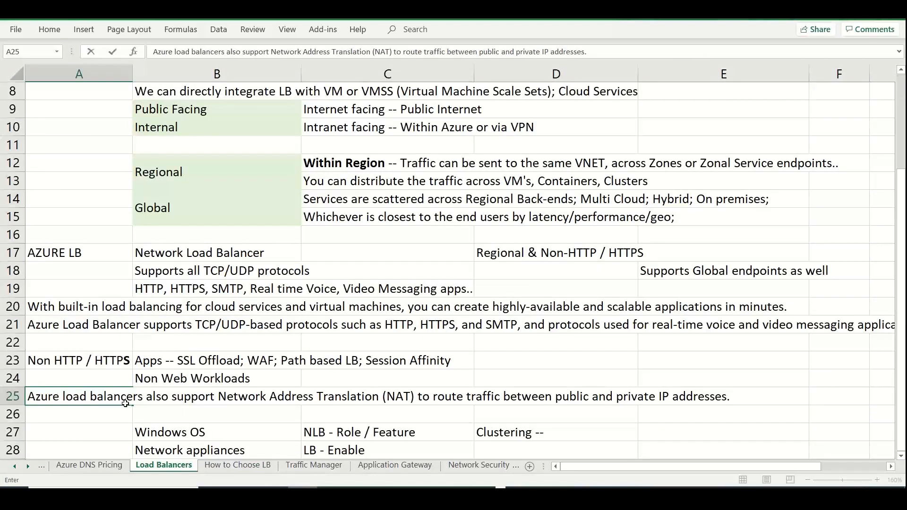
click(202, 468)
key(alt+Tab)
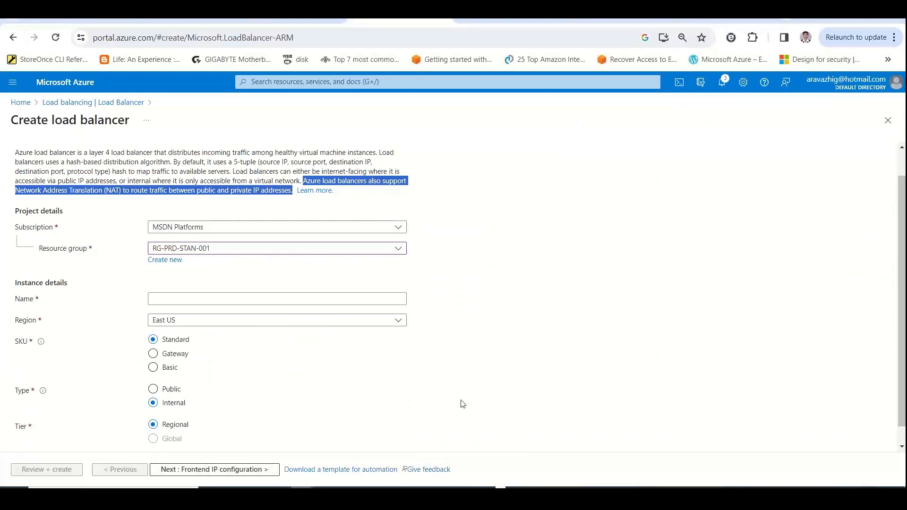
Name the new load balancer staneuslb01 in the instance details
click(460, 403)
click(226, 299)
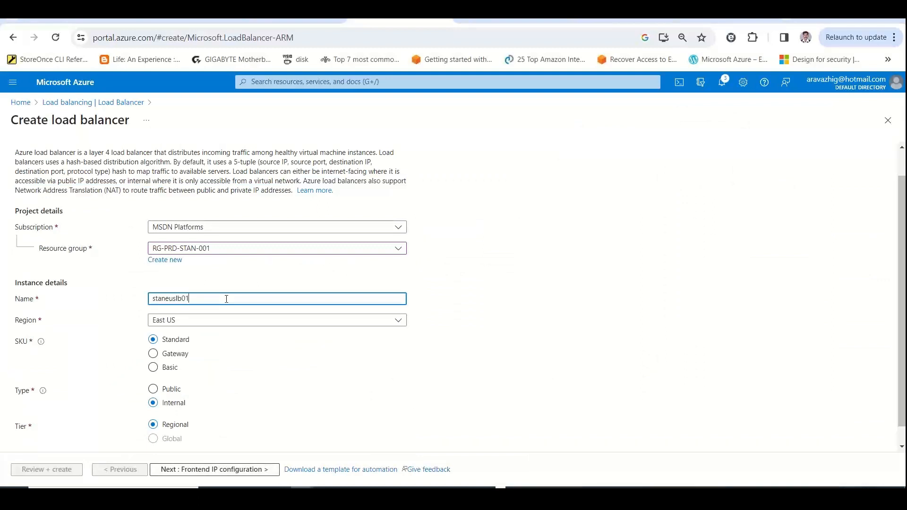
scroll(453, 292, down, 1)
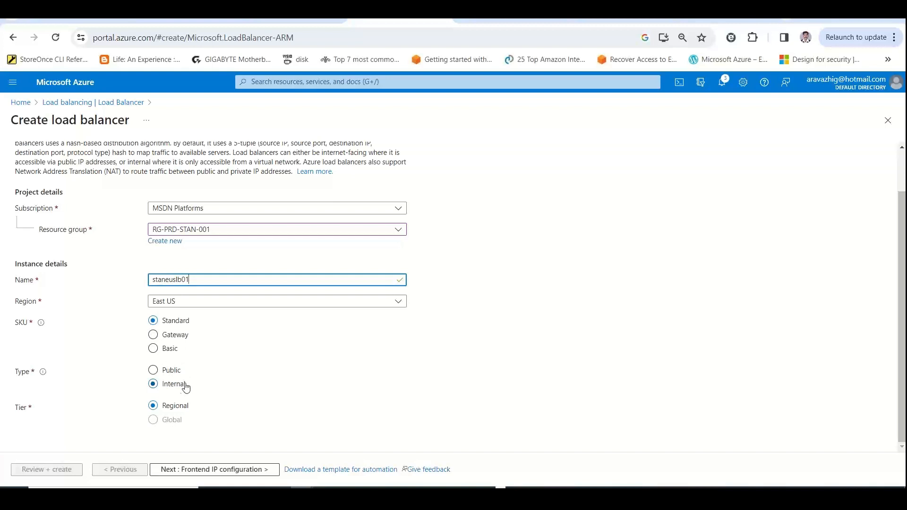
Switch to the Excel workbook and enter the heading "Tier" in cell A30 of the Load Balancers sheet
key(alt+Tab)
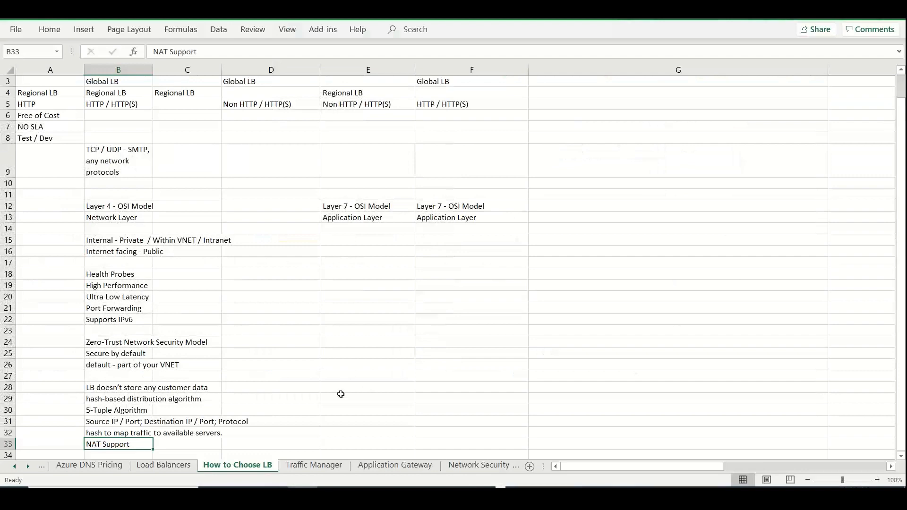
key(Down)
key(Down)
key(Down)
key(Down)
key(Down)
key(Down)
key(Down)
key(Down)
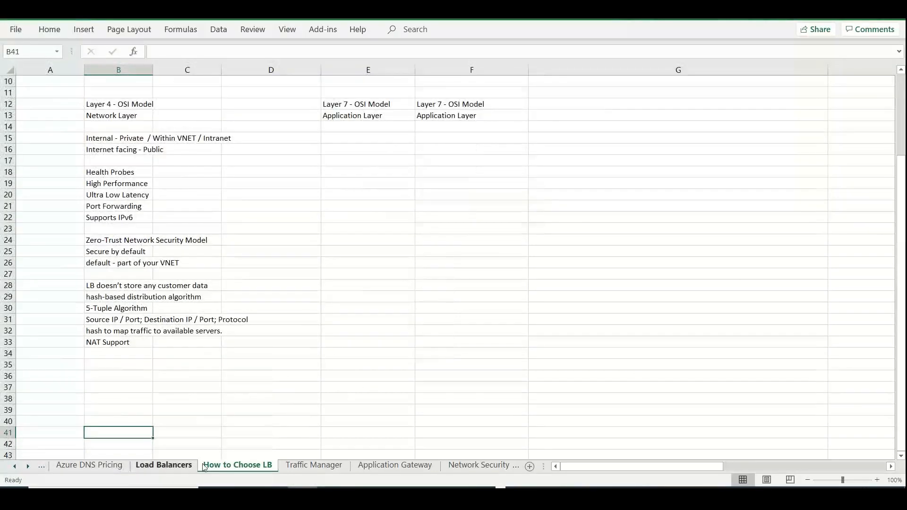
click(163, 465)
key(Down)
key(Down)
key(Down)
key(Down)
key(Down)
key(Down)
key(Down)
key(Down)
key(Down)
key(Down)
key(Down)
key(Down)
key(Down)
key(Down)
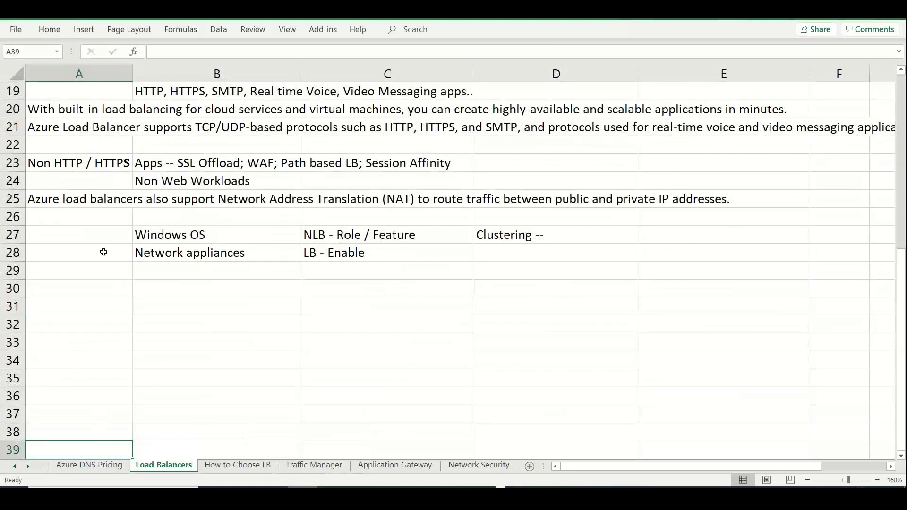
click(99, 283)
text(Tier)
key(Return)
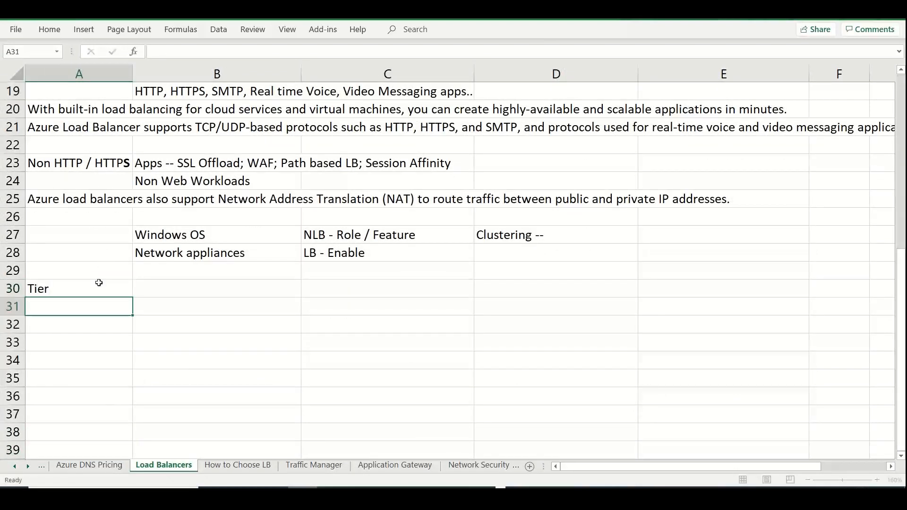
List "Basic", "Standard" and "Gateway" in cells A31 to A33, below the Tier heading
text(Basic)
key(Return)
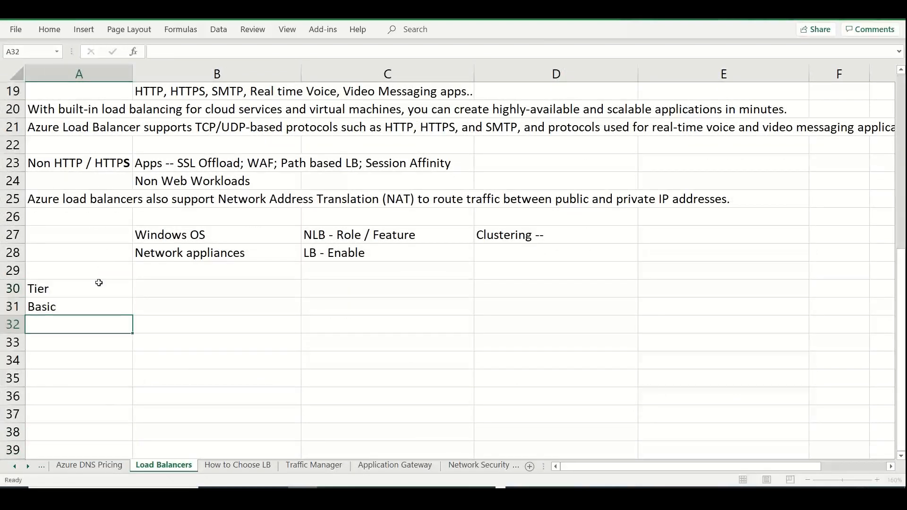
text(Standard)
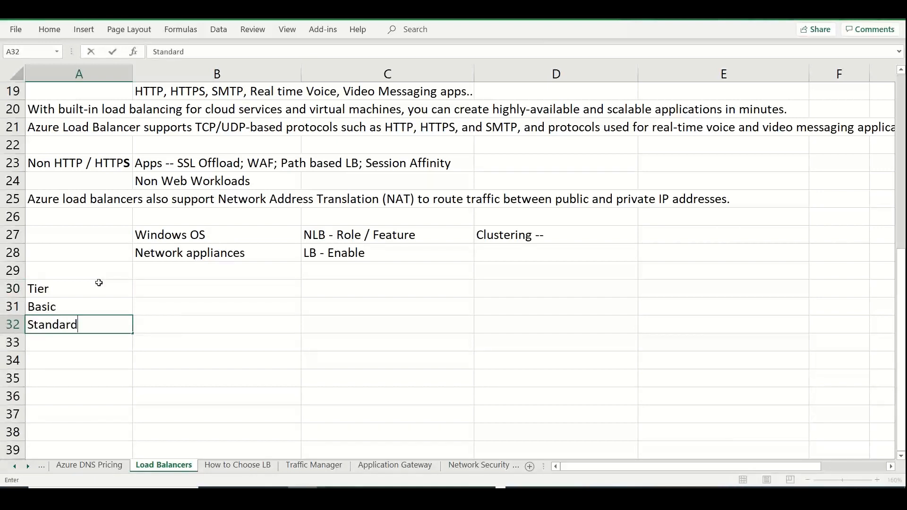
key(Return)
text(Gateway)
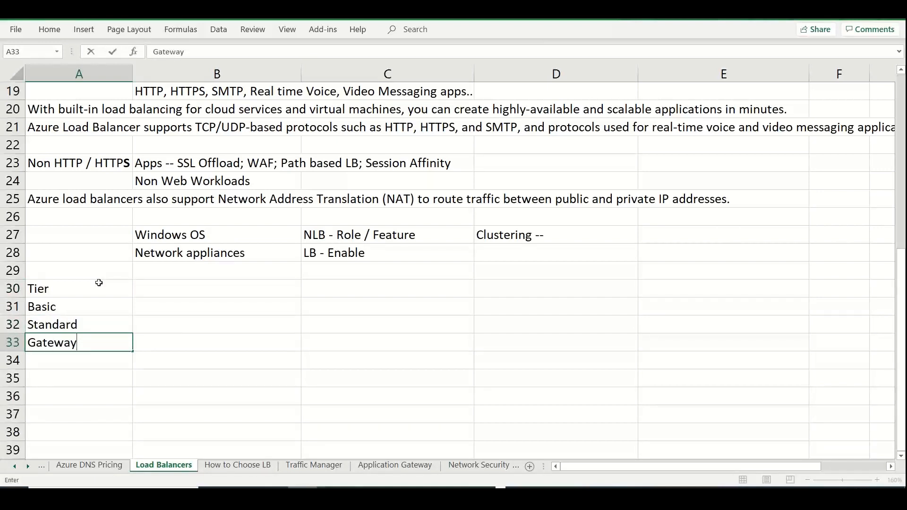
Extend the heading in cell A30 to "Tier / SKU"
double_click(94, 289)
text(/ SKU /)
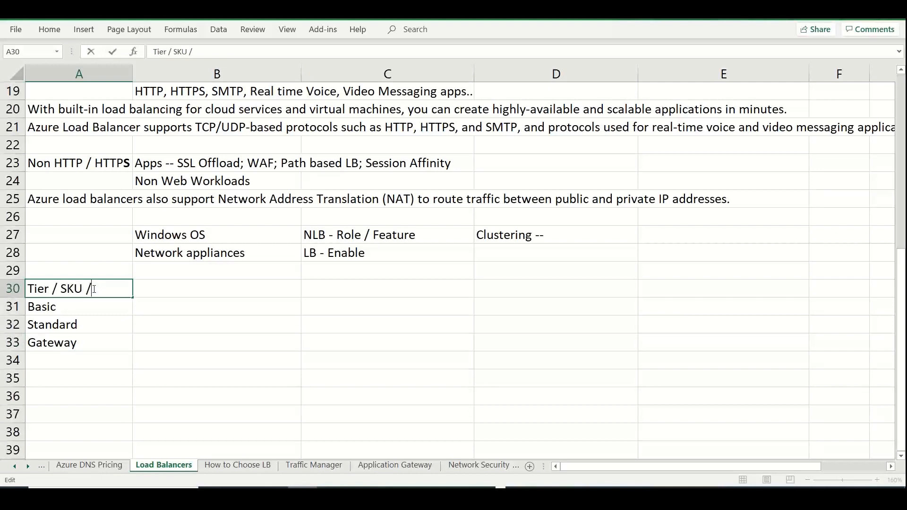
key(BackSpace)
key(BackSpace)
click(182, 317)
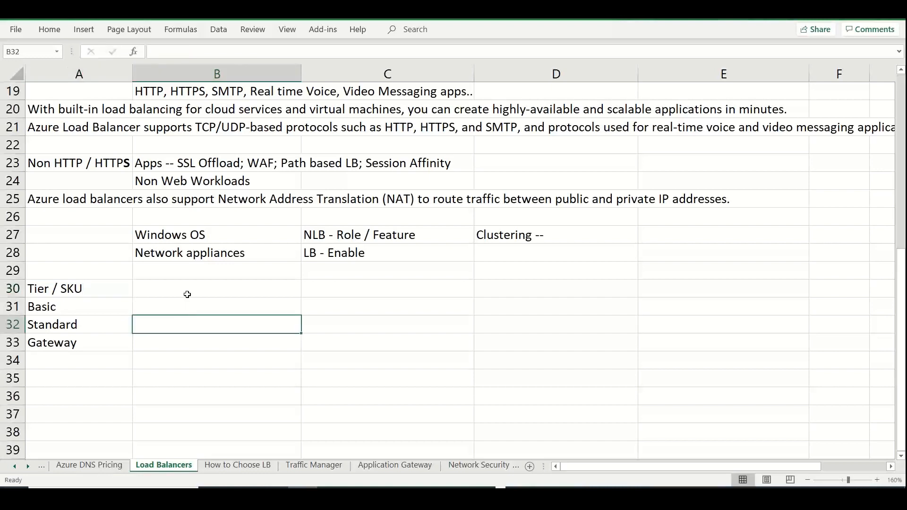
Check the load balancer type options in the Azure portal and enter "Public / Internal" in cell B32 of the Excel sheet, beside Standard
click(187, 294)
click(178, 323)
key(alt+Tab)
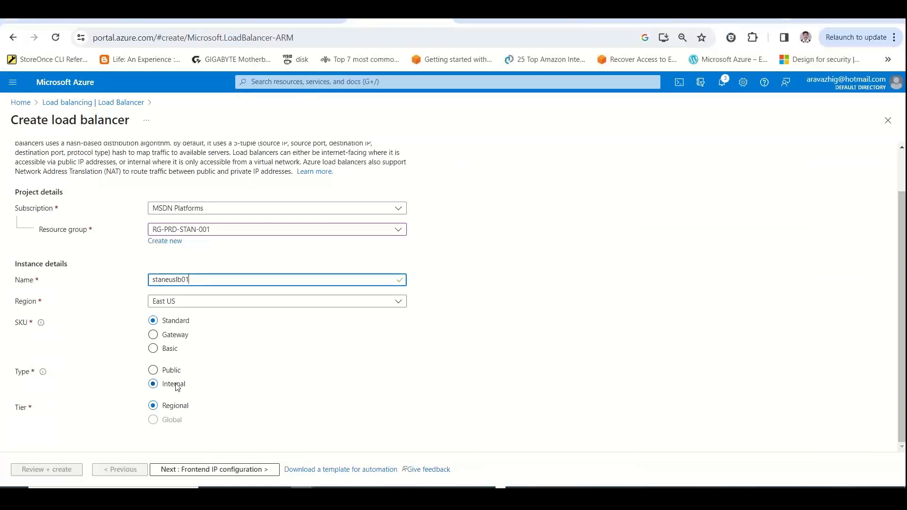
key(alt+Tab)
text(P)
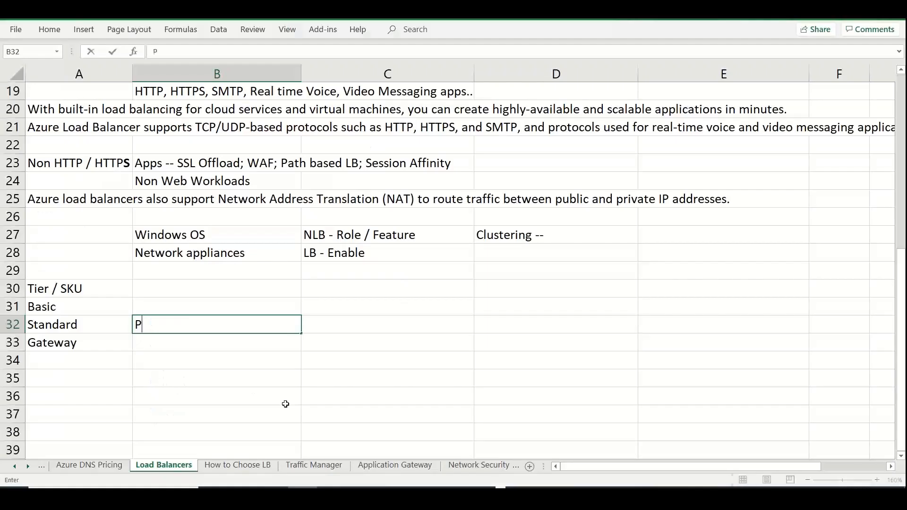
text(ublic / Interne)
text(l)
key(Tab)
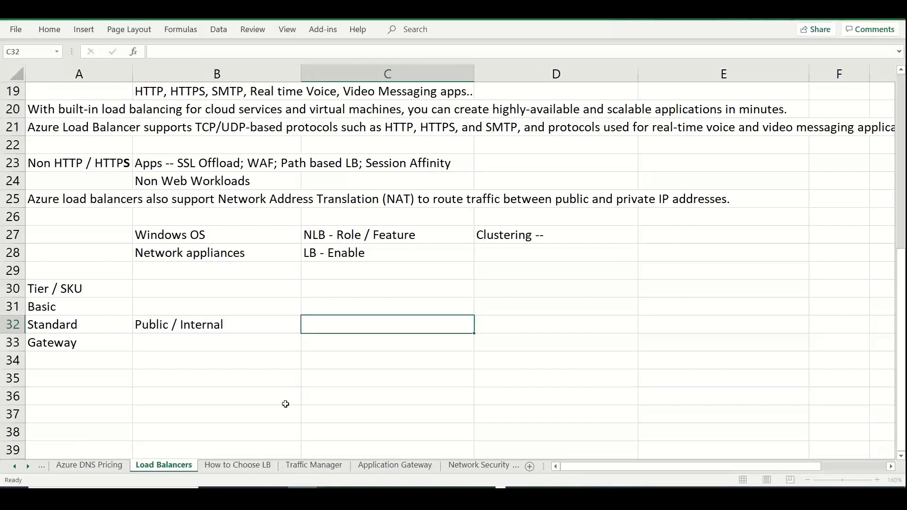
Switch to the Azure portal, set the load balancer type to Public, and return to the Excel workbook
key(alt+Tab)
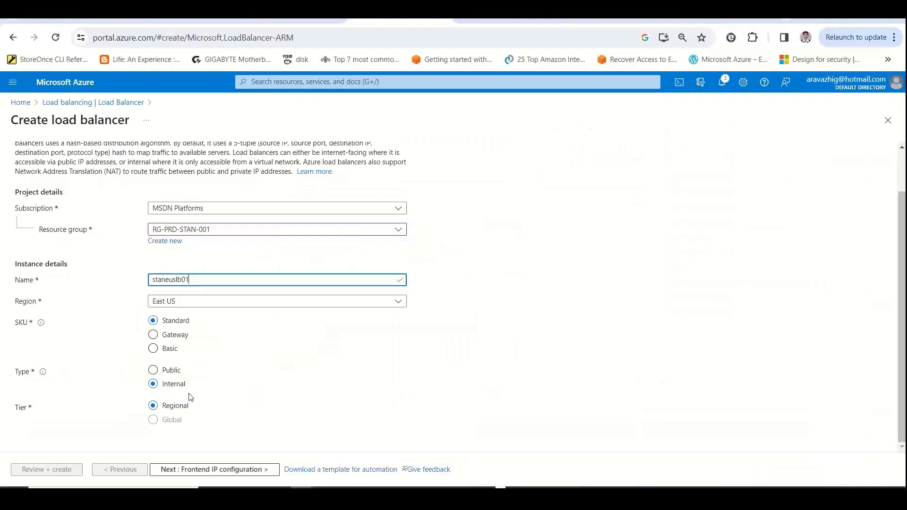
click(172, 372)
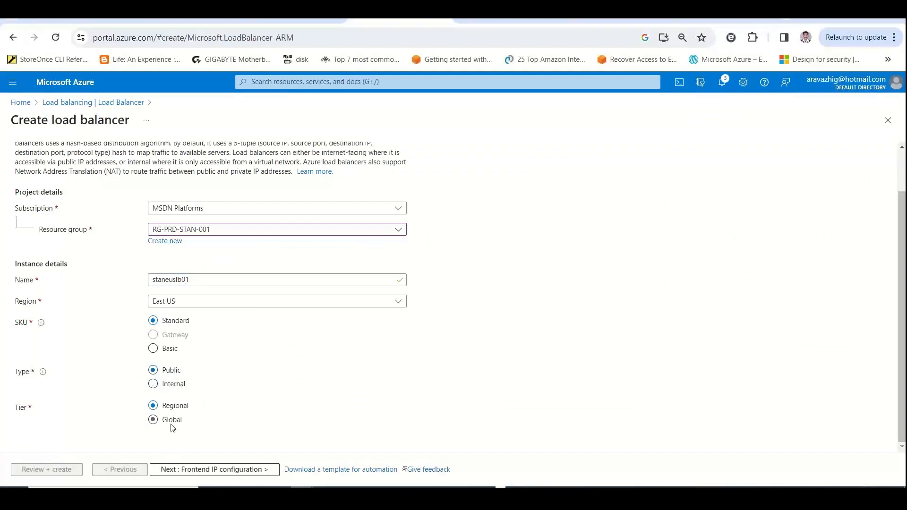
key(alt+Tab)
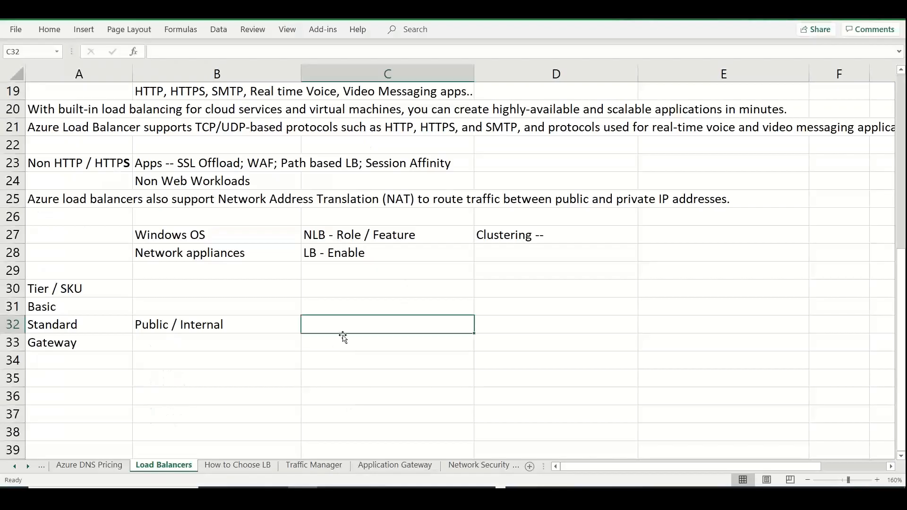
Enter "Public - Regional / Global" in cell C32 of Load Balancers, and switch back to the Azure portal
text(Pu)
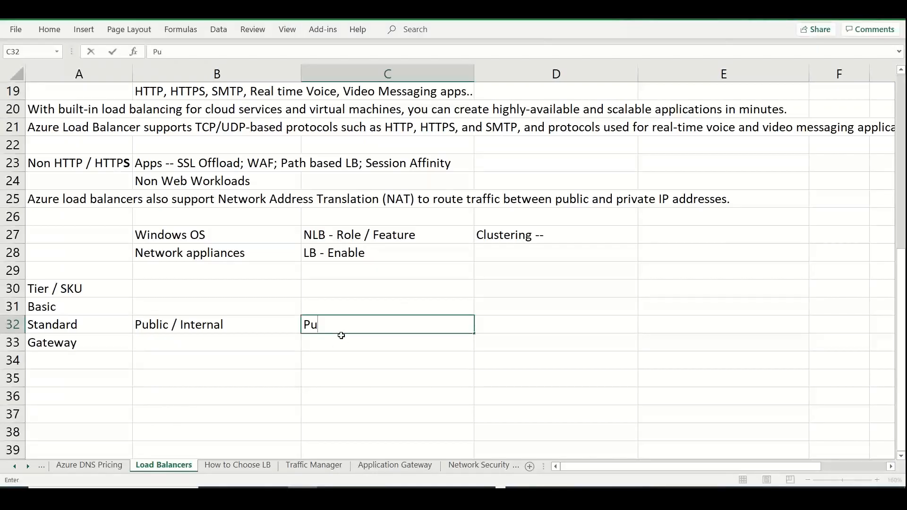
text(blic - Regioa)
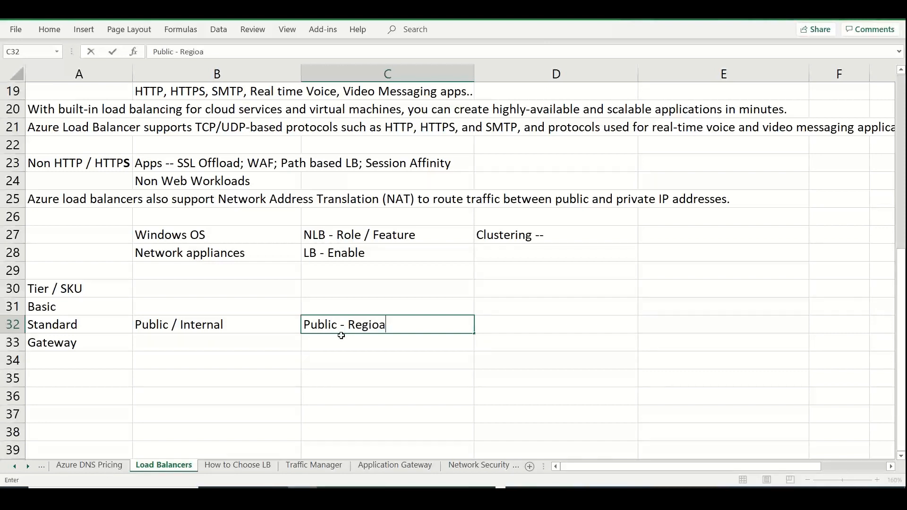
key(BackSpace)
text(nal / Global)
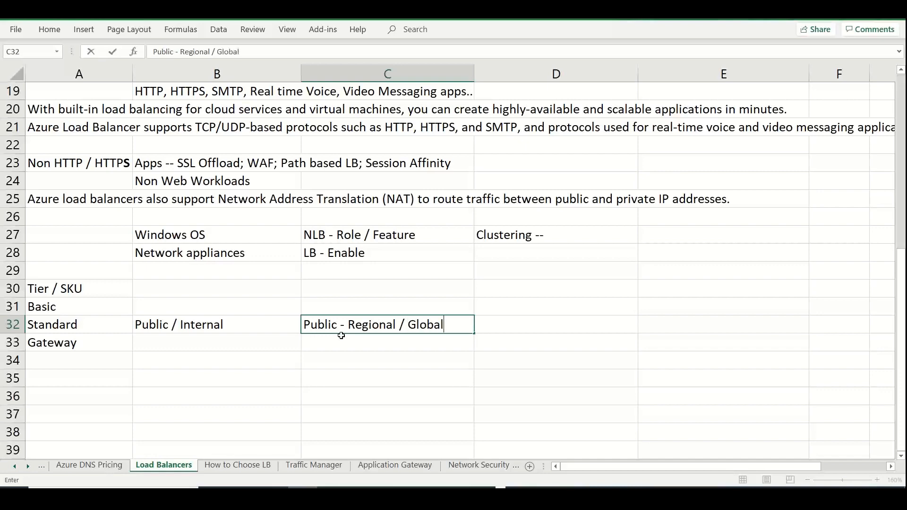
key(alt+Tab)
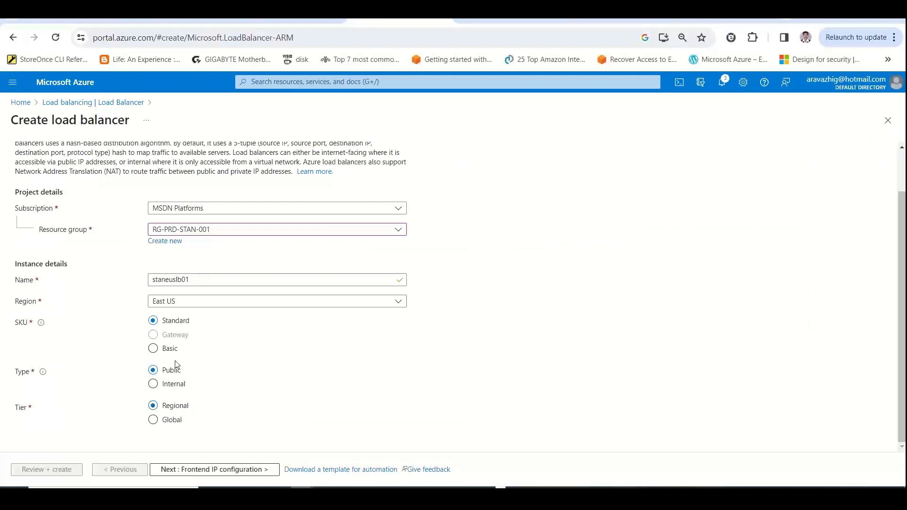
Set the load balancer type to Internal, switch to Excel, and enter "Internal" in B33 and "Regional Tier" in C33, beside Gateway
click(153, 384)
key(alt+Tab)
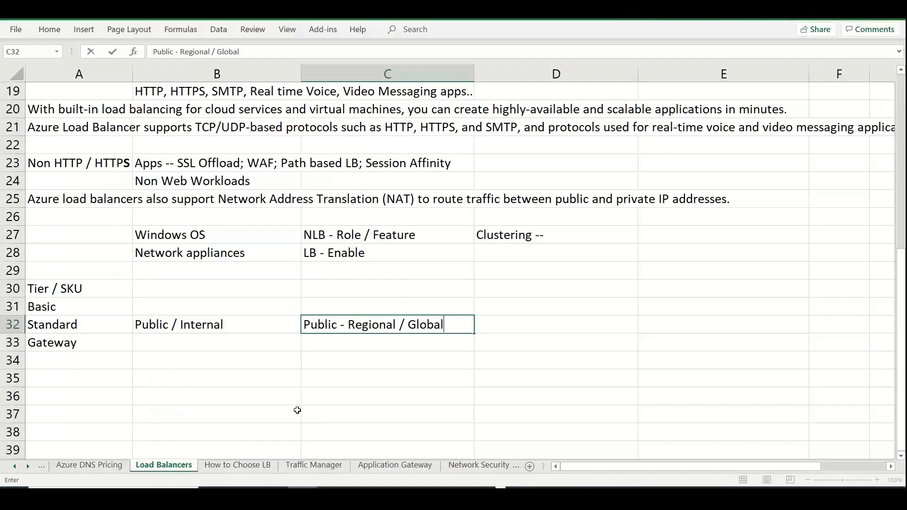
click(208, 350)
text(Internal)
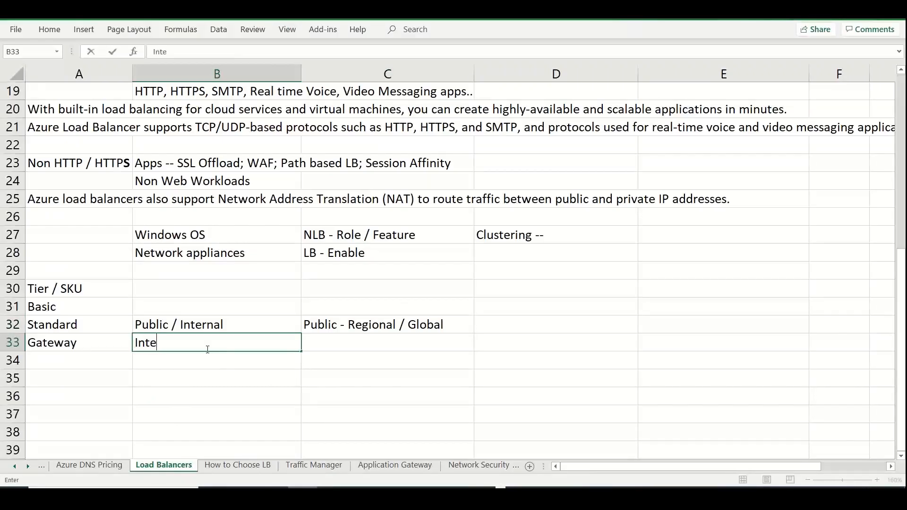
key(Tab)
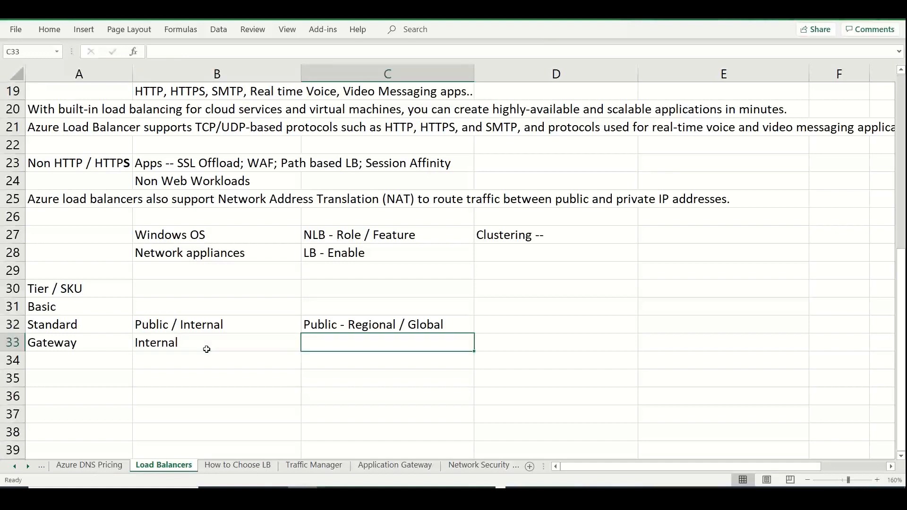
text(Regional Tier)
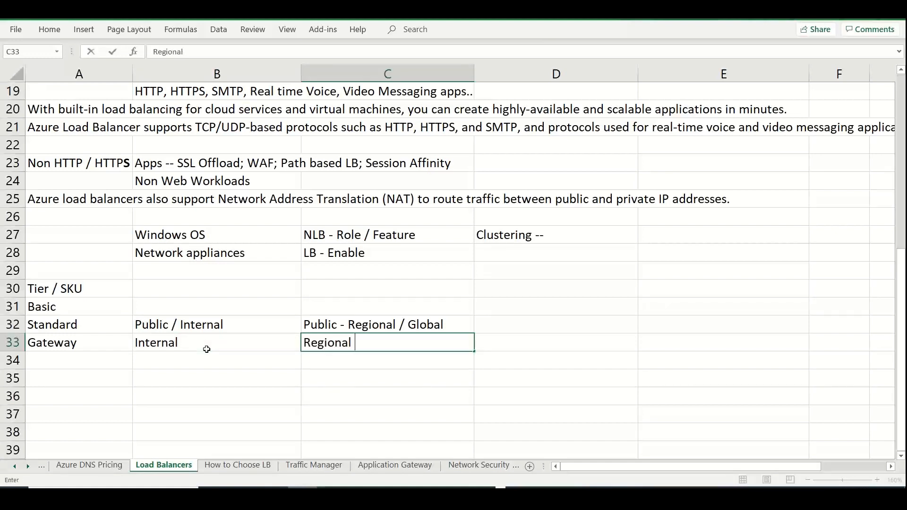
On the How to Choose LB sheet, enter "NVA -- Network devices" in cell C7 of the Gateway LB column
click(237, 465)
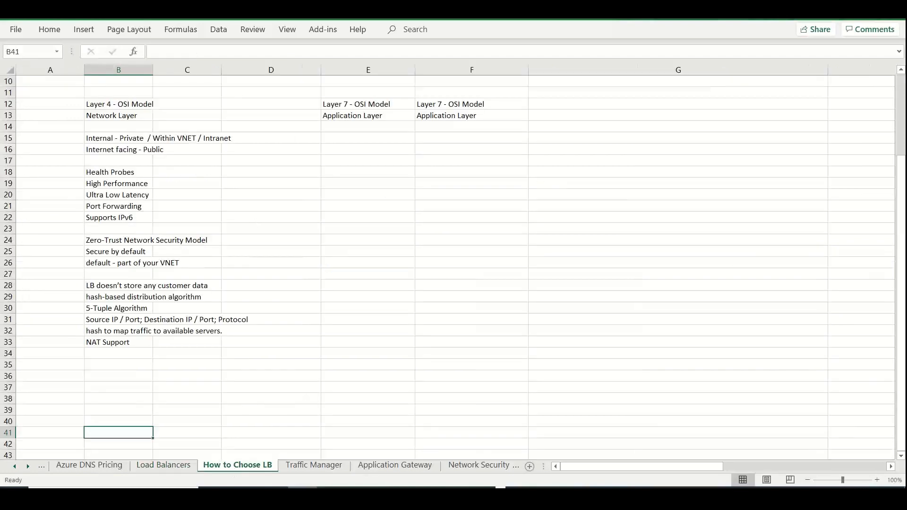
drag(901, 194, 901, 111)
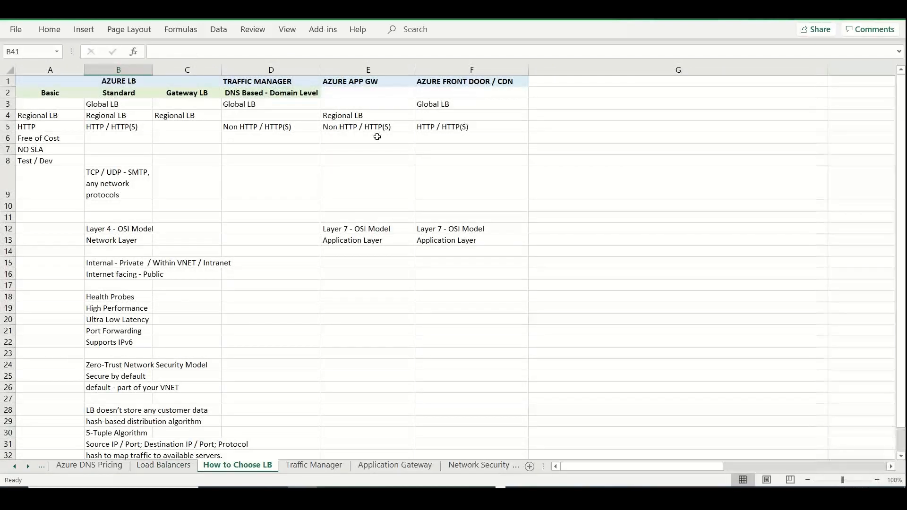
click(189, 96)
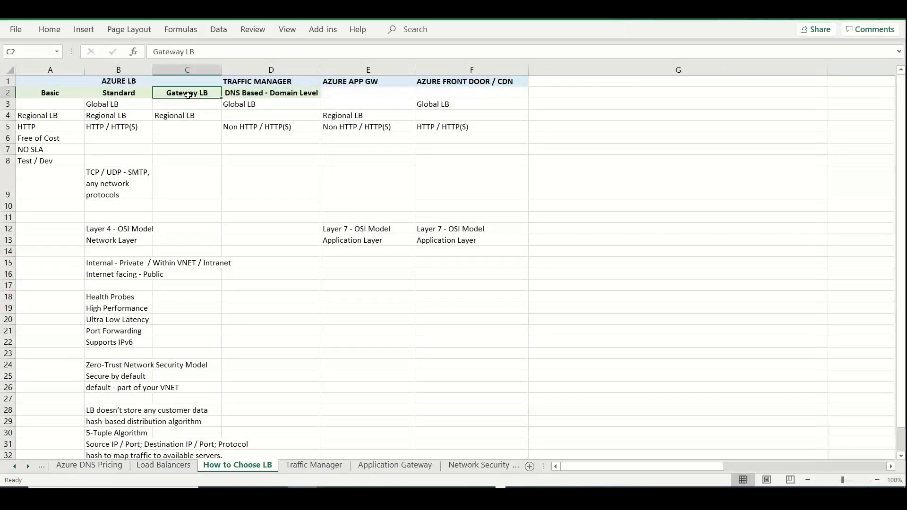
click(177, 148)
text(NVA --)
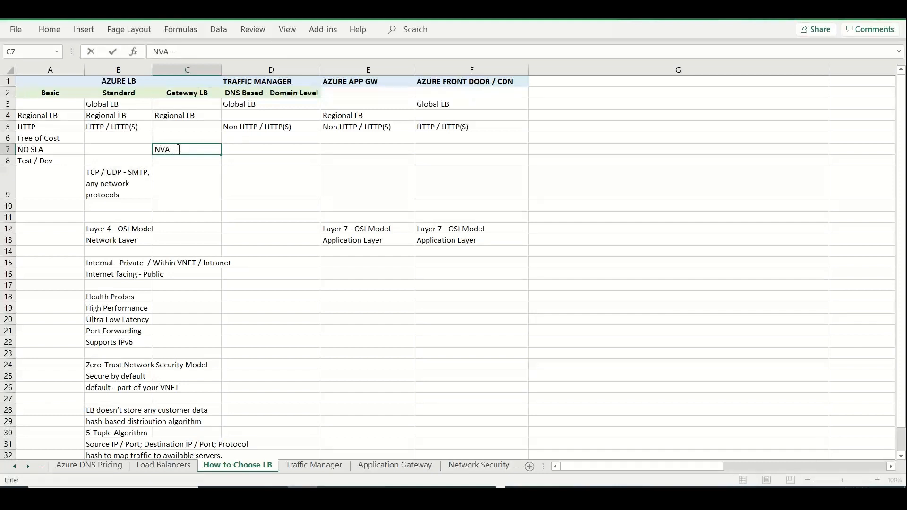
text( Network devices)
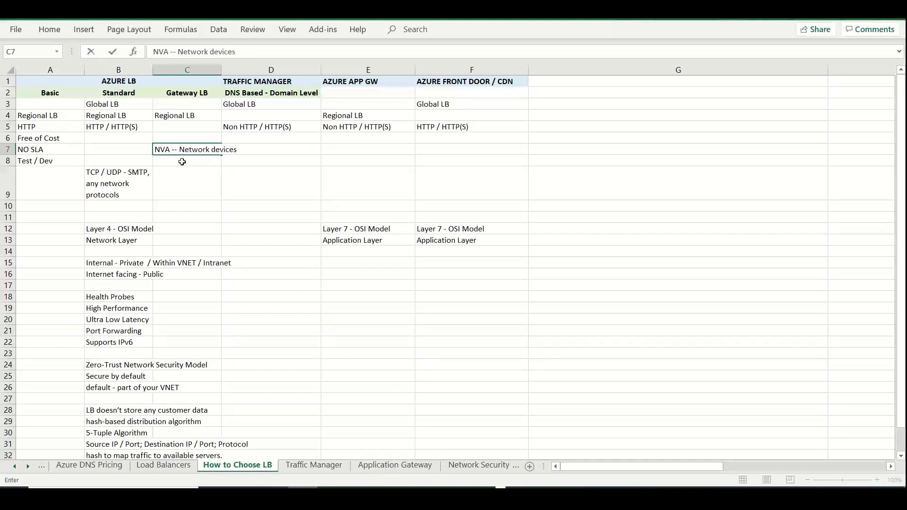
click(182, 162)
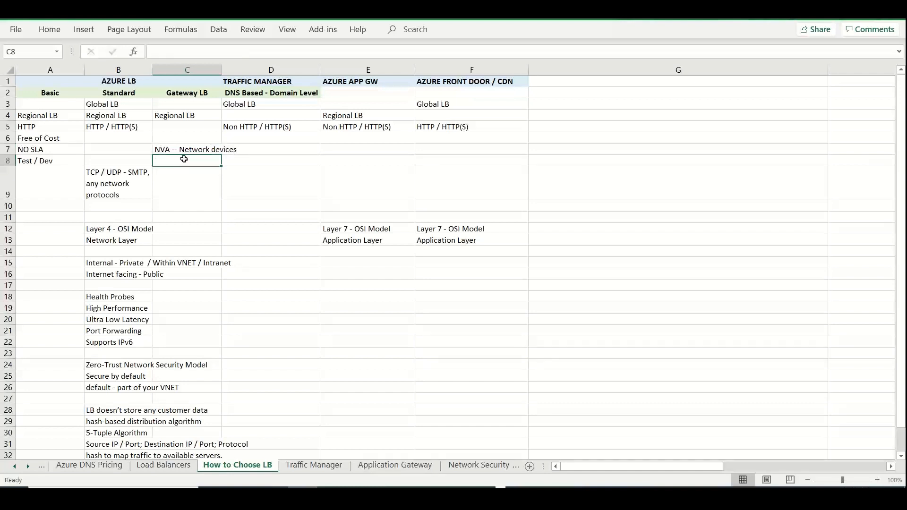
Widen columns A, B and C of the How to Choose LB sheet so their text fits
drag(221, 72, 275, 73)
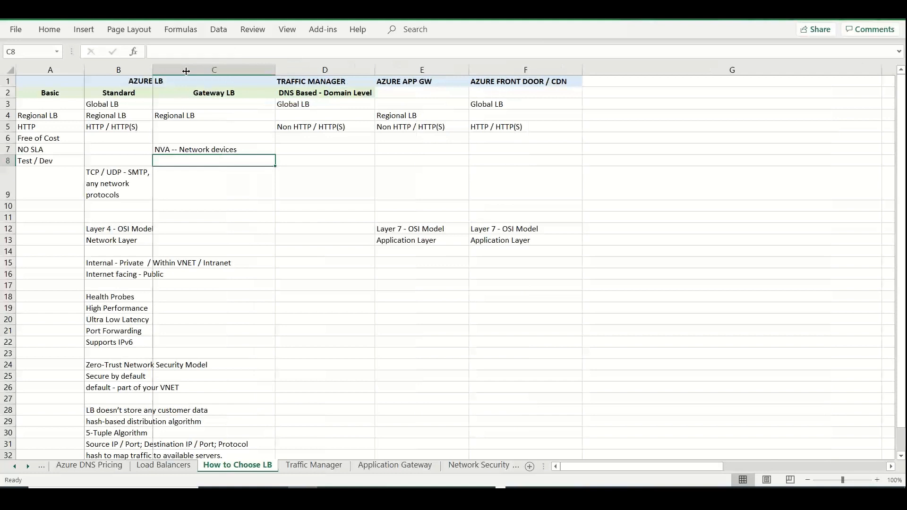
drag(152, 70, 185, 70)
drag(86, 70, 123, 71)
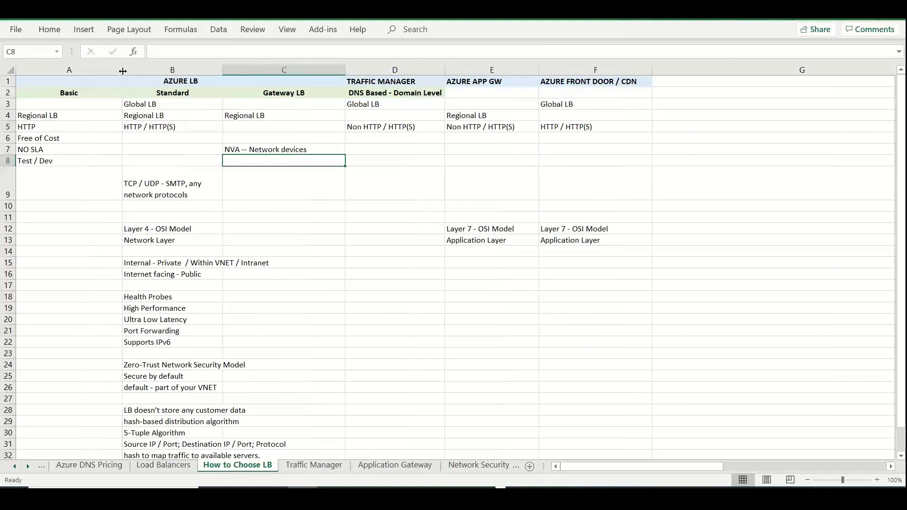
click(267, 115)
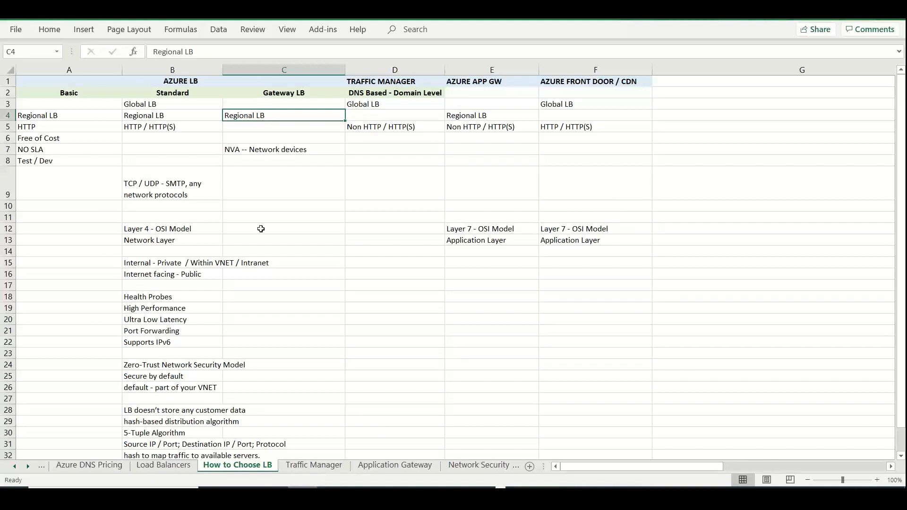
click(293, 215)
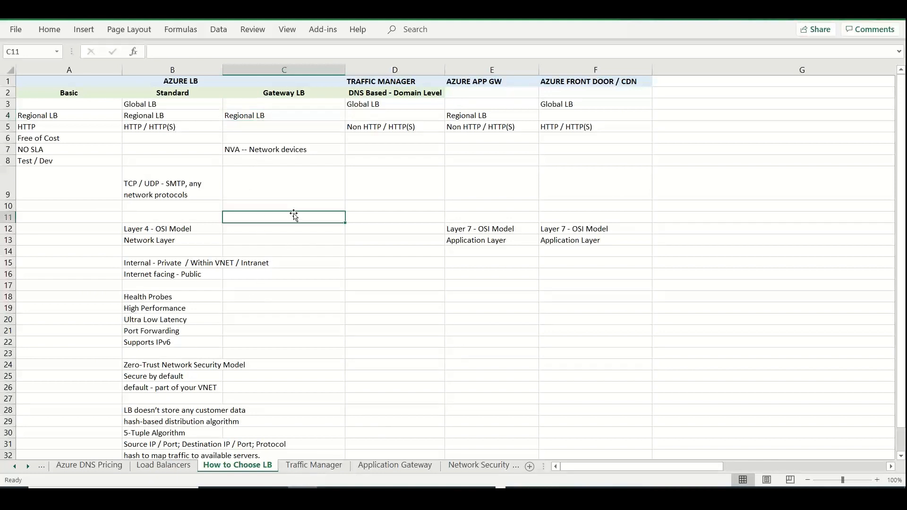
Check the Gateway SKU's type and tier options in the Azure portal, and enter "Internal" in cell C15 of the Excel sheet
key(alt+Tab)
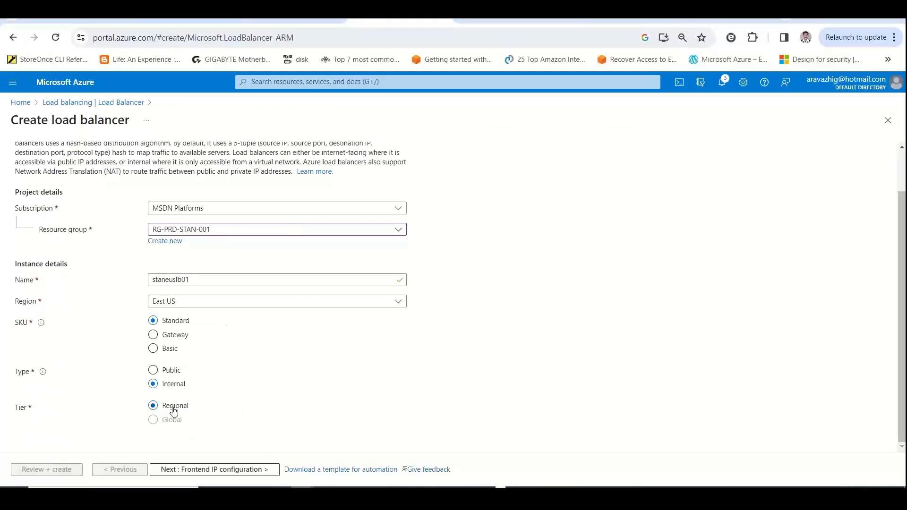
click(182, 335)
key(alt+Tab)
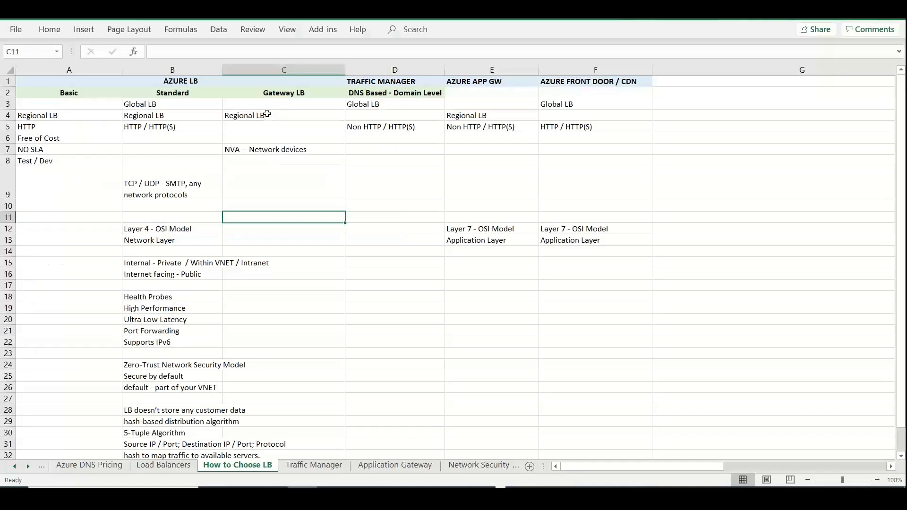
click(292, 264)
text(Inte)
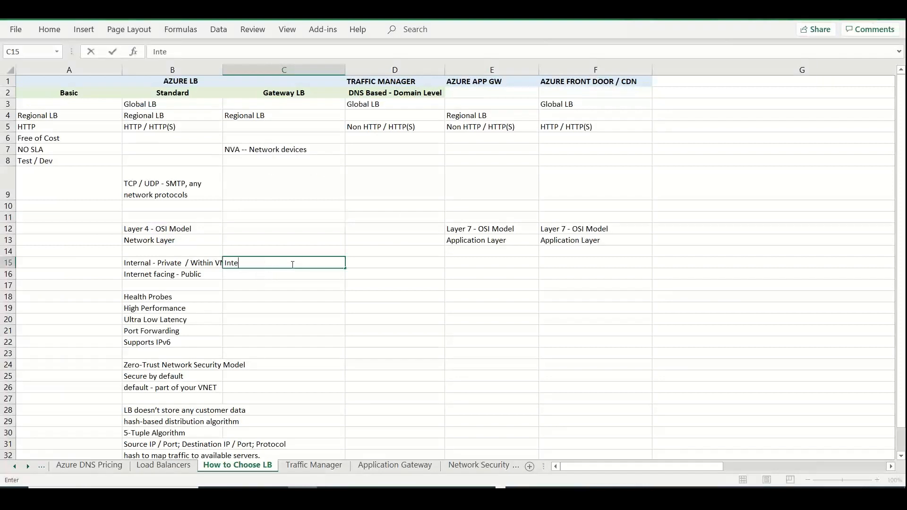
text(rnal)
click(286, 329)
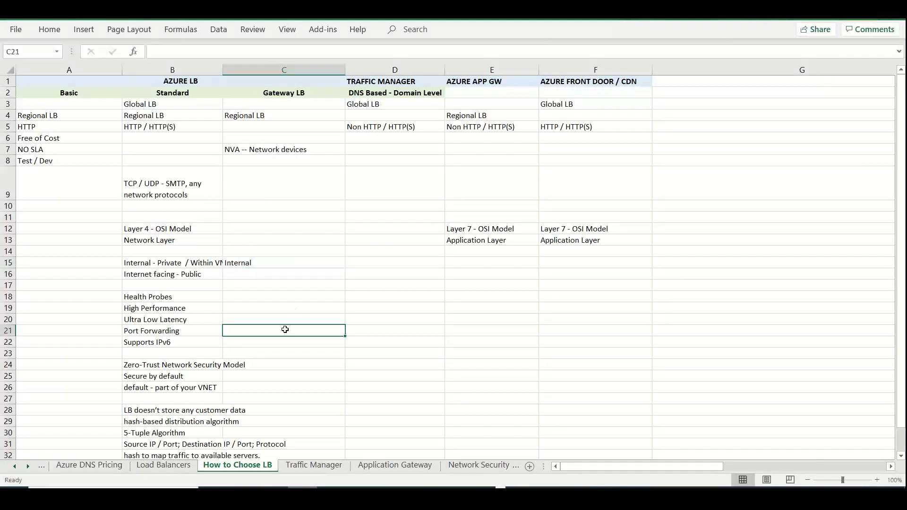
Select the Basic SKU in the Azure portal and copy "retired on September 30, 2025" from its notice into cell A10 of the Excel sheet
key(alt+Tab)
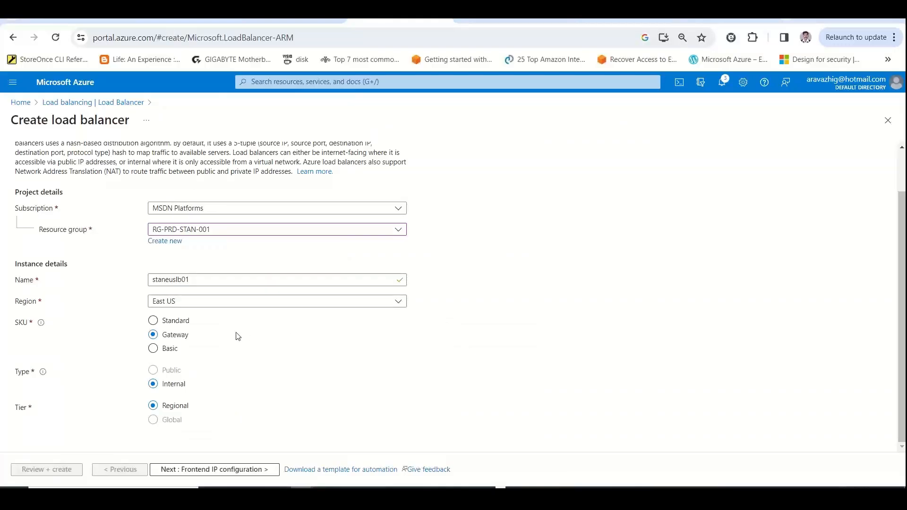
click(180, 323)
click(170, 350)
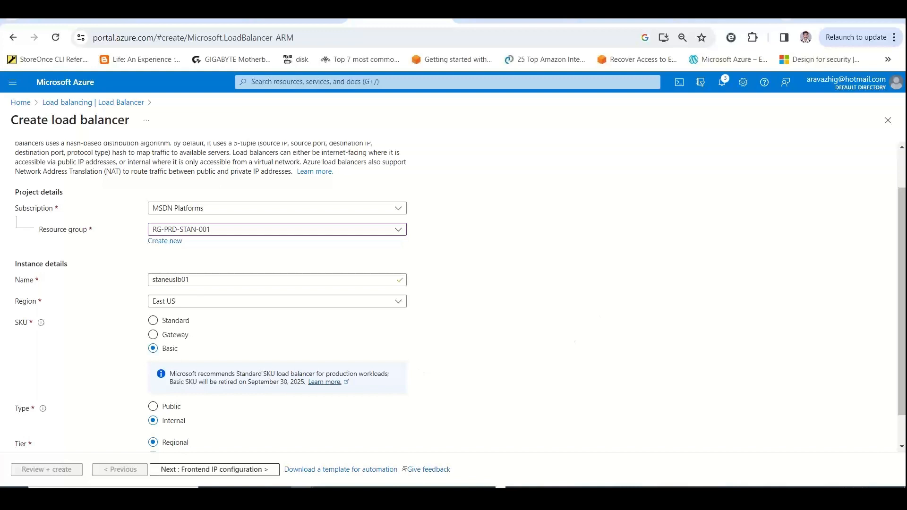
scroll(425, 331, down, 1)
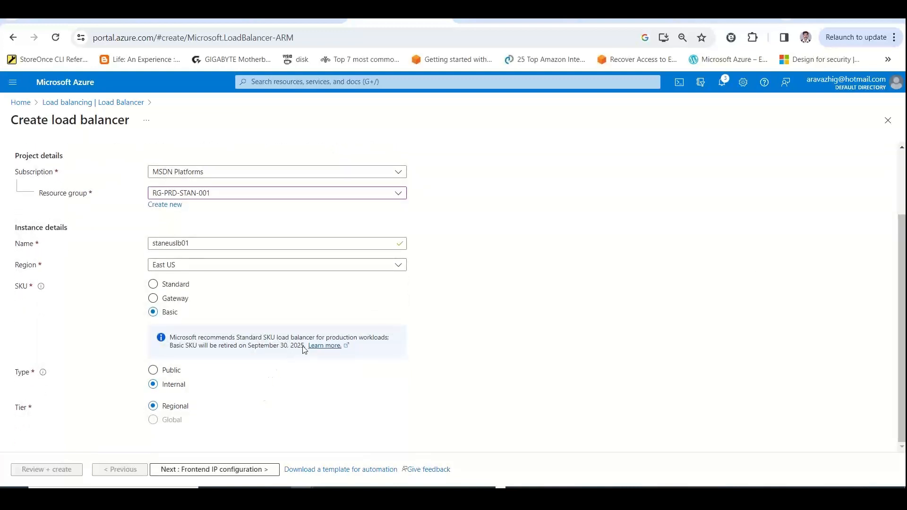
drag(303, 349, 220, 350)
key(ctrl+c)
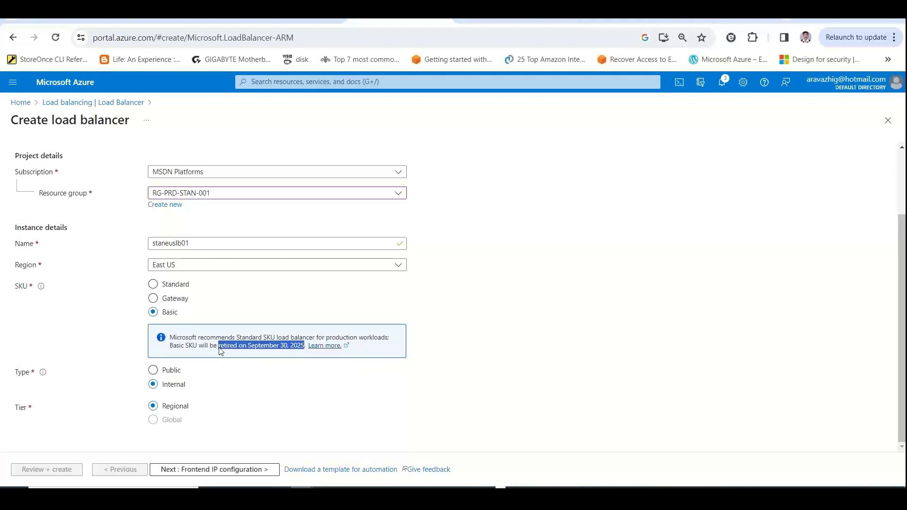
key(alt+Tab)
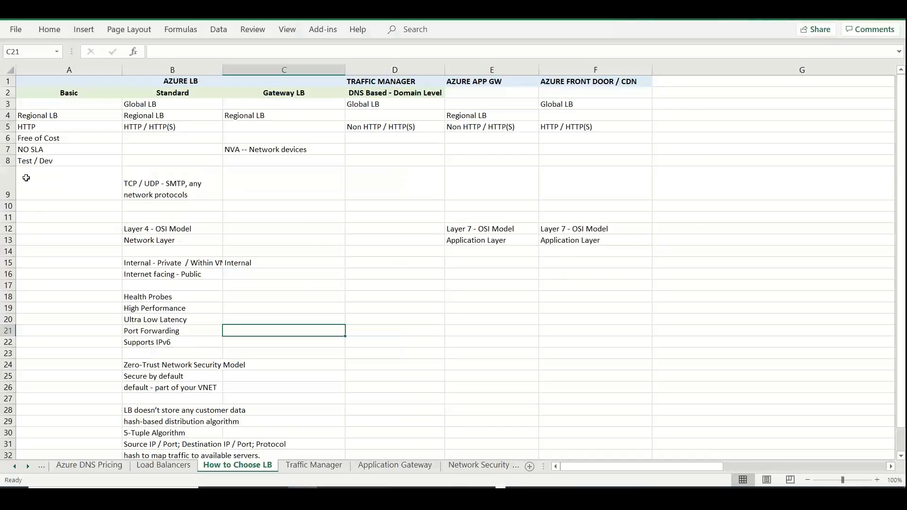
click(37, 205)
key(ctrl+v)
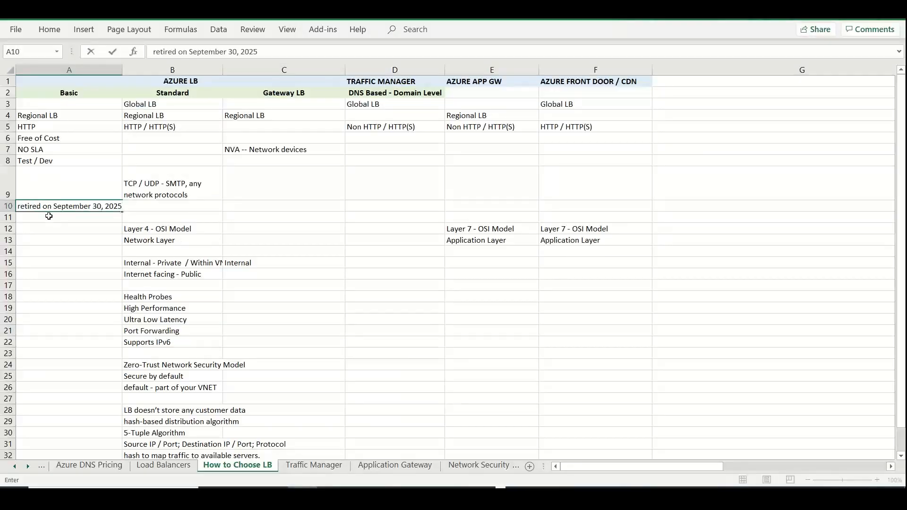
key(Return)
Enter "Prod / Business Critical" in cell B8 of the Standard column
double_click(65, 160)
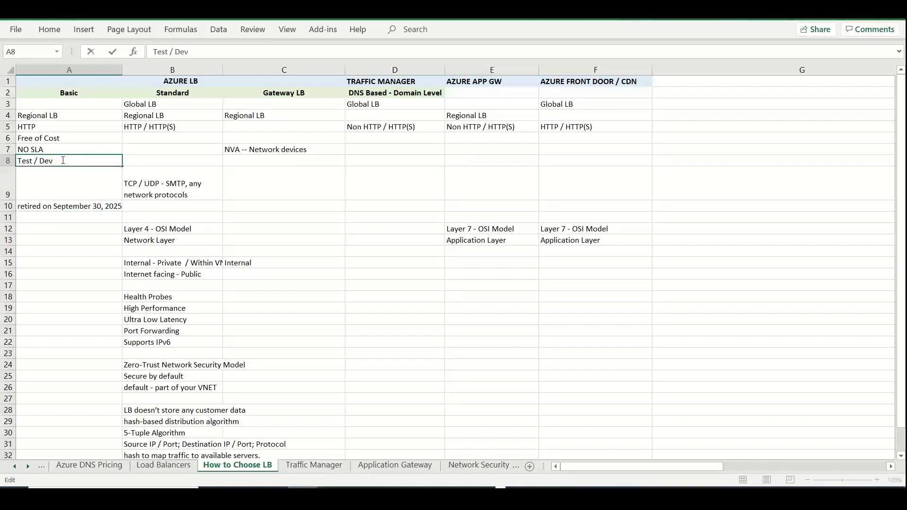
click(156, 161)
text(Pr)
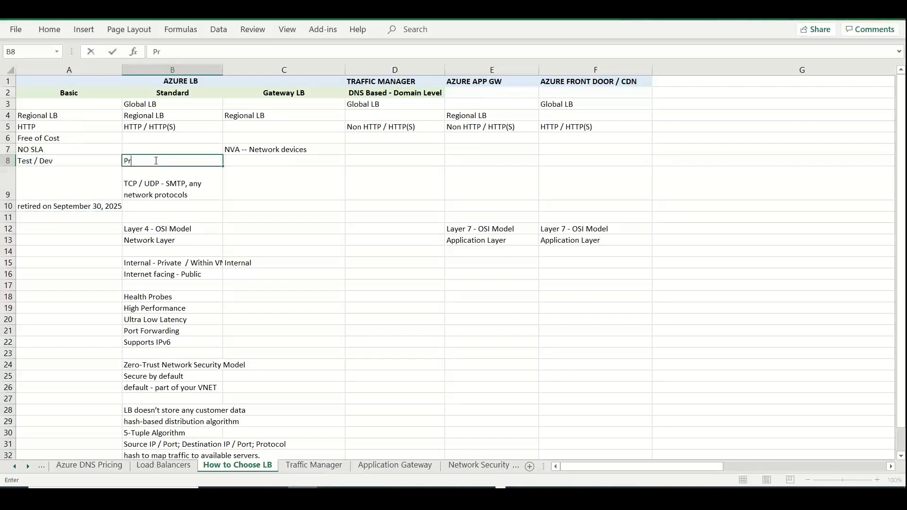
text(od / Busines)
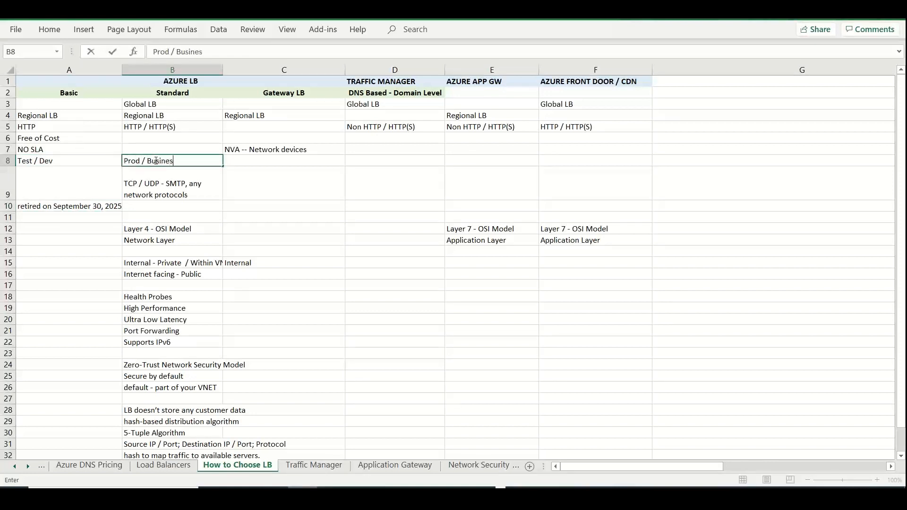
text(s Critical)
Extend the Basic column's entry in cell A8 to "Test / Dev [Non Production]"
click(100, 160)
double_click(100, 160)
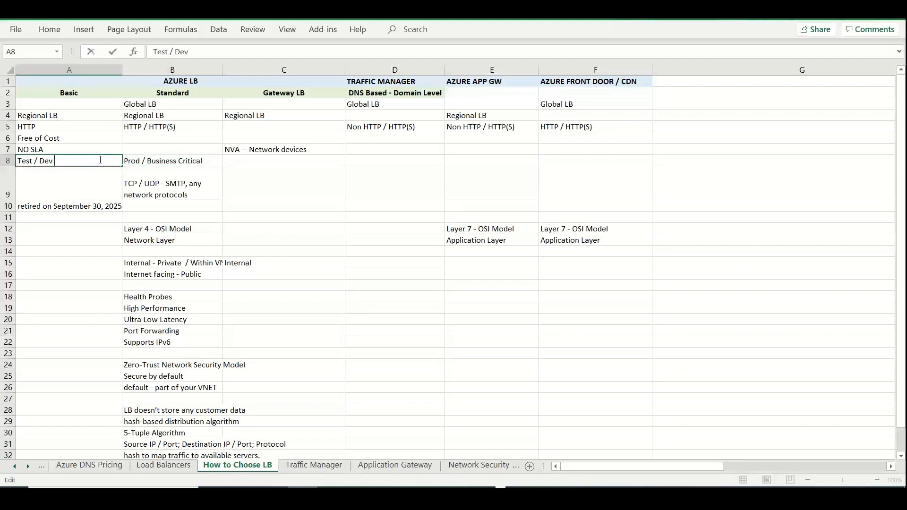
text([Non Production)
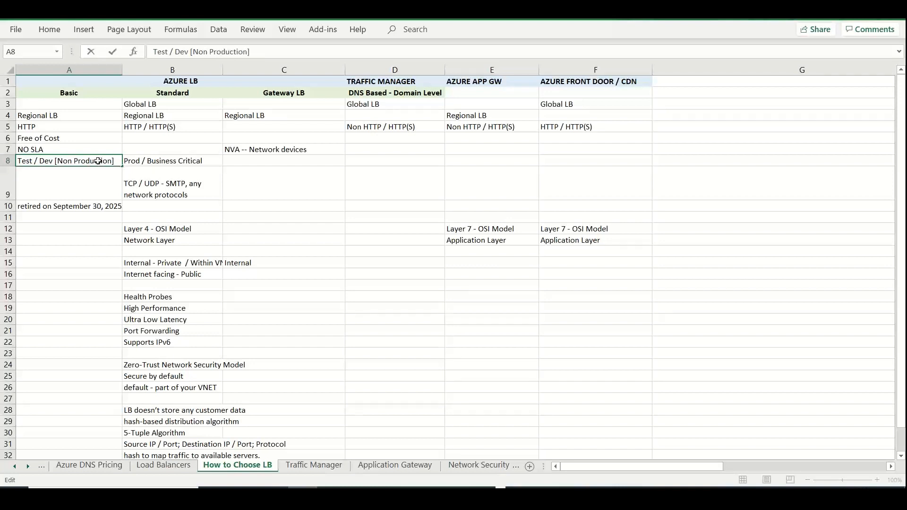
click(48, 127)
double_click(48, 127)
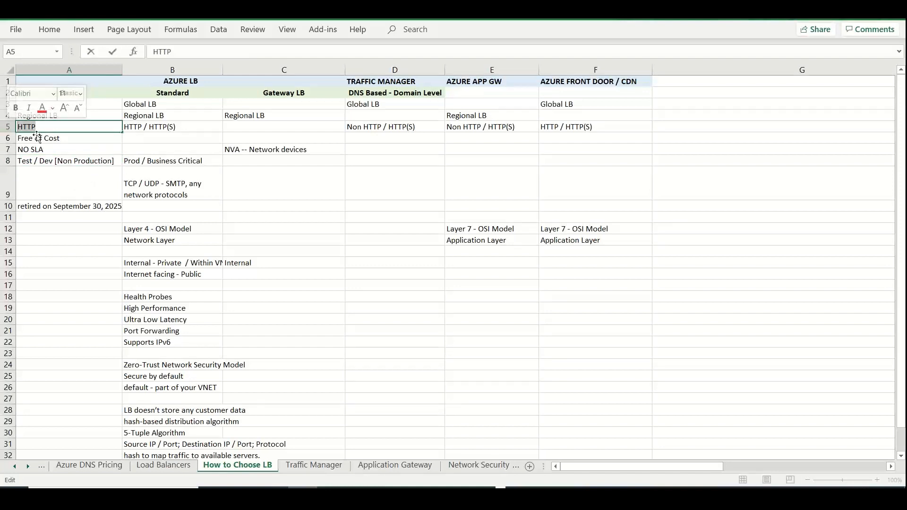
click(61, 218)
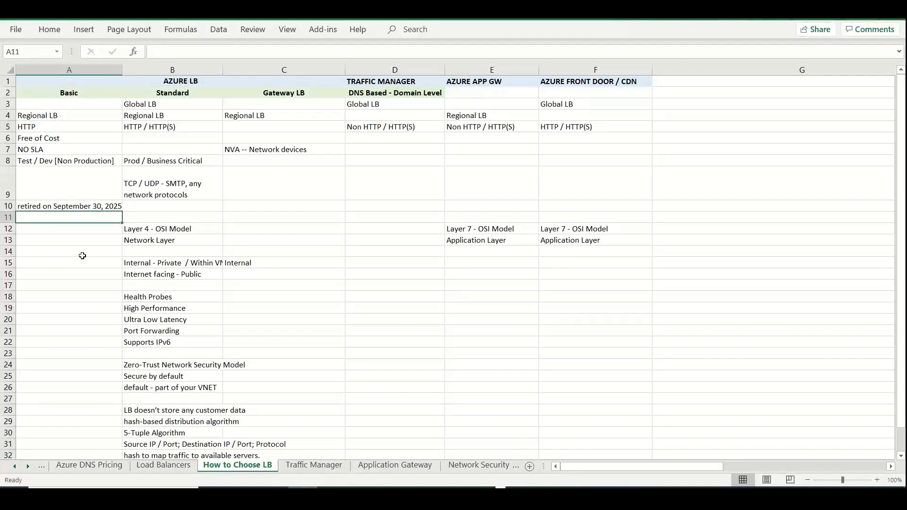
Switch to the Azure portal and set the load balancer's SKU to Standard and its type to Public
key(alt+Tab)
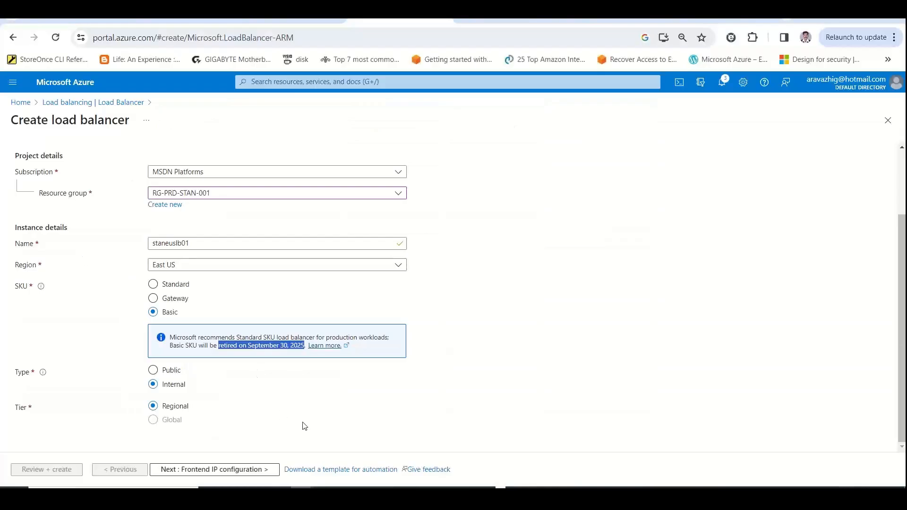
click(179, 285)
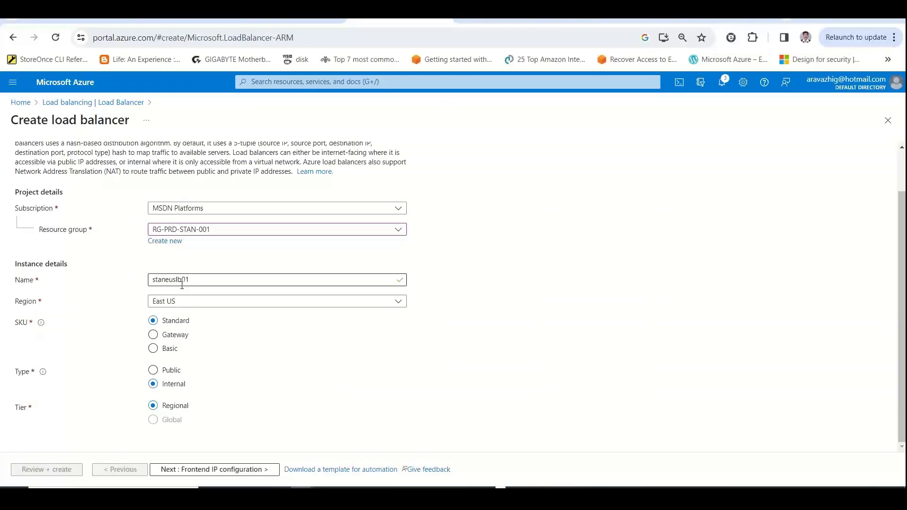
click(173, 373)
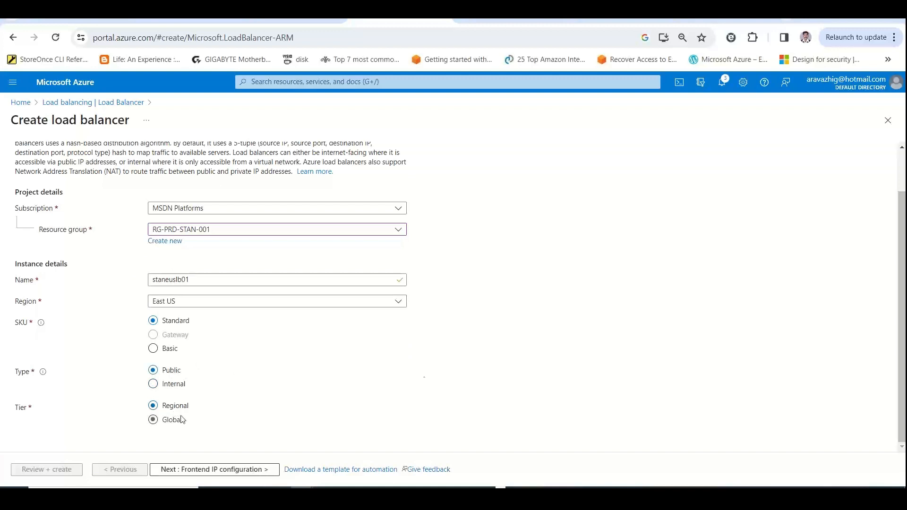
scroll(453, 293, up, 1)
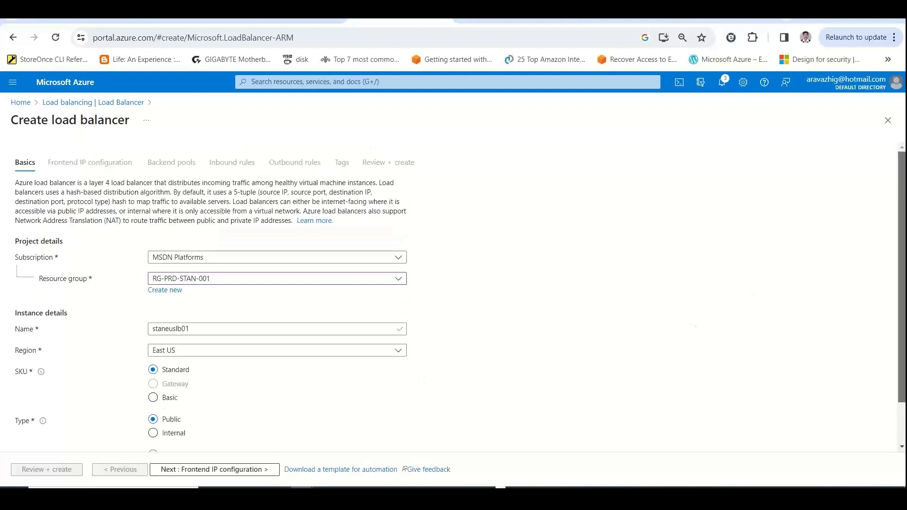
Proceed to the load balancer's frontend IP configuration stage and copy the sentence describing what a frontend IP configuration is
scroll(355, 354, down, 1)
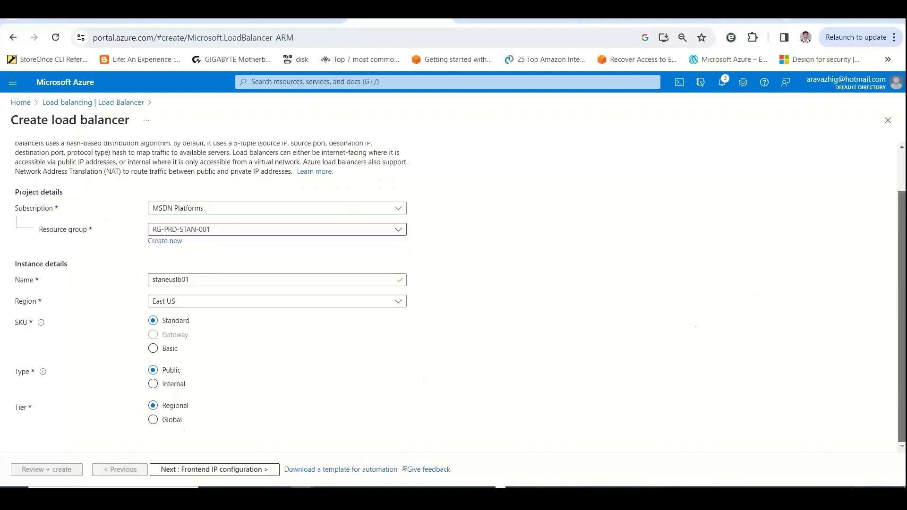
click(201, 471)
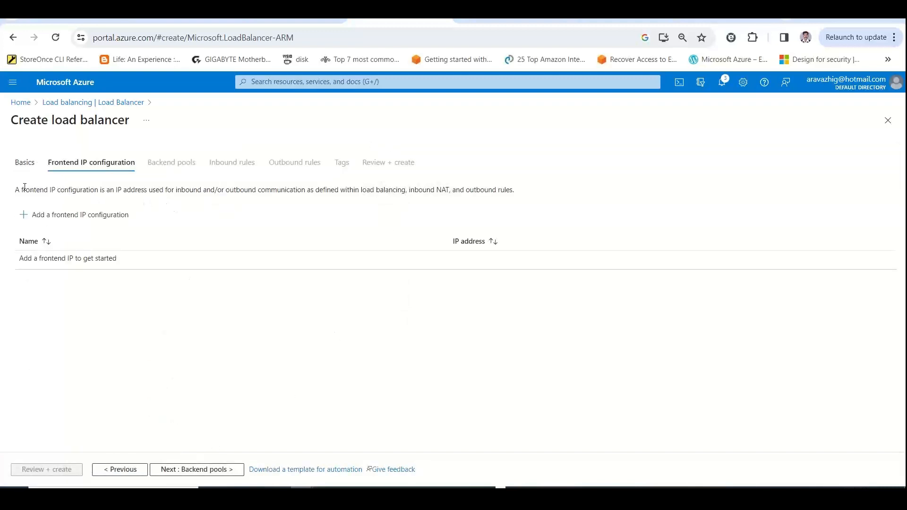
drag(15, 191, 511, 191)
key(ctrl+c)
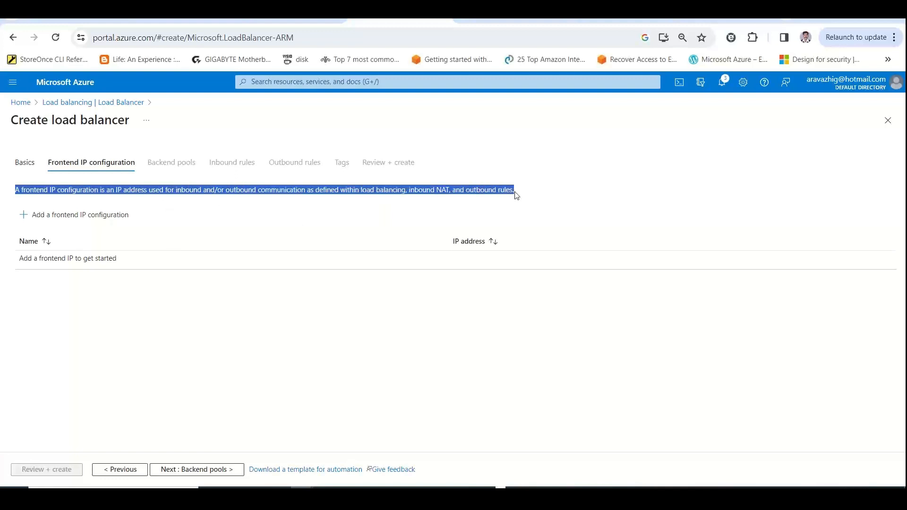
Switch to the Excel workbook's Load Balancers sheet and make "Standard" in cell A32 bold
key(alt+Tab)
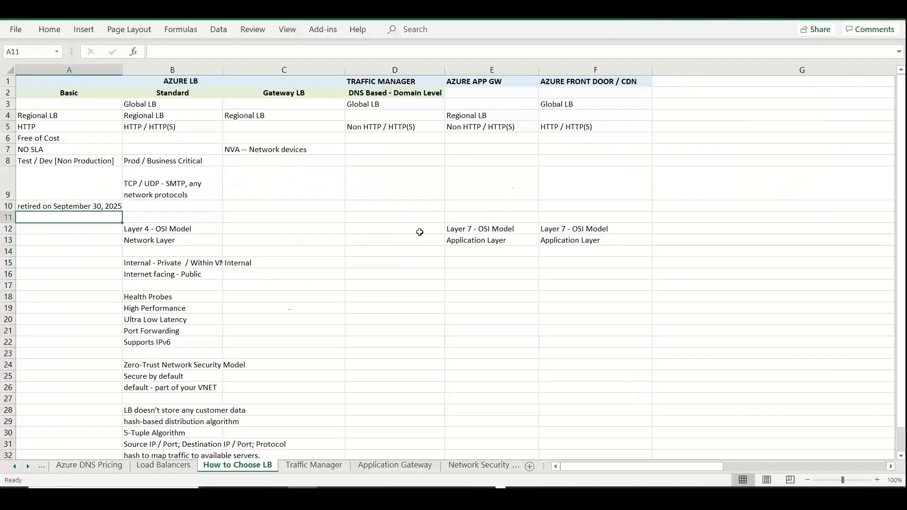
click(69, 321)
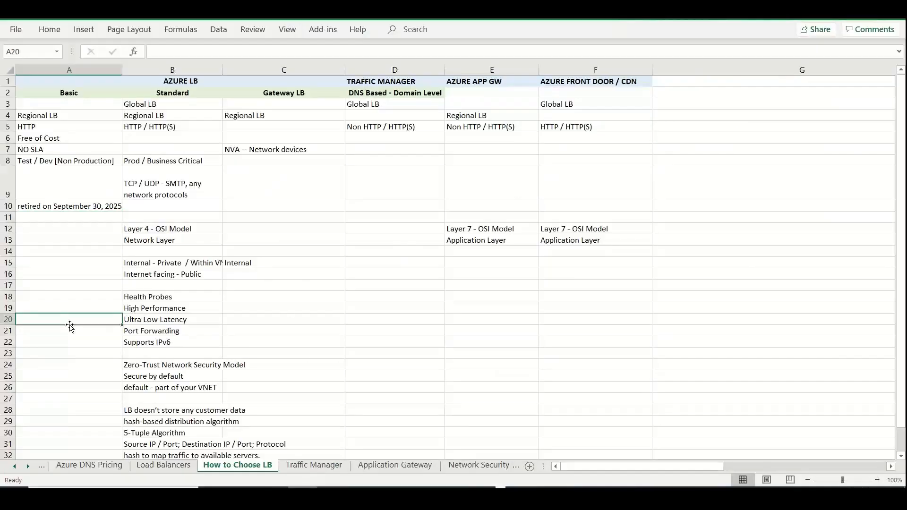
click(164, 465)
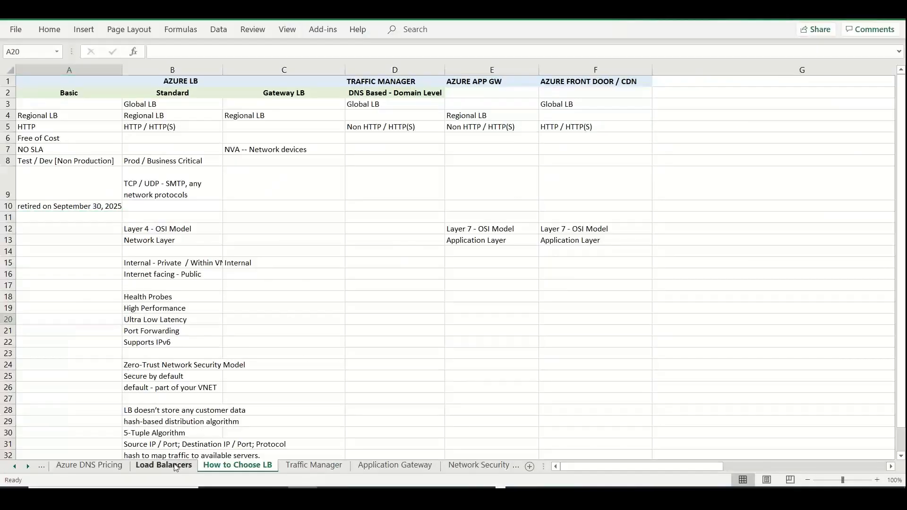
click(86, 386)
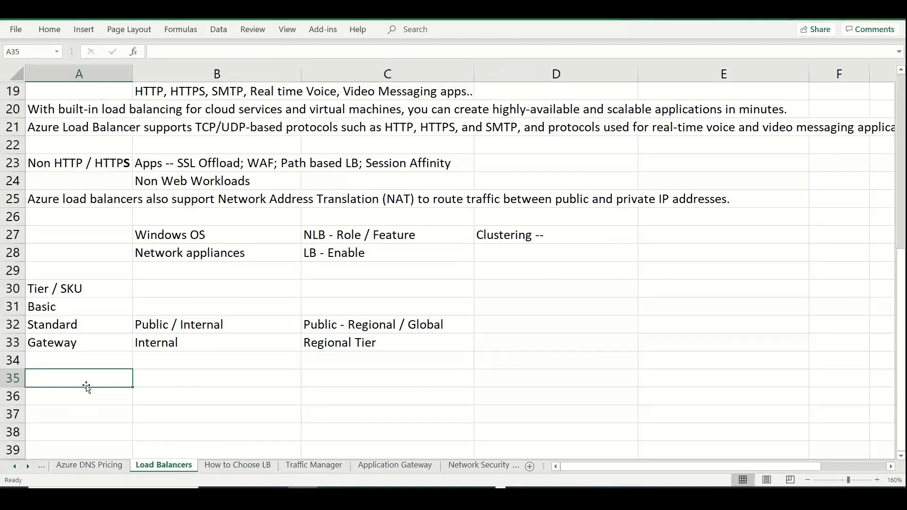
drag(81, 308, 387, 350)
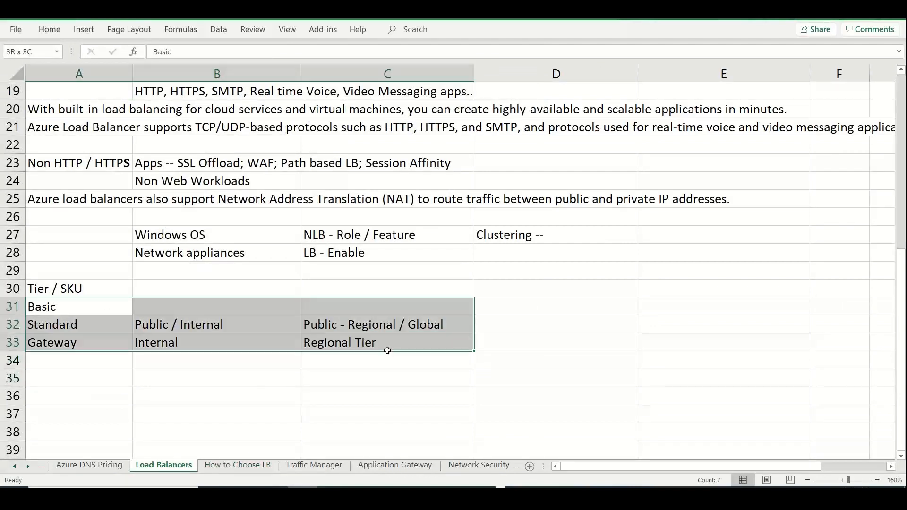
click(82, 326)
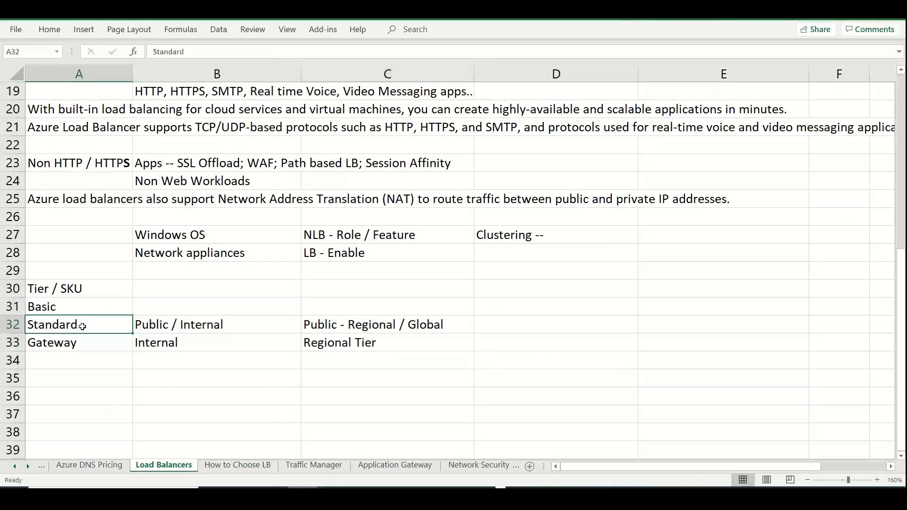
double_click(38, 328)
double_click(38, 328)
key(ctrl+b)
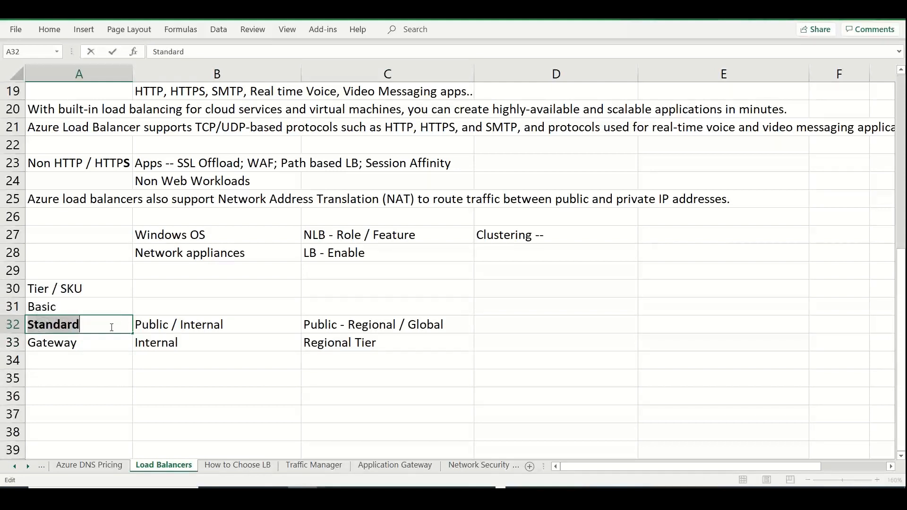
Make the word "Public" in cell B32 and the word "Regional" in cell C32 bold
double_click(159, 324)
double_click(159, 324)
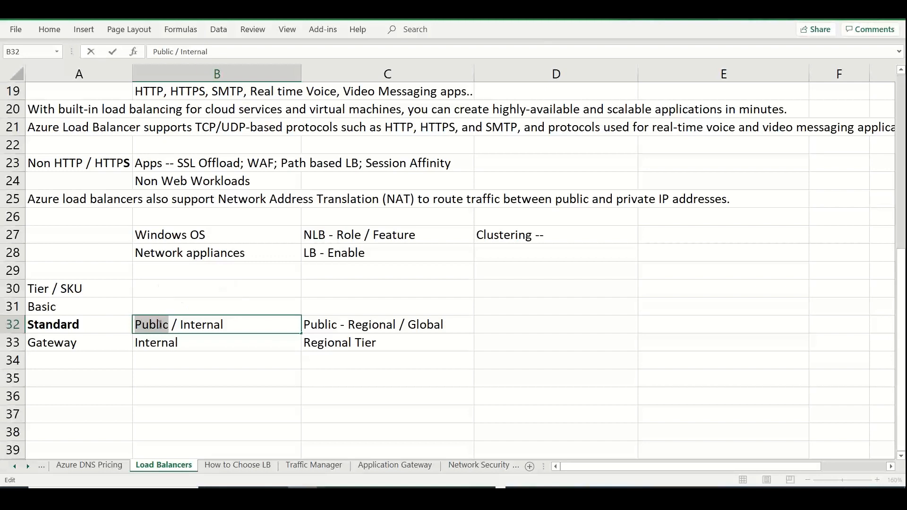
key(ctrl+b)
double_click(383, 326)
double_click(383, 326)
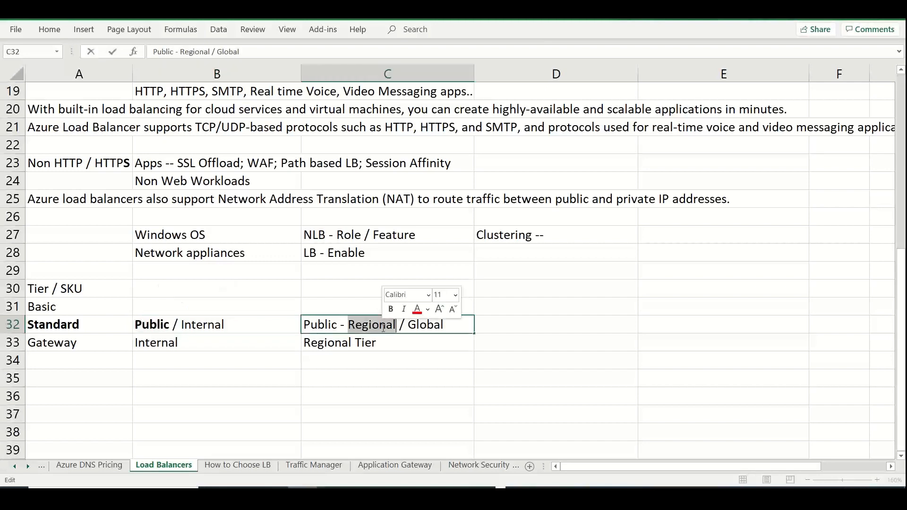
key(ctrl+b)
click(105, 375)
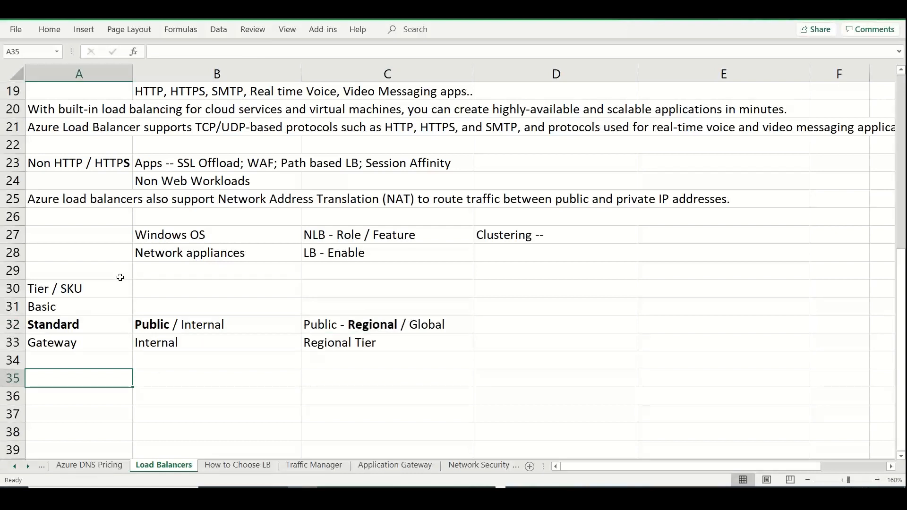
Paste the copied frontend IP configuration description into cell A35
double_click(102, 375)
key(ctrl+v)
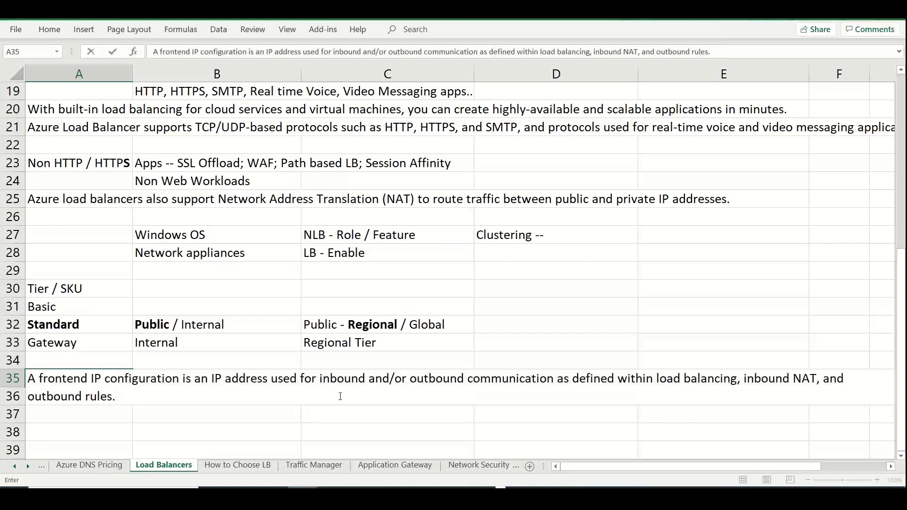
click(389, 419)
Enter "Public IP address assign" in cell B36 below the frontend IP description
click(195, 397)
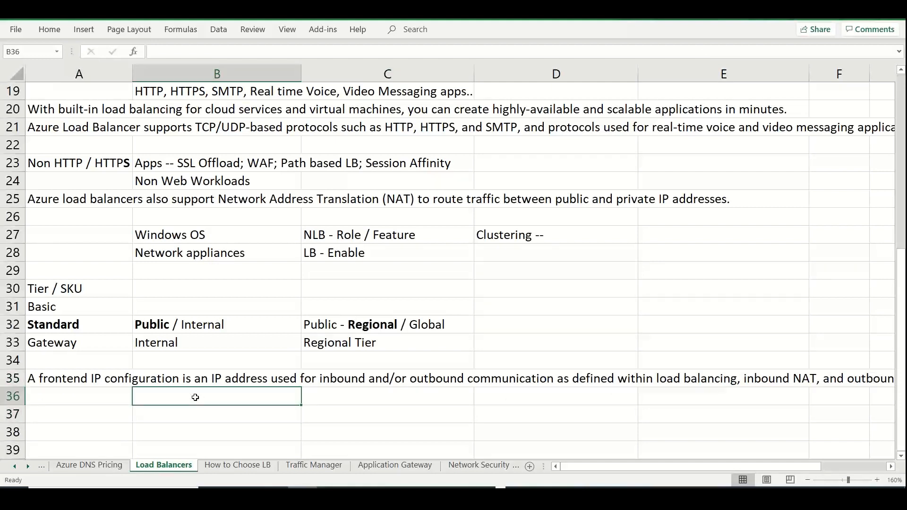
text(Publi)
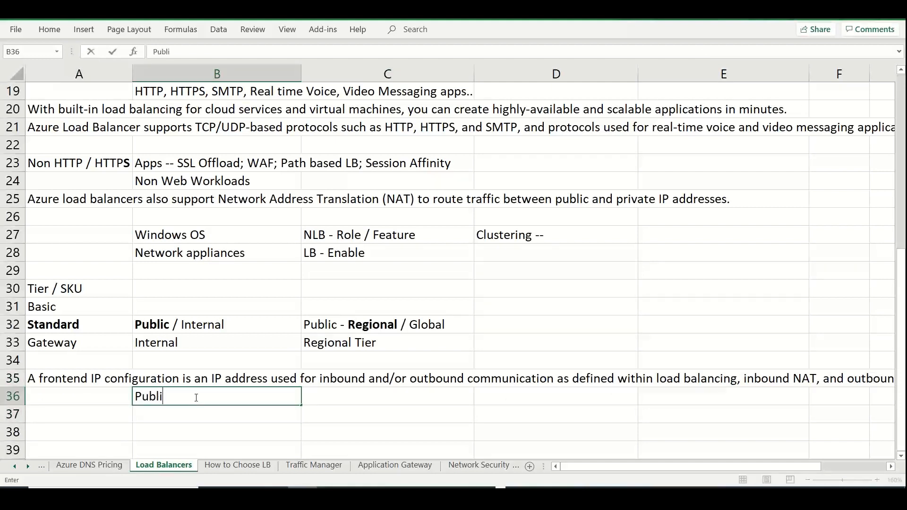
text(c IP addres)
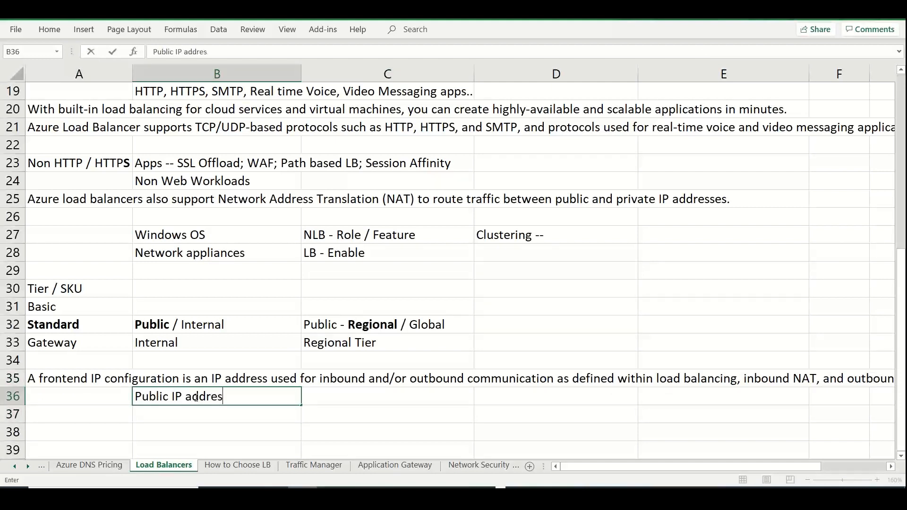
text(s assgin)
key(BackSpace)
key(BackSpace)
key(BackSpace)
text(ign)
Enter "Multiple systems with private IP addresses" in cell C36
click(330, 399)
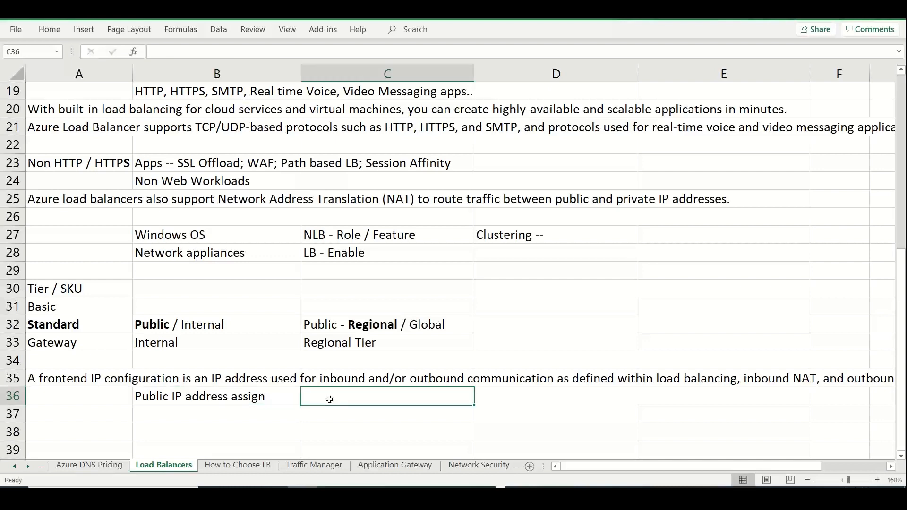
text(Multipel s)
key(BackSpace)
key(BackSpace)
key(BackSpace)
key(BackSpace)
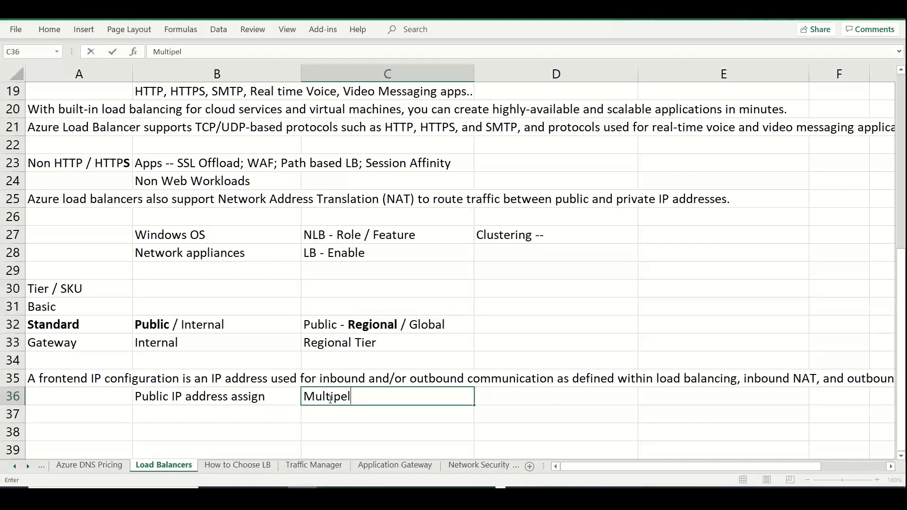
text(le systems with)
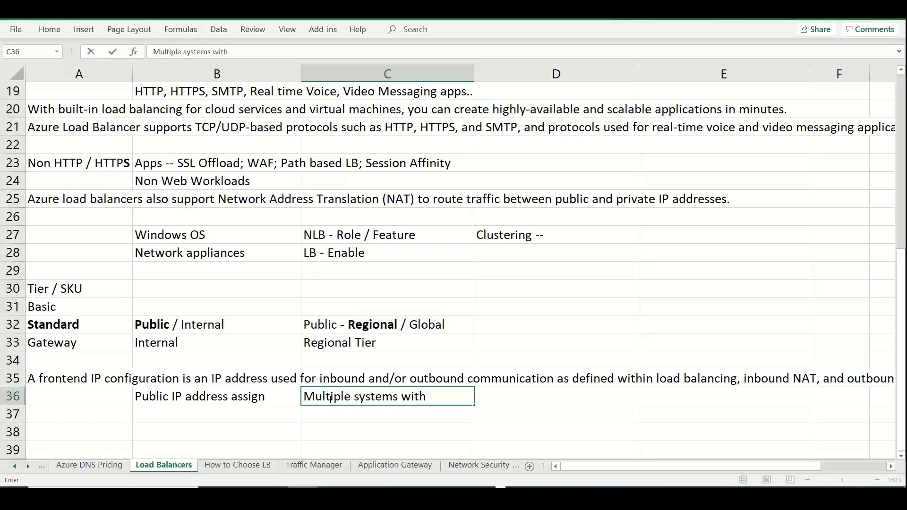
text( private IP addres)
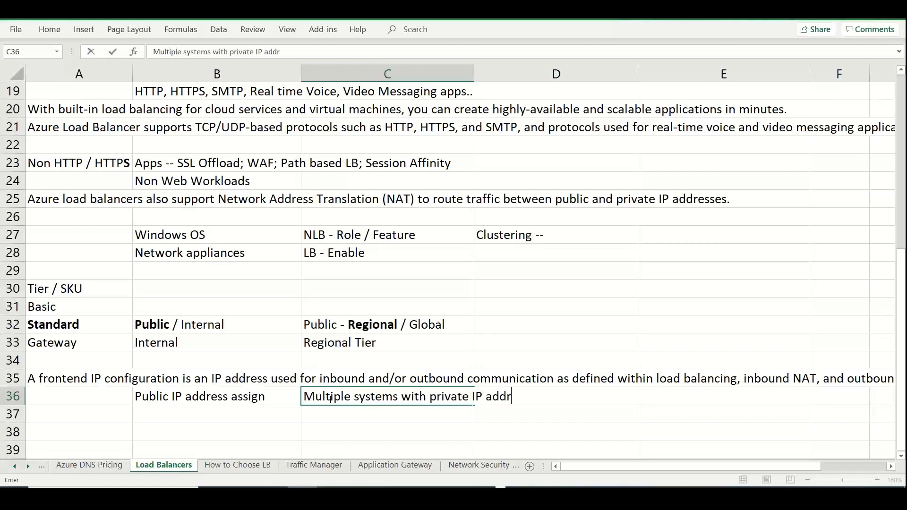
text(ses)
Switch to the Azure portal and start a new frontend IP configuration named stanlbfe01
key(alt+Tab)
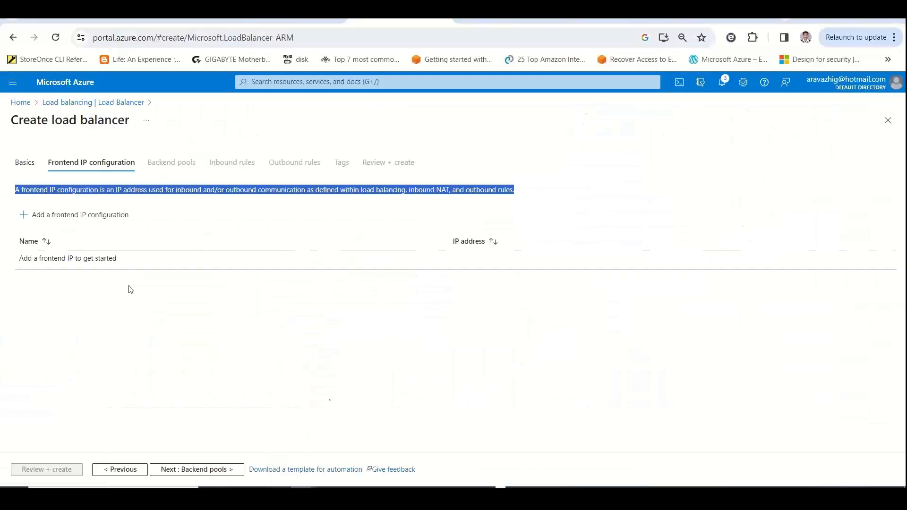
click(111, 215)
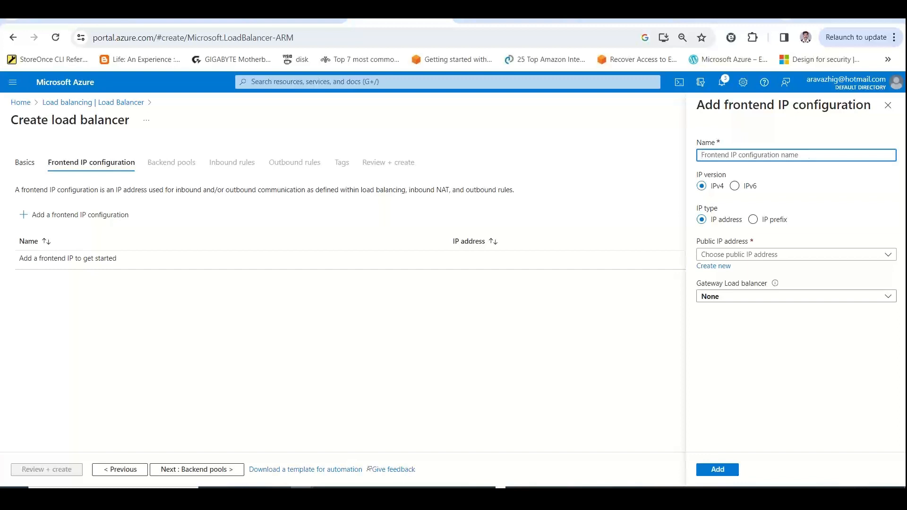
click(884, 281)
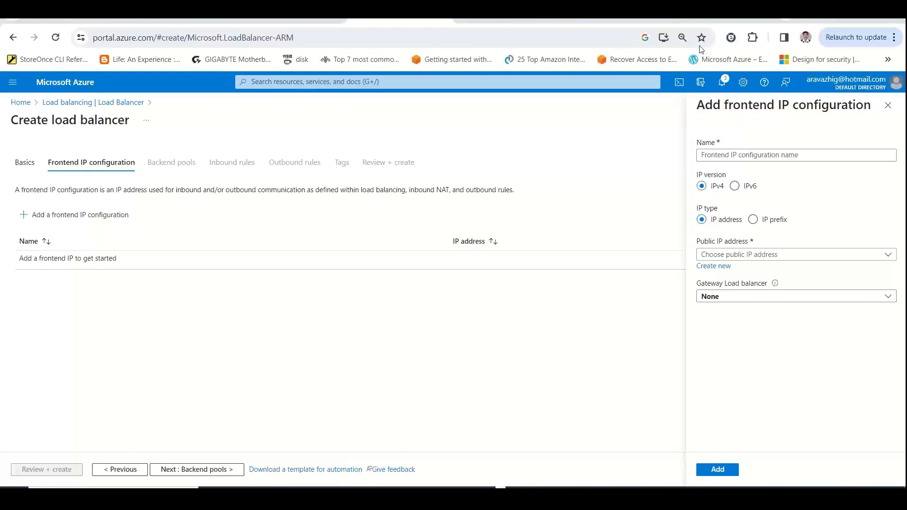
click(761, 155)
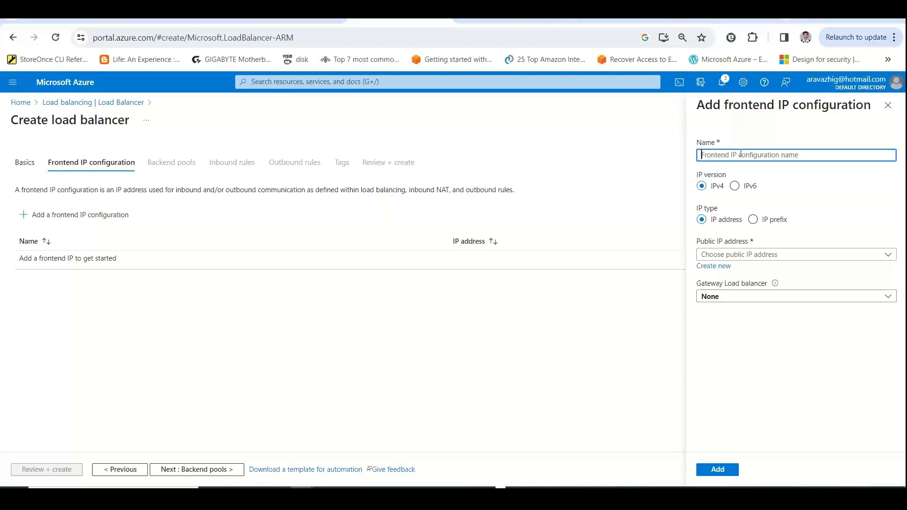
text(stanlbfe01)
Check the existing public IP addresses, open the form for a new one, and review its SKU, tier and assignment options
click(759, 255)
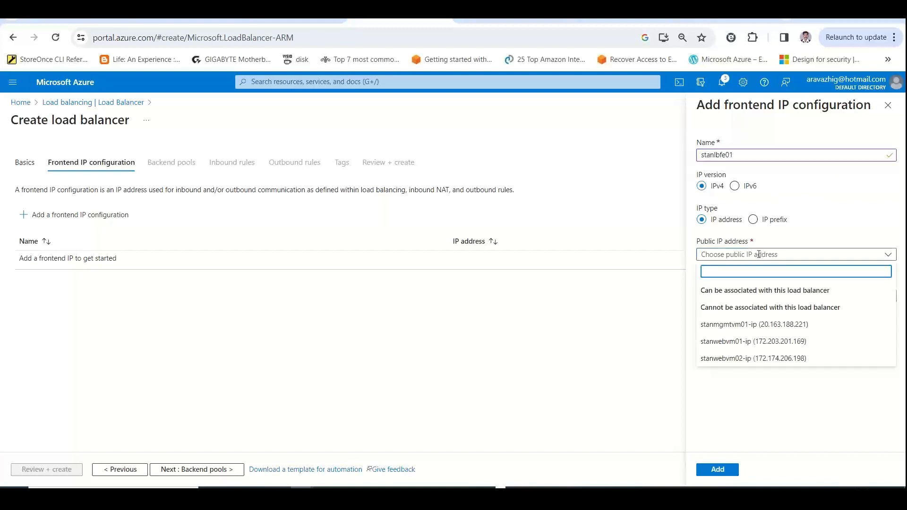
click(763, 389)
click(714, 266)
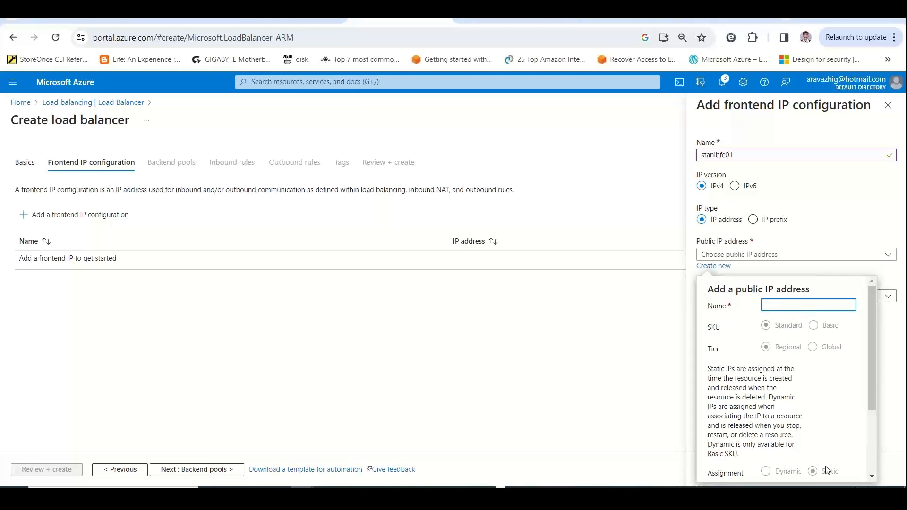
drag(874, 387, 885, 411)
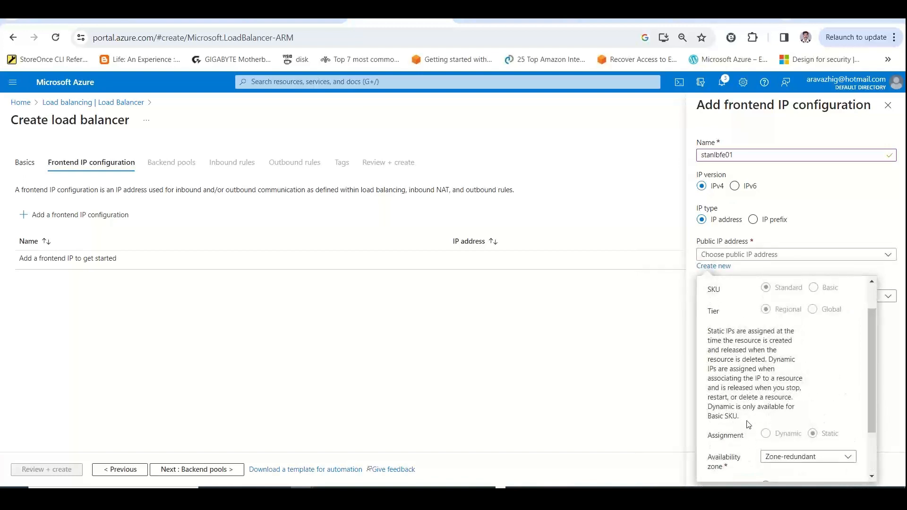
scroll(749, 425, up, 2)
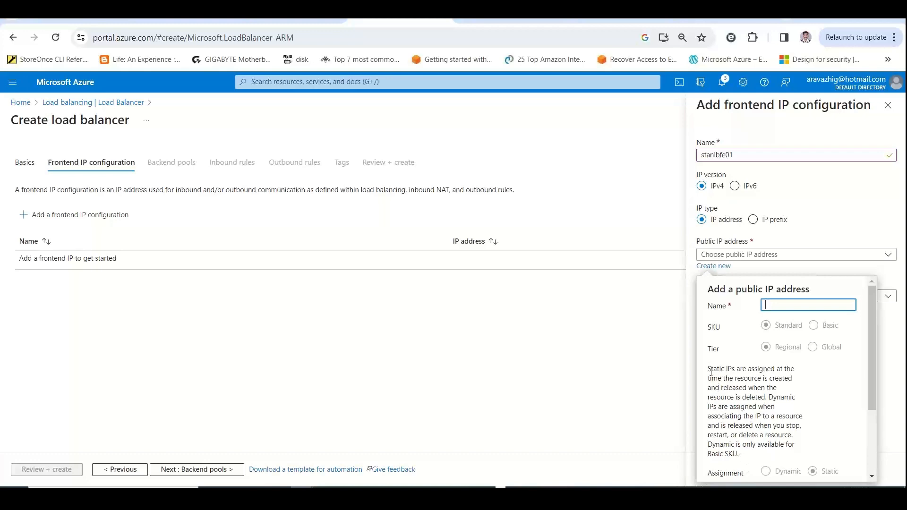
Switch to the How to Choose LB sheet in Excel and enter "Dynamic IP's" in cell A14 of the Basic column
key(alt+Tab)
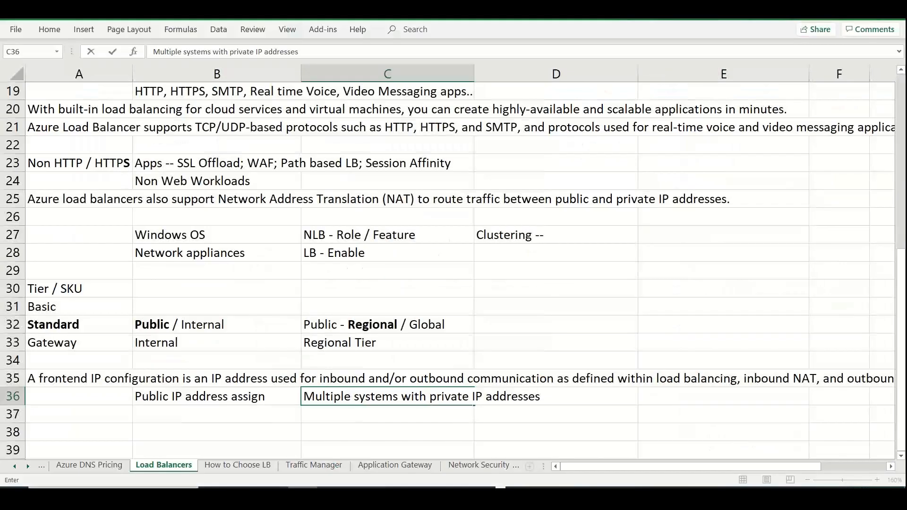
click(250, 467)
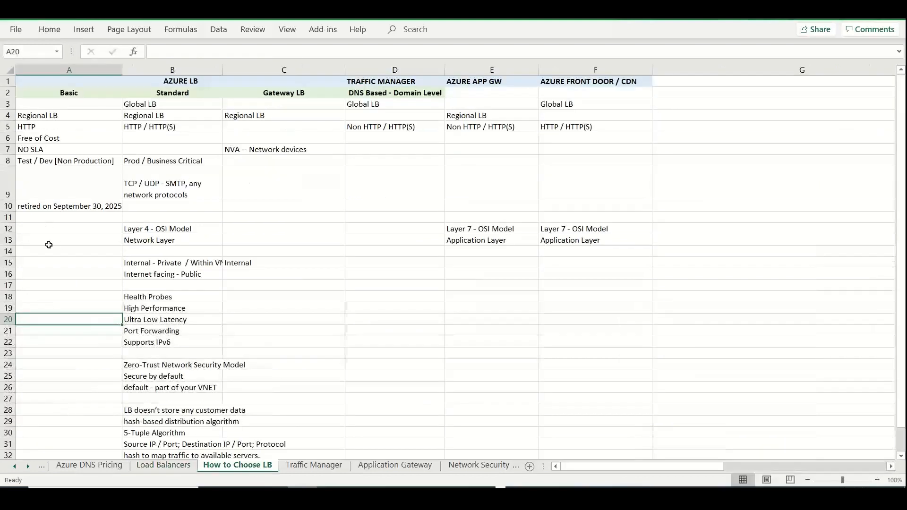
click(51, 250)
text(Dyna)
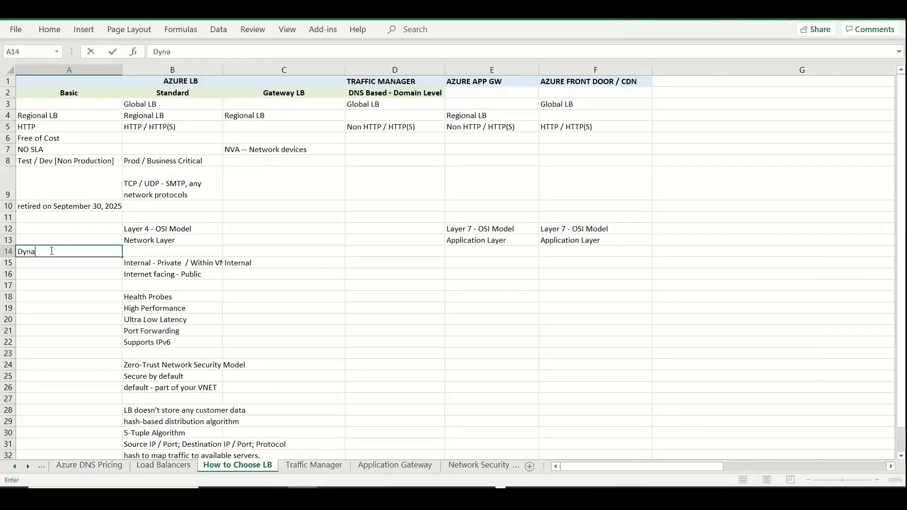
text(mic IP's)
Enter "Static" in cell B14 of the Standard column
key(Tab)
text(Sta)
key(BackSpace)
key(BackSpace)
key(BackSpace)
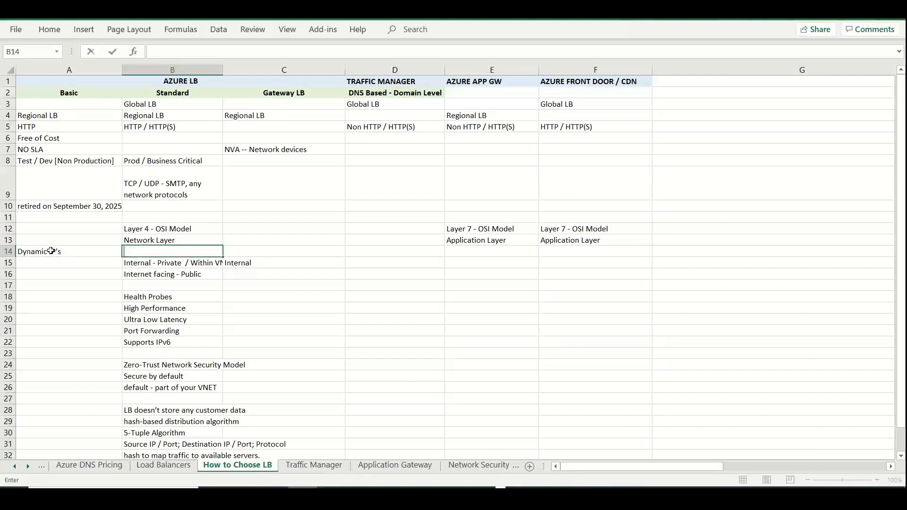
text(Static)
Extend the Basic column's entry in cell A14 to "Dynamic IP's / Static"
click(84, 253)
double_click(85, 253)
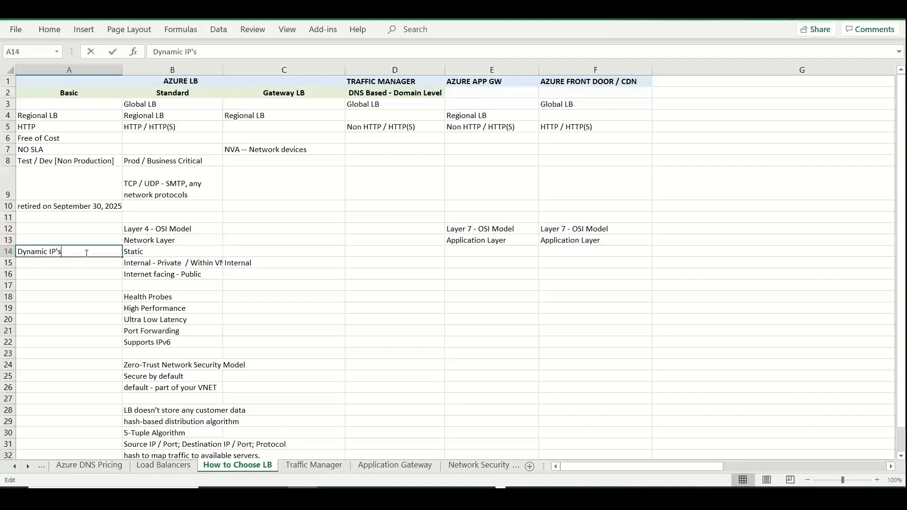
text(/ Static)
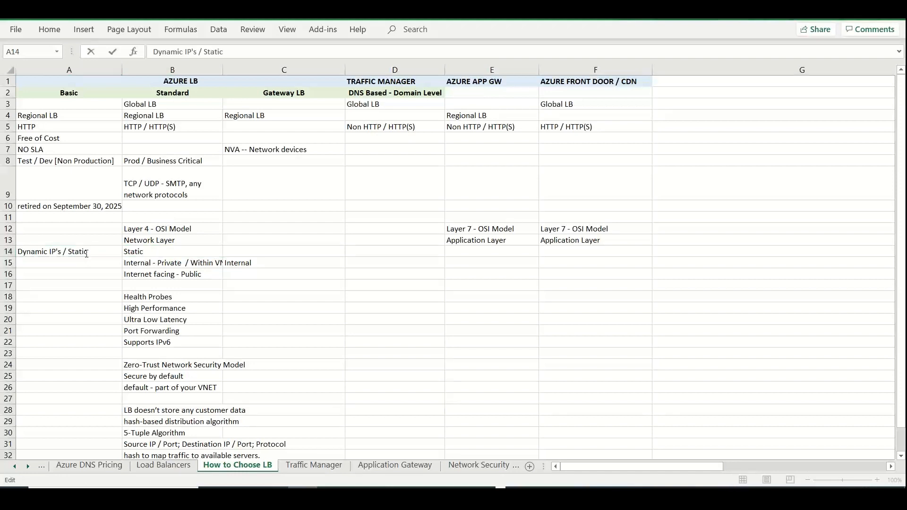
Switch to the Azure portal and review the assignment, availability zone and routing preference options for the new public IP address
key(alt+Tab)
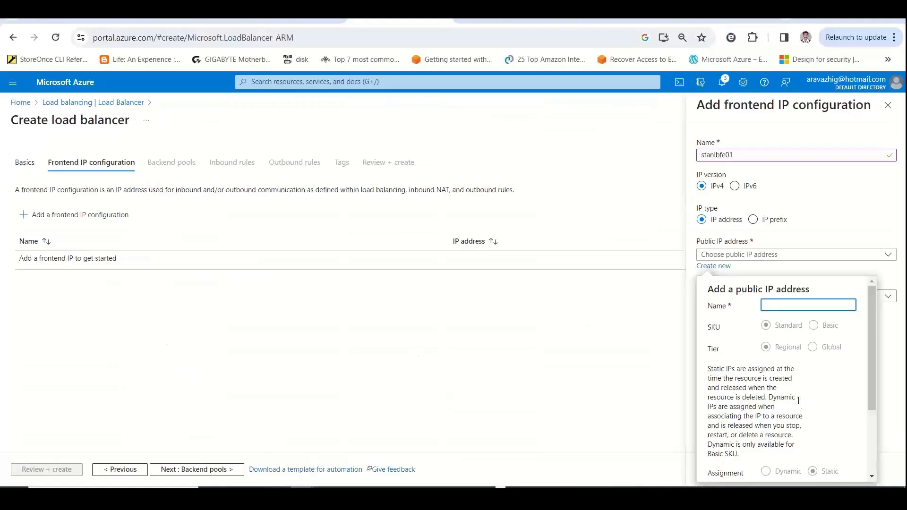
scroll(872, 325, down, 1)
drag(882, 416, 884, 453)
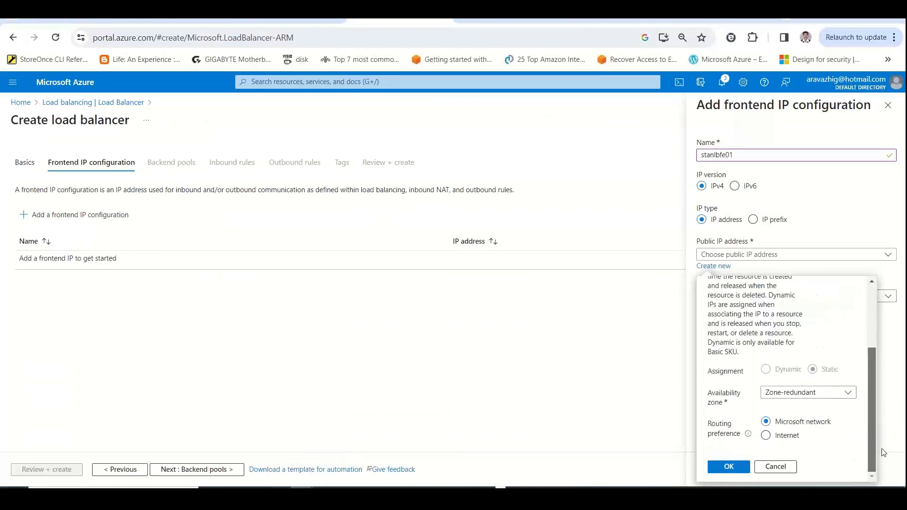
Switch to Excel and enter "Routing Interface - MS backbone / Internet" in cell B17 of the How to Choose LB sheet
key(alt+Tab)
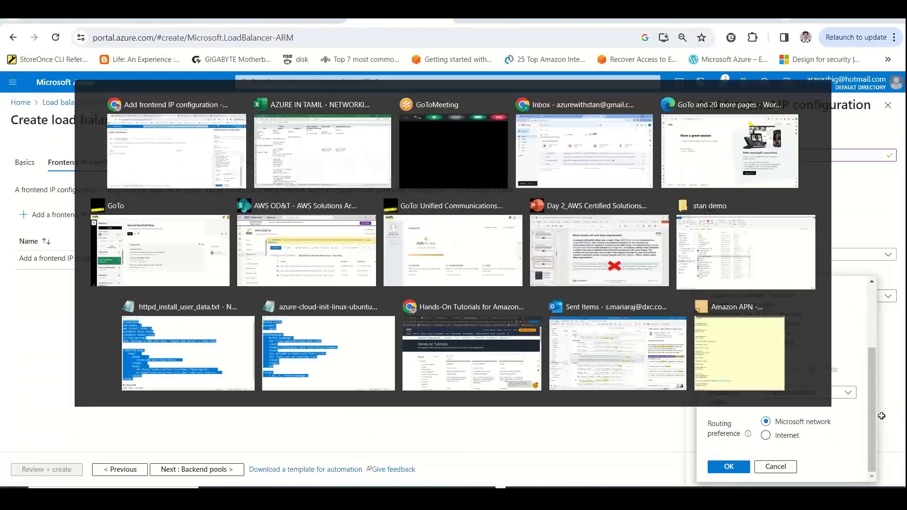
click(173, 290)
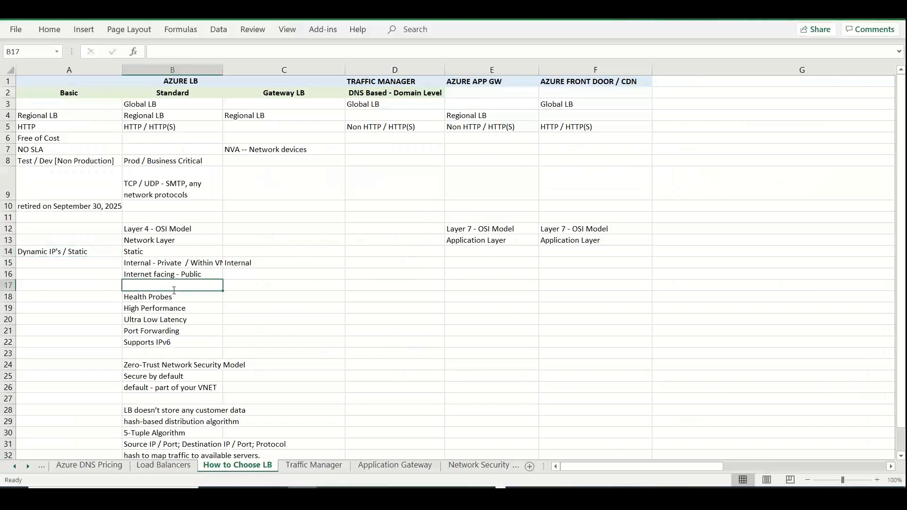
text(Routing Inter)
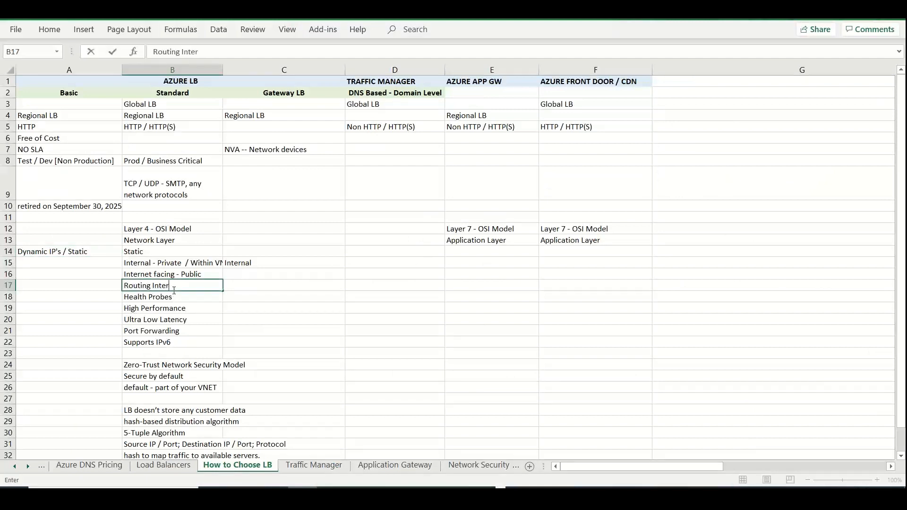
text(face - MS backbone / I)
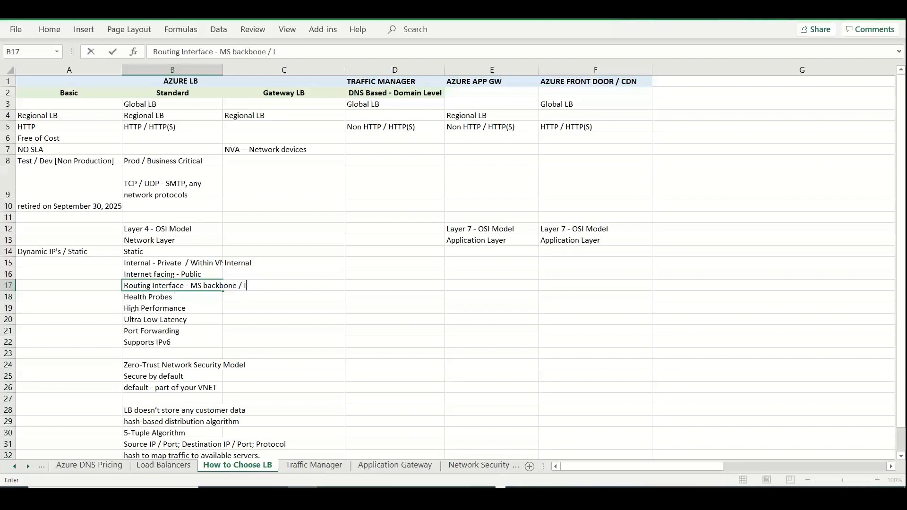
text(nternet)
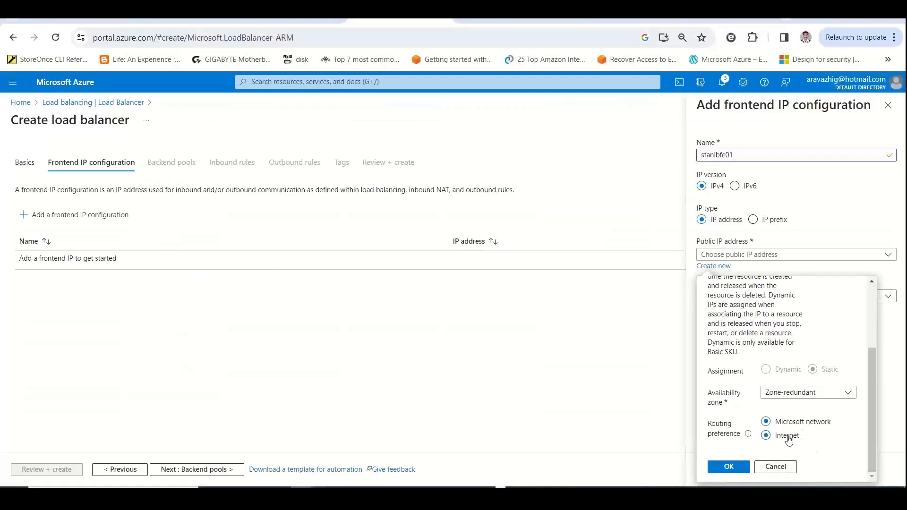
In the Azure portal, set the new public IP's routing preference to Microsoft network and its availability zone to Zone-redundant
click(788, 435)
click(792, 422)
click(828, 399)
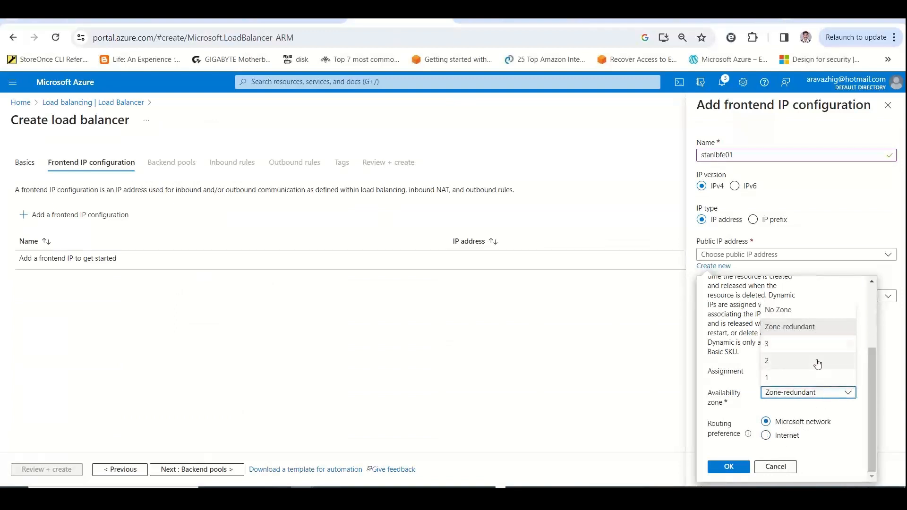
click(807, 329)
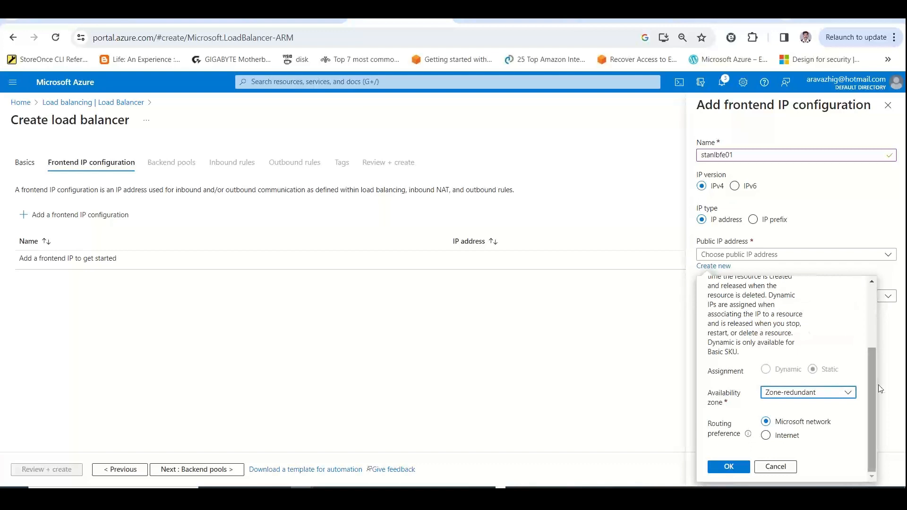
drag(873, 400, 868, 303)
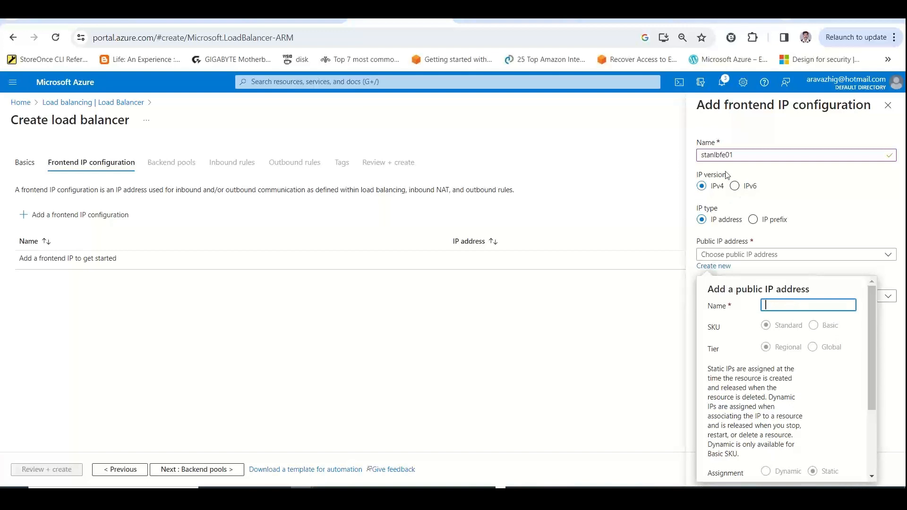
Compose the public IP name stanlbfe01-pip-01 from a copy of the frontend name and cut it to the clipboard
double_click(721, 155)
key(ctrl+c)
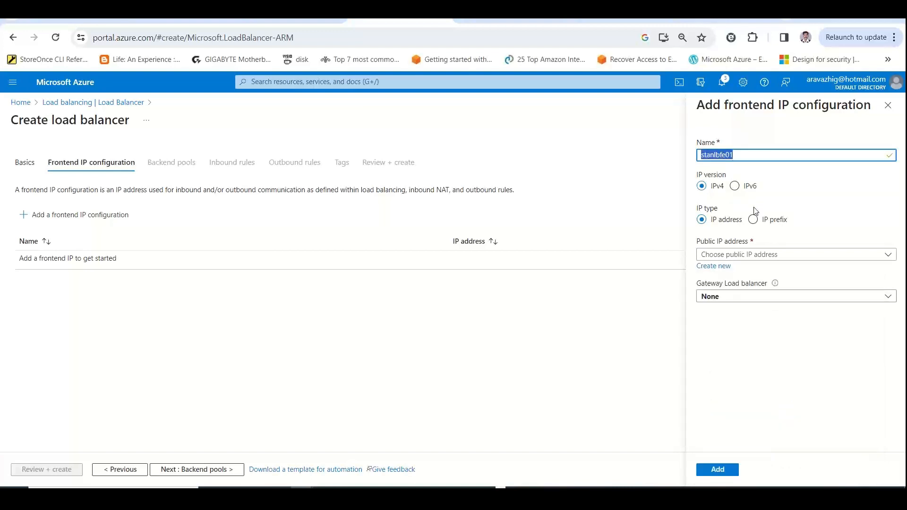
click(714, 255)
key(ctrl+v)
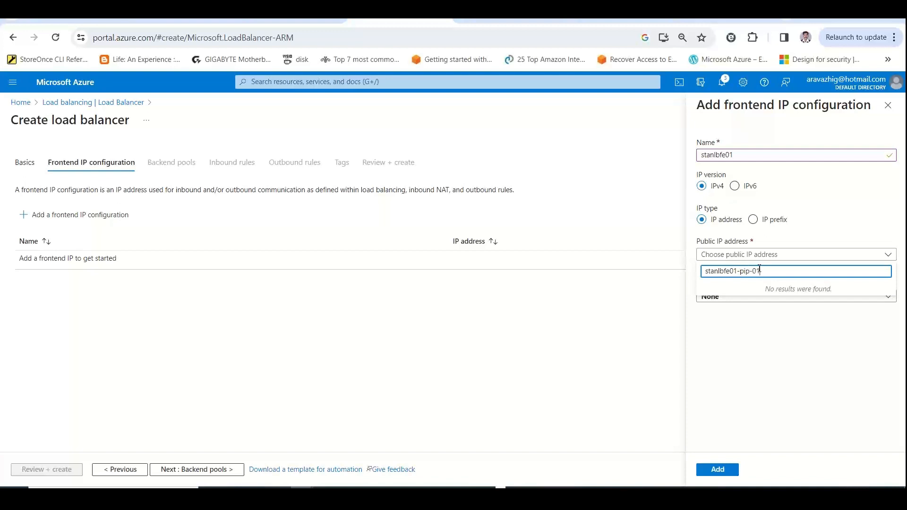
drag(769, 269, 666, 273)
key(ctrl+x)
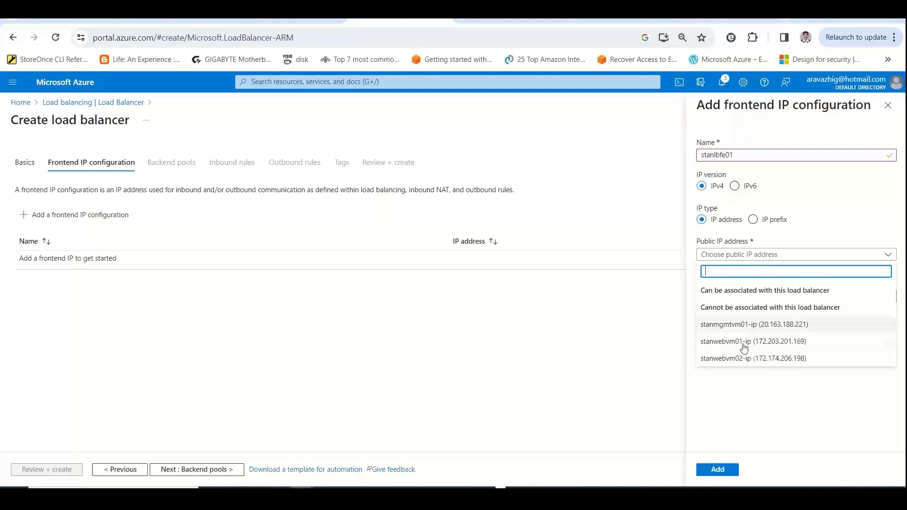
click(745, 390)
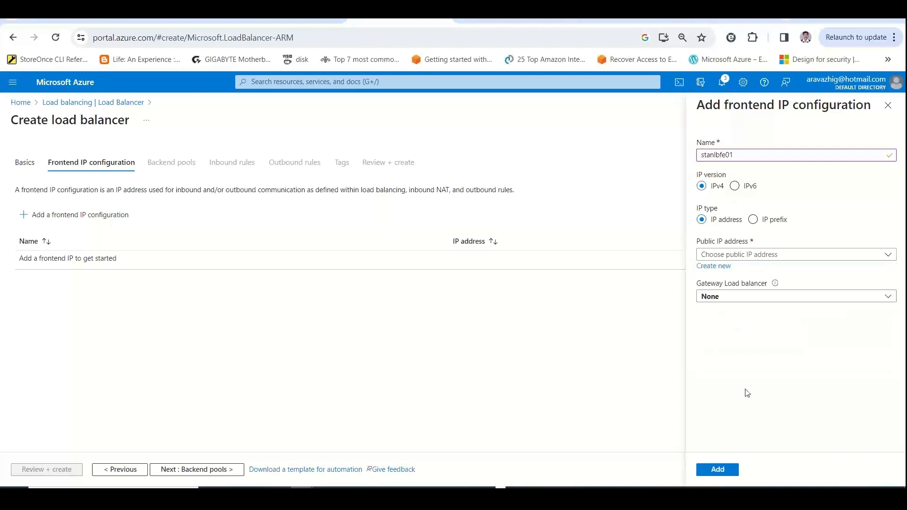
Create the public IP address stanlbfe01-pip-01 and add the frontend IP configuration stanlbfe01 with it
click(715, 267)
key(ctrl+v)
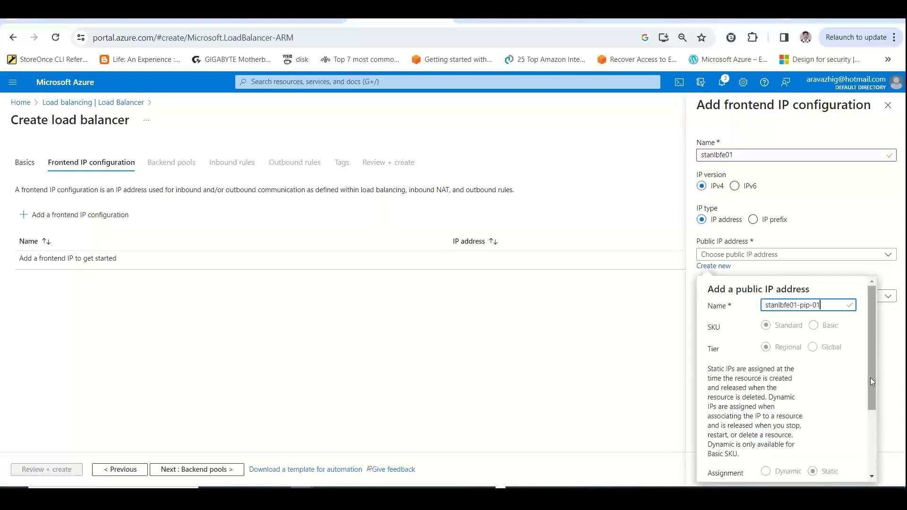
drag(871, 378, 873, 458)
click(739, 468)
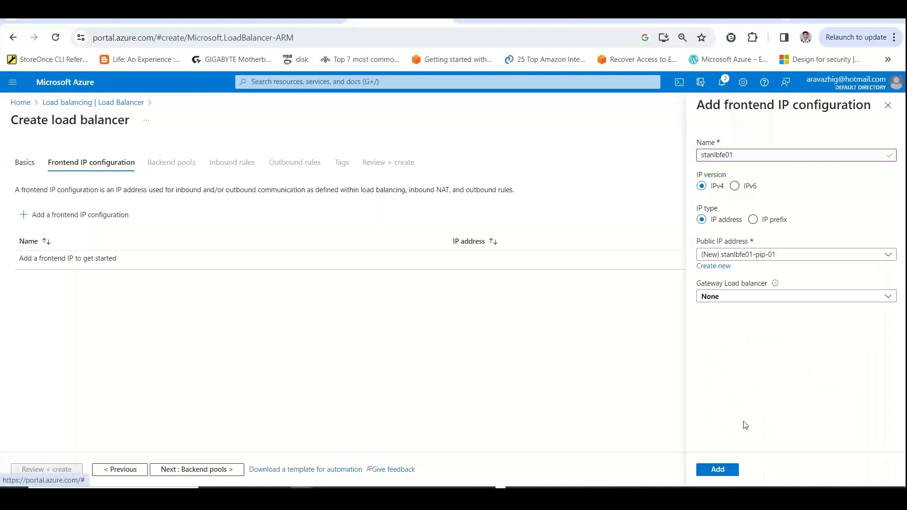
click(717, 470)
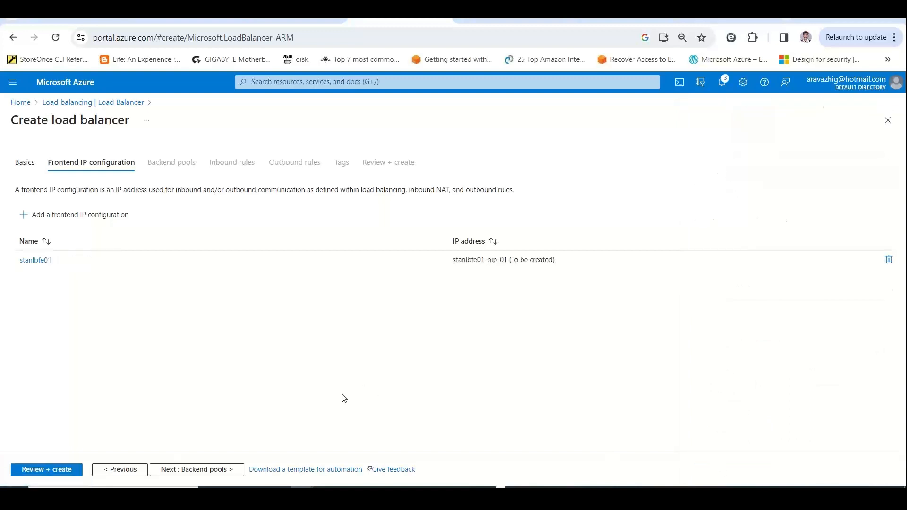
Proceed to the backend pools stage and copy the description of what a backend pool is
click(180, 470)
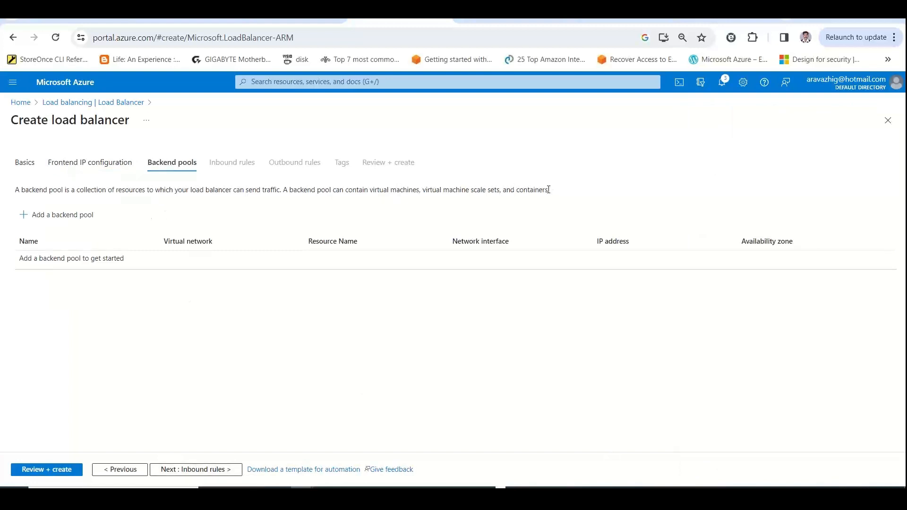
drag(548, 190, 6, 191)
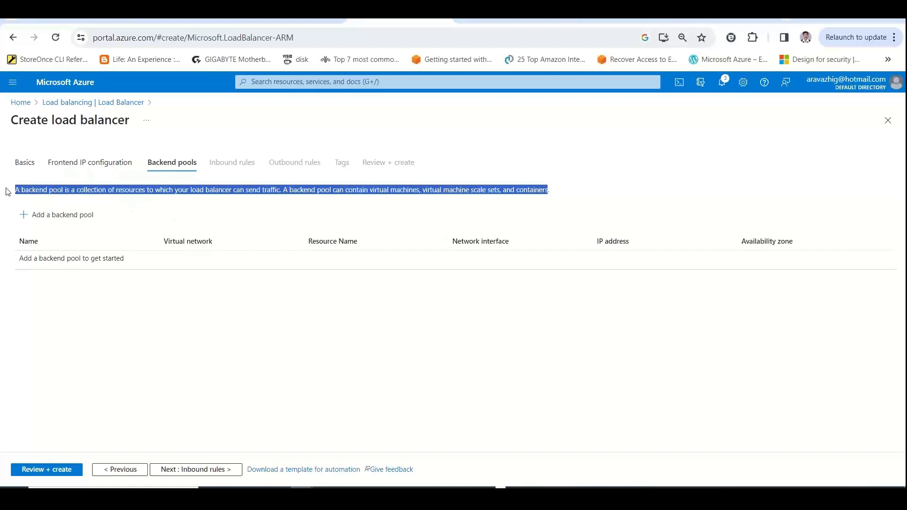
Switch to the Load Balancers sheet in Excel and make the word "frontend" in cell A35 bold
key(alt+Tab)
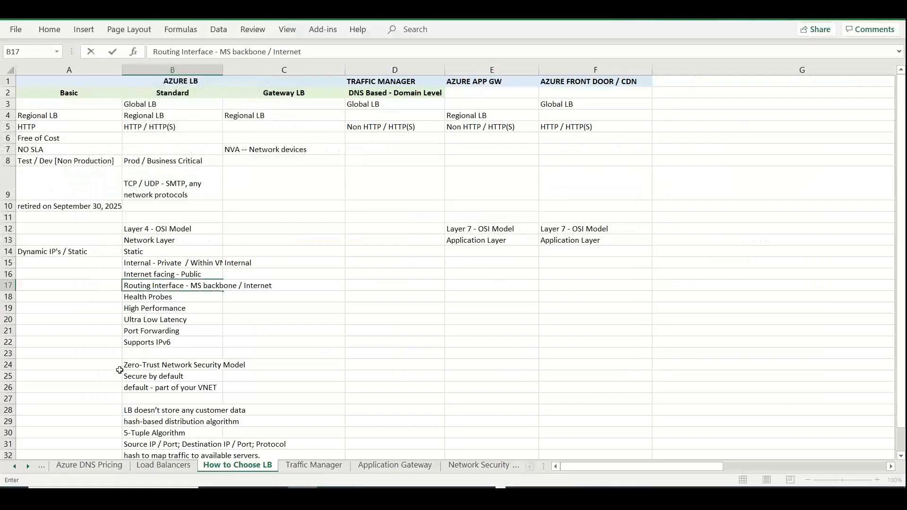
click(164, 465)
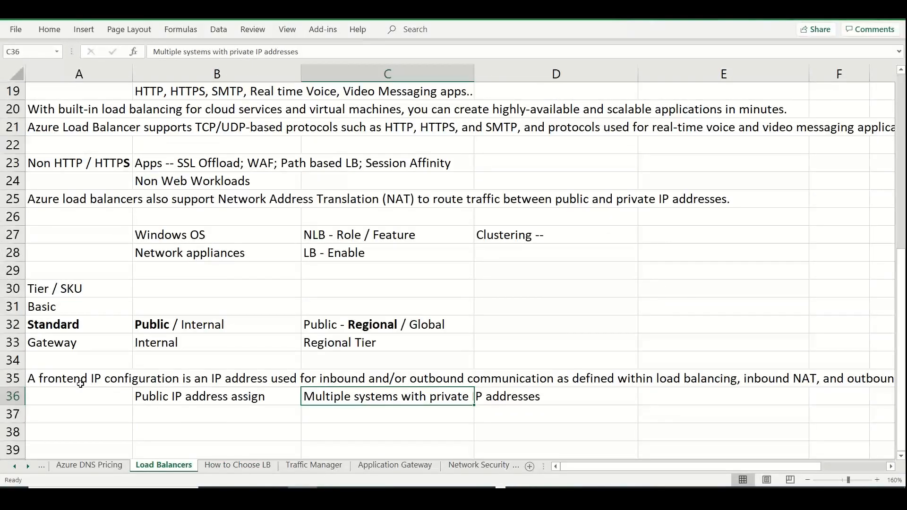
click(68, 381)
double_click(68, 380)
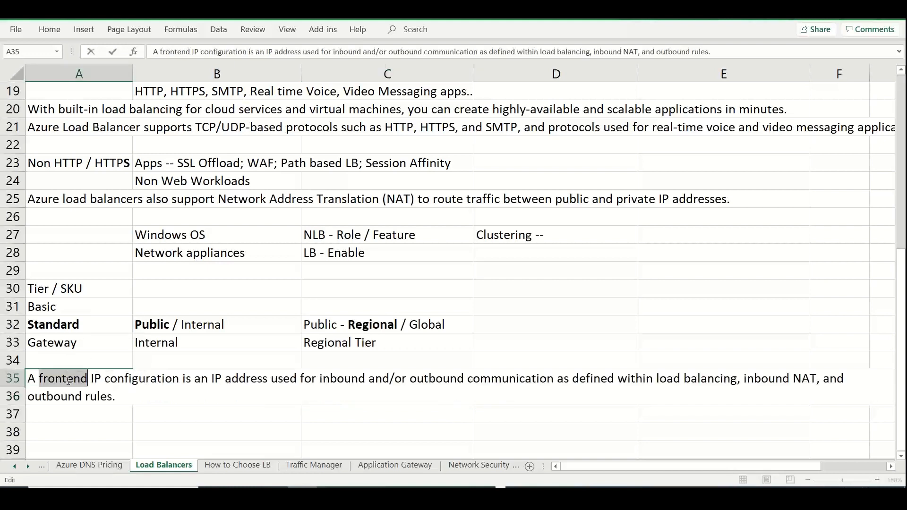
key(ctrl+b)
Enter "Backend Pool (Targets)" in cell A37
click(85, 417)
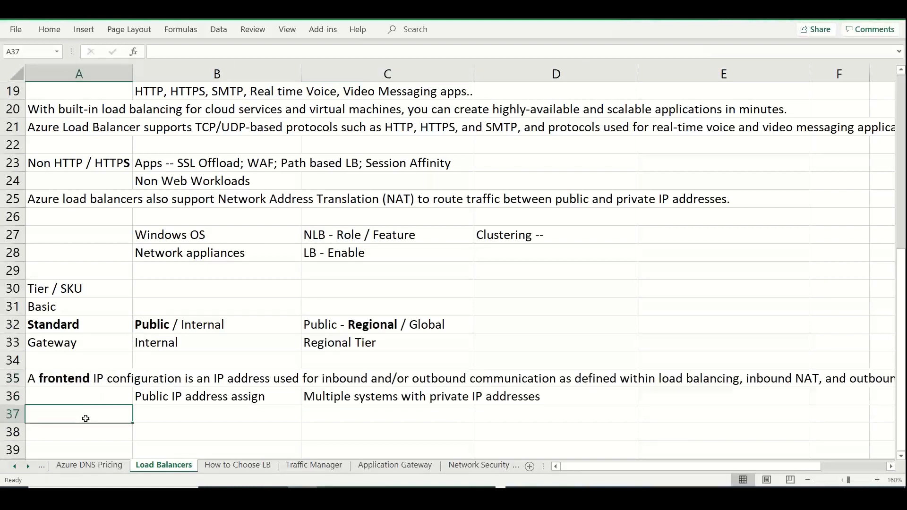
text(Backend Pool)
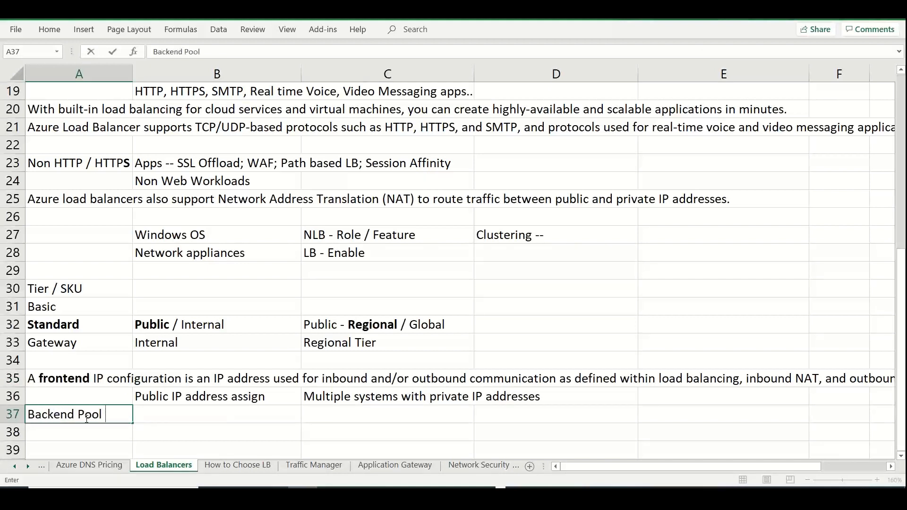
text( (Targ)
key(BackSpace)
text(rgets))
click(232, 432)
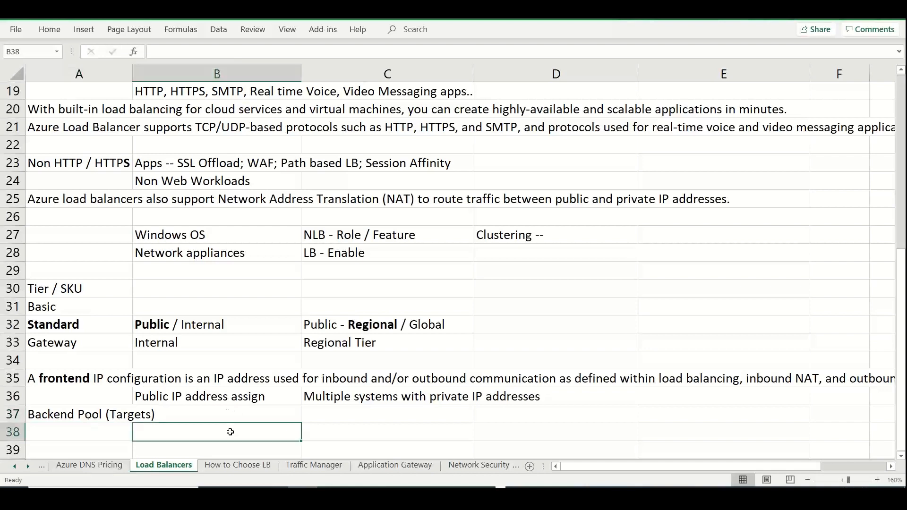
Paste the backend pool description into cell B37 and move its second sentence into cell B38
click(227, 413)
key(ctrl+v)
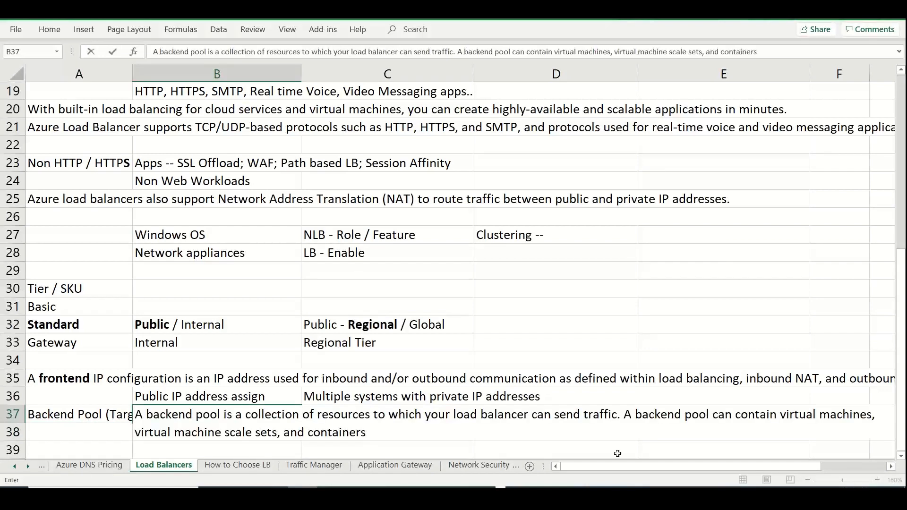
shift+click(625, 414)
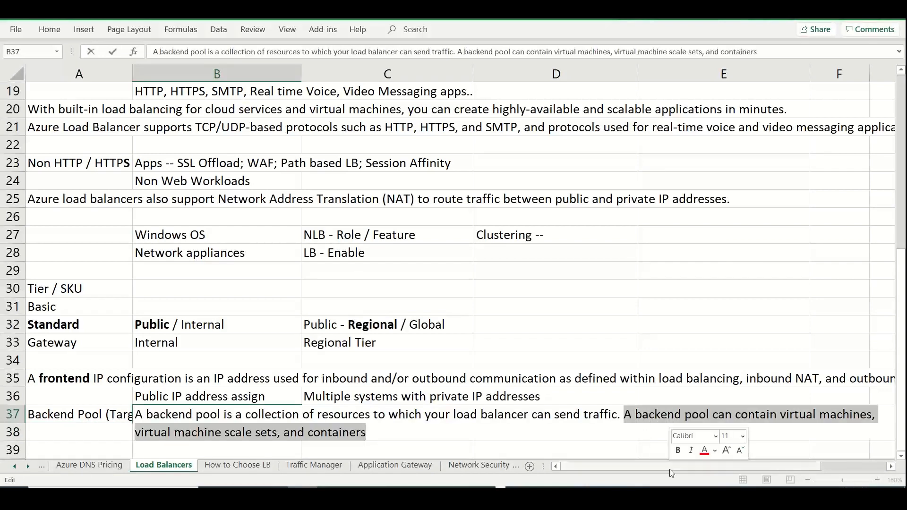
key(BackSpace)
click(255, 435)
key(ctrl+v)
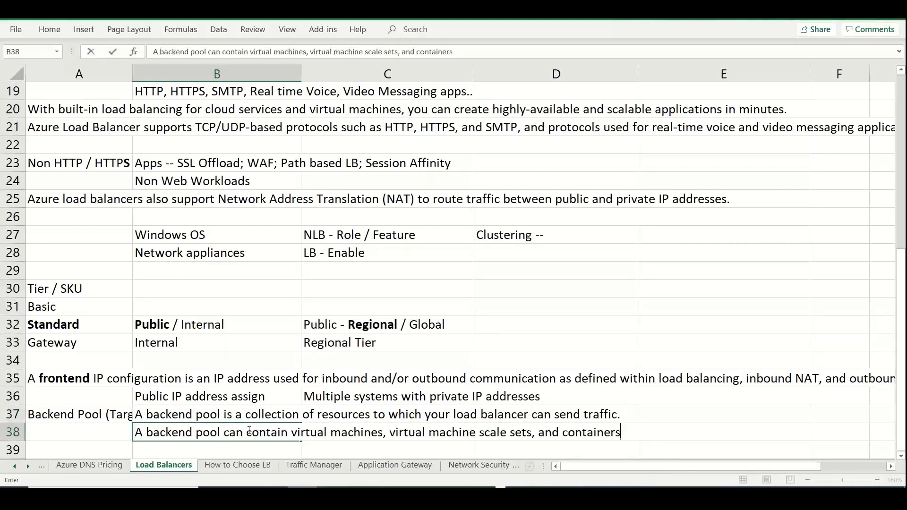
Switch to the Azure portal and start a new backend pool named stanlb01-bp01
key(alt+Tab)
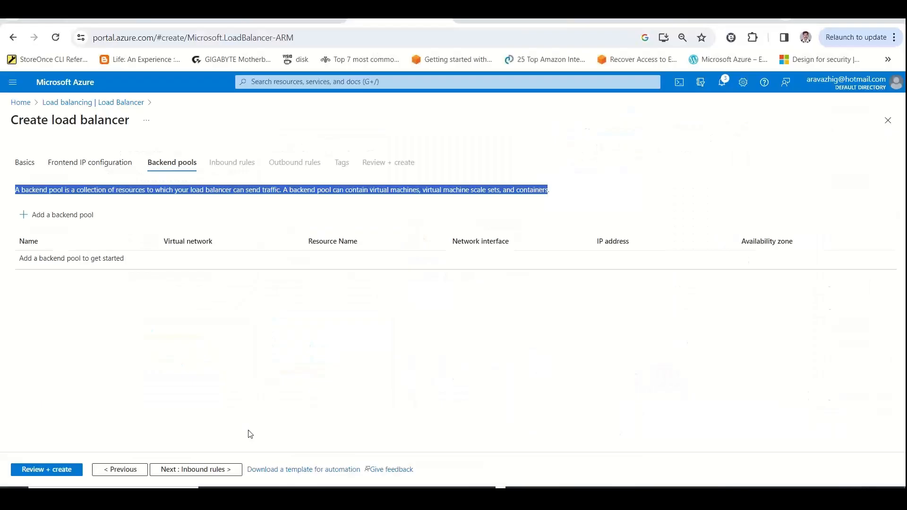
click(214, 371)
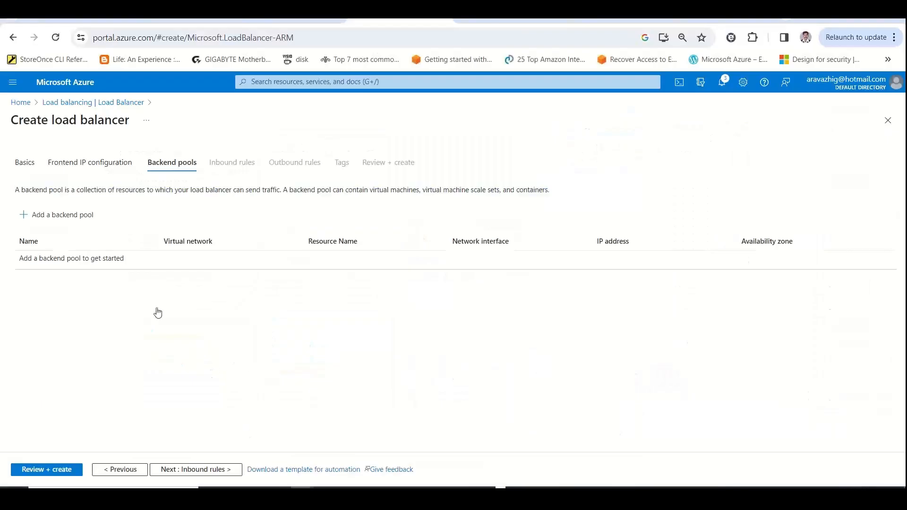
click(75, 215)
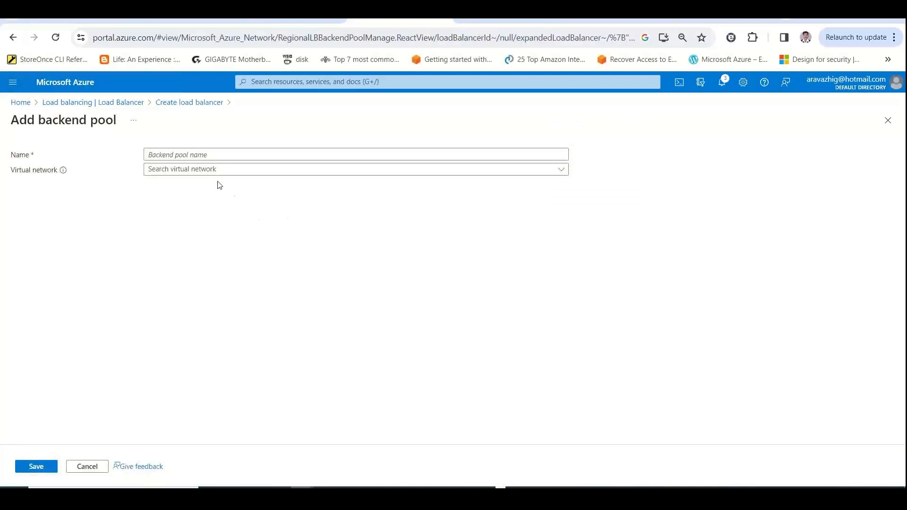
click(211, 155)
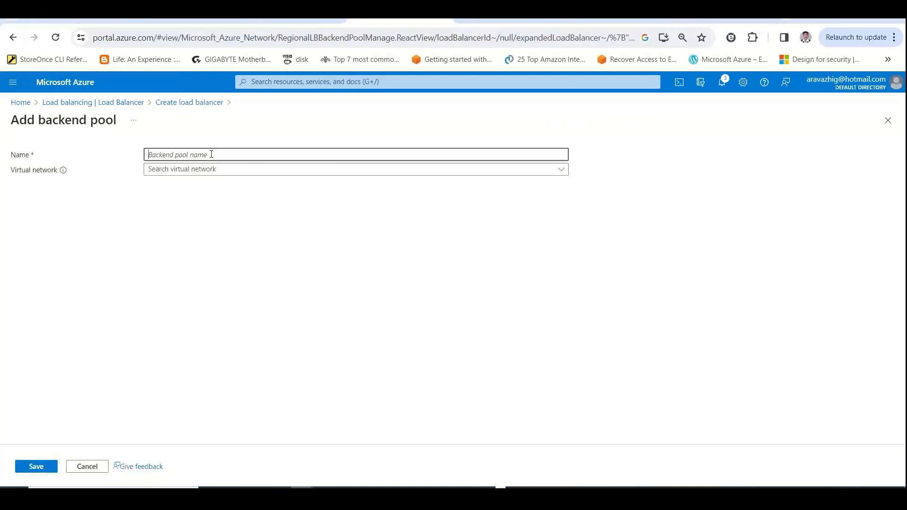
text(stanlb019)
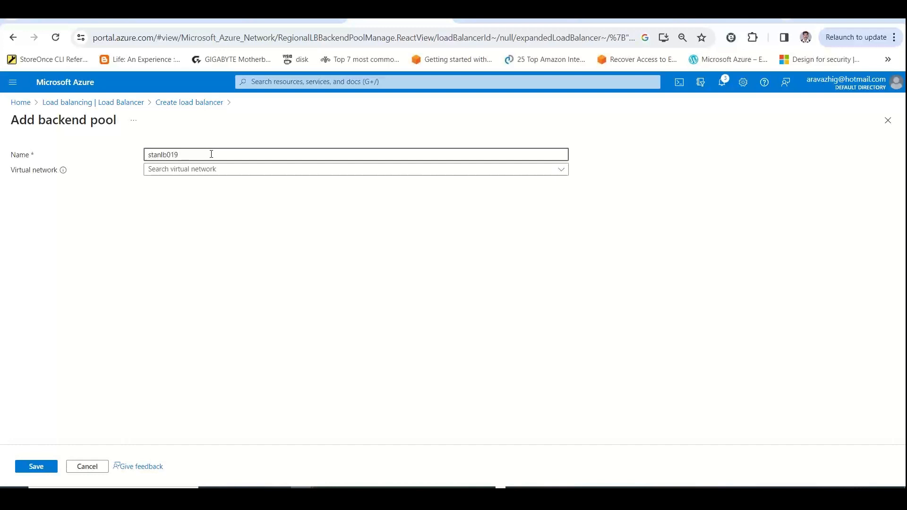
key(BackSpace)
text(-)
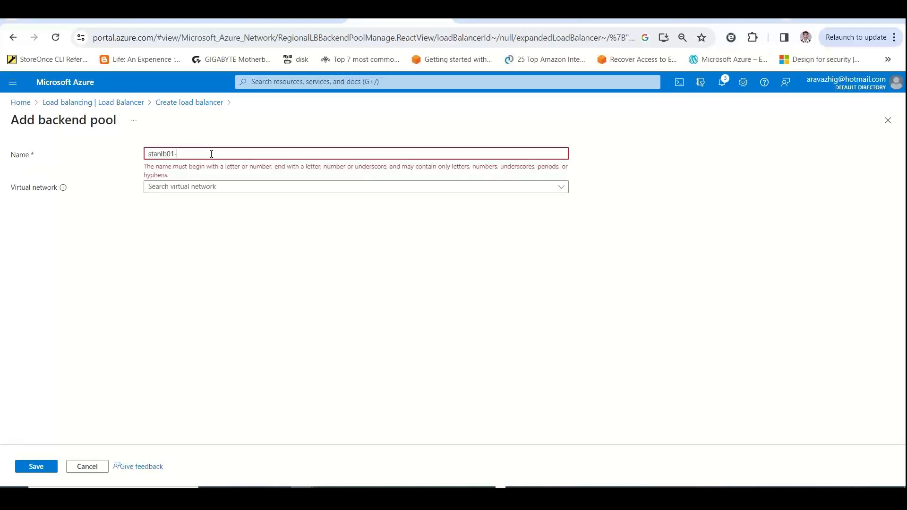
text(bp0)
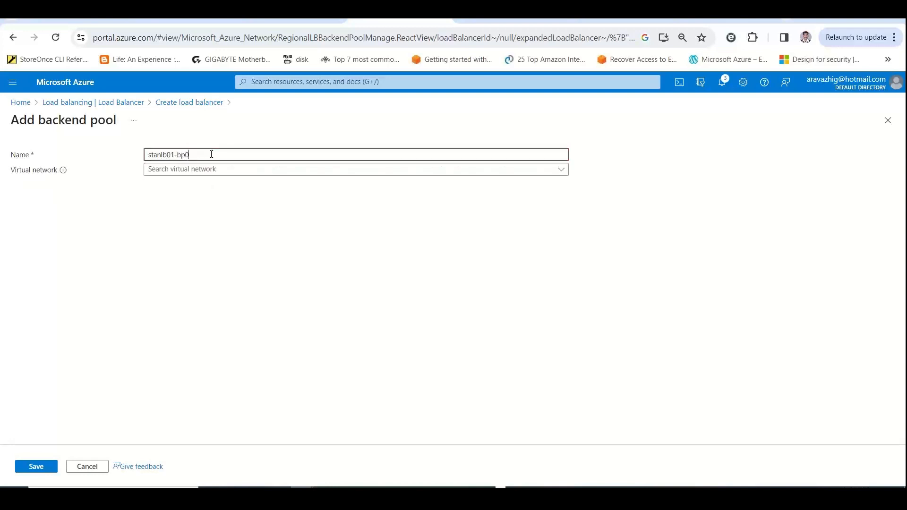
text(1)
Assign the virtual network stanmgmtvm01-vnet to the backend pool and set its configuration to IP address
click(193, 169)
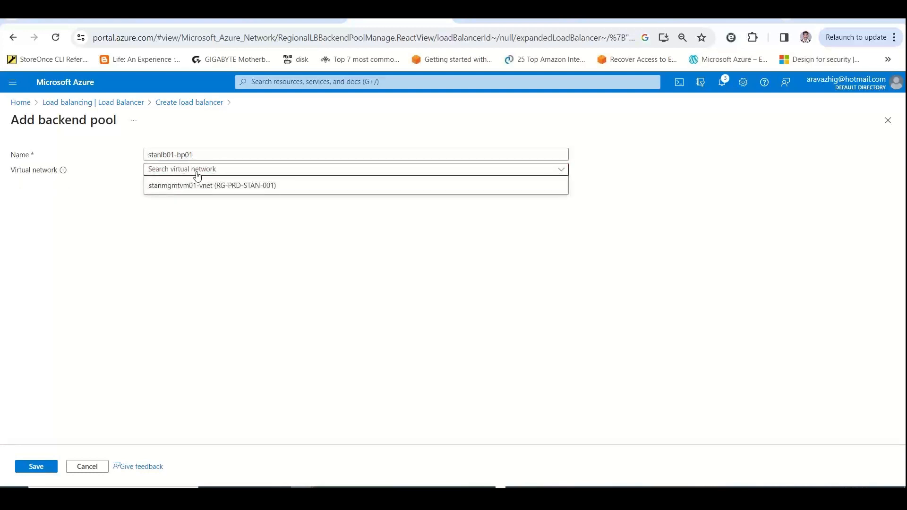
click(203, 187)
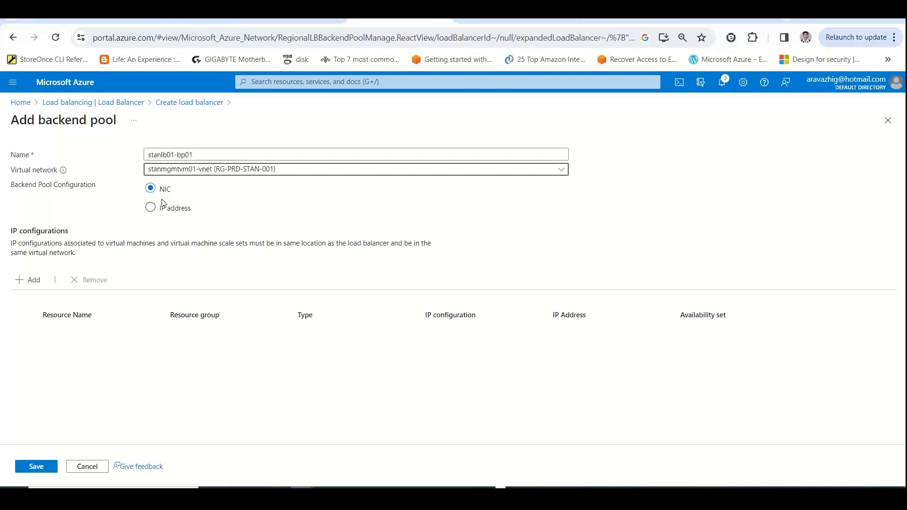
click(159, 214)
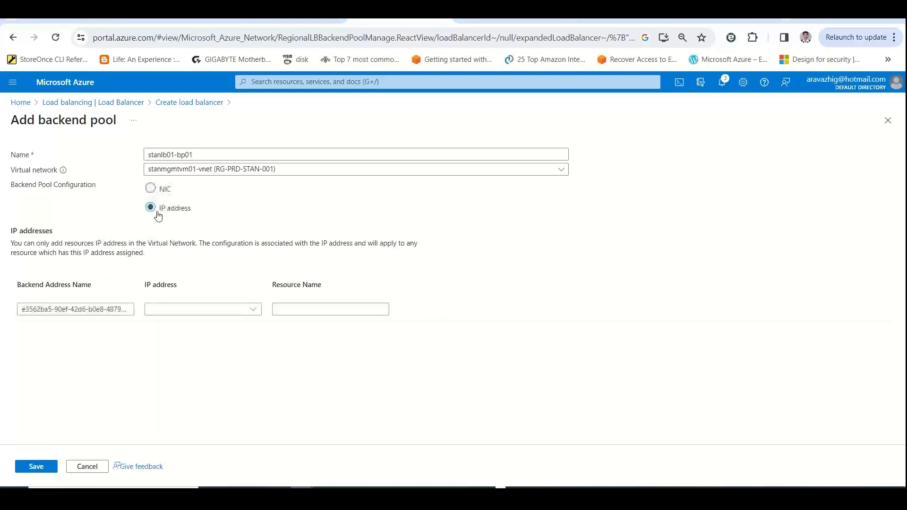
drag(141, 259, 2, 246)
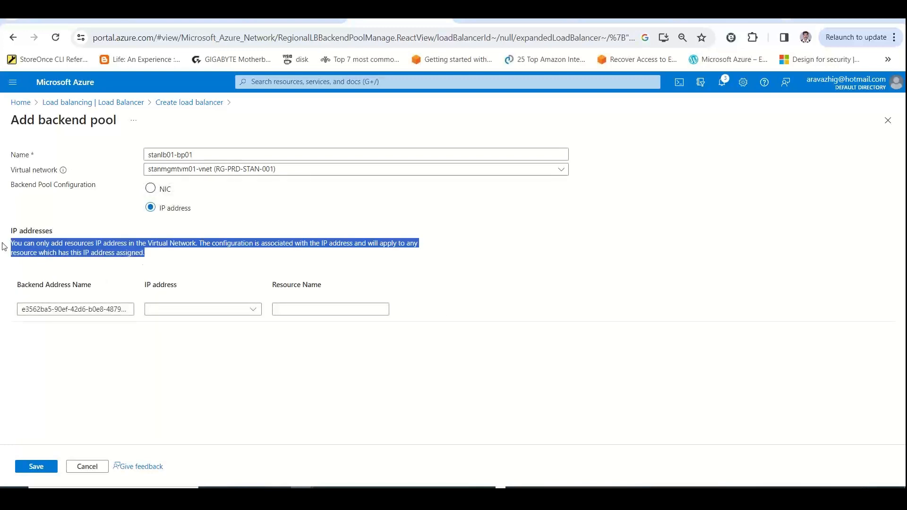
Switch to Excel and enter "We can add network interfaces or IP addresses" in cell A39 of the Load Balancers sheet
key(alt+Tab)
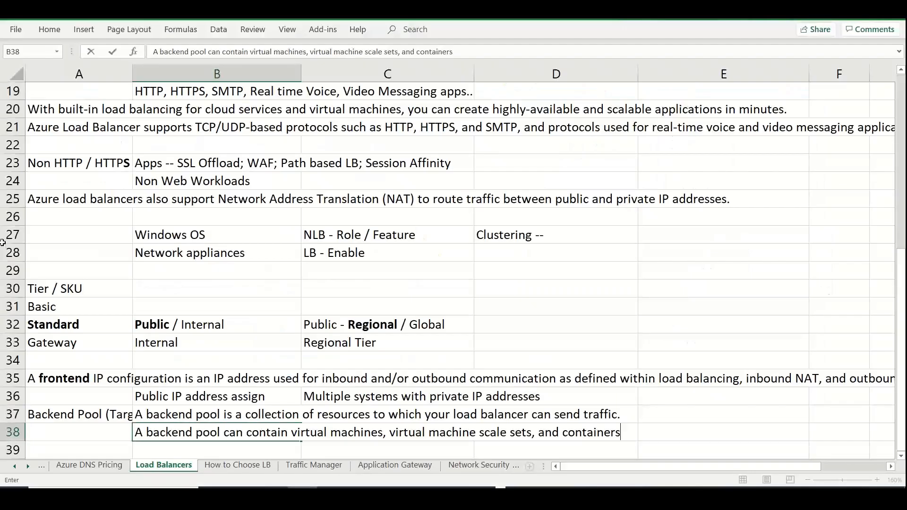
click(105, 449)
text(We can )
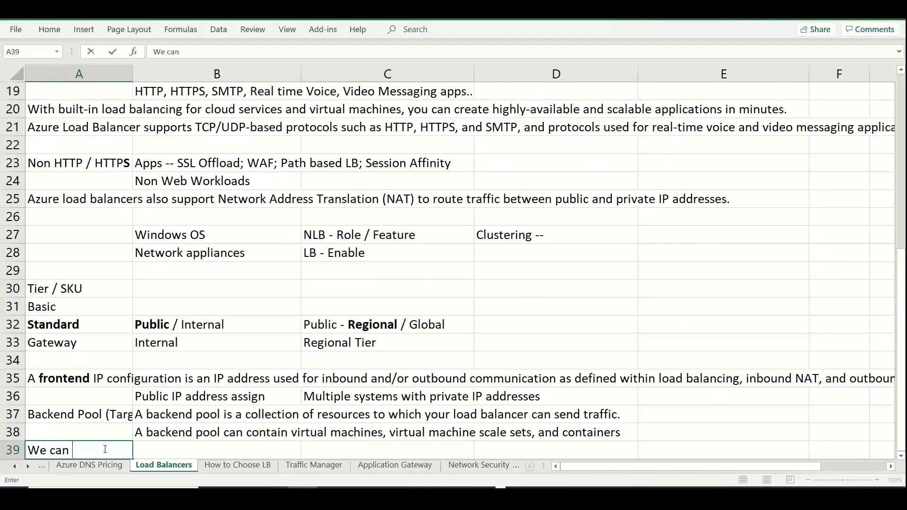
text(add network inte)
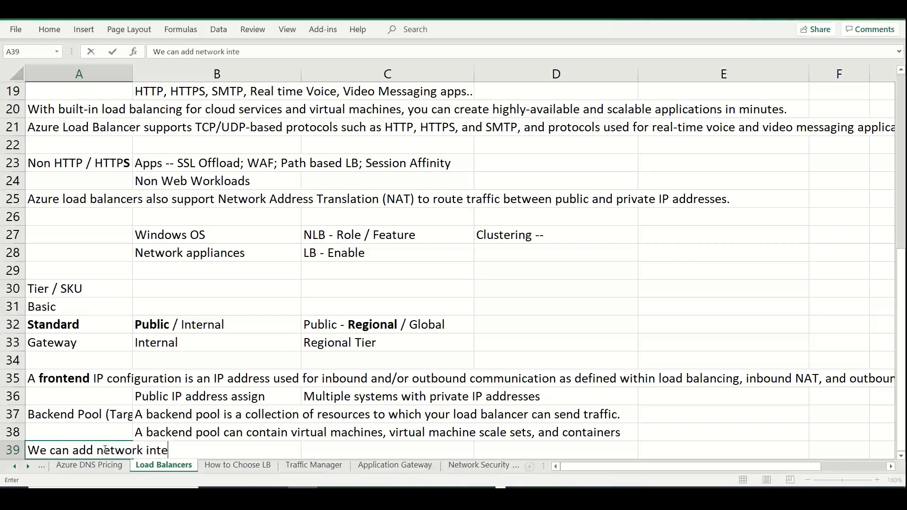
text(rfaces or IP addresses)
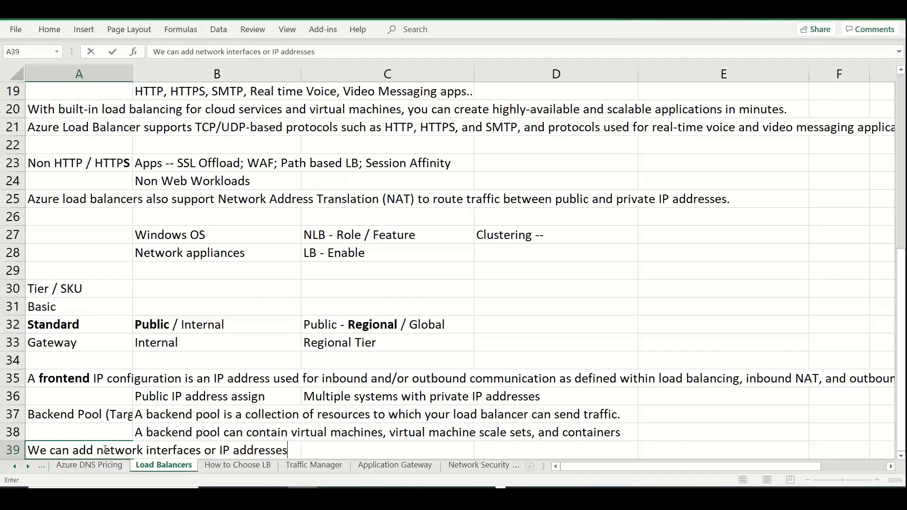
key(Return)
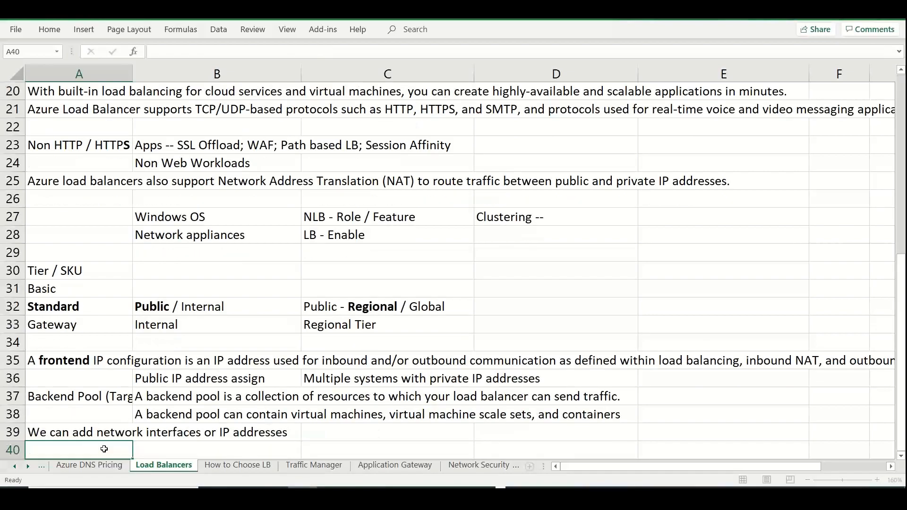
Switch back to the Azure portal and open the IP address choices for the backend pool's first entry
key(alt+Tab)
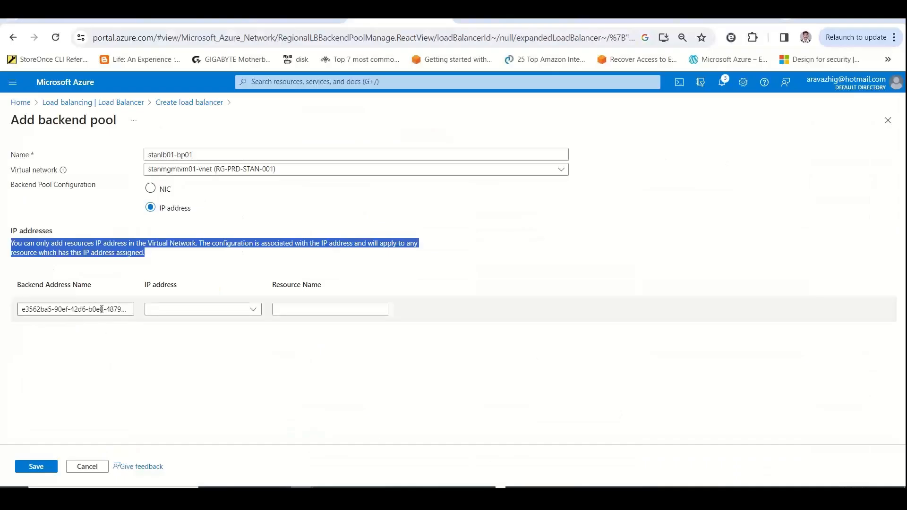
click(164, 310)
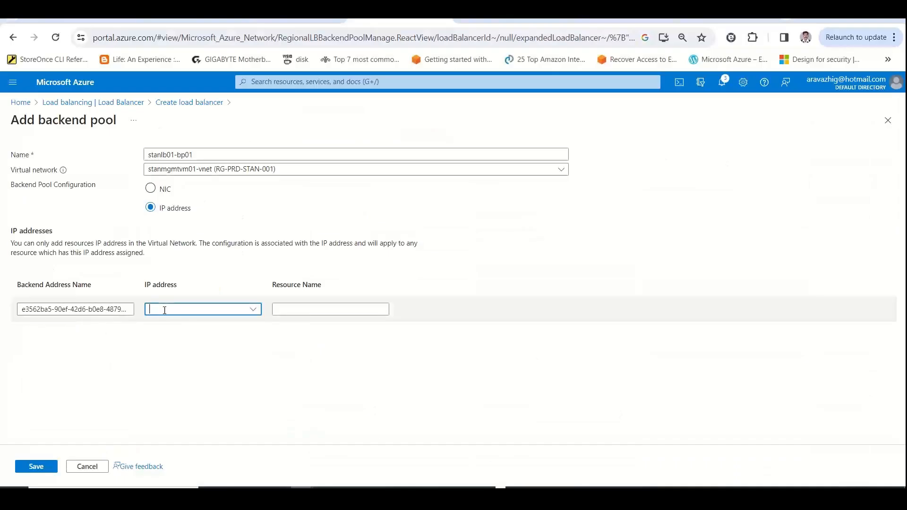
click(253, 310)
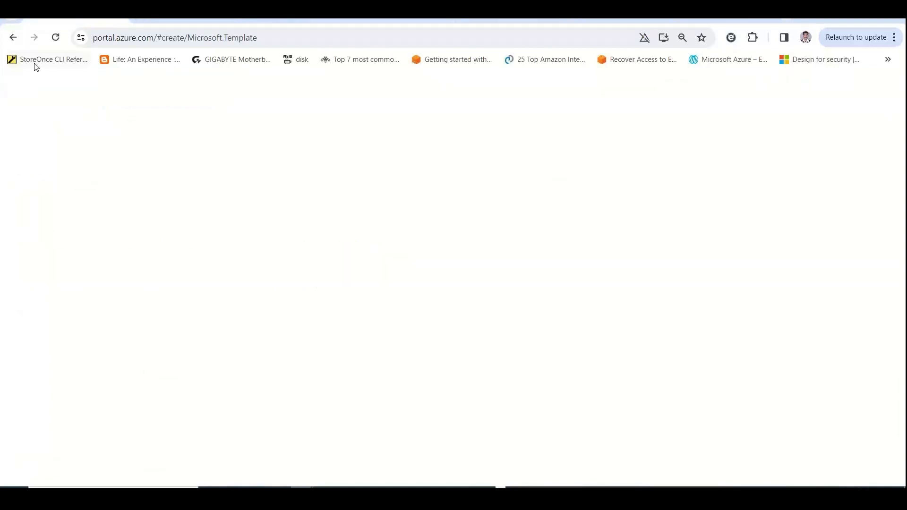
In another Azure portal page, open the virtual machines list and examine the machines' status and the web servers' public IP addresses
click(20, 102)
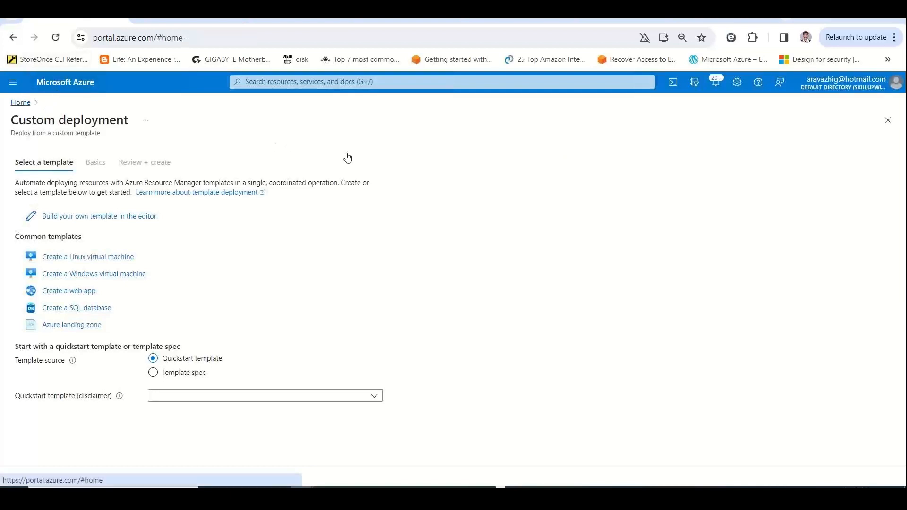
click(420, 141)
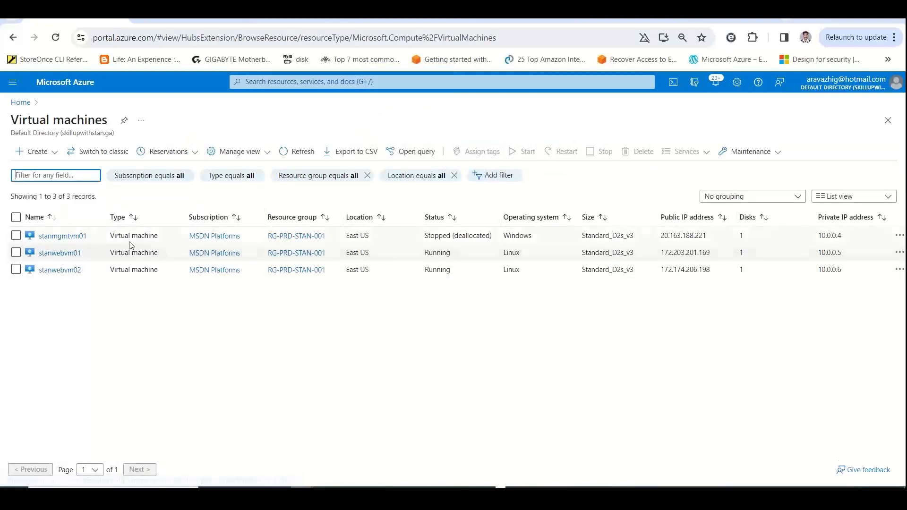
double_click(437, 236)
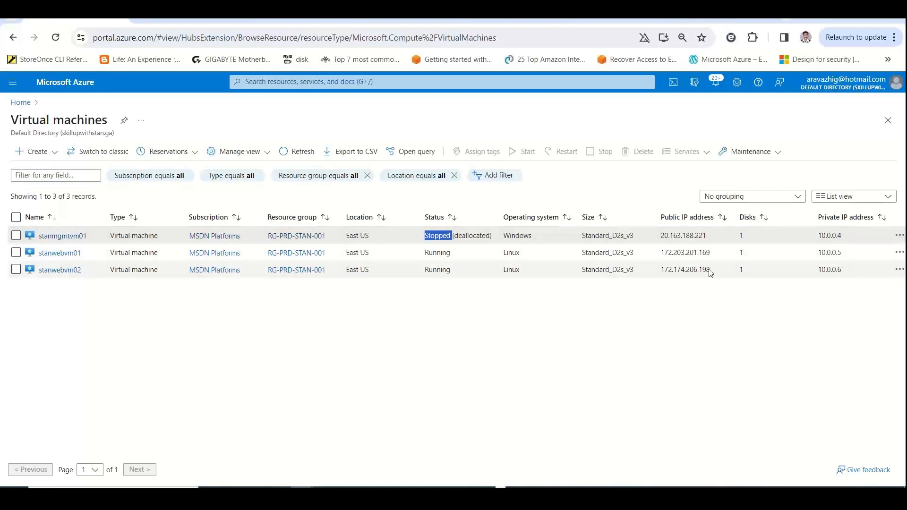
drag(714, 255, 656, 258)
drag(723, 270, 660, 271)
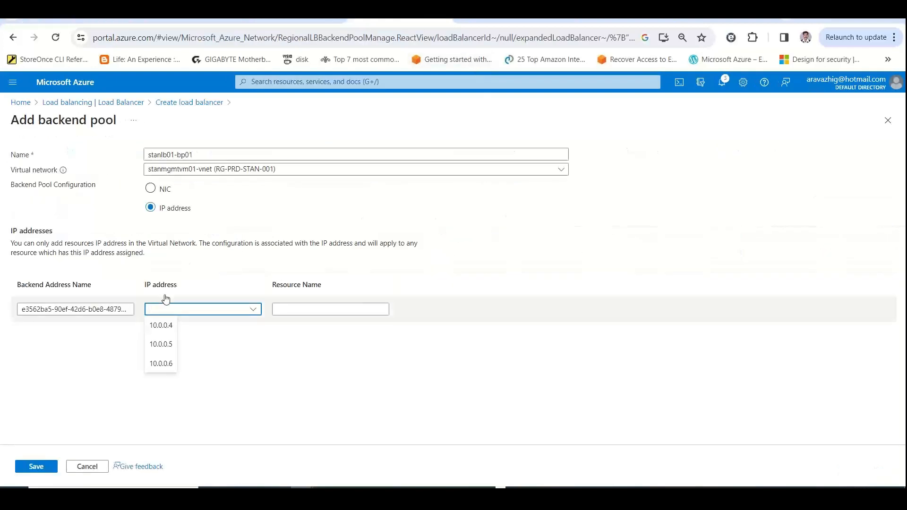
Add the IP addresses 10.0.0.5 and 10.0.0.6 to the backend pool stanlb01-bp01 and save it
click(161, 344)
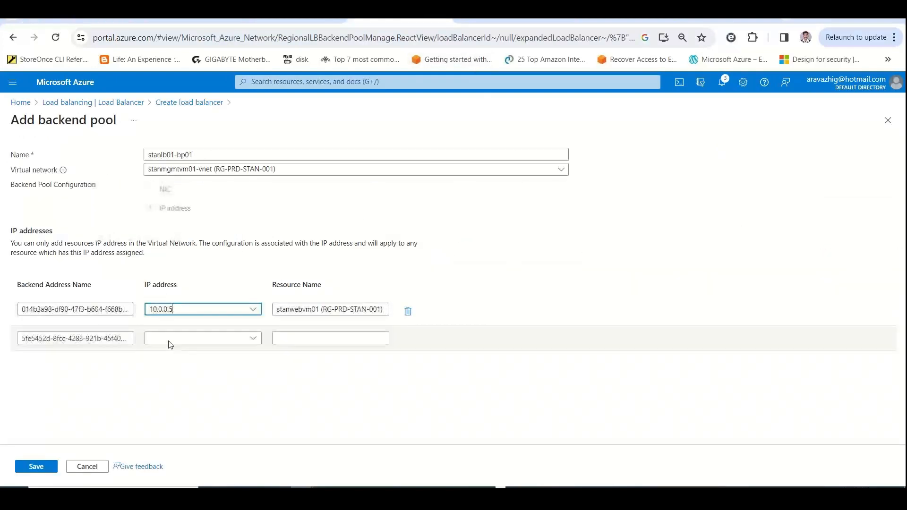
click(178, 336)
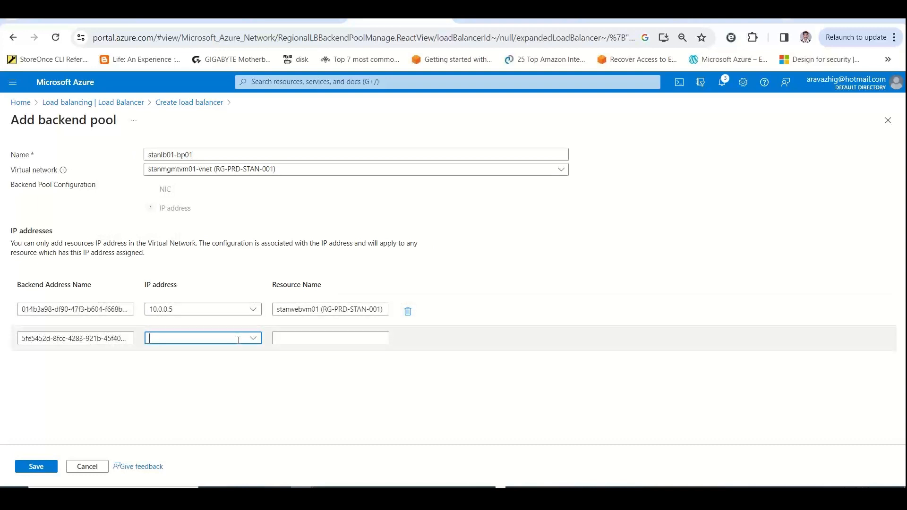
click(259, 341)
click(160, 391)
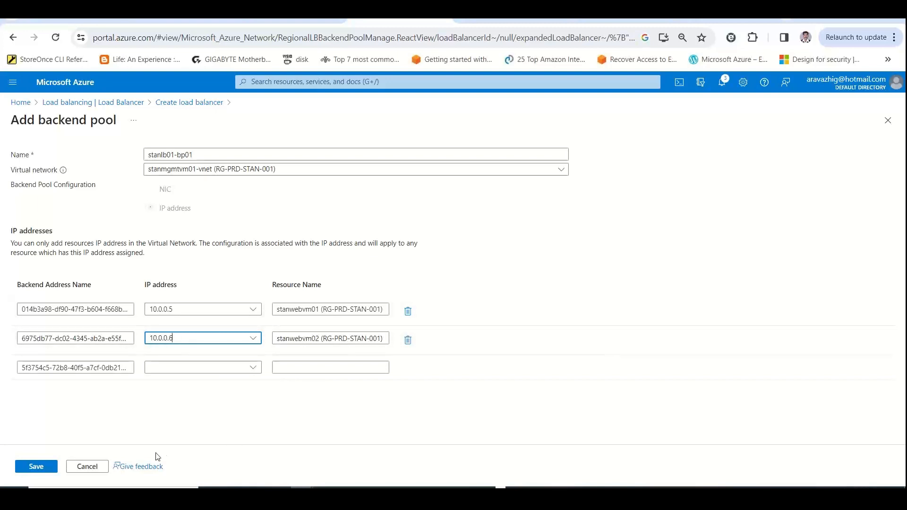
click(40, 468)
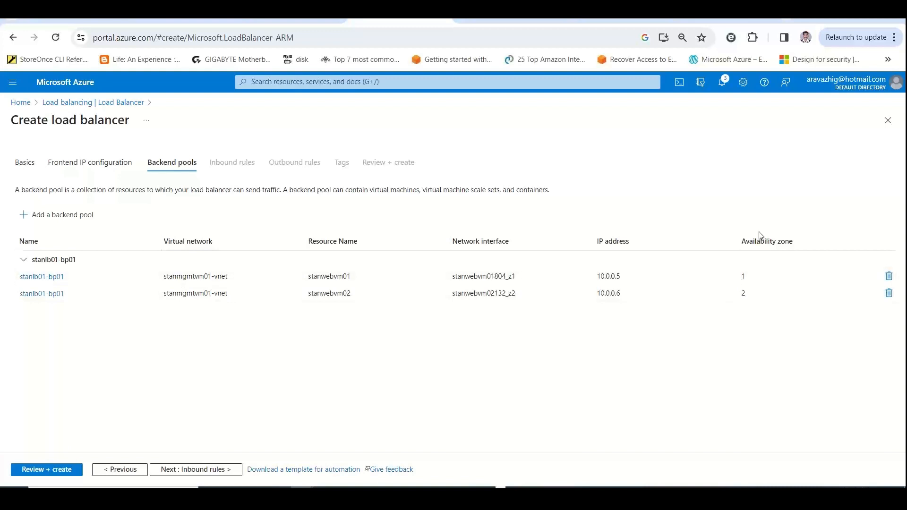
Review the pool members' availability zones, proceed to the inbound rules stage and start a new load balancing rule
drag(746, 245, 786, 246)
click(686, 349)
click(187, 470)
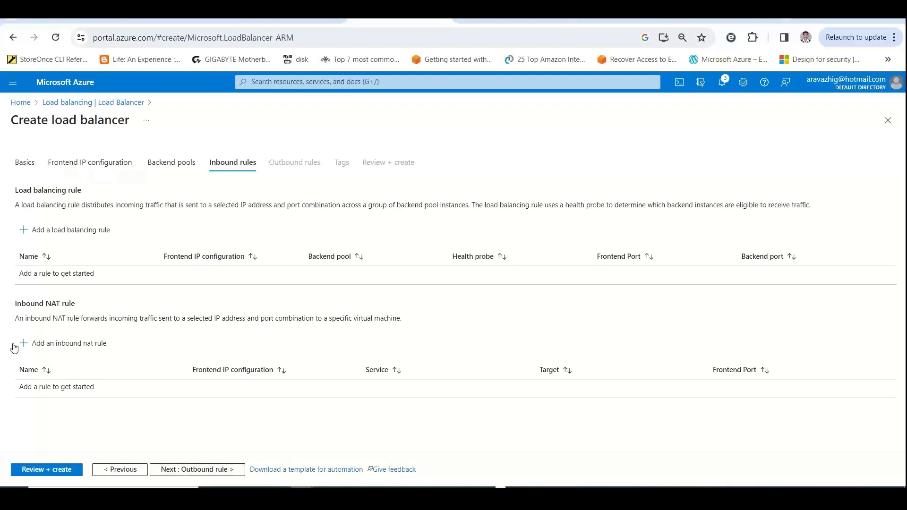
click(85, 231)
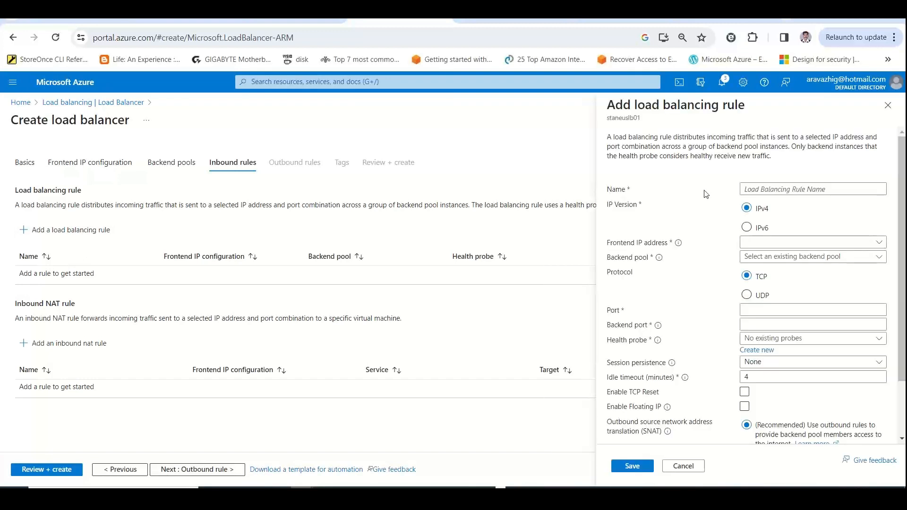
Copy the load balancing rule's description from the portal and paste it into cell A41 of the Load Balancers sheet in Excel
click(795, 189)
drag(775, 157, 609, 137)
key(ctrl+c)
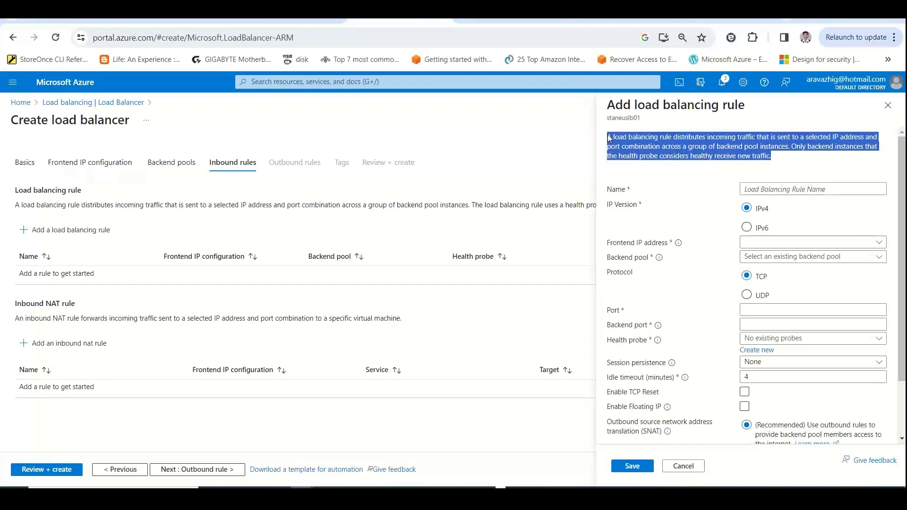
key(alt+Tab)
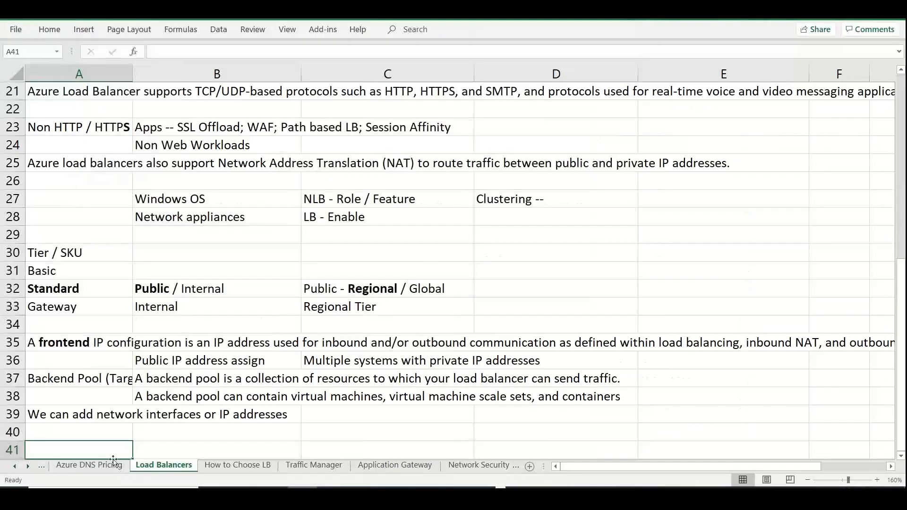
double_click(108, 450)
key(ctrl+v)
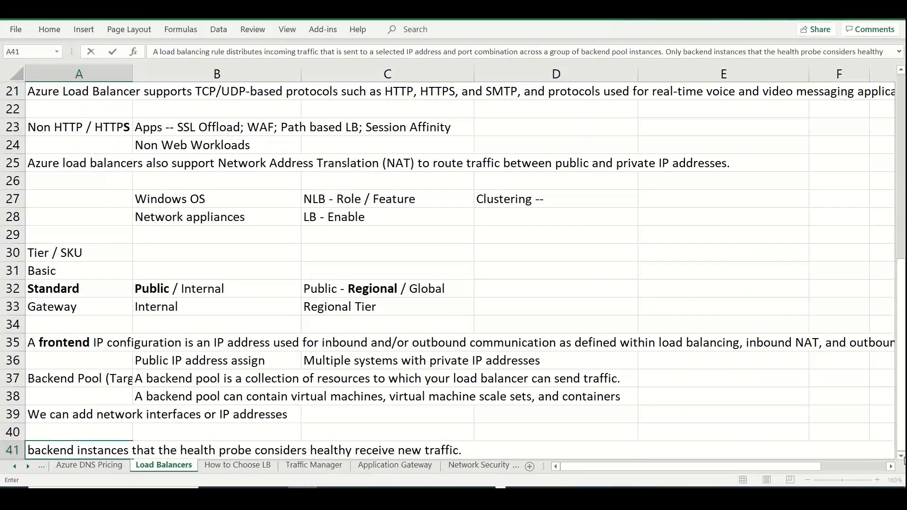
Move the sentence "Only backend instances that the health probe considers healthy receive new traffic." from the note in A41 to cell B42
scroll(902, 458, down, 2)
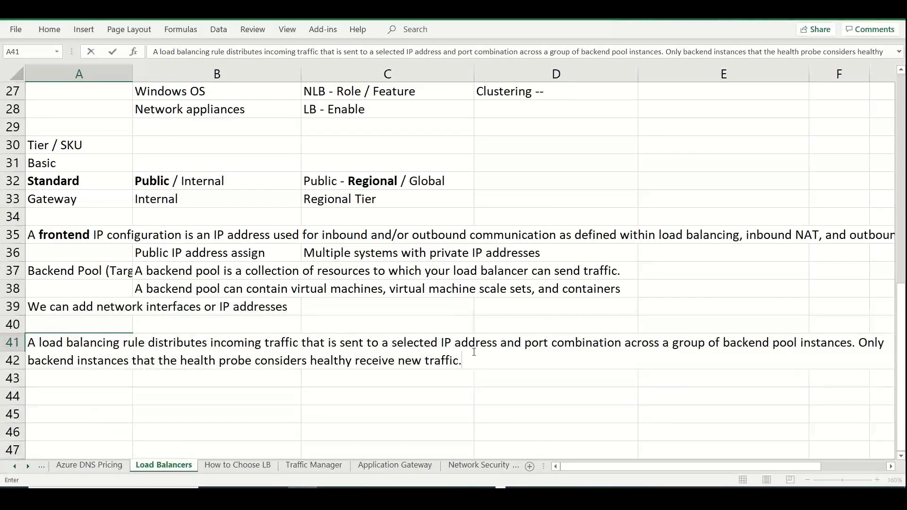
shift+click(859, 343)
key(ctrl+c)
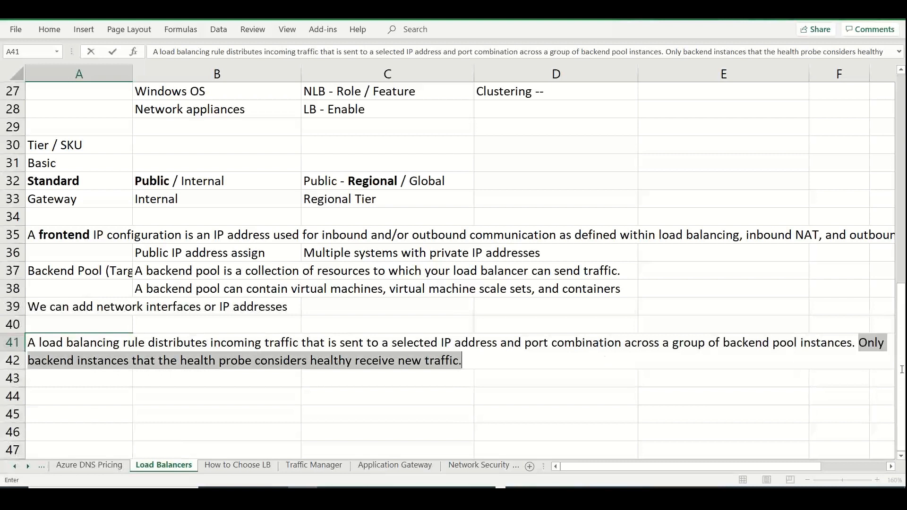
key(Delete)
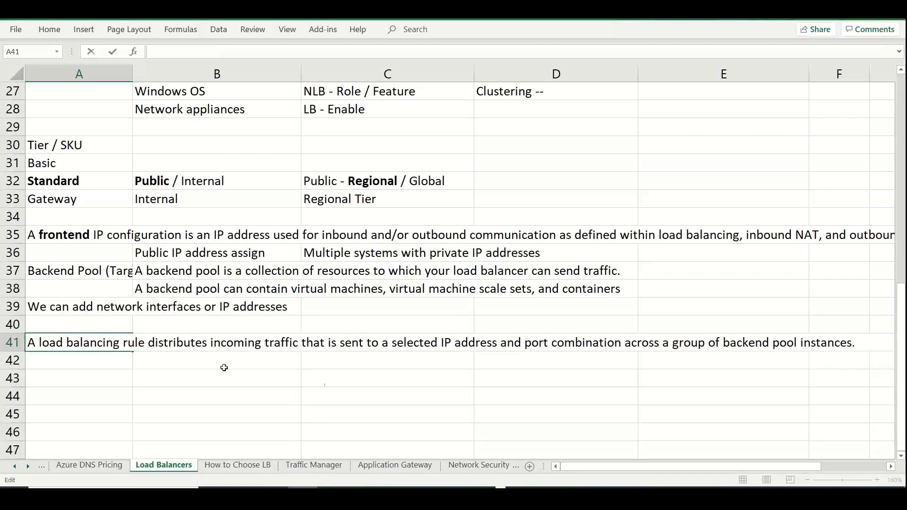
click(196, 368)
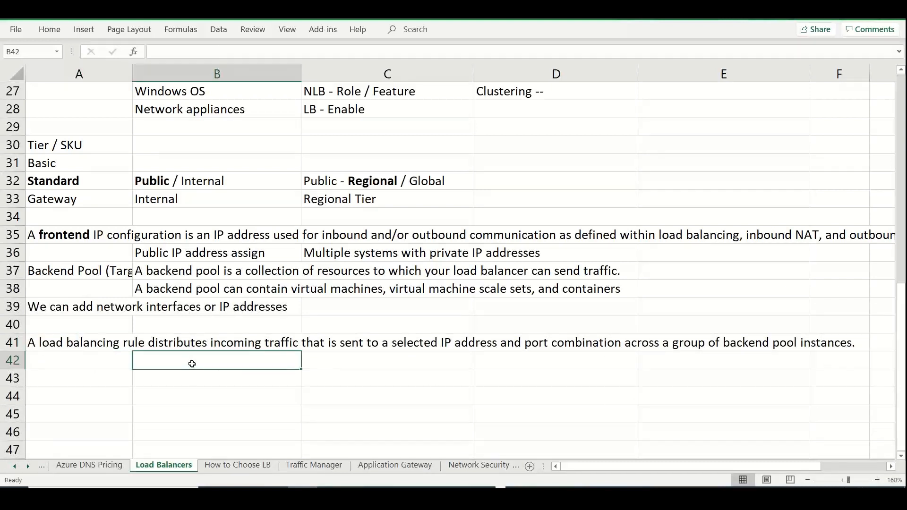
double_click(196, 369)
key(ctrl+v)
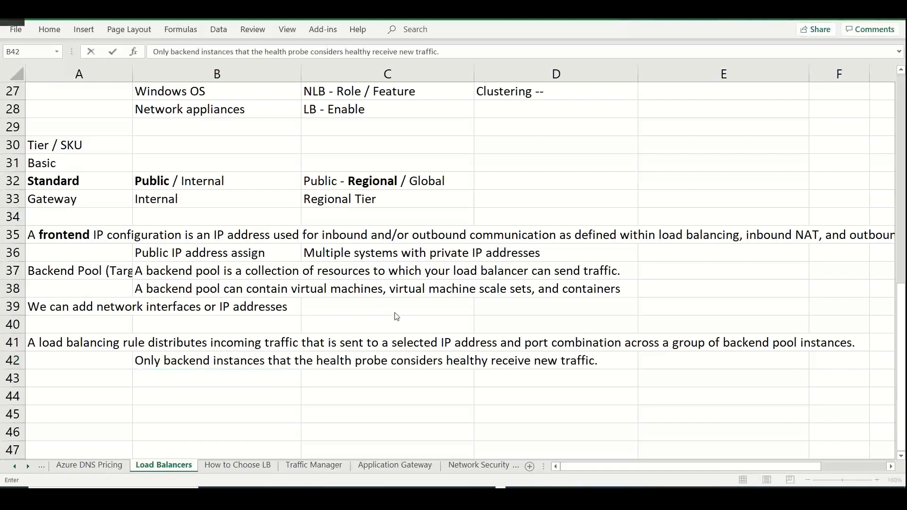
Back in the Azure portal, name the load balancing rule stanlbrule01 and assign frontend stanlbfe01 and backend pool stanlb01-bp01
key(alt+Tab)
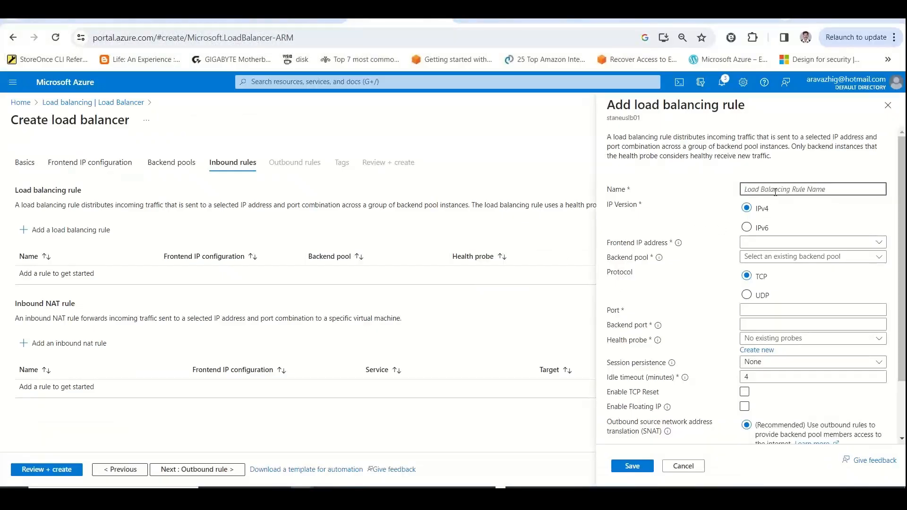
text(stanlbrule01)
click(808, 242)
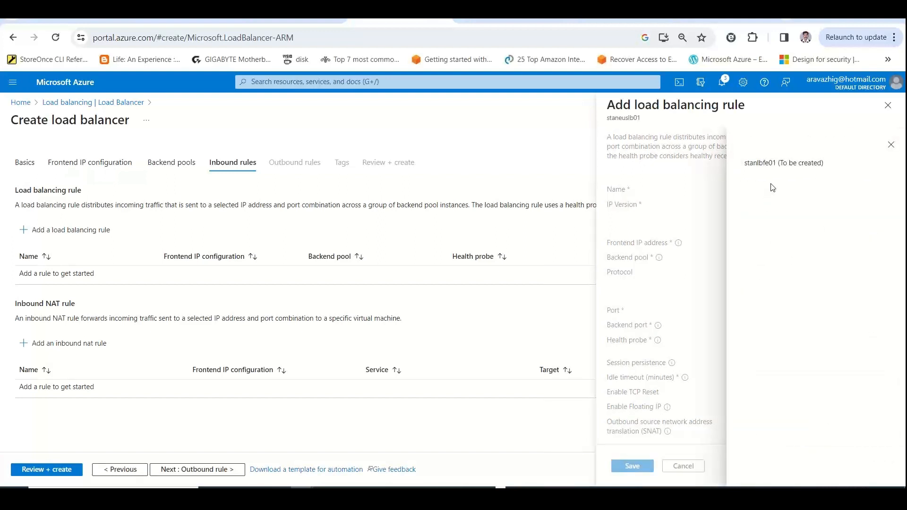
click(774, 168)
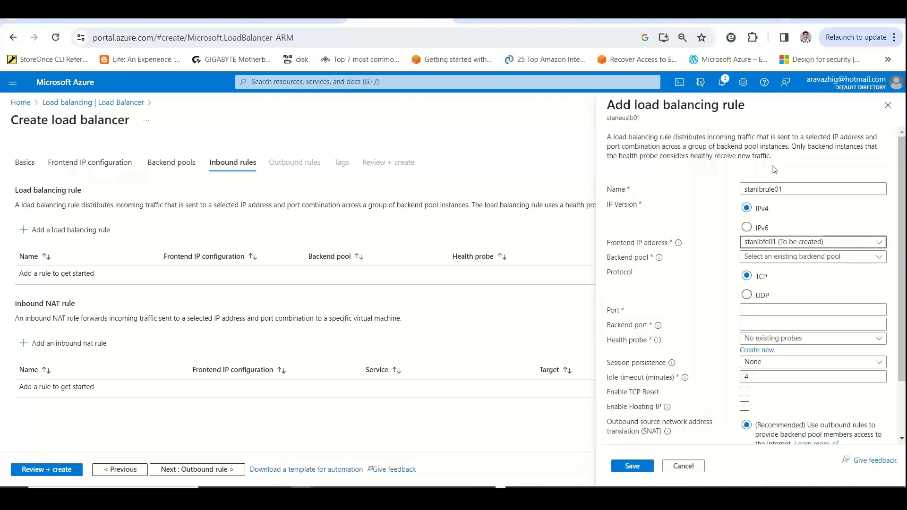
click(794, 258)
click(766, 272)
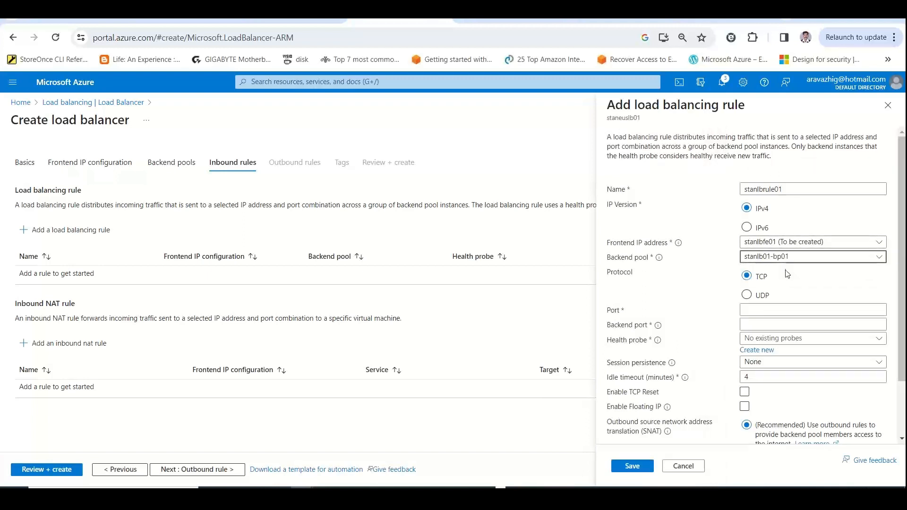
Set both the port and the backend port of the load balancing rule to 80
scroll(786, 270, down, 2)
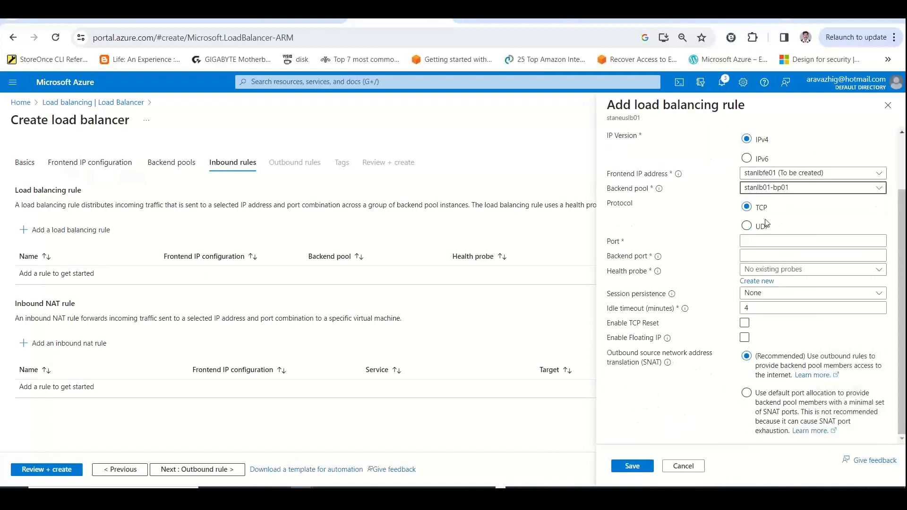
click(753, 240)
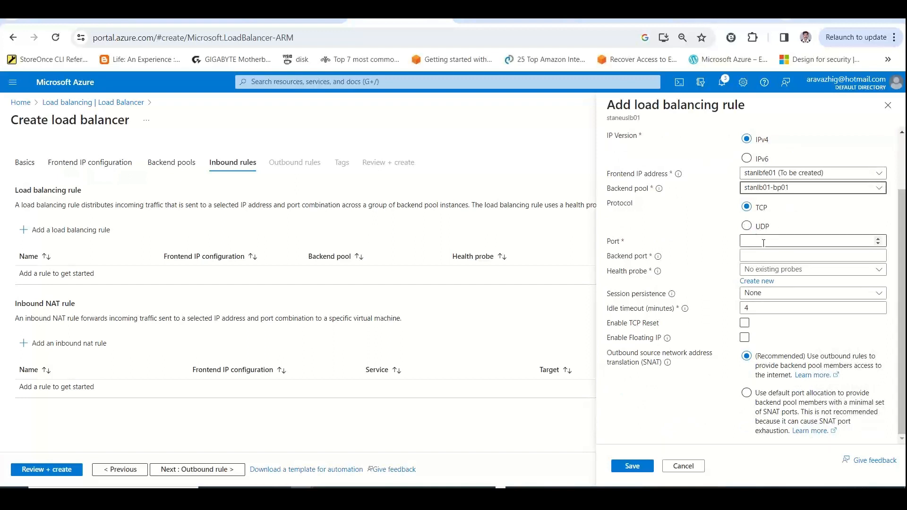
click(763, 242)
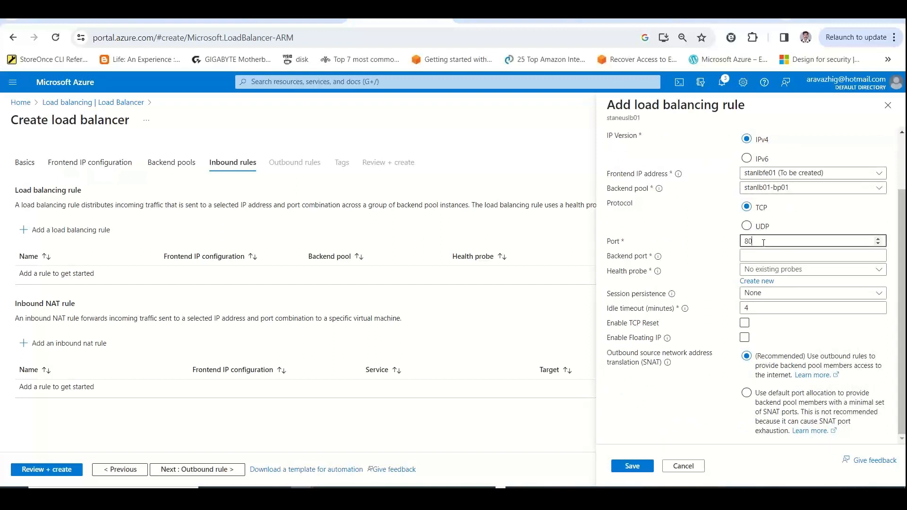
click(755, 258)
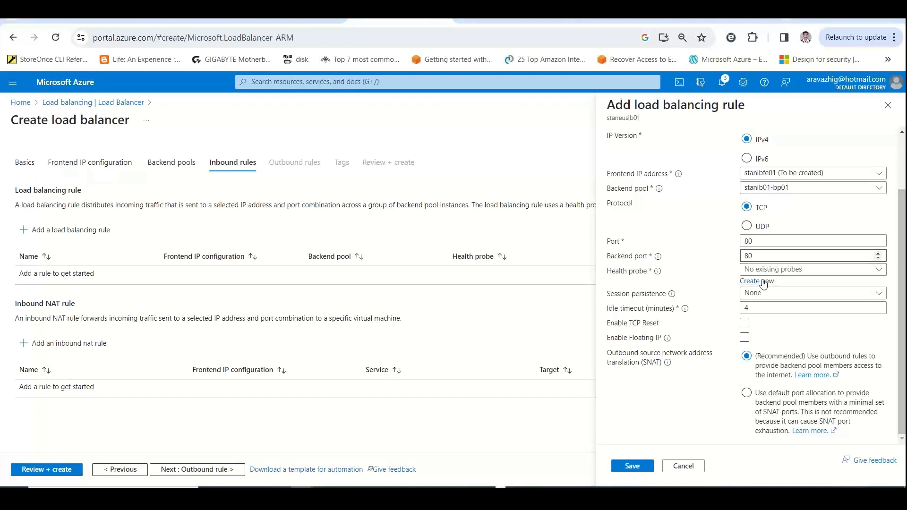
Create and save a new health probe named stanlb-hp-01 for the load balancing rule
click(762, 282)
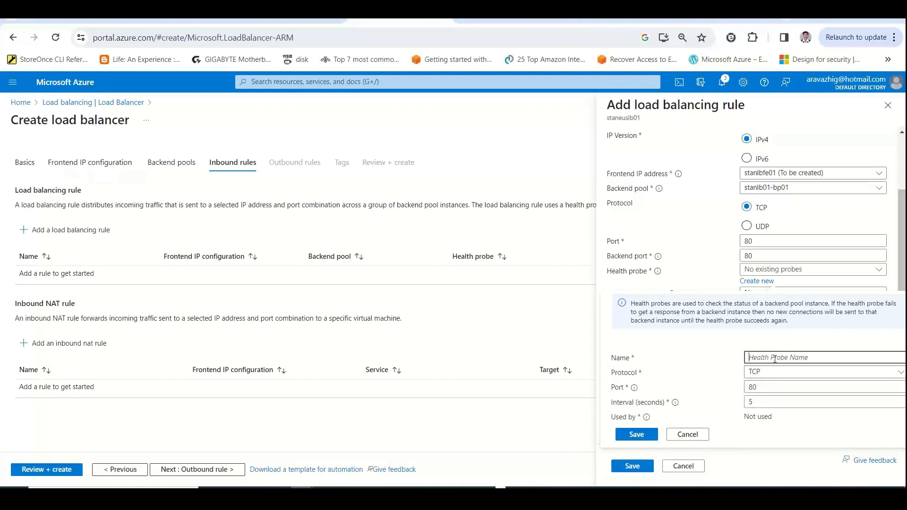
text(stanlb-hp01)
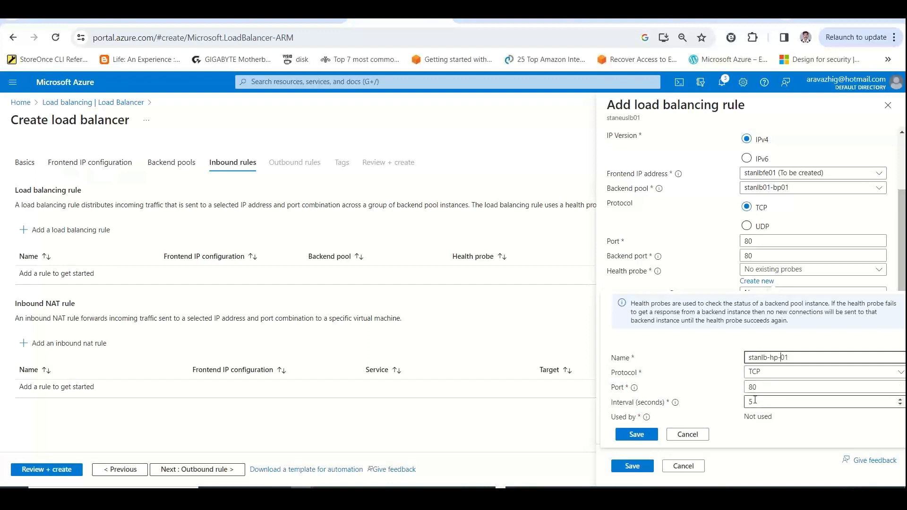
click(638, 434)
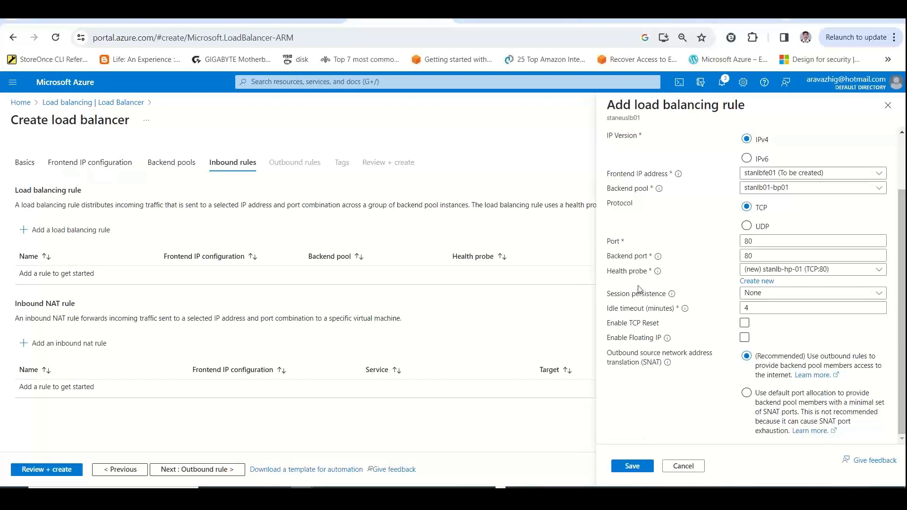
Switch to the Excel notes and enter eu1 in B45 and eu2 in B46 of the Load Balancers sheet
key(alt+Tab)
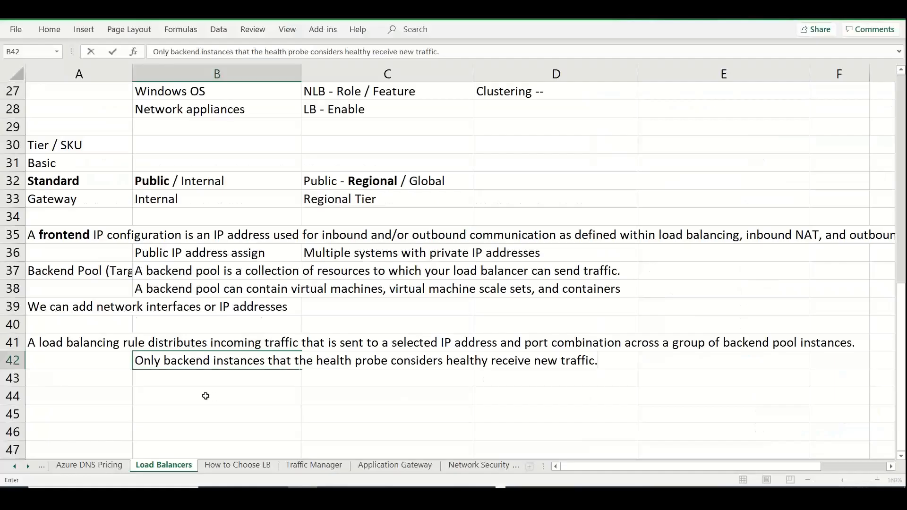
click(189, 406)
text(eu1)
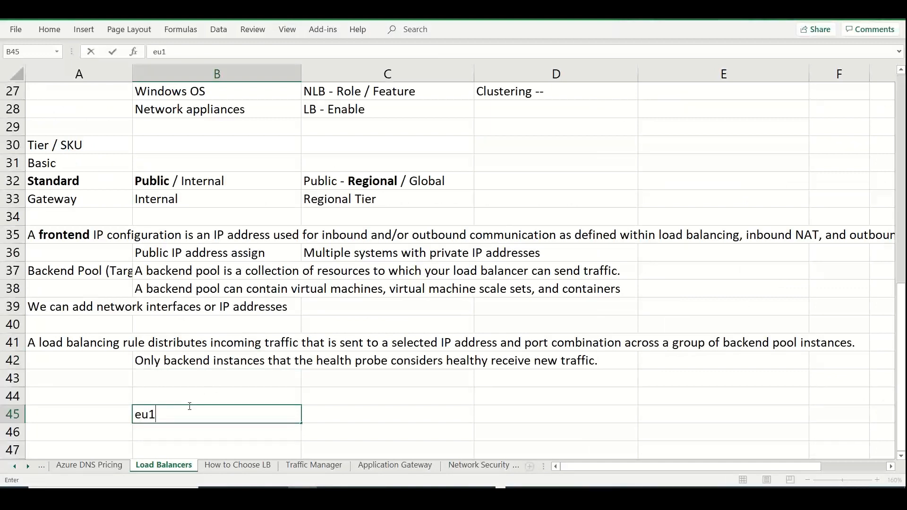
key(Return)
text(eu2)
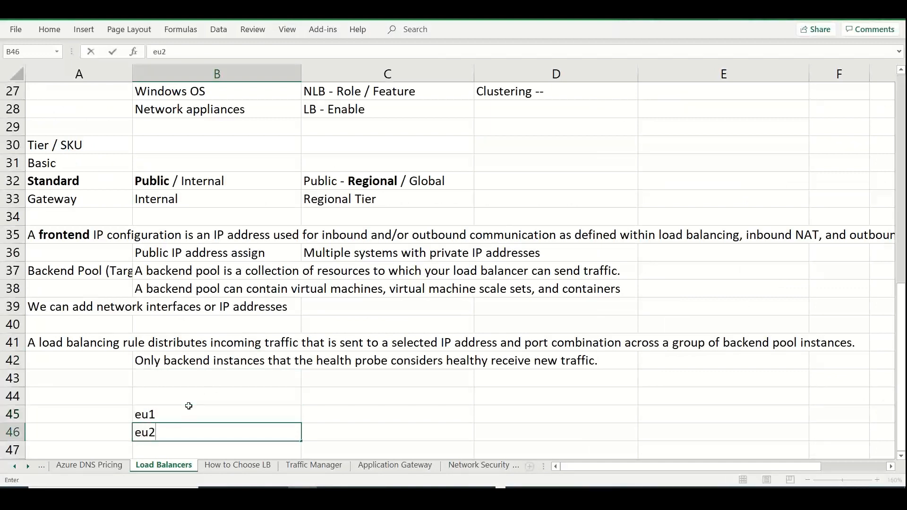
Extend the two end-user entries to read "eu1 - ip / port" and "eu2 - ip / port"
double_click(189, 408)
text(- )
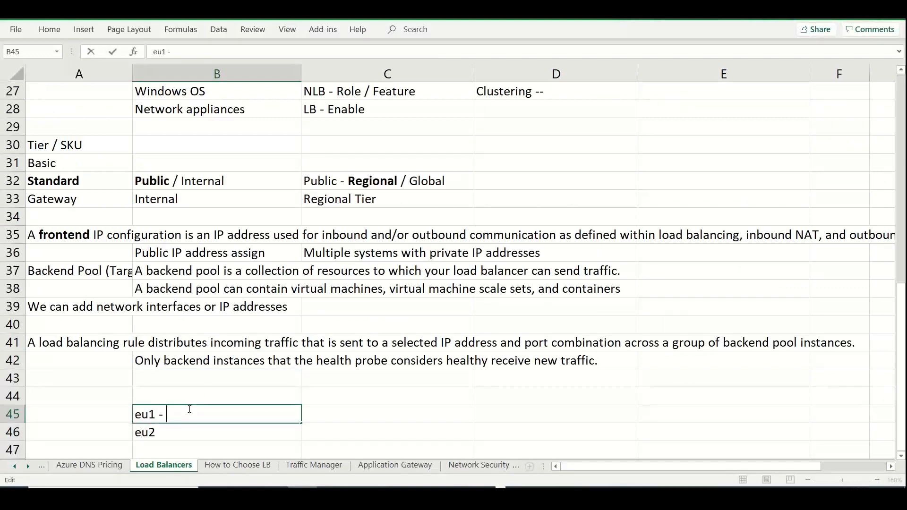
text(ip / port)
double_click(173, 432)
text(- i)
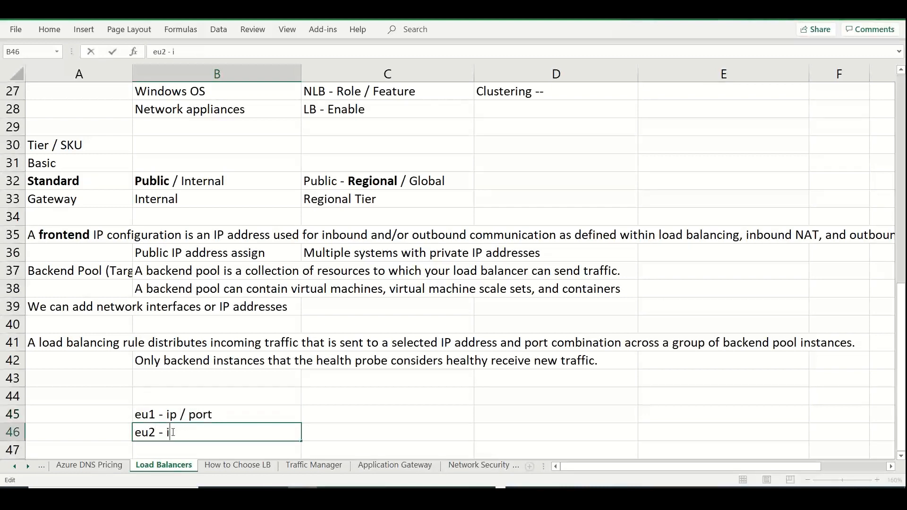
text(p / por)
text(t)
Enter LB in cell C44, server1 in D45 and server2 in D46
click(352, 397)
text(LB)
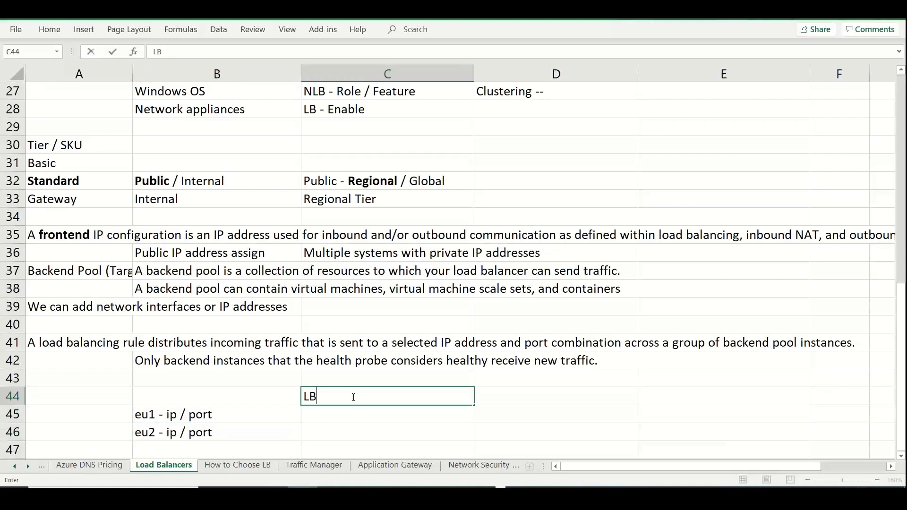
key(ctrl+Return)
key(Return)
key(Right)
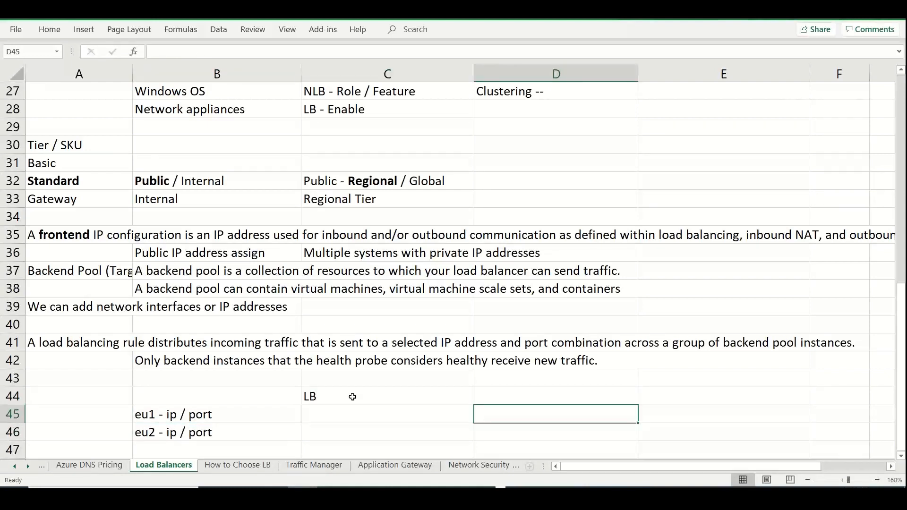
text(server1)
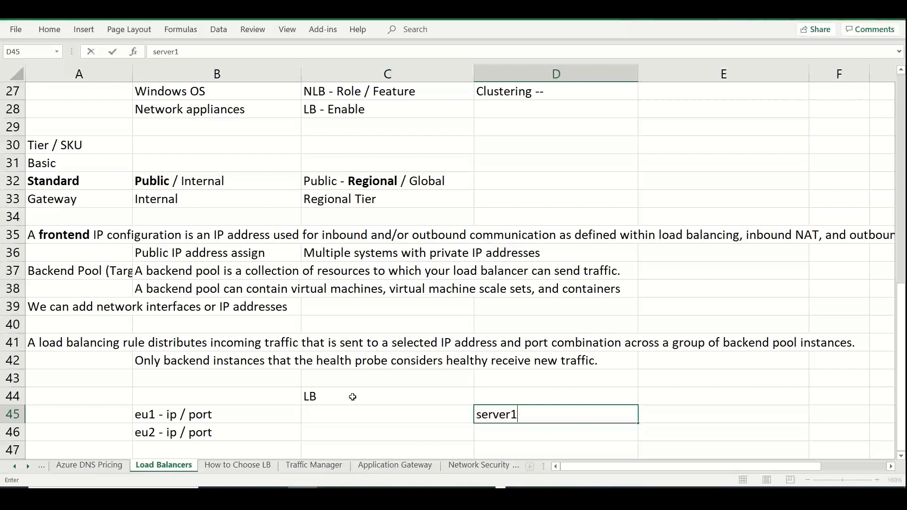
key(Return)
text(server2)
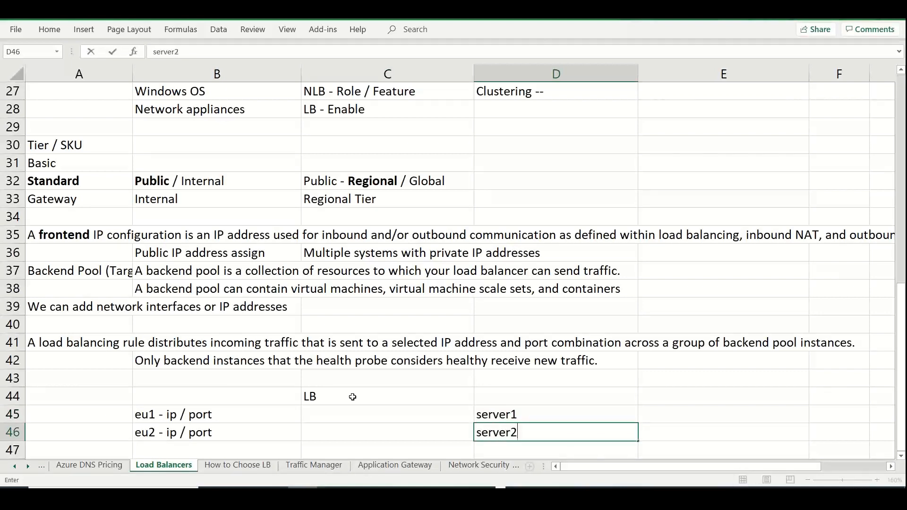
Extend the two server entries to read "server1 - IP / Port" and "server2 - IP / Port"
double_click(562, 414)
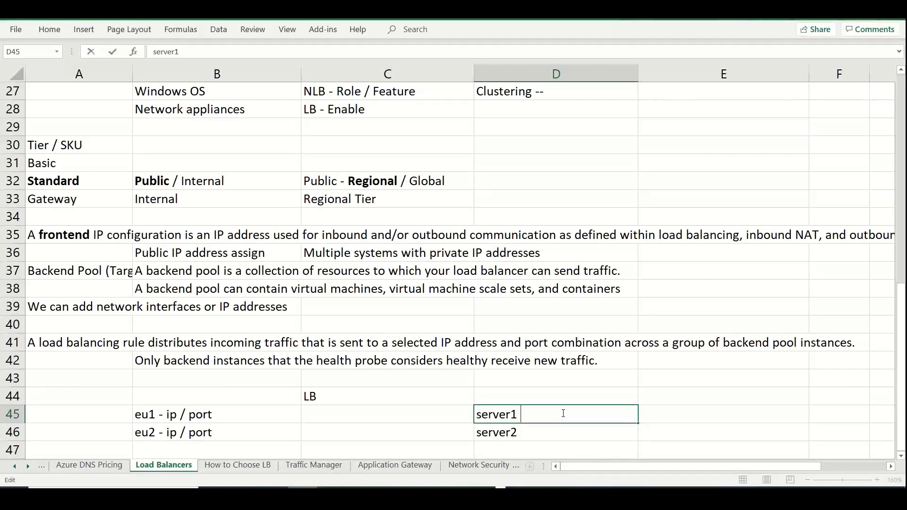
text(- IP / Port)
double_click(553, 429)
text(- IP /)
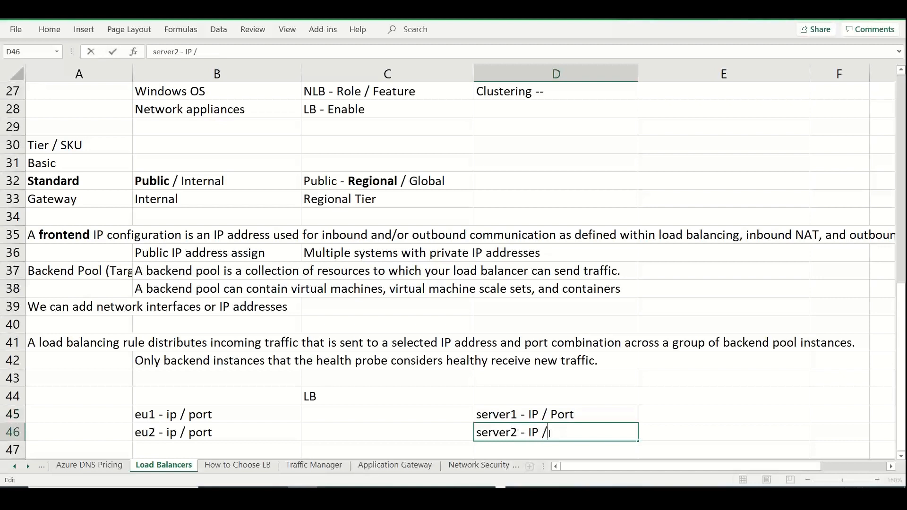
text( Port)
click(341, 401)
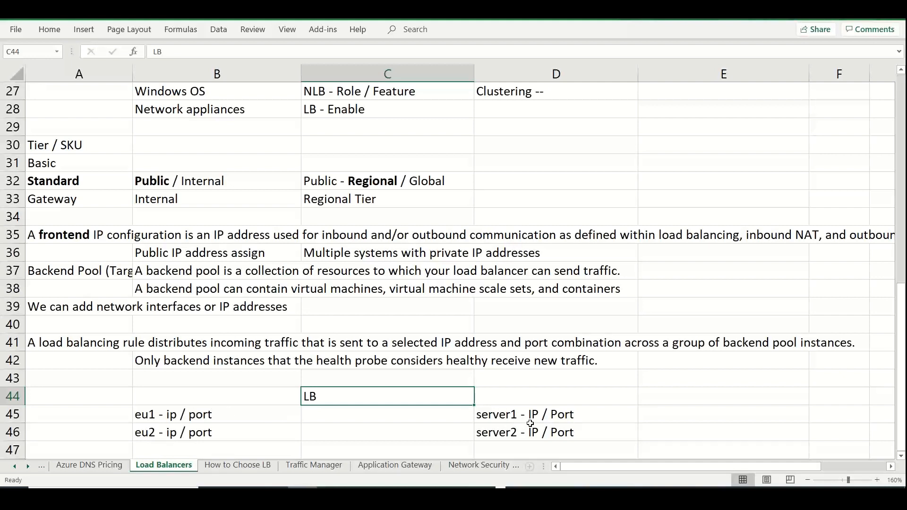
Return to the Azure portal and examine the rule's session persistence options without changing the selection
key(alt+Tab)
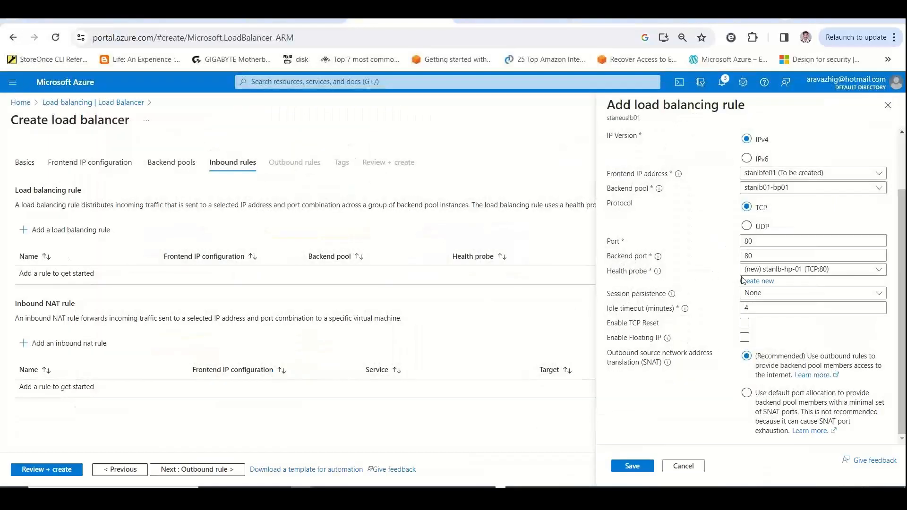
click(755, 293)
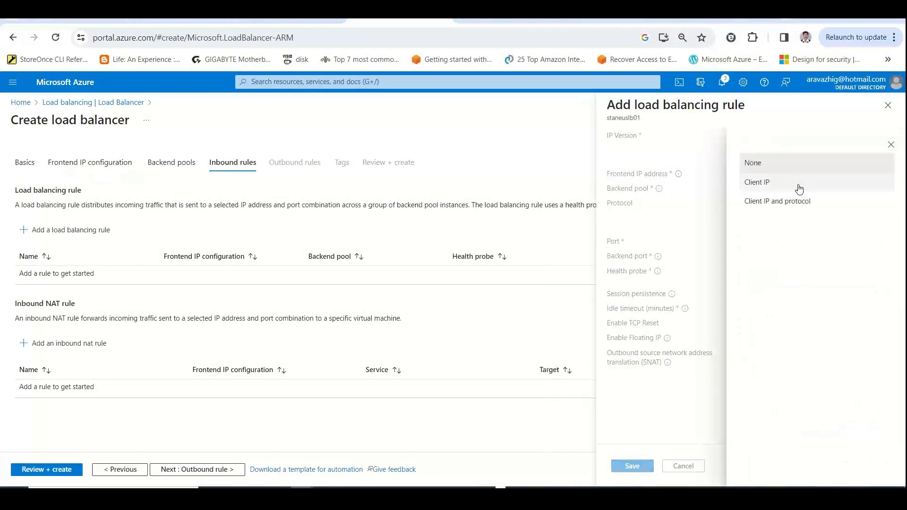
click(884, 144)
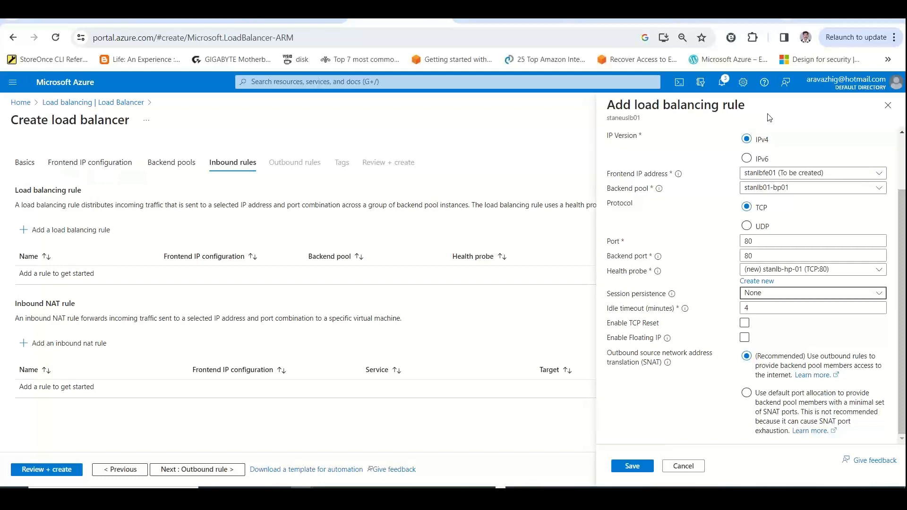
Switch to the Excel workbook and enter "Session Persistence" in cell B35 of the How to Choose LB sheet
key(alt+Tab)
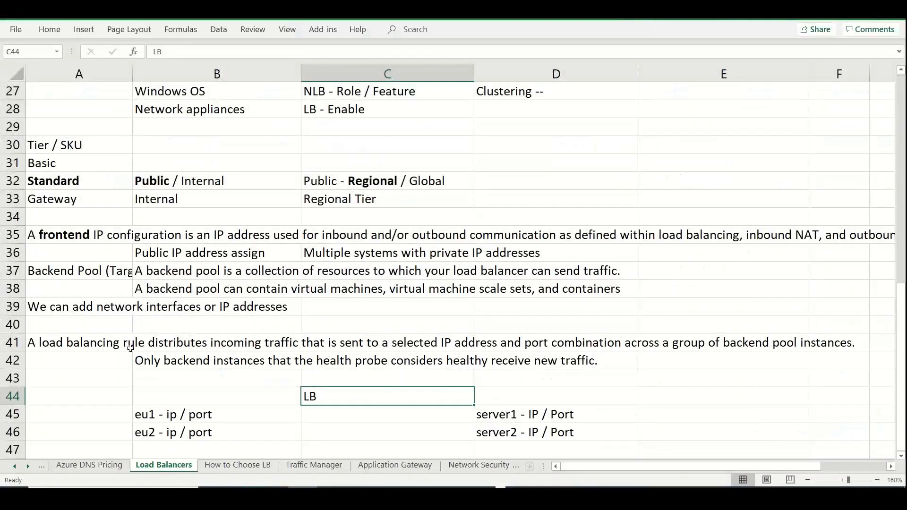
click(238, 465)
click(110, 420)
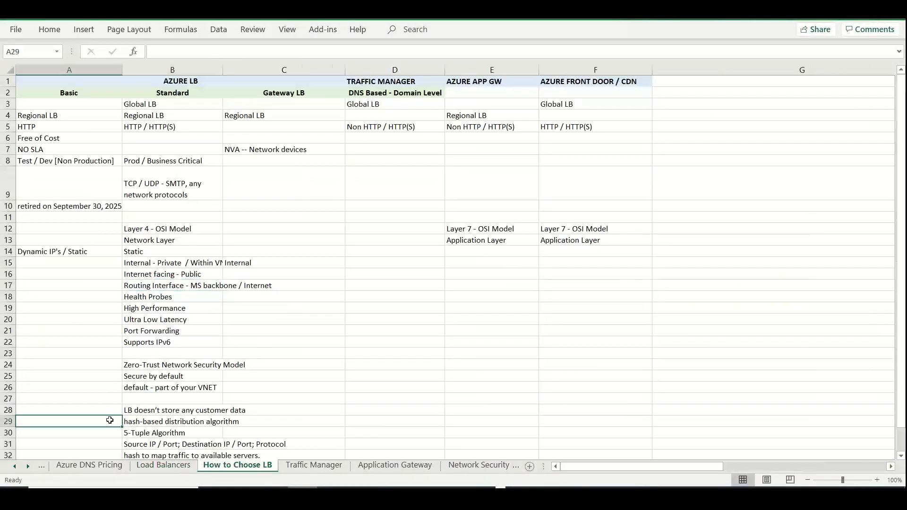
key(Down)
key(Down)
key(Down)
key(Down)
key(Down)
key(Down)
key(Down)
key(Down)
key(Down)
key(Down)
key(Down)
key(Down)
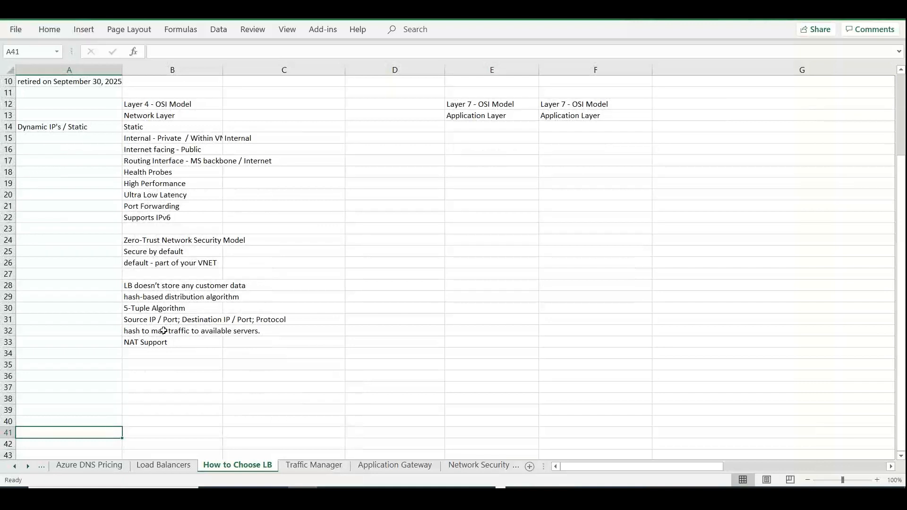
click(157, 365)
text(Sess)
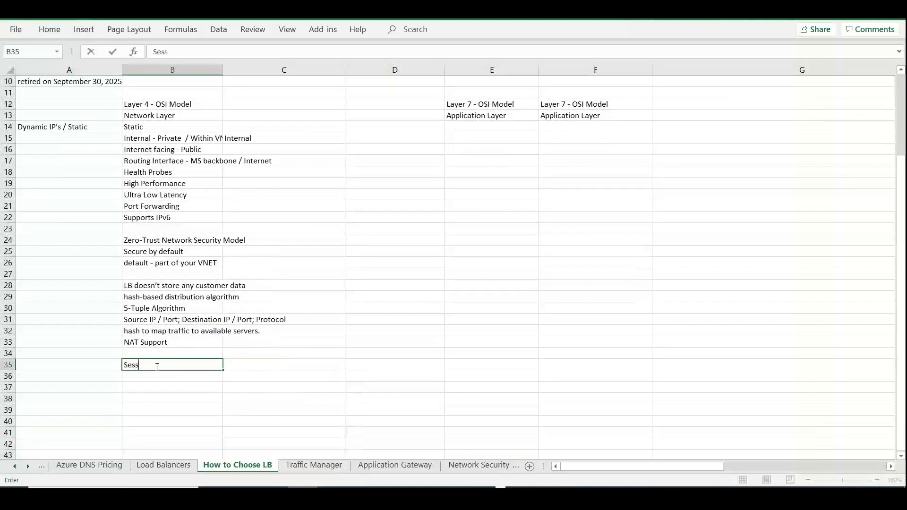
text(ion Persistence)
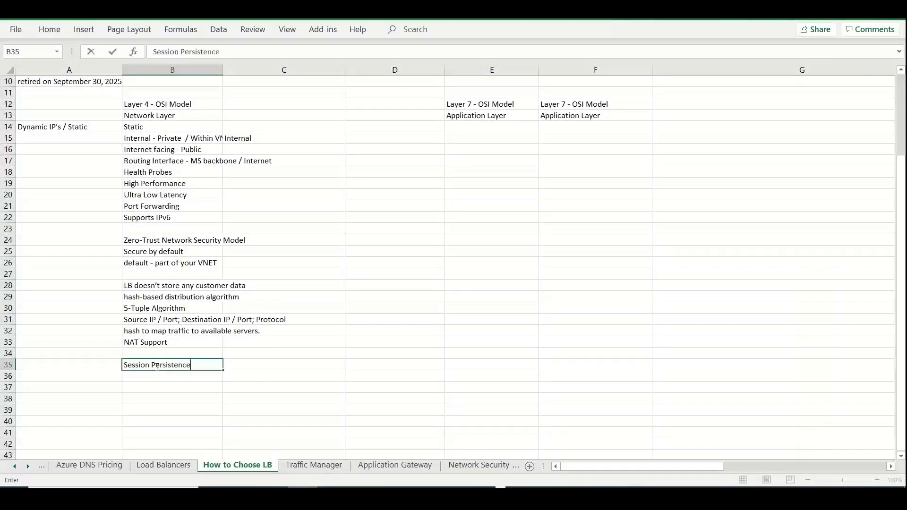
Check the rule's settings in the Azure portal, and enter "Idle Timeout / TCP Reset" in cell B37 of the Excel sheet
key(alt+Tab)
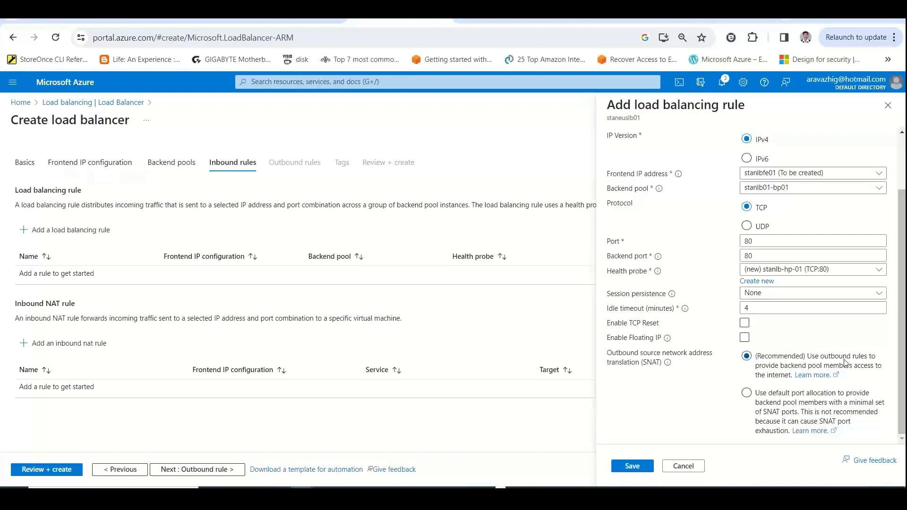
key(alt+Tab)
click(193, 388)
text(Idle )
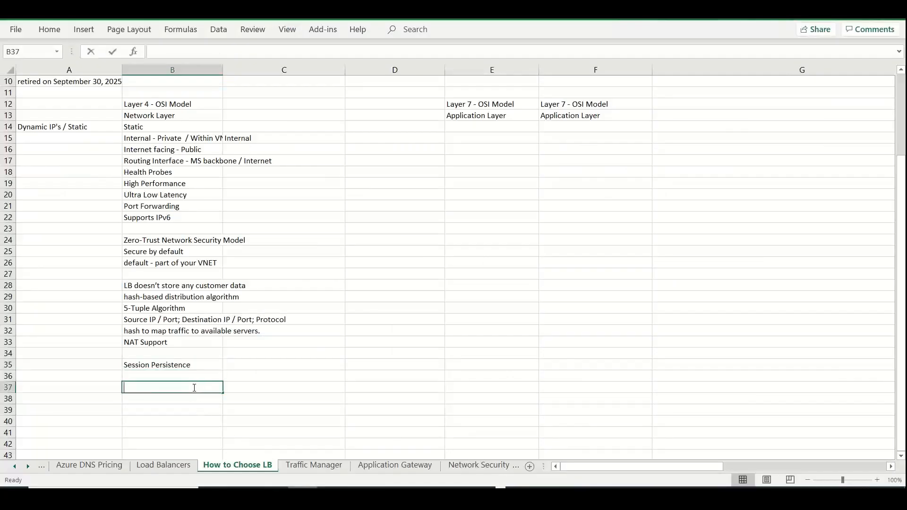
text(Time)
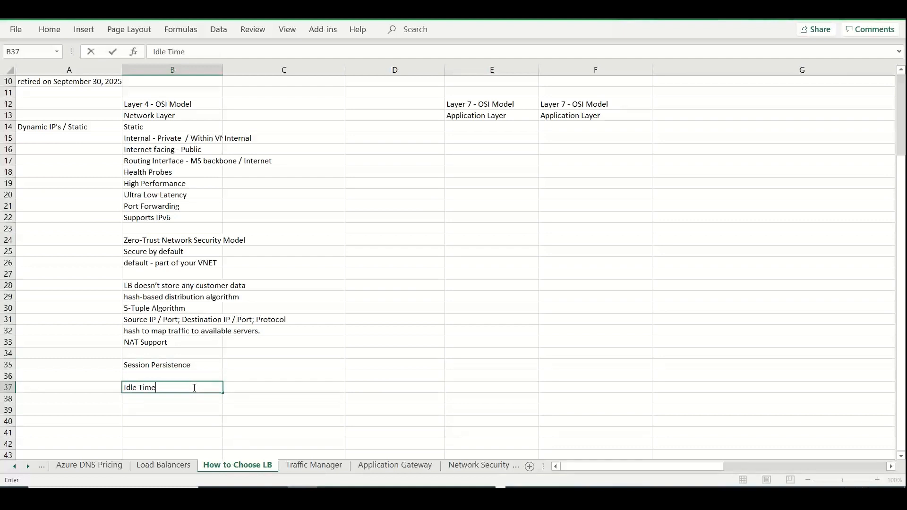
text(out / TCP Reset)
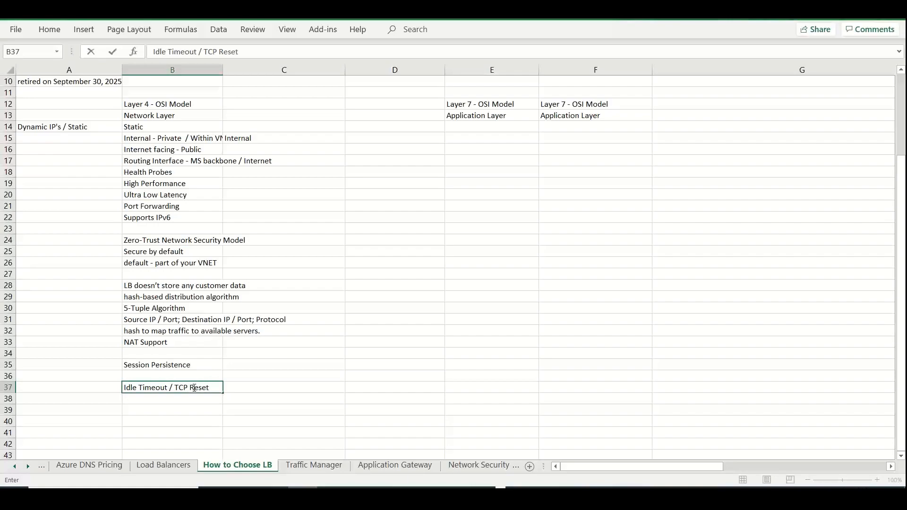
Copy the Floating IP explanation from the Azure rule form into Excel cell B39 and remove the blank line before it
key(alt+Tab)
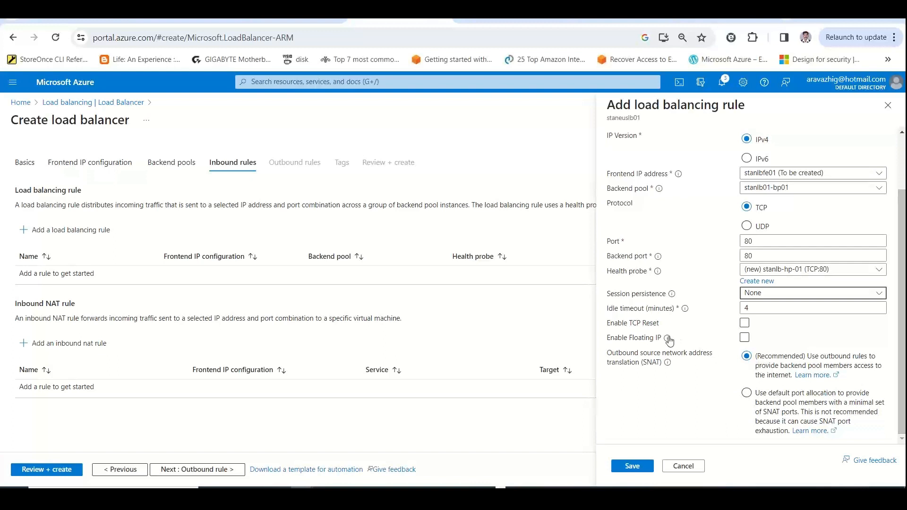
mouse_move(671, 335)
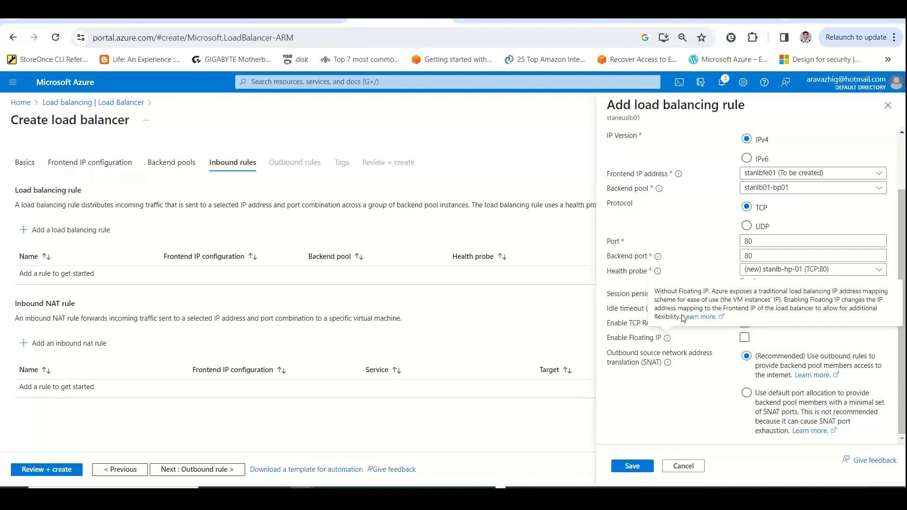
drag(681, 318, 656, 295)
key(ctrl+c)
right_click(668, 295)
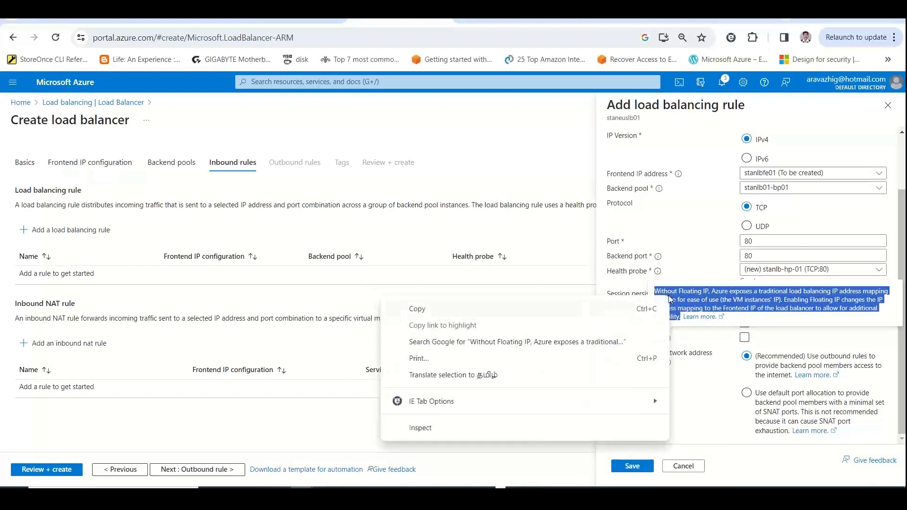
click(538, 314)
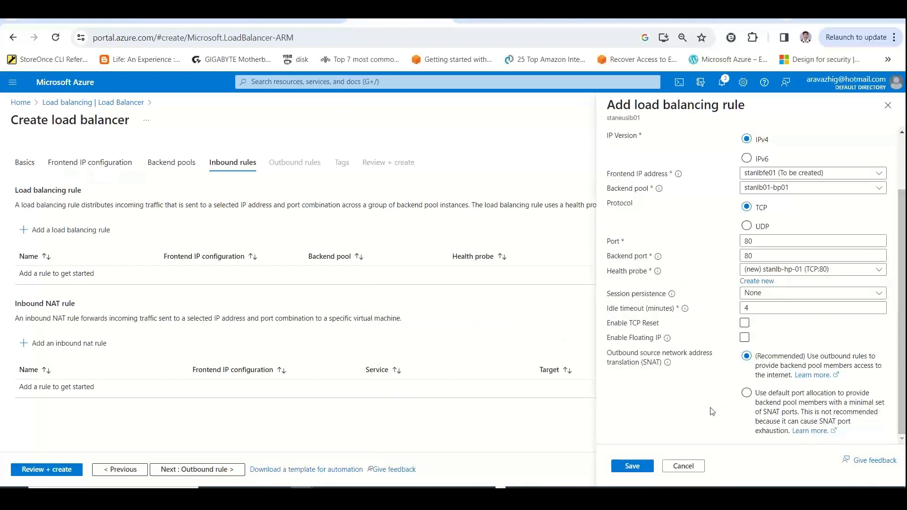
key(alt+Tab)
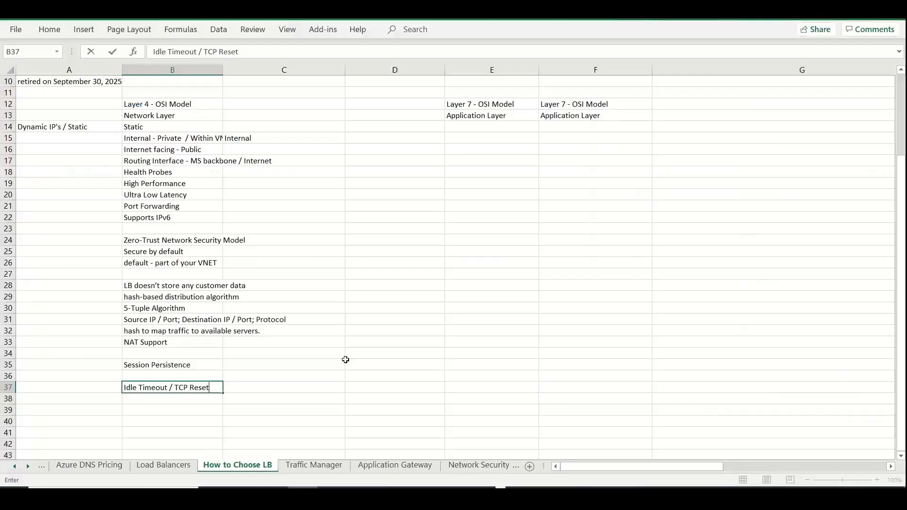
click(152, 410)
key(ctrl+v)
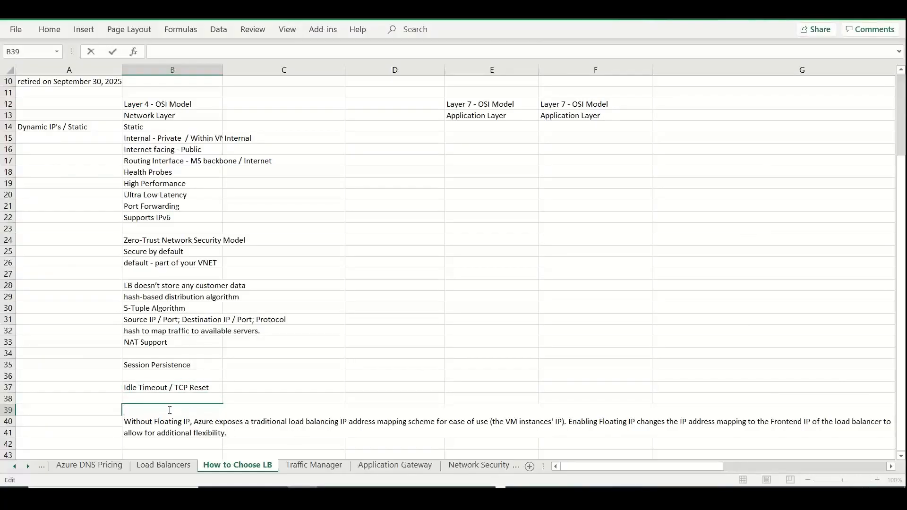
key(Delete)
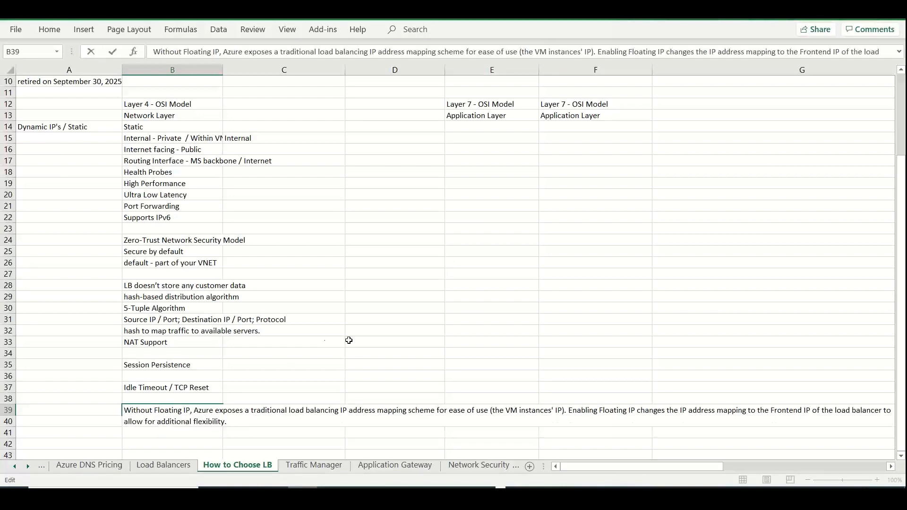
Move the sentence starting "Enabling Floating IP changes the IP address mapping" from cell B39 into cell B40
drag(569, 410, 589, 435)
key(ctrl+c)
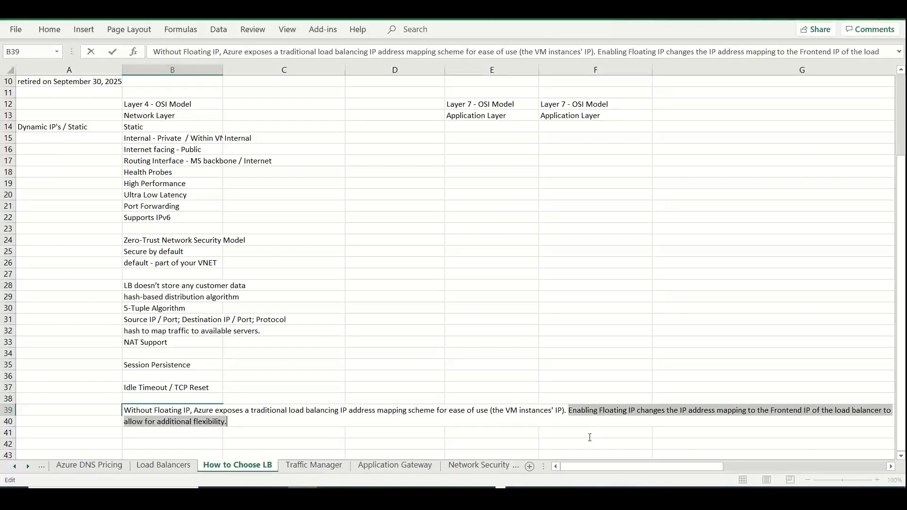
key(Delete)
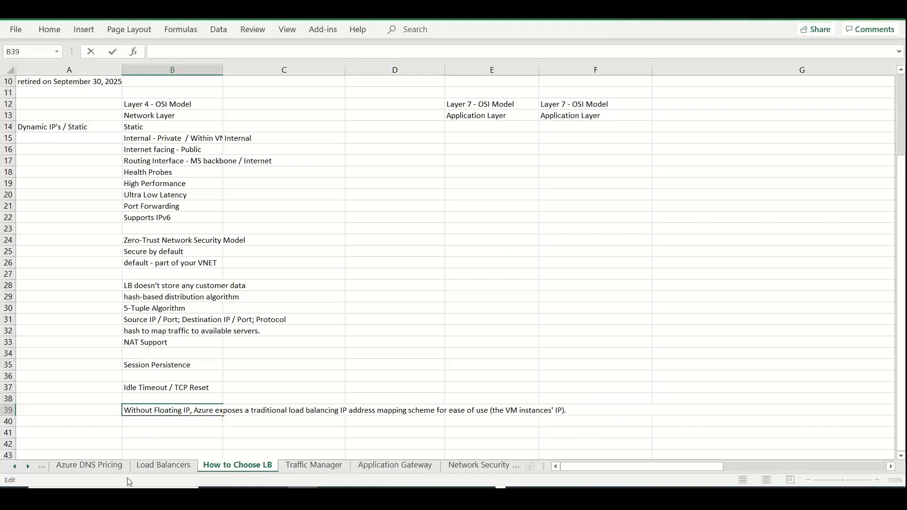
click(164, 421)
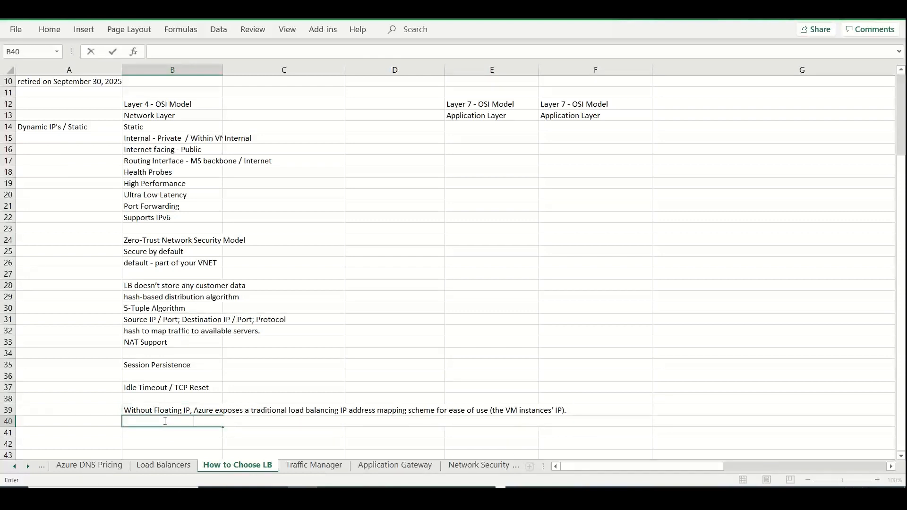
key(ctrl+v)
click(455, 313)
Return to the Azure portal, save the load balancing rule and proceed to the outbound rules
key(alt+Tab)
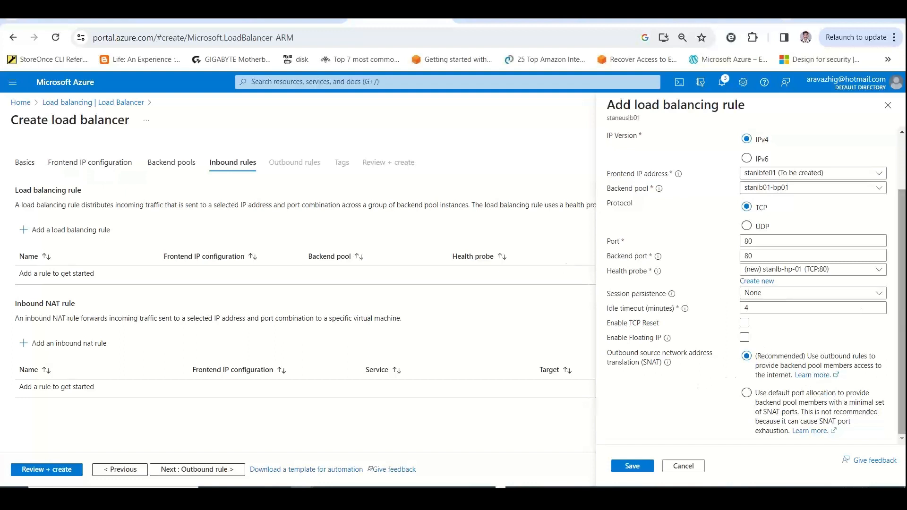
click(636, 466)
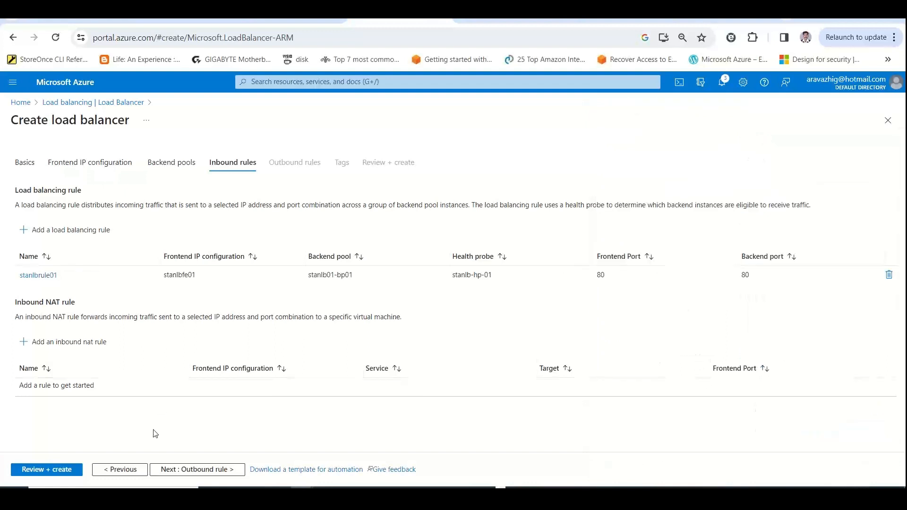
click(178, 470)
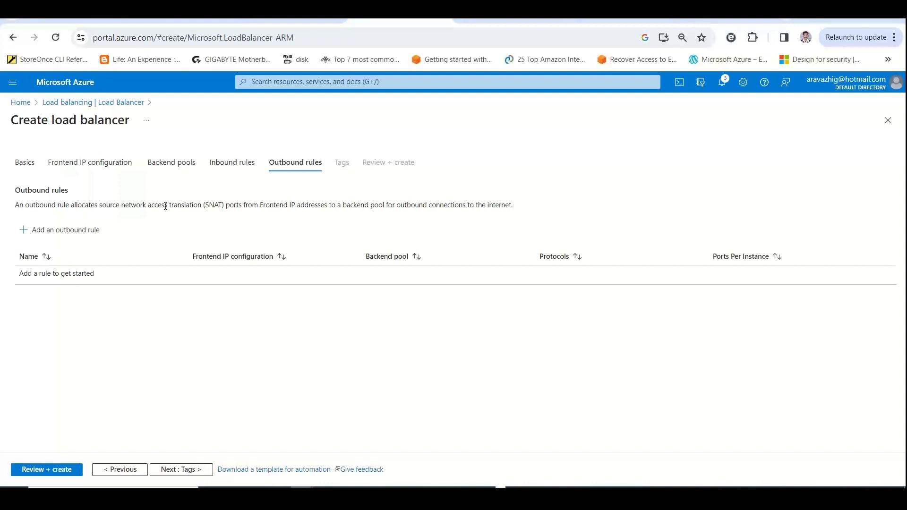
Create the load balancer without outbound rules or tags, and open the deployed resource
double_click(211, 204)
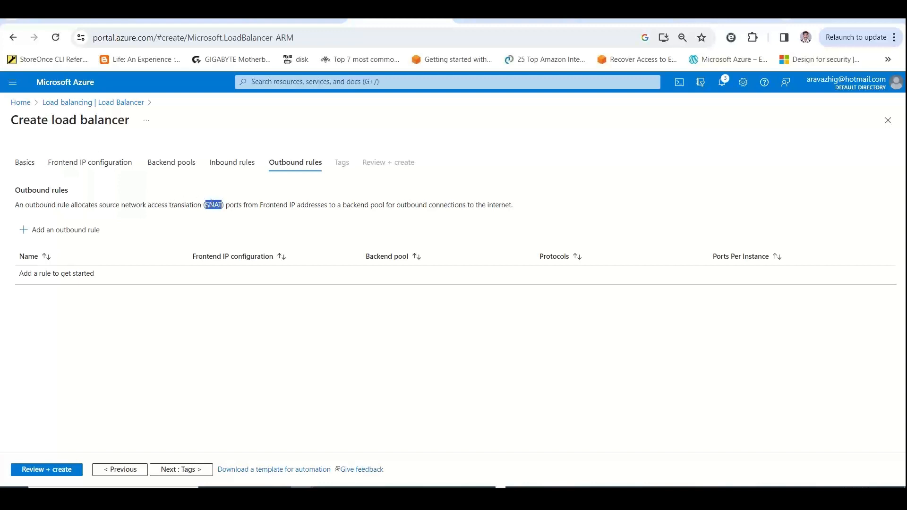
click(180, 468)
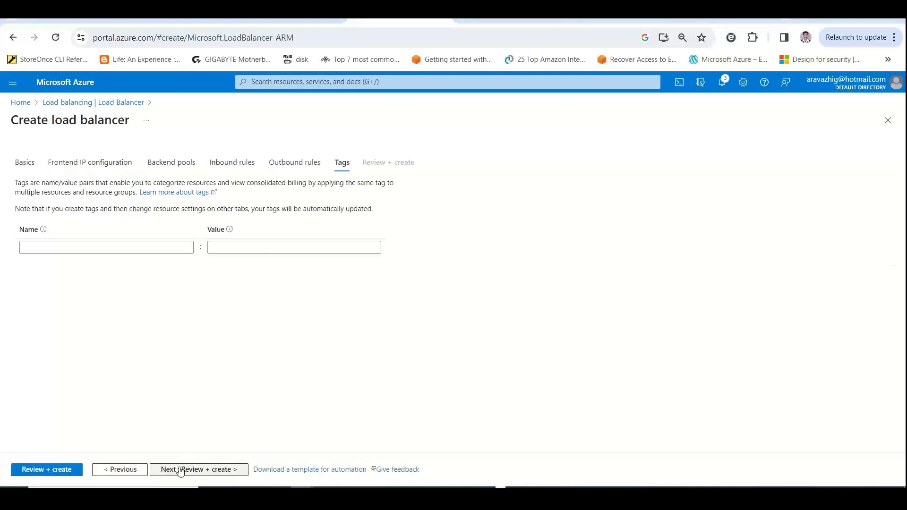
click(49, 471)
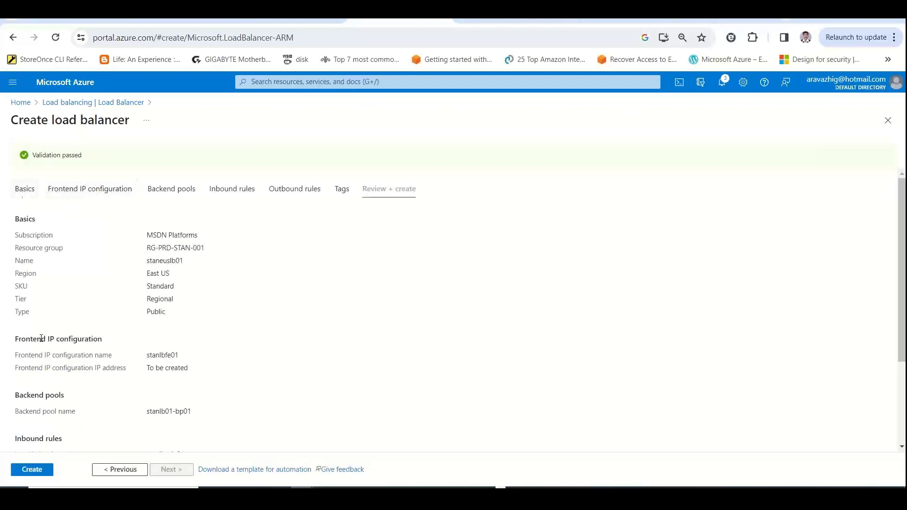
click(32, 470)
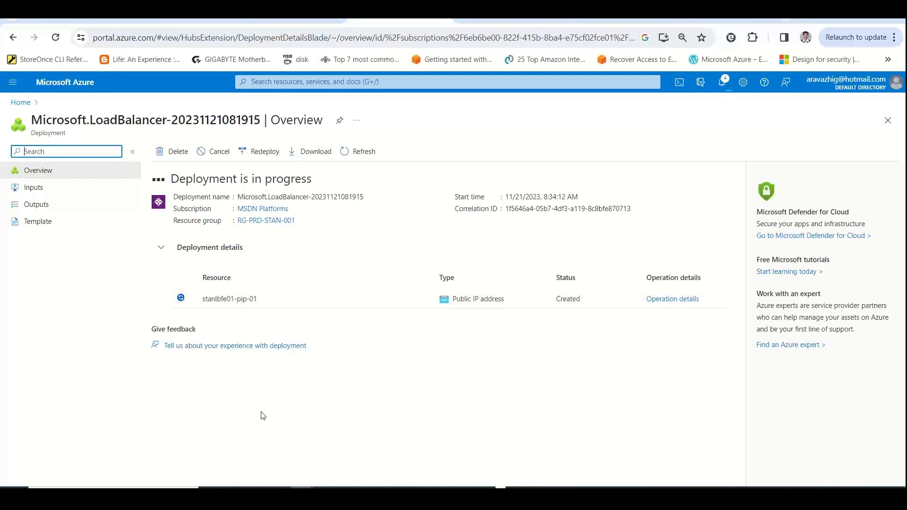
mouse_move(483, 497)
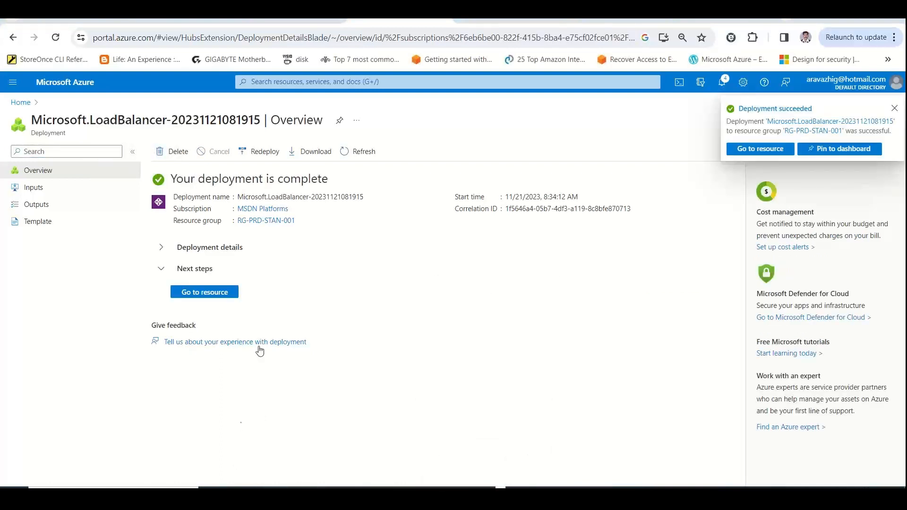
click(212, 297)
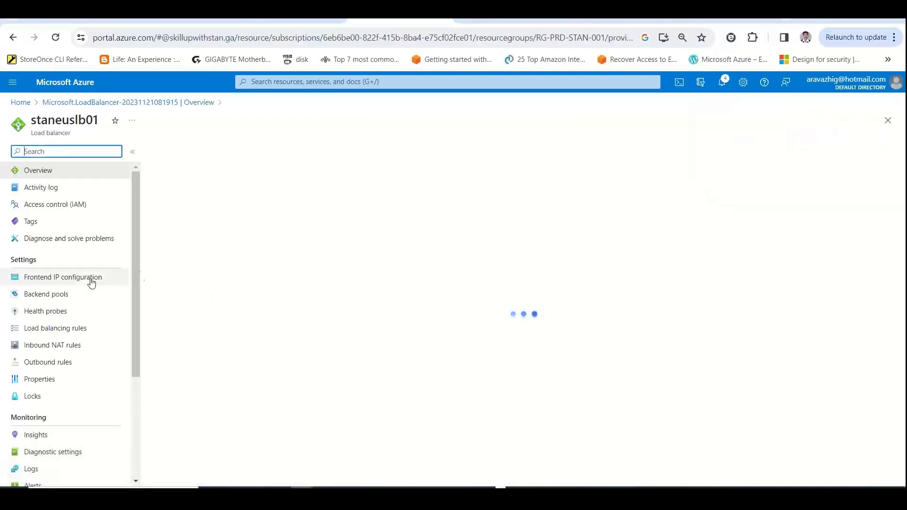
Examine the frontend IP configuration, backend pool members and health probe port of staneuslb01
click(79, 282)
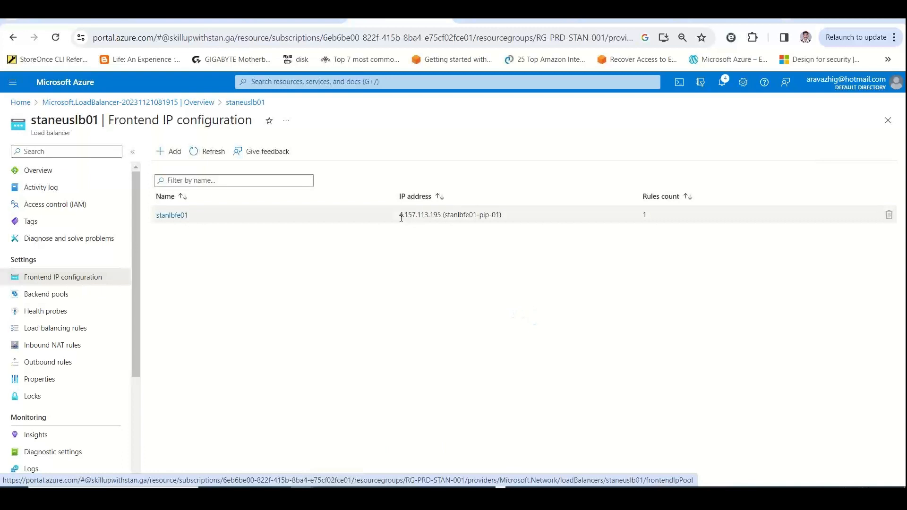
click(96, 296)
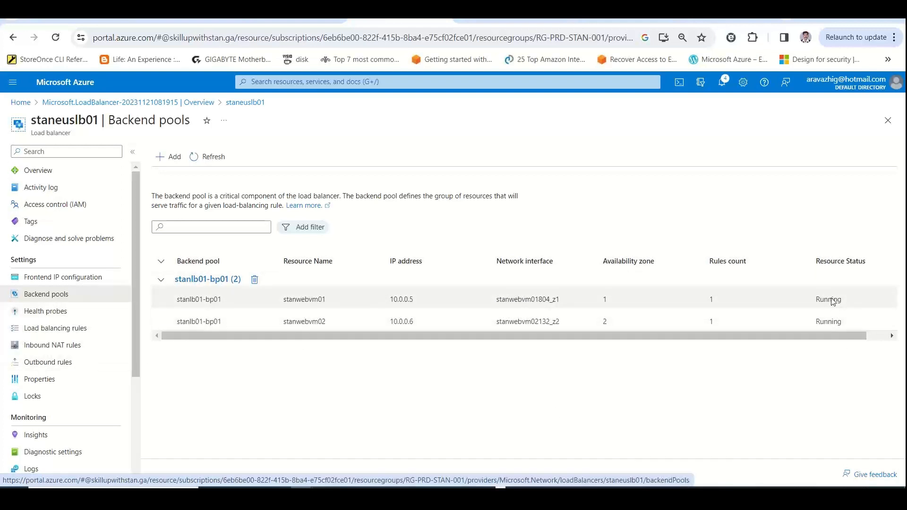
double_click(830, 300)
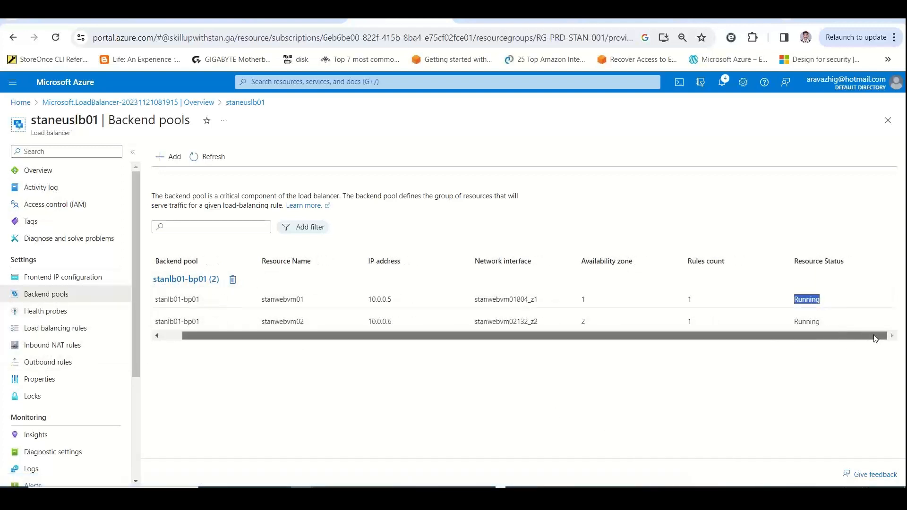
click(50, 312)
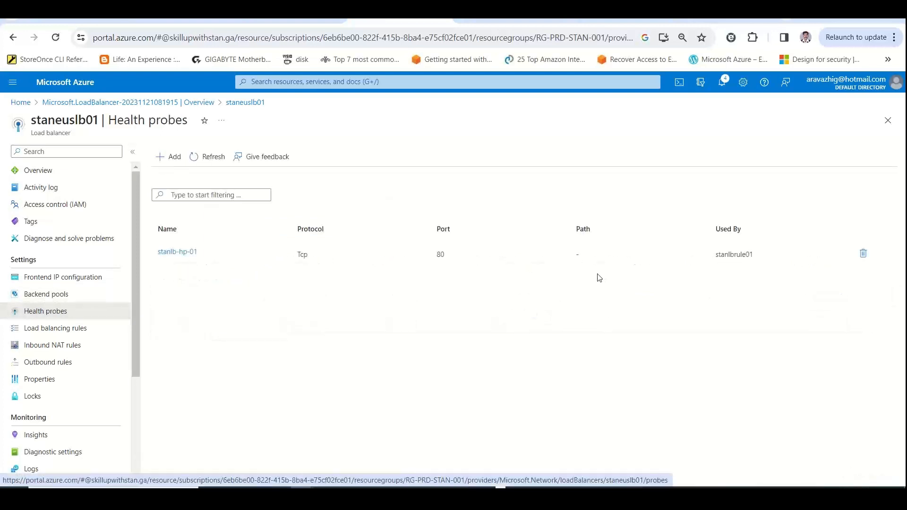
drag(466, 261, 416, 260)
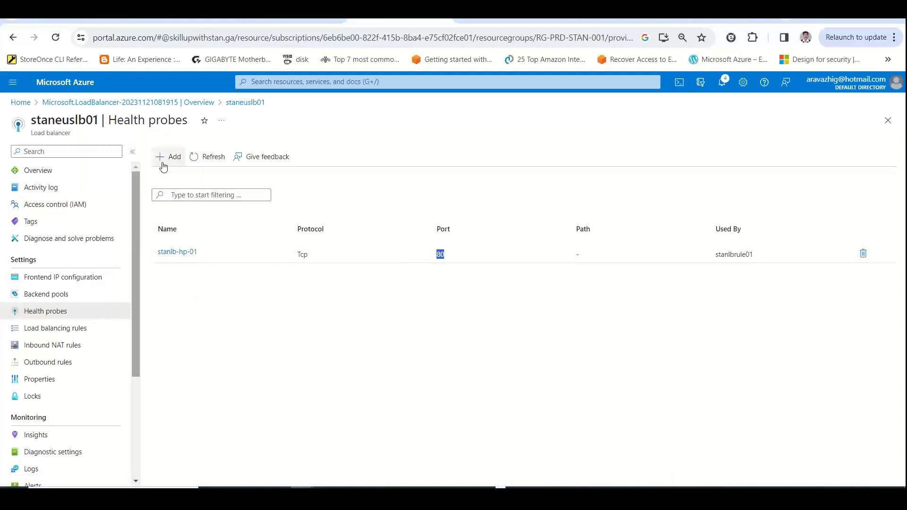
click(71, 300)
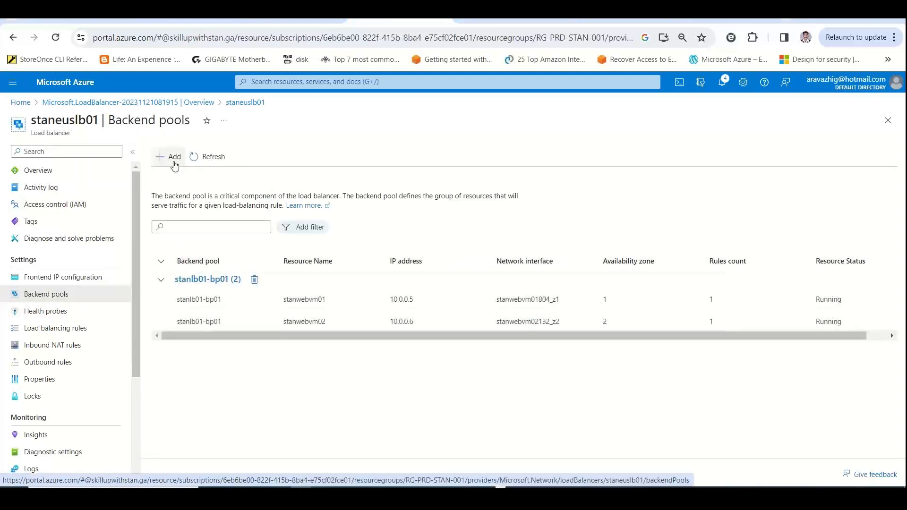
Copy the public IP address 4.157.113.195 of frontend stanlbfe01 and open it in a new browser tab
click(71, 277)
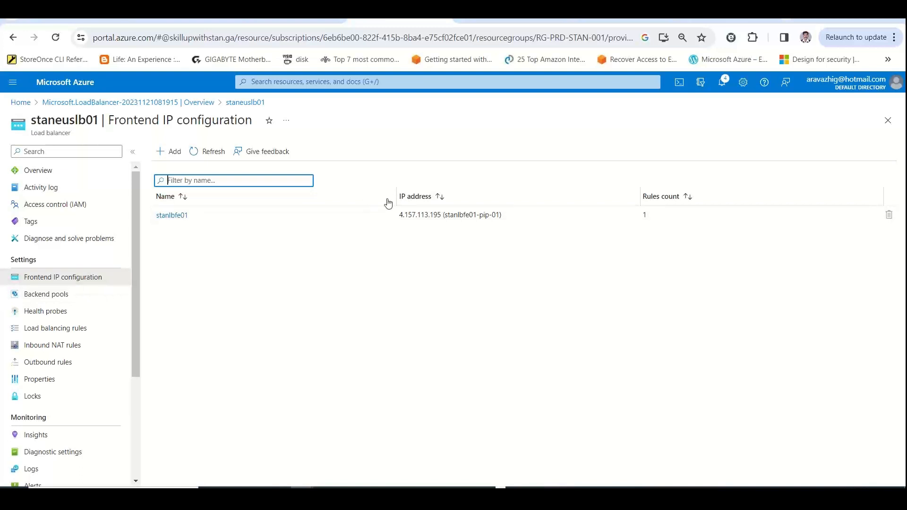
drag(400, 218, 441, 216)
key(ctrl+c)
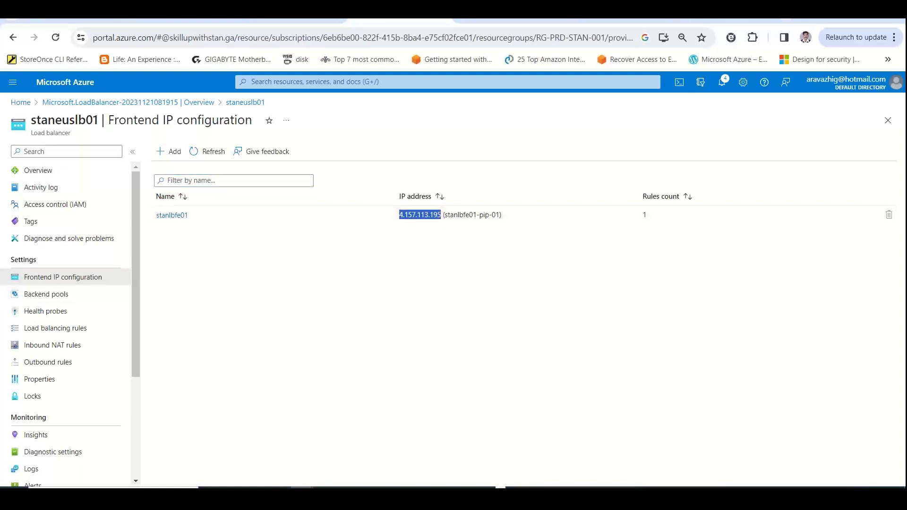
key(alt+Tab)
key(ctrl+t)
key(ctrl+v)
key(Return)
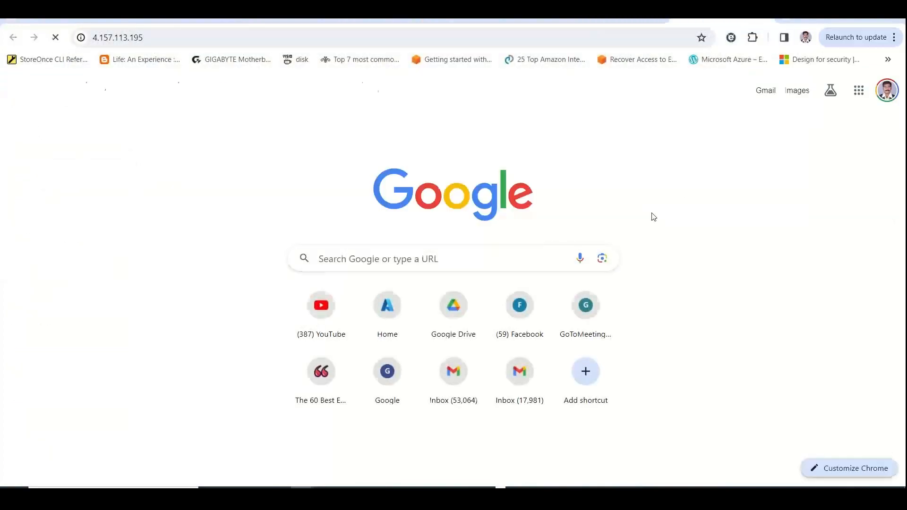
Reload the site at 4.157.113.195 repeatedly to test which web server answers
click(401, 34)
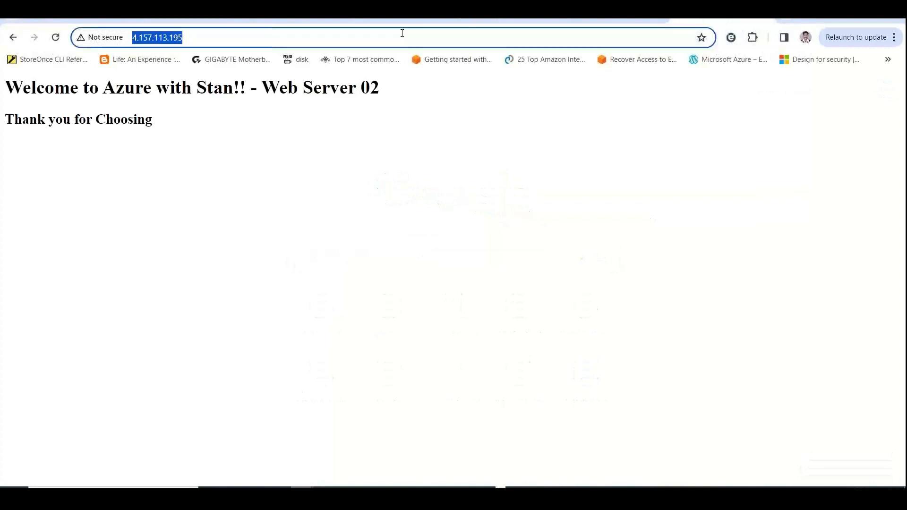
key(Return)
click(402, 33)
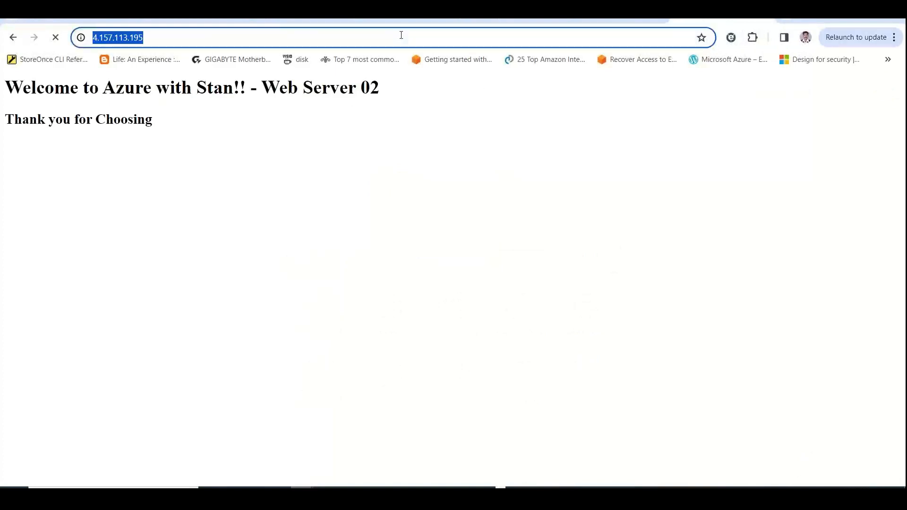
key(Return)
click(401, 35)
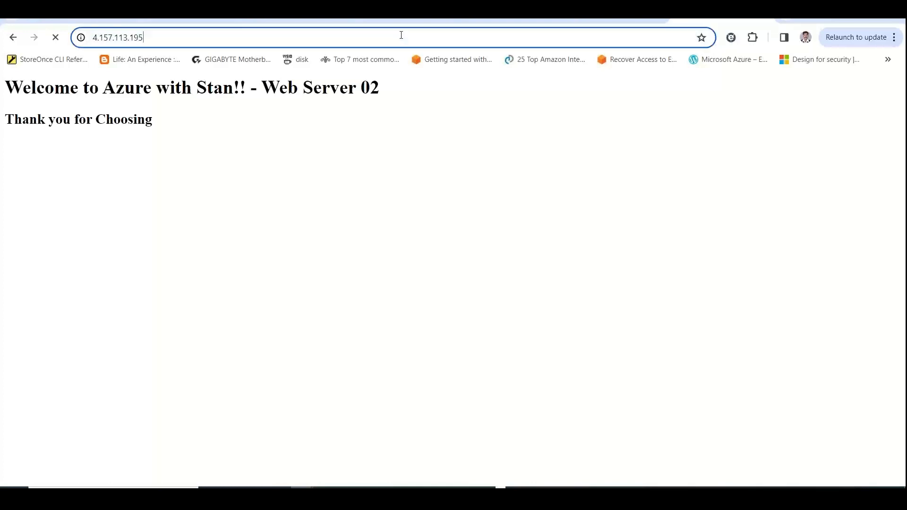
key(Return)
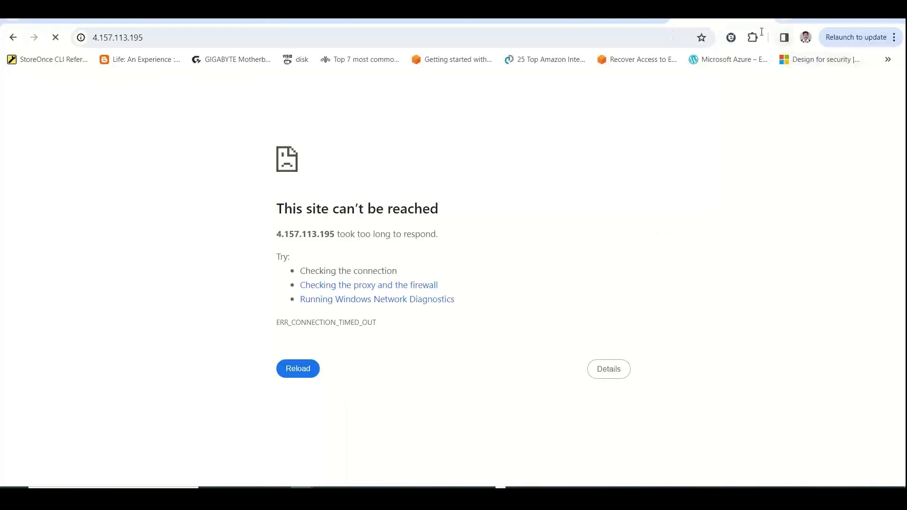
click(665, 35)
key(ctrl+c)
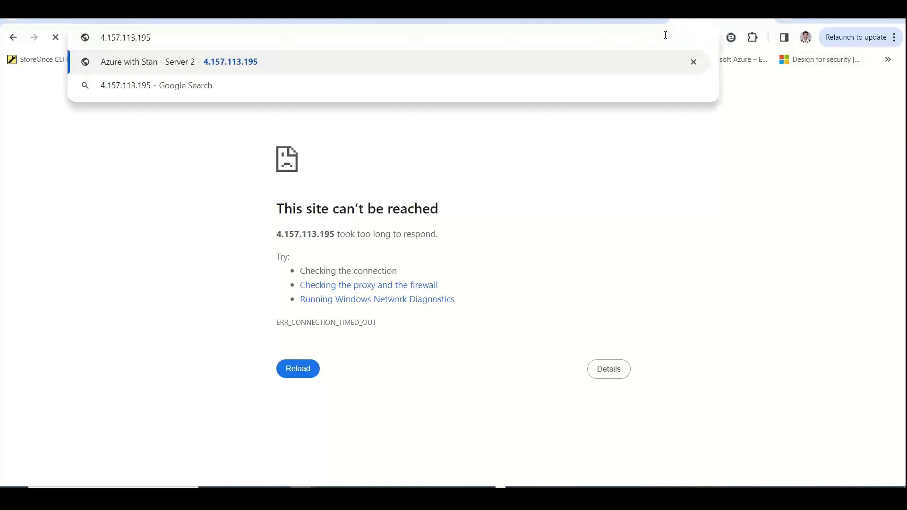
key(Return)
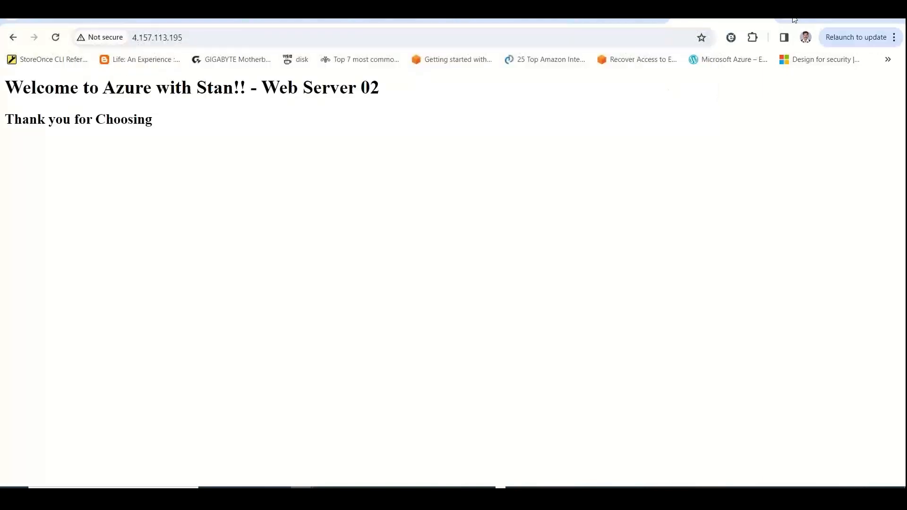
Test 4.157.113.195 in a new Incognito window, reload it, and return to the normal browser window
click(896, 40)
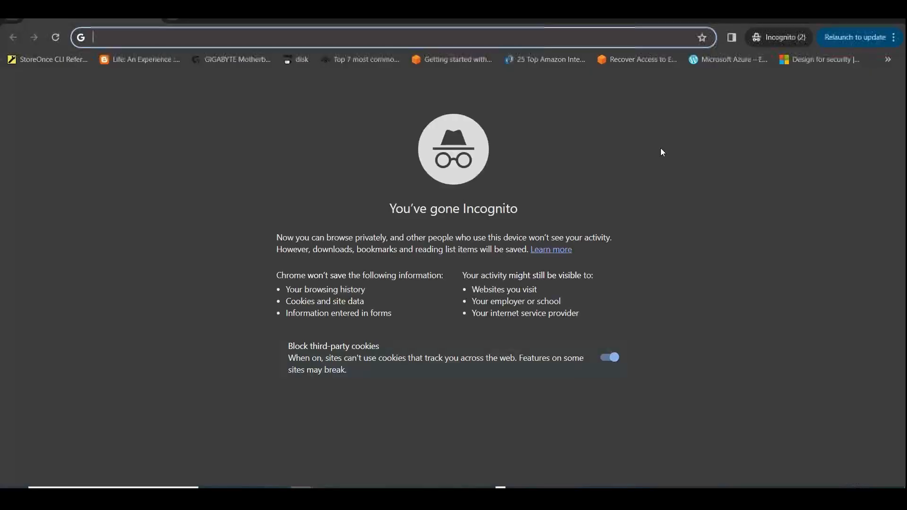
key(ctrl+v)
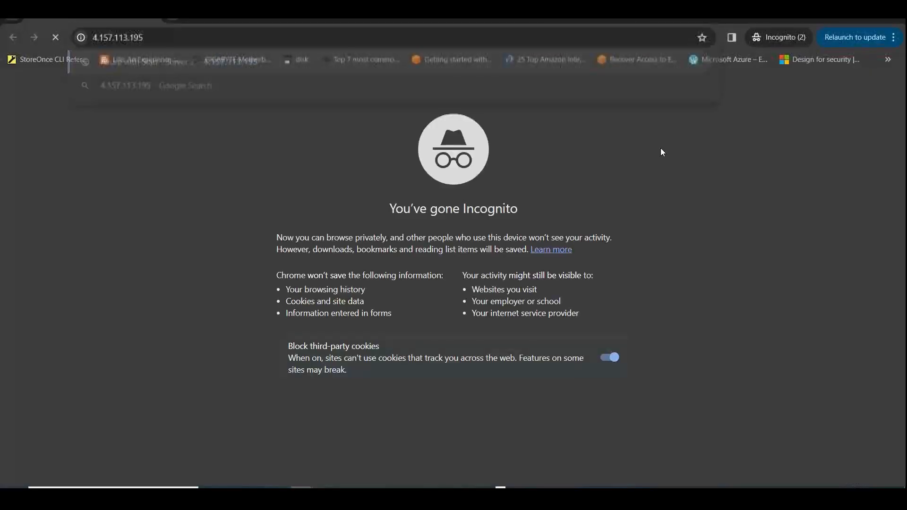
key(Return)
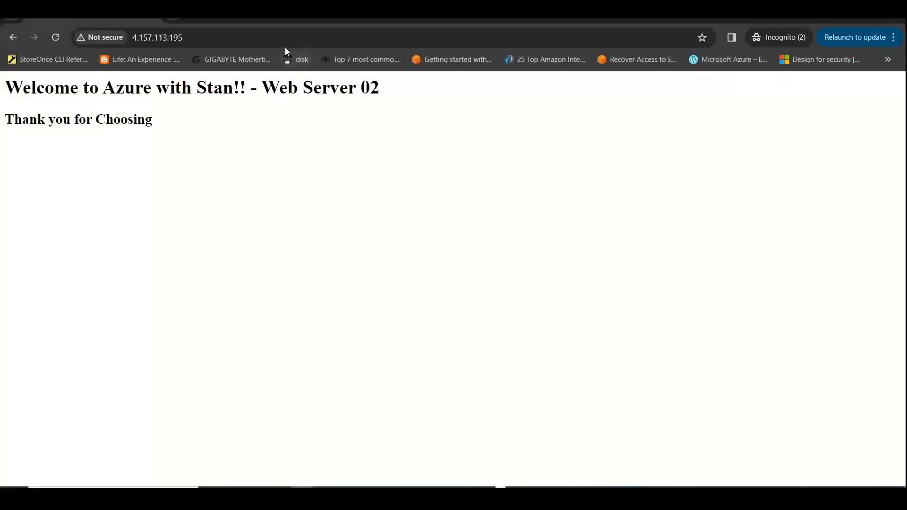
click(284, 42)
key(ctrl+c)
key(Return)
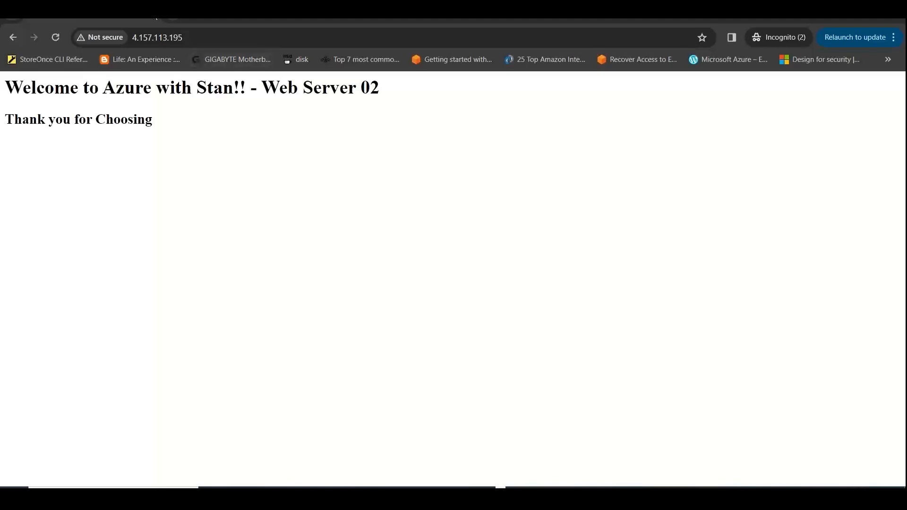
click(155, 19)
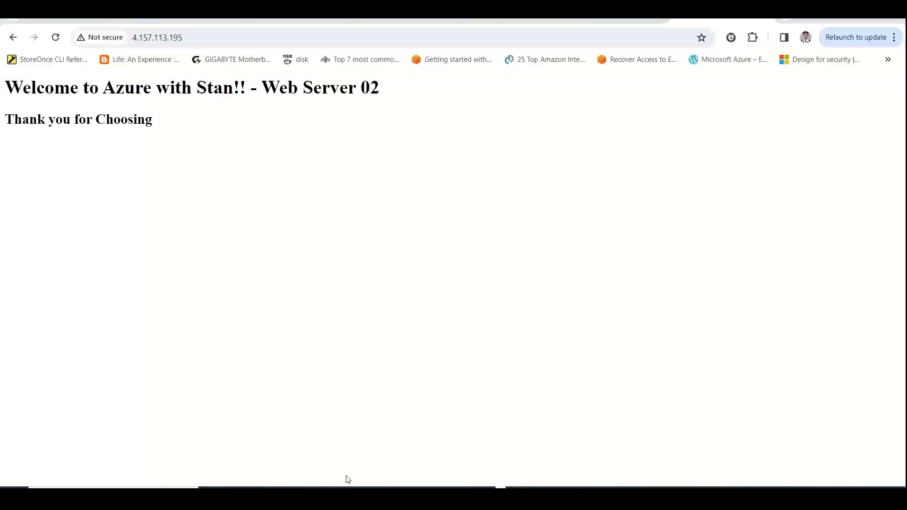
Switch to the other Chrome profile's window and load 4.157.113.195 in a new tab there
click(347, 487)
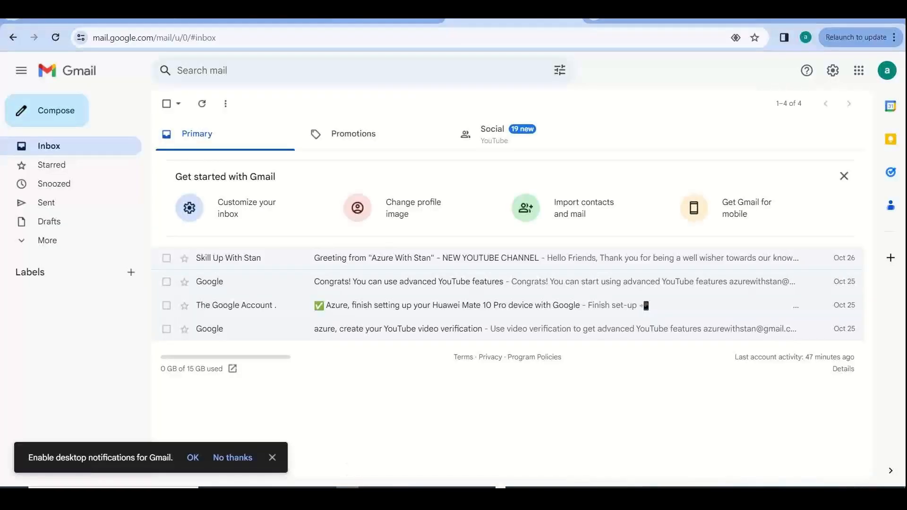
click(598, 18)
key(ctrl+v)
key(Return)
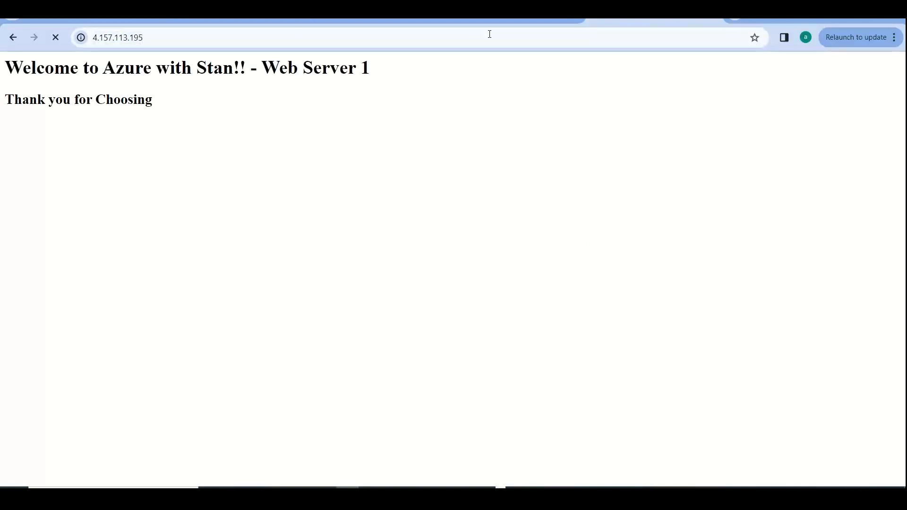
Return to the Azure portal and check the resource status of both virtual machines in the staneuslb01 backend pool
key(alt+Tab)
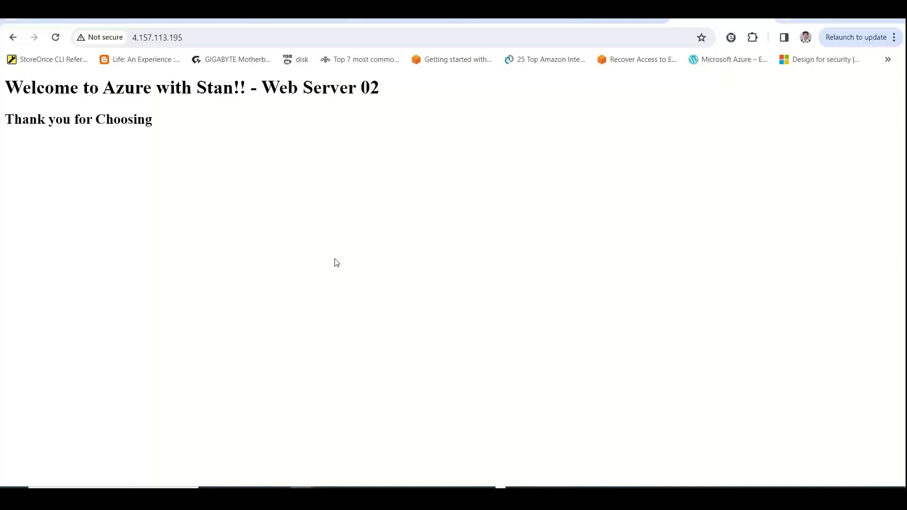
click(401, 20)
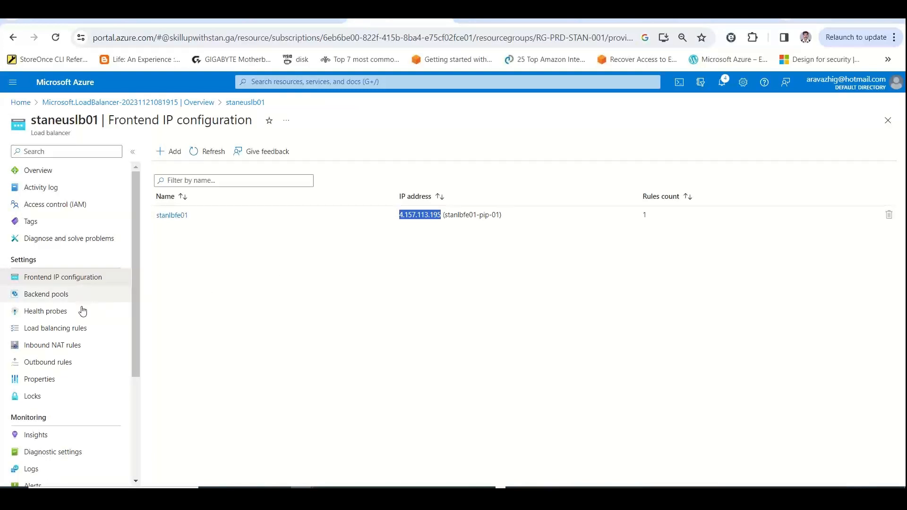
click(67, 312)
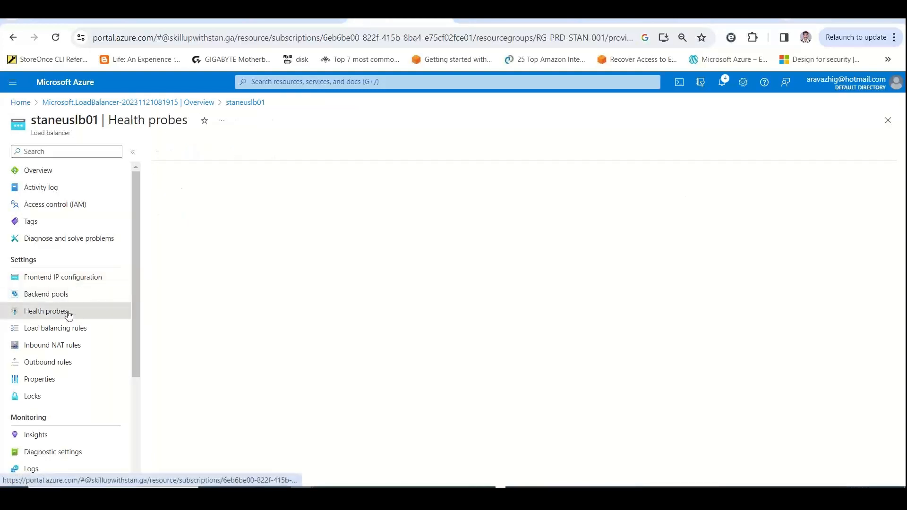
click(66, 294)
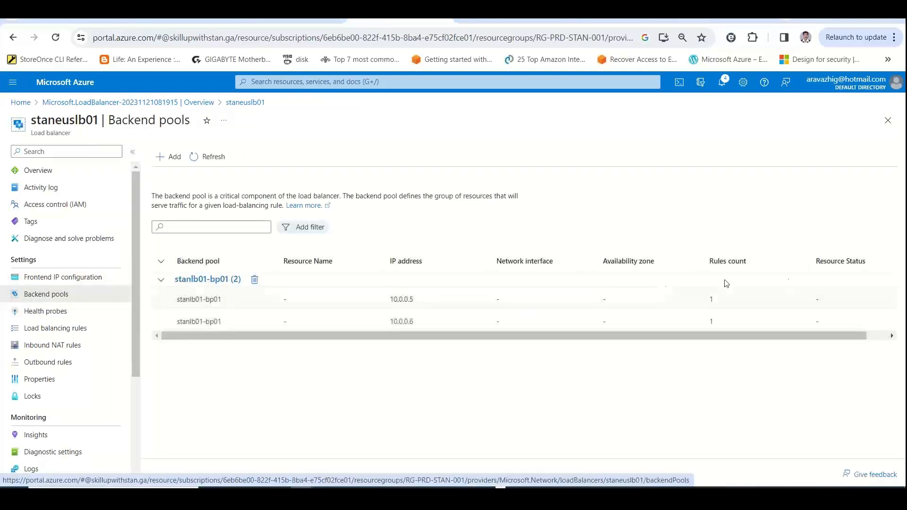
scroll(767, 333, right, 1)
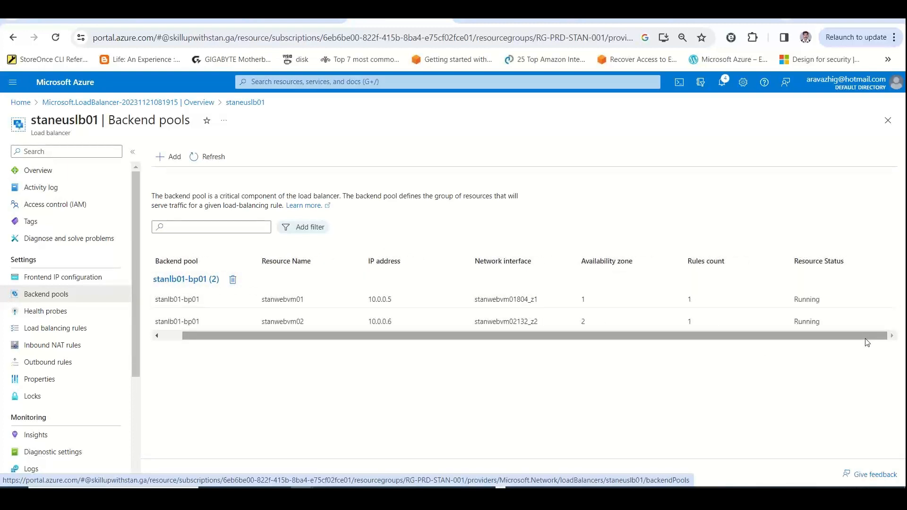
double_click(806, 299)
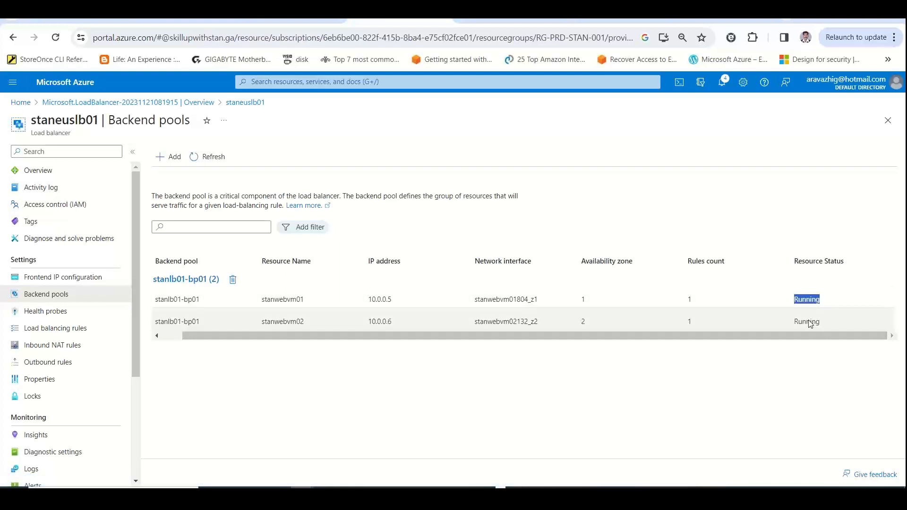
double_click(808, 322)
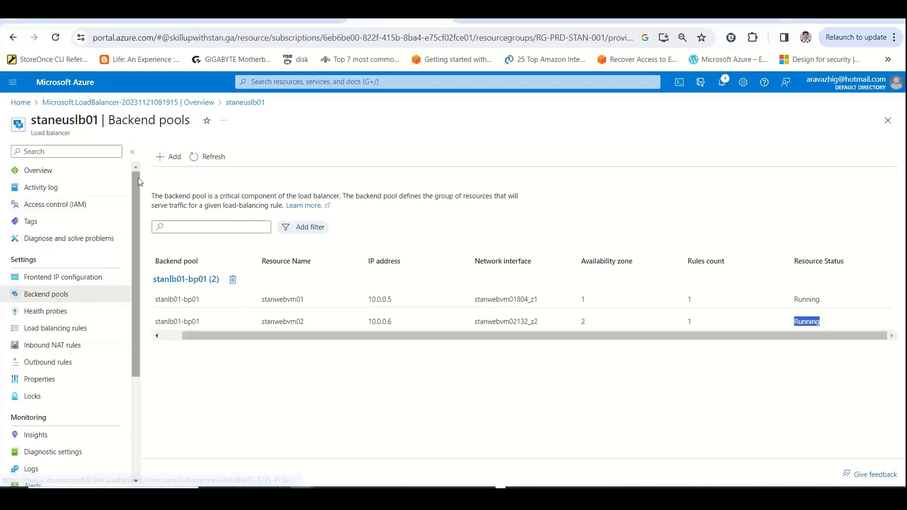
Start adding a load balancing rule, set its port to -1 and copy the text stating the allowed port range
click(80, 330)
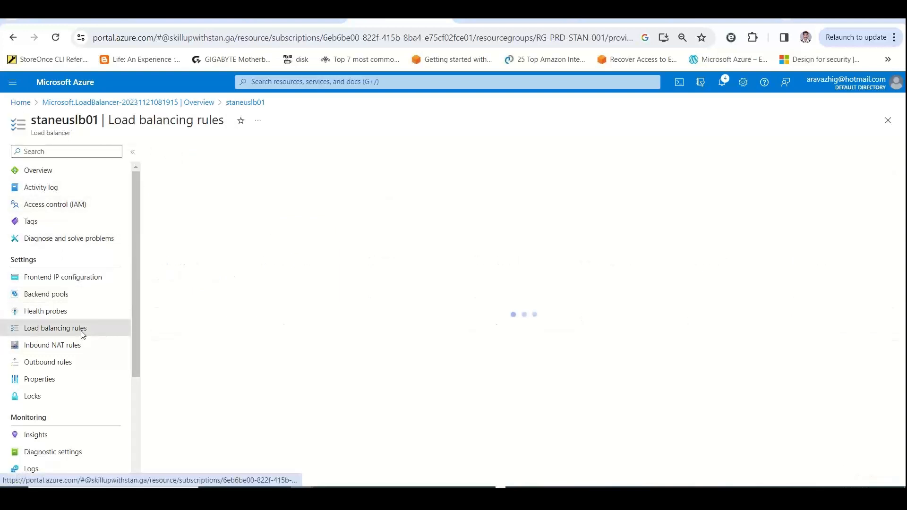
click(177, 157)
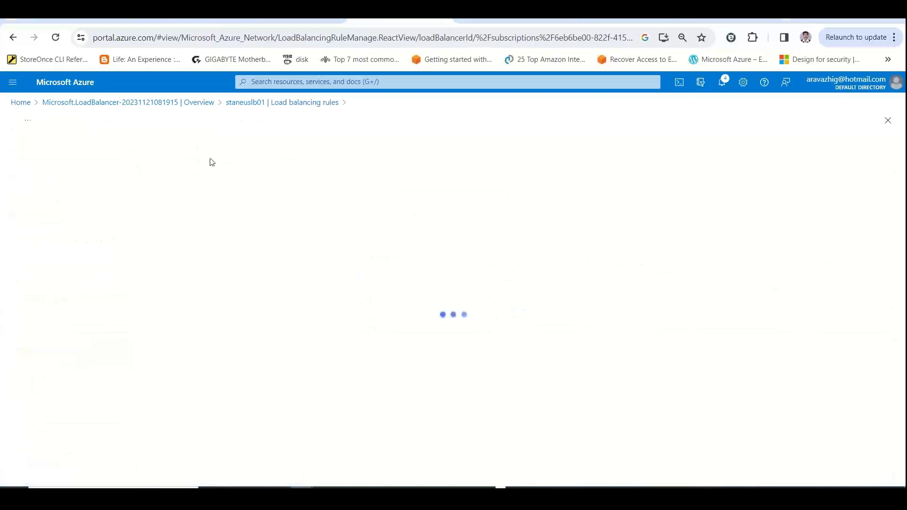
click(184, 315)
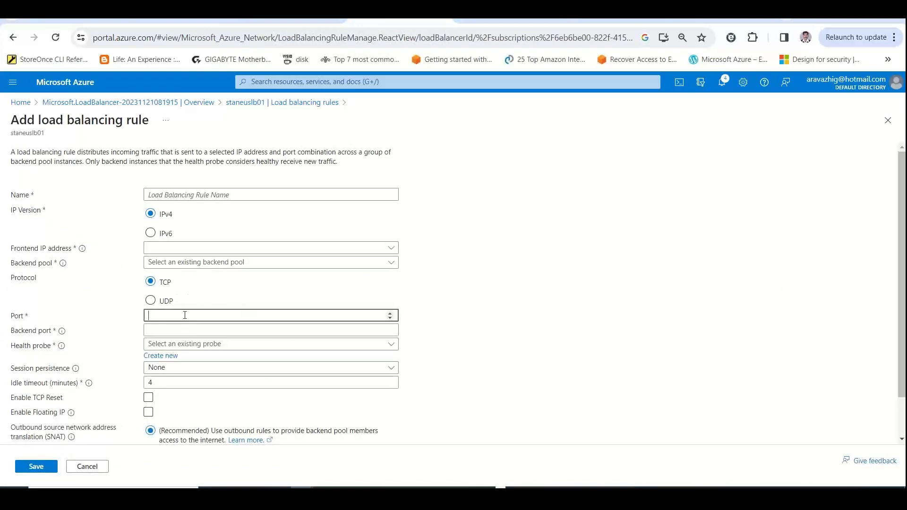
click(390, 318)
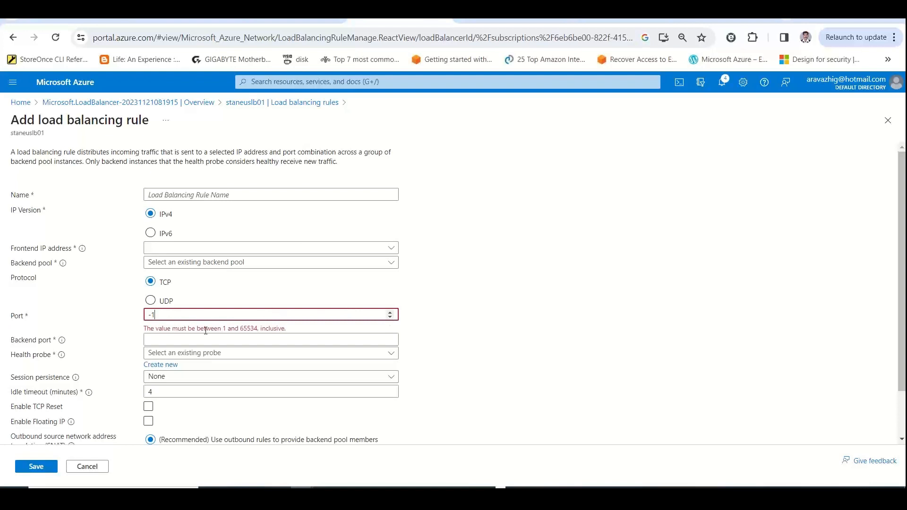
drag(285, 329, 134, 323)
key(ctrl+c)
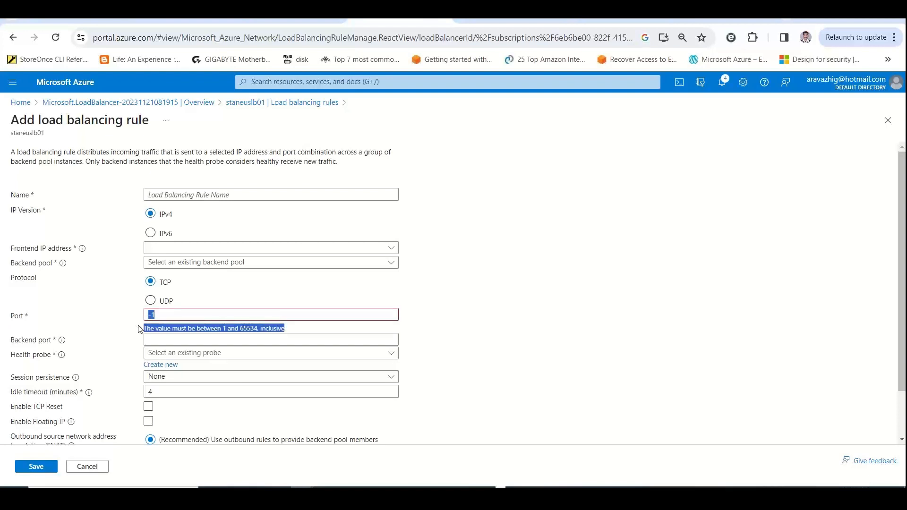
Switch to Excel and enter the note "Port - The value must be between 1 and 65534, inclusive" in cell B41
key(alt+Tab)
key(alt+Tab)
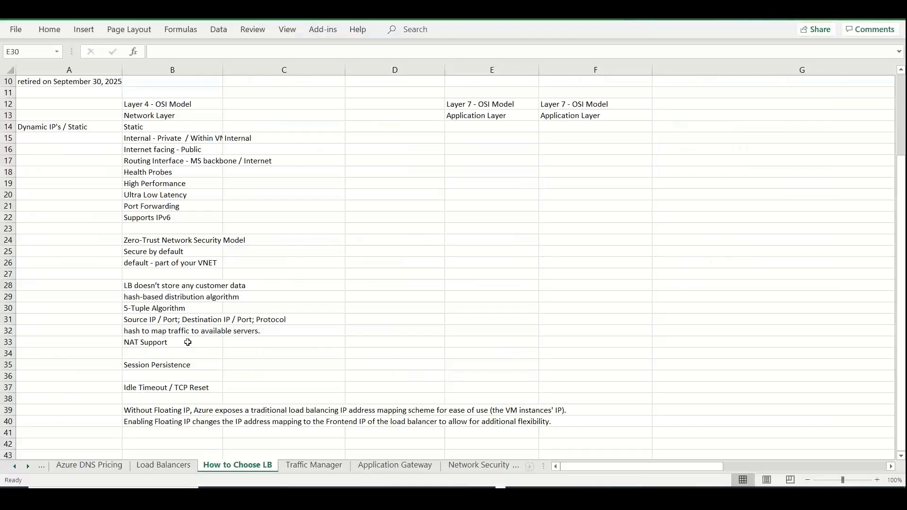
click(166, 437)
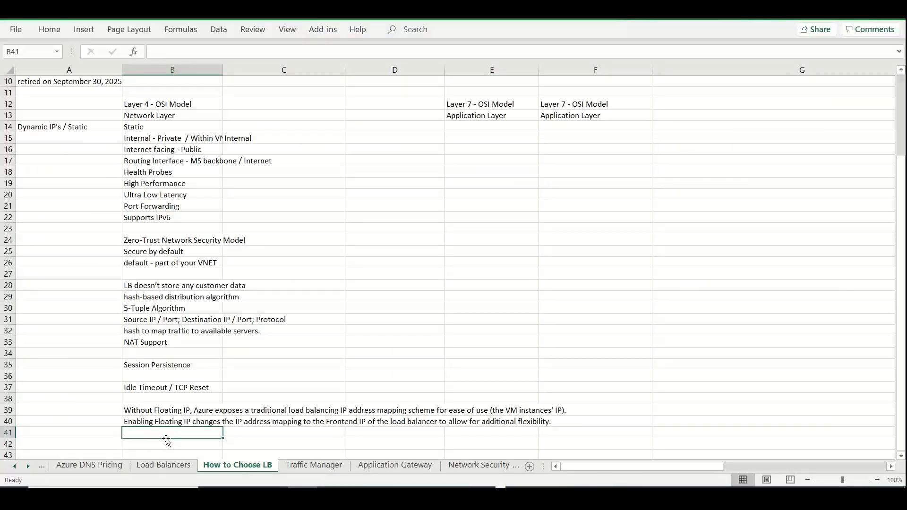
text(Port -)
key(ctrl+v)
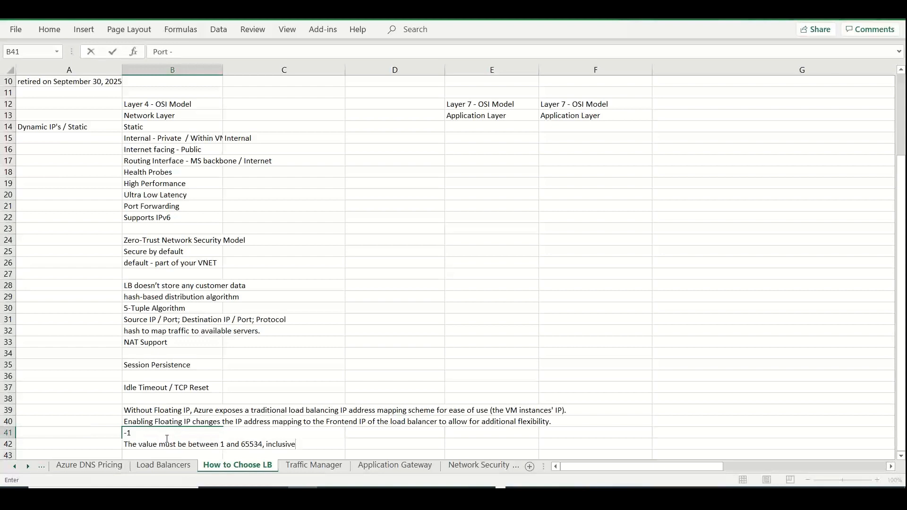
click(156, 433)
key(BackSpace)
key(BackSpace)
key(BackSpace)
key(Delete)
click(434, 328)
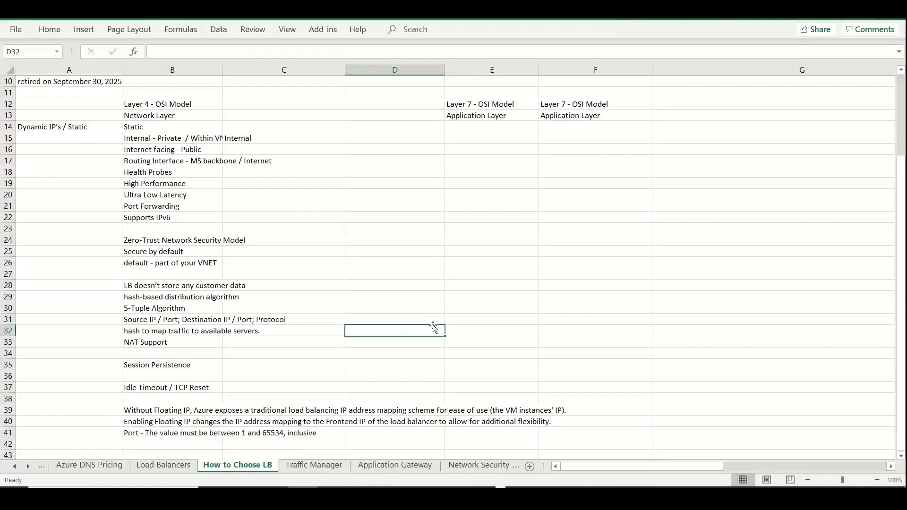
Return to the Azure portal, select UDP as the new rule's protocol and look over the rule's options
key(alt+Tab)
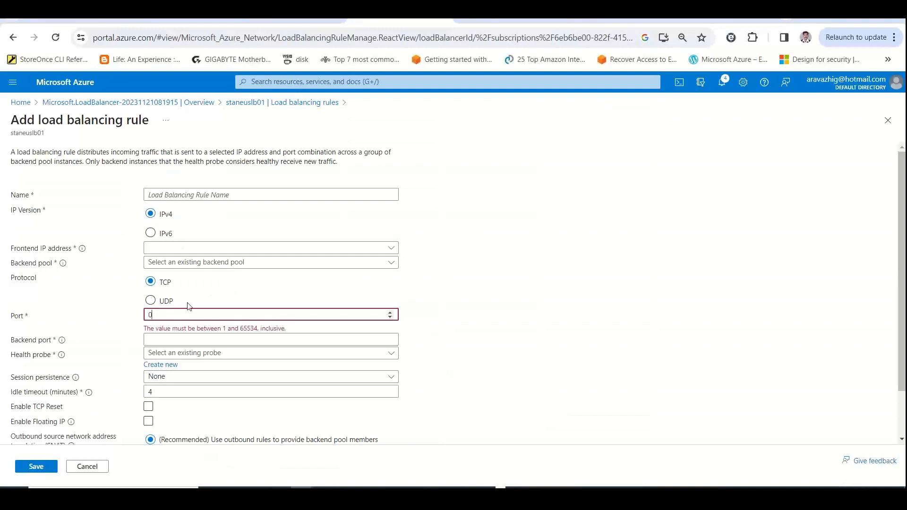
click(179, 305)
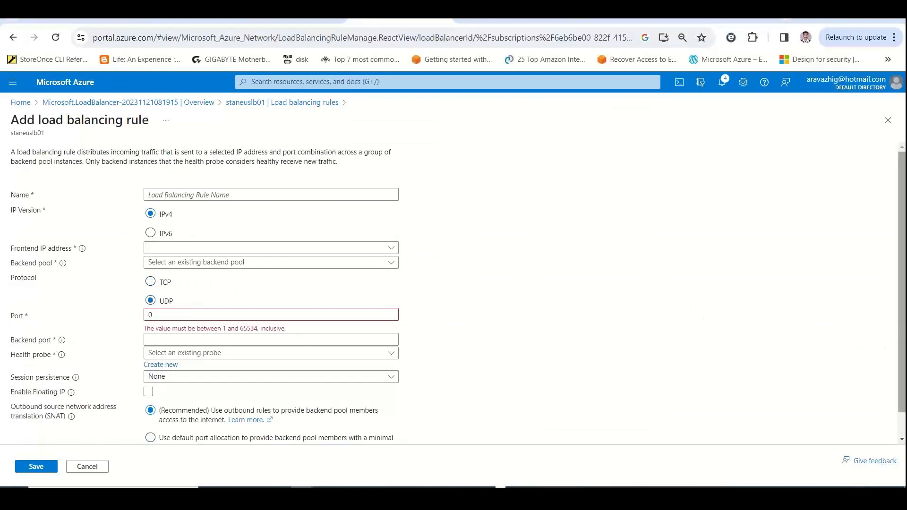
scroll(892, 336, down, 1)
scroll(892, 336, up, 1)
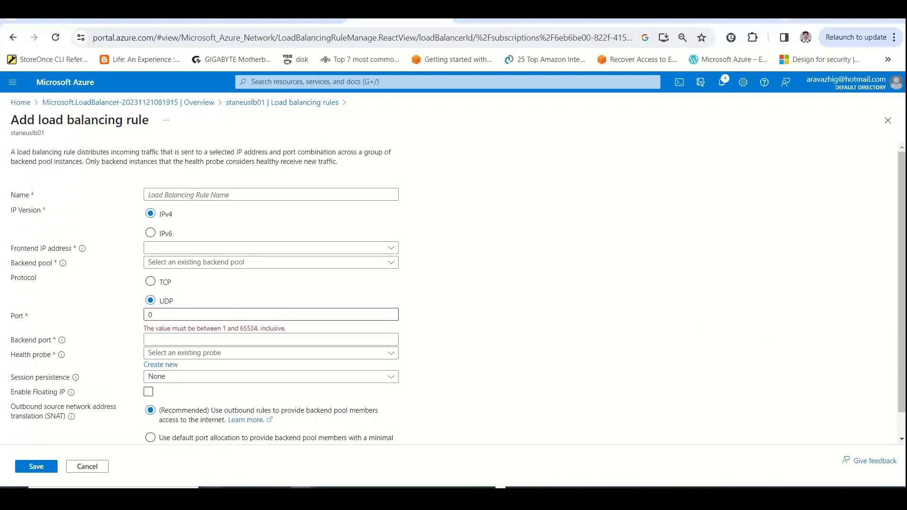
Discard the new load balancing rule, review the Service Tag options of a new inbound NAT rule, and close it without adding
click(79, 468)
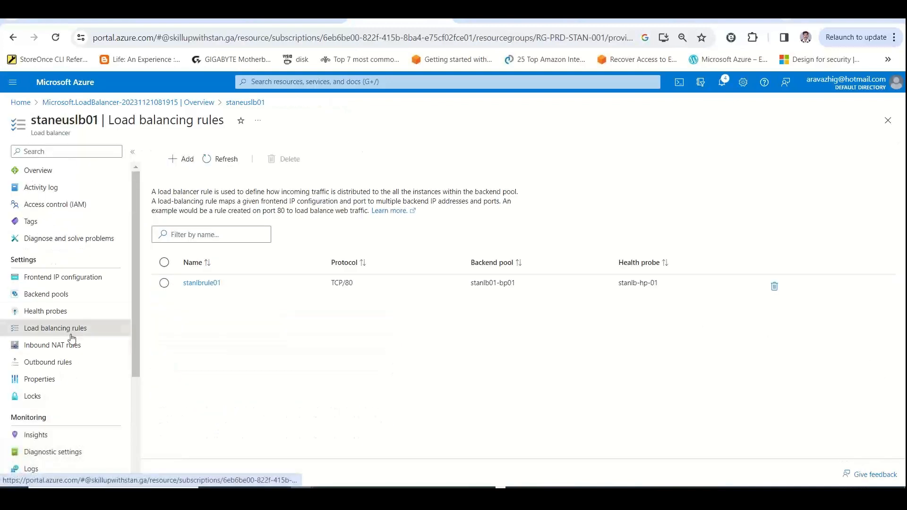
click(68, 345)
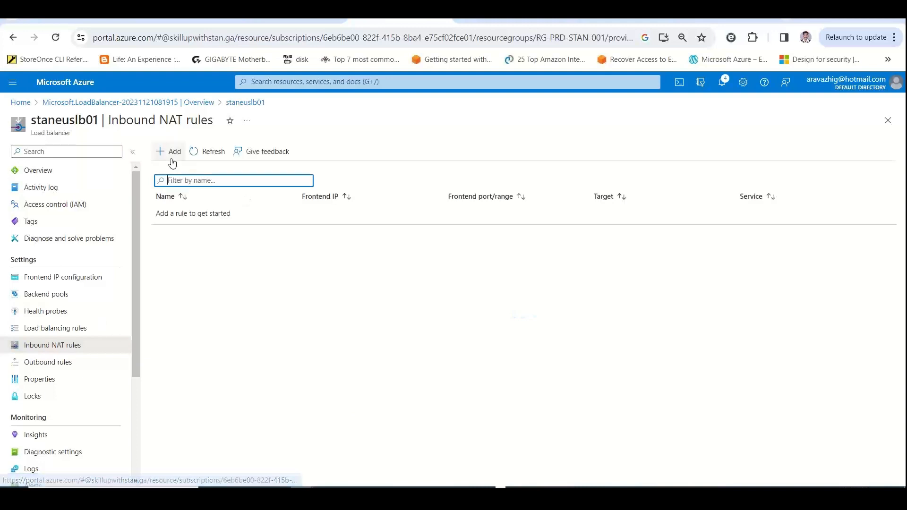
click(166, 154)
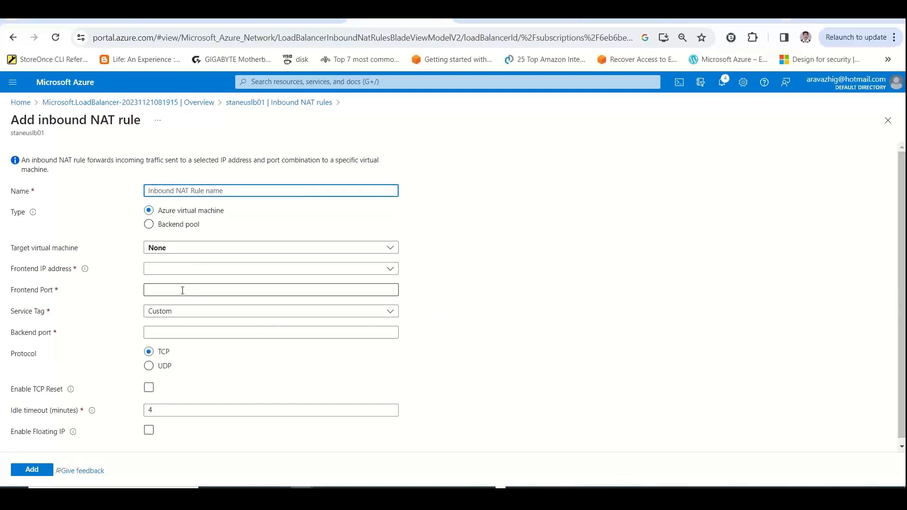
click(183, 315)
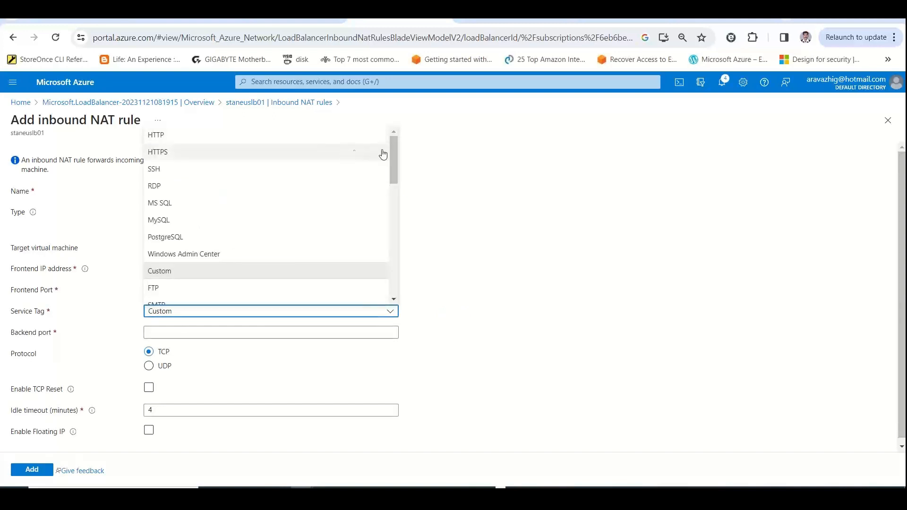
drag(395, 154, 391, 127)
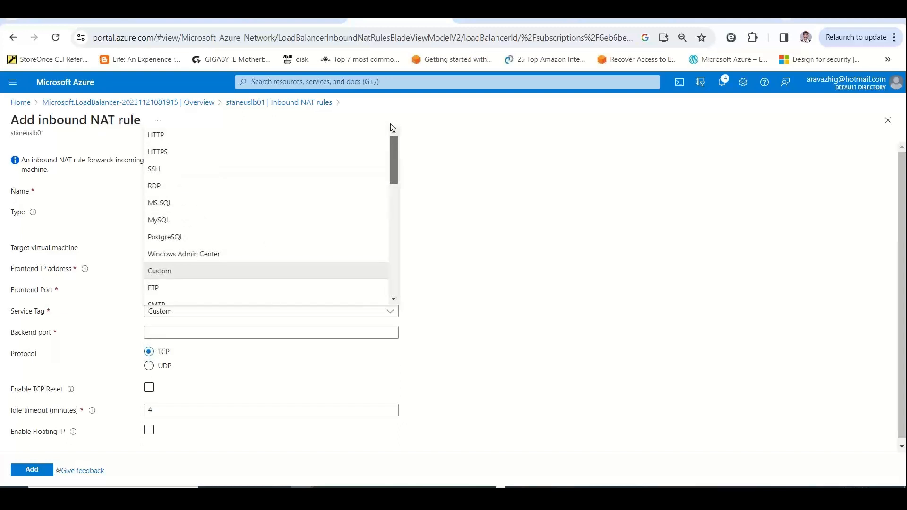
click(151, 272)
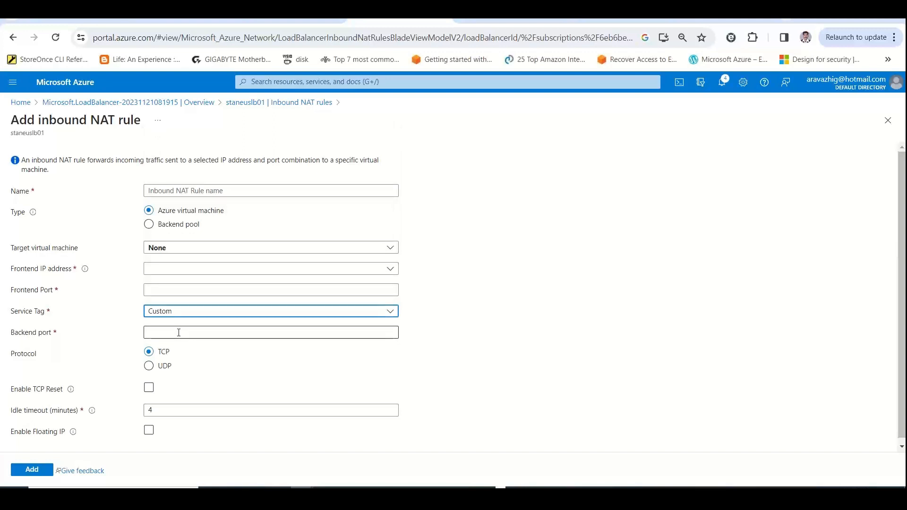
click(887, 124)
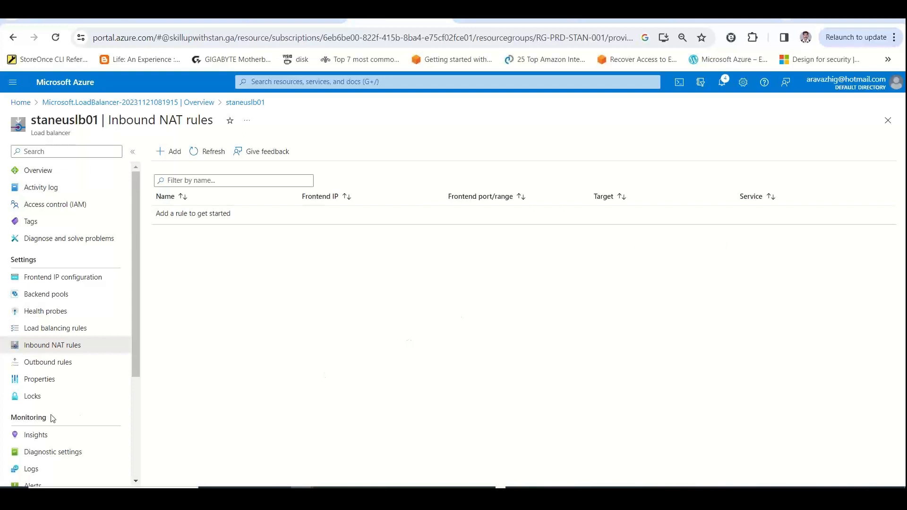
View the load balancer's Logs page without the sample queries and open its Insights diagram
click(57, 467)
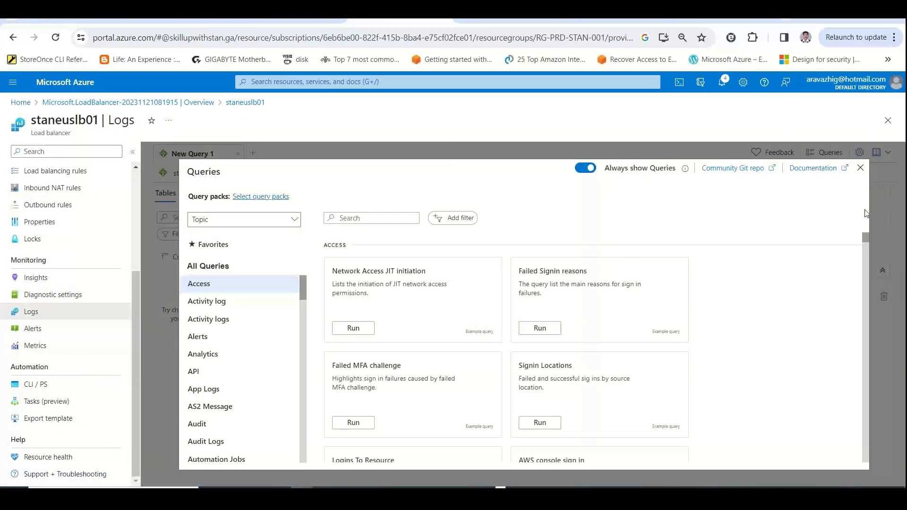
click(860, 171)
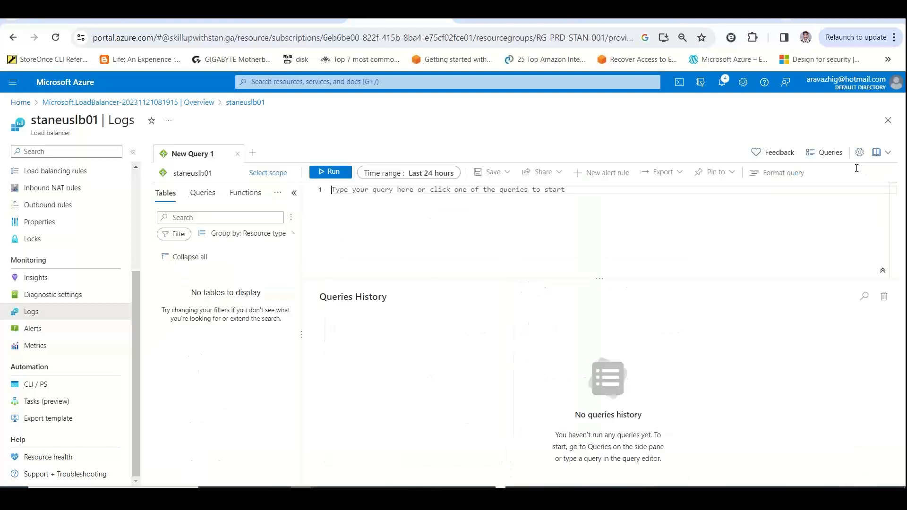
click(65, 283)
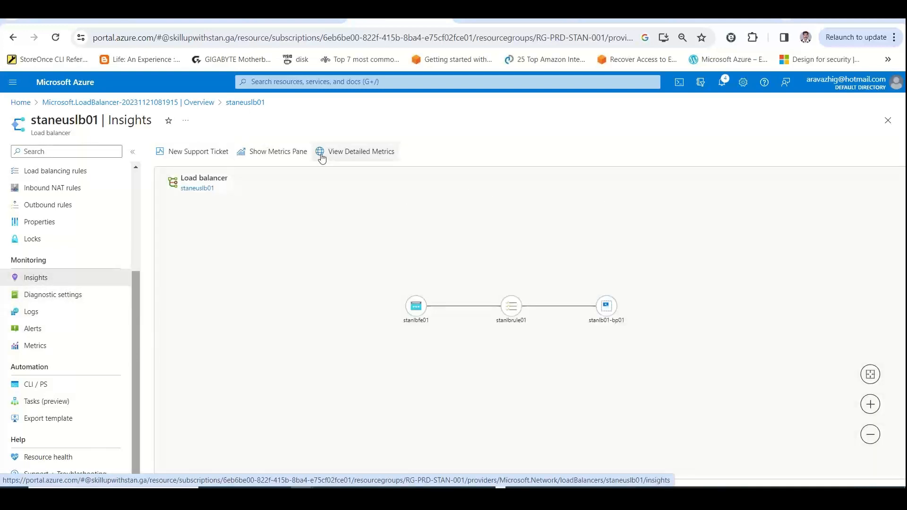
Show the Insights metrics for the last 5 minutes, review the health probe and backend pool charts, and close the metrics
click(294, 154)
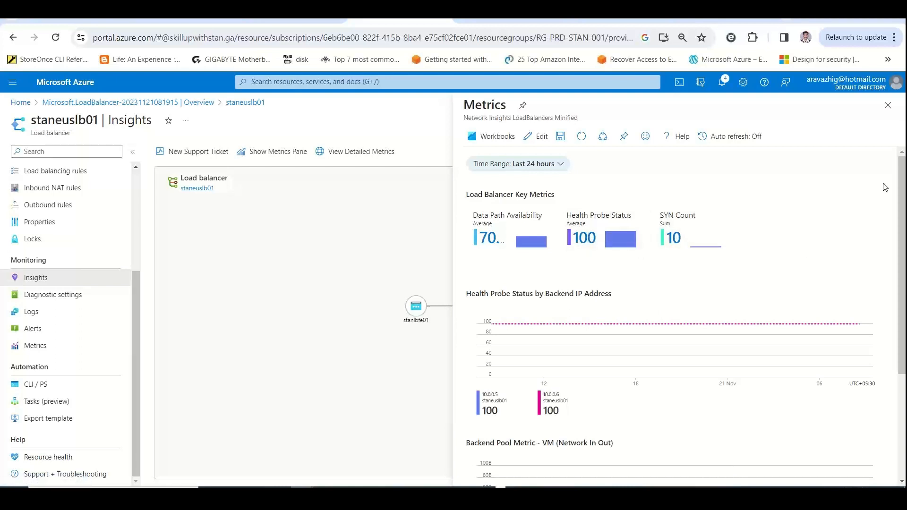
click(568, 164)
click(560, 163)
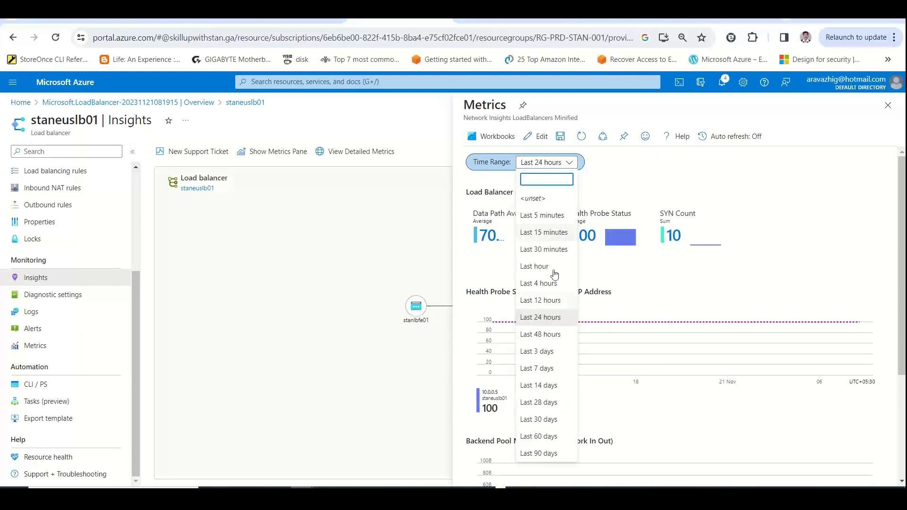
click(547, 216)
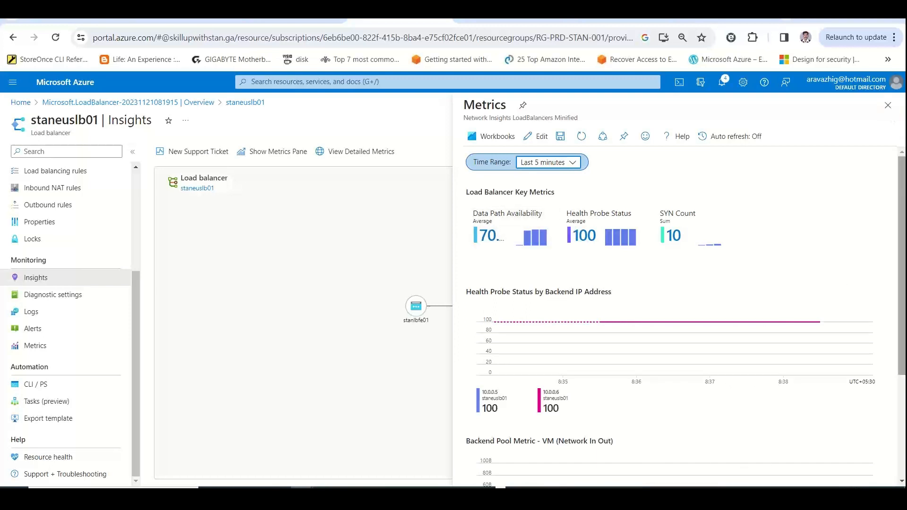
scroll(896, 189, down, 3)
scroll(685, 314, up, 3)
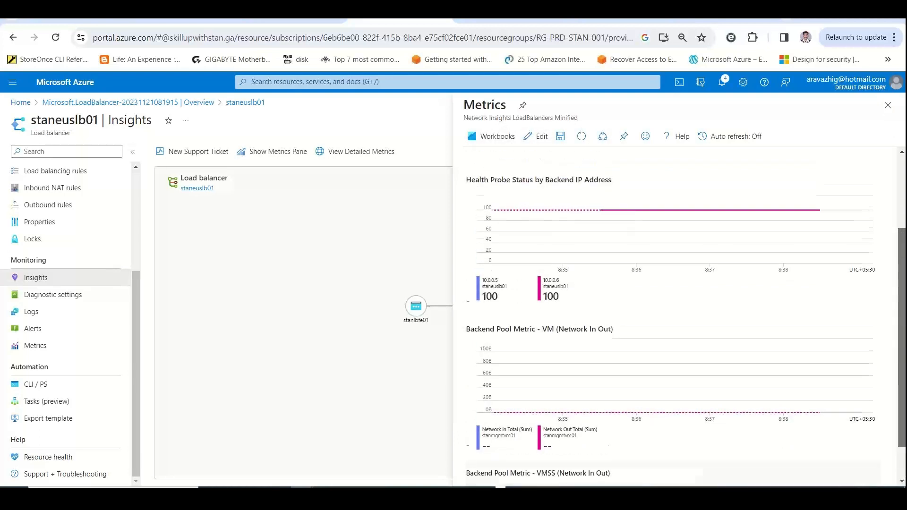
scroll(685, 315, down, 3)
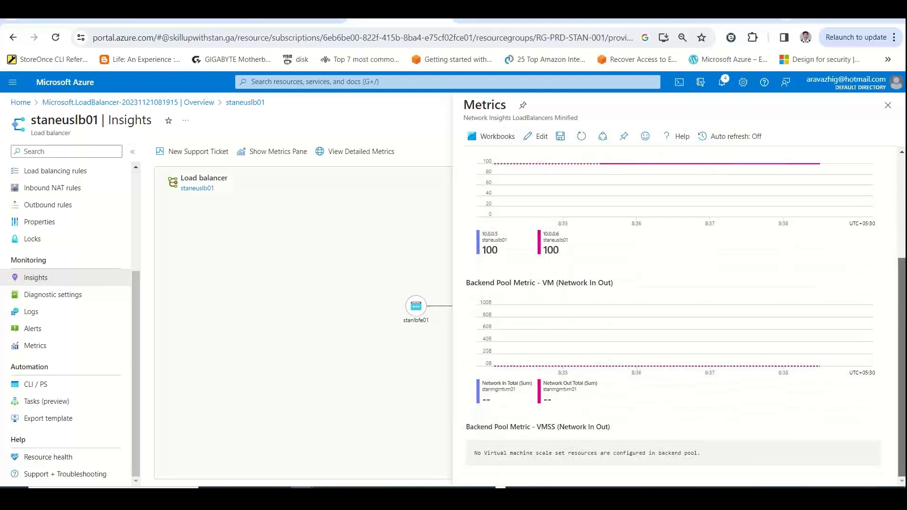
scroll(685, 315, up, 3)
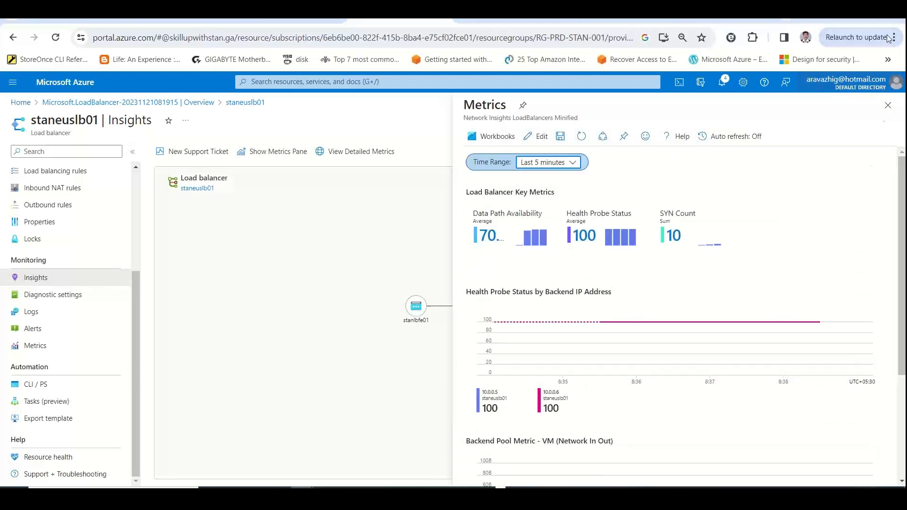
click(888, 105)
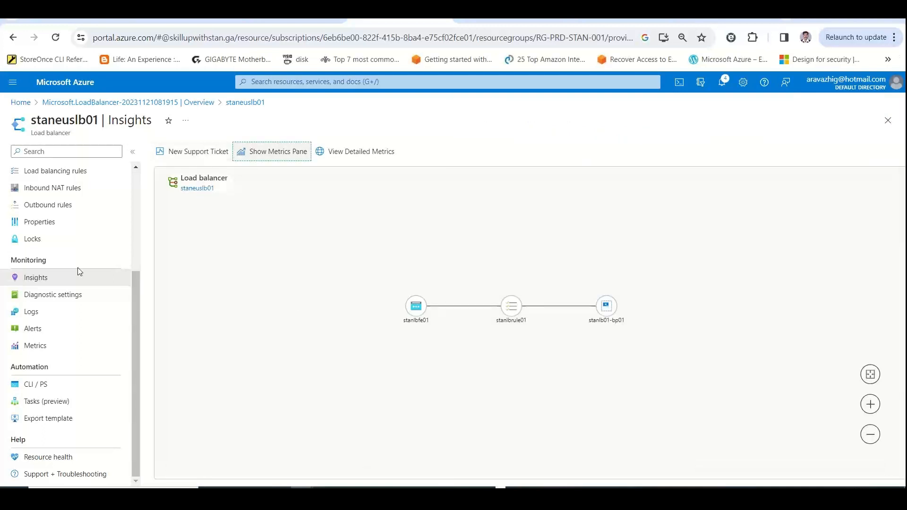
View the load balancer's diagnostic settings and return to its inbound NAT rules
click(77, 299)
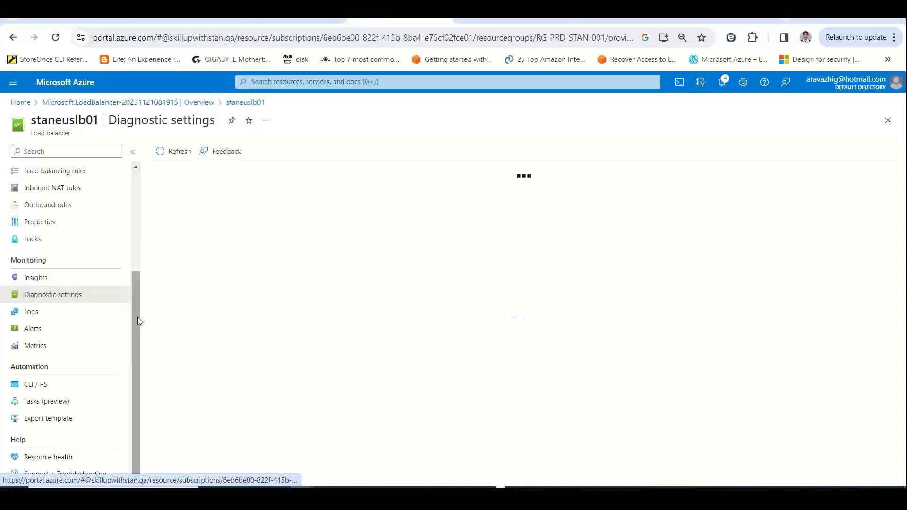
drag(138, 321, 135, 180)
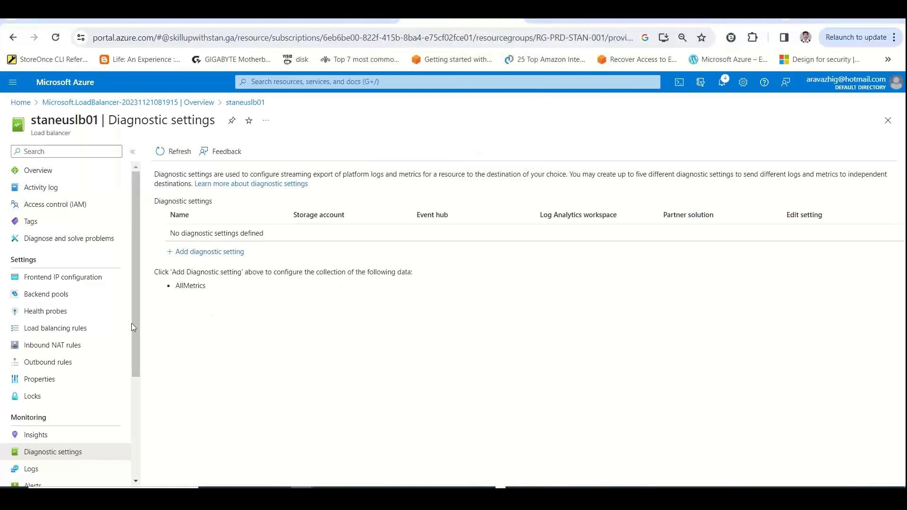
click(77, 349)
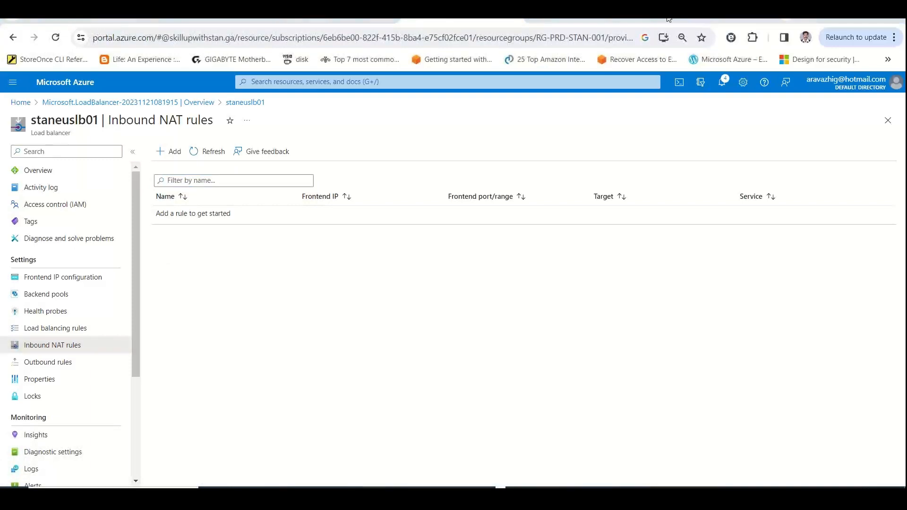
Switch to the PowerPoint presentation "DAY 6 - AZURE LB & Autoscale" and open slide 7, the Standard SKU and Basic SKU comparison
key(alt+Tab)
key(alt+Tab)
key(alt+Tab)
key(alt+Tab)
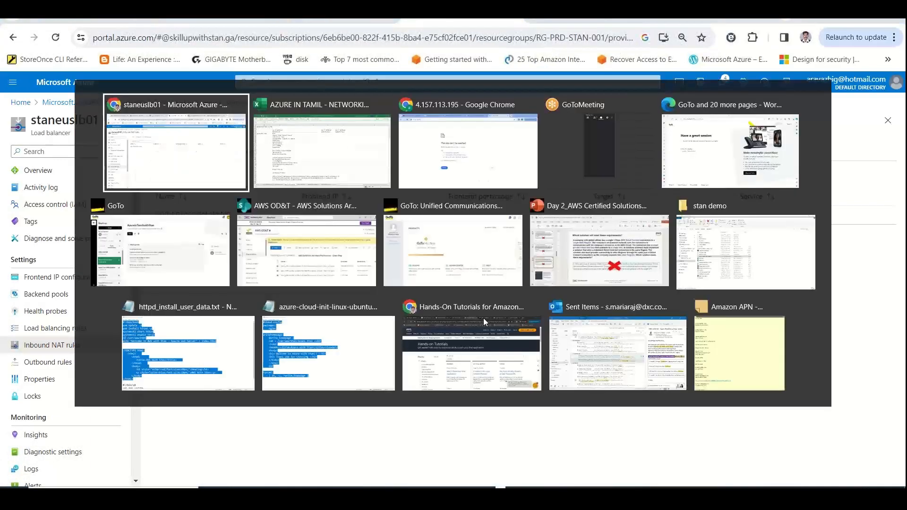
key(alt+Tab)
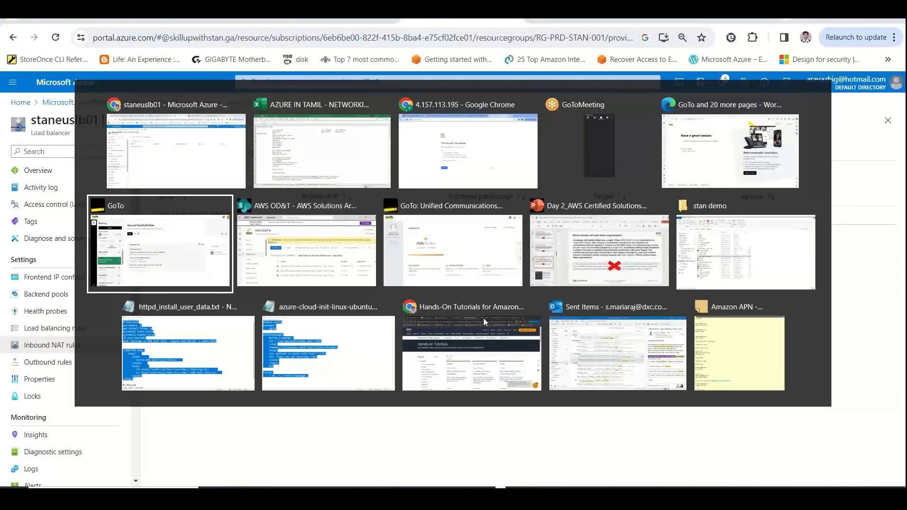
key(alt+Tab)
key(alt+Tab)
key(alt+Tab)
key(alt+Tab)
key(alt+Tab)
key(alt+Tab)
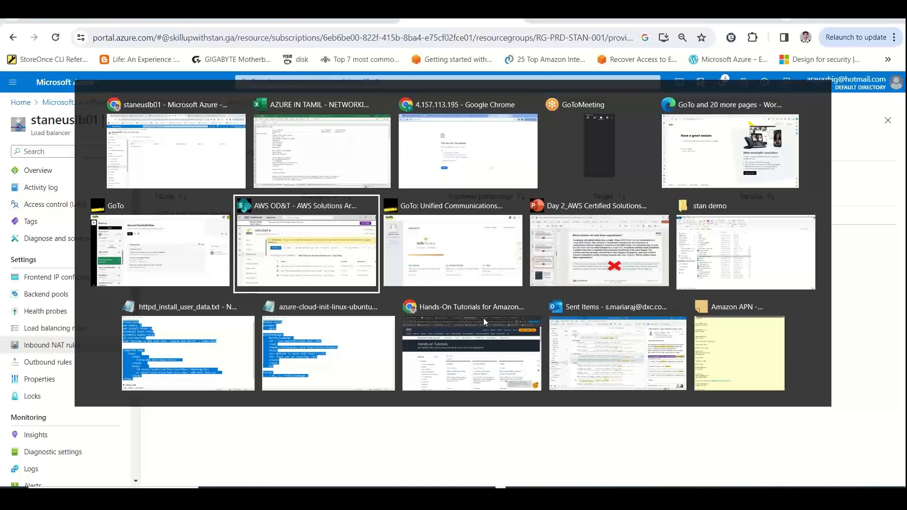
key(alt+Tab)
key(alt+Tab)
key(alt+Tab)
key(alt+Tab)
key(alt+Tab)
key(alt+Tab)
key(alt+Tab)
key(alt+Tab)
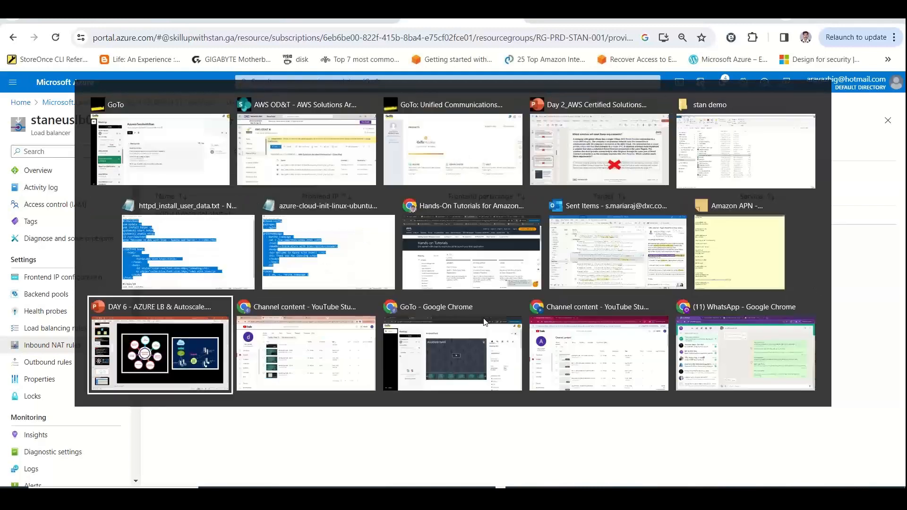
key(alt+Tab)
key(alt+Tab)
key(alt+Tab)
key(alt+Tab)
key(alt+Tab)
key(alt+Tab)
key(alt+Tab)
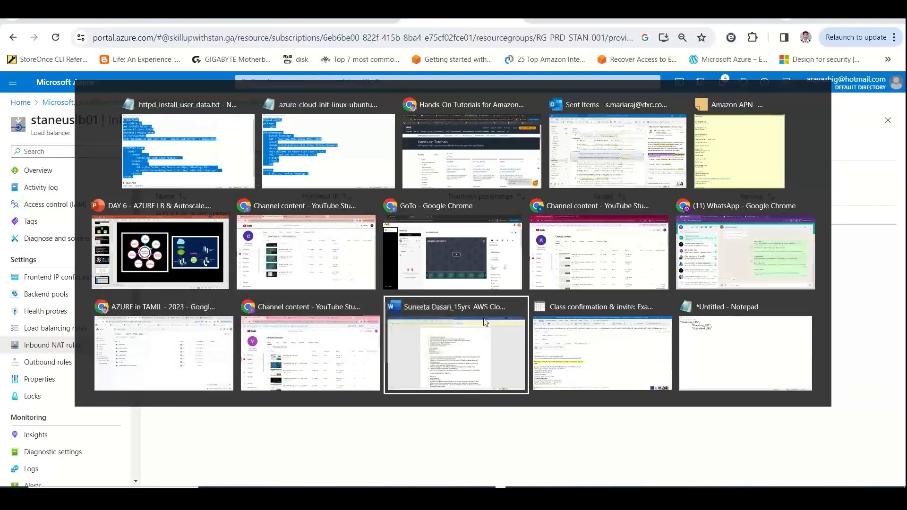
key(alt+Tab)
key(alt+Tab)
key(alt+Tab)
key(alt+Tab)
key(alt+Tab)
key(alt+Tab)
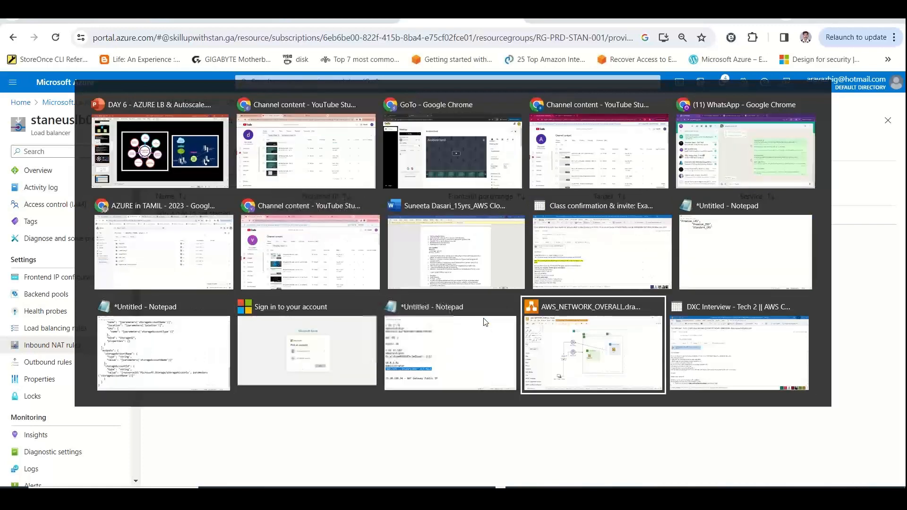
key(alt+Tab)
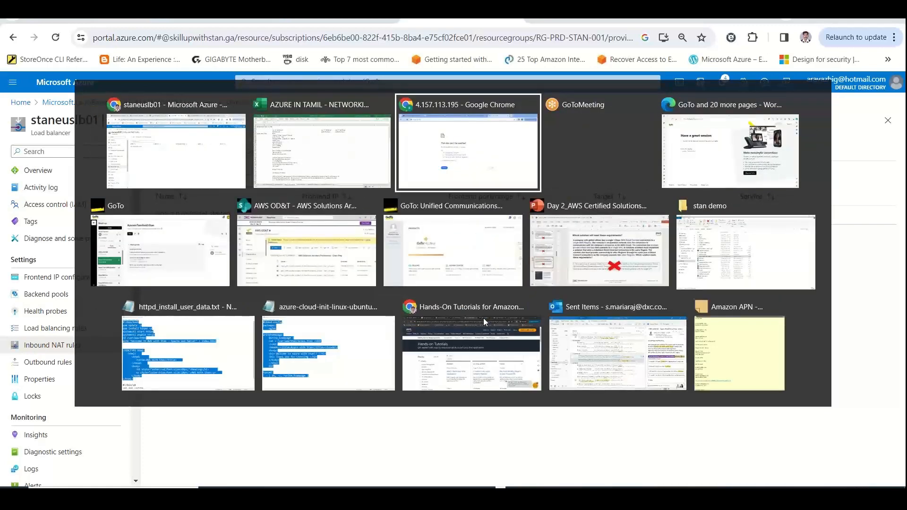
key(alt+shift+Tab)
key(alt+shift+Tab)
key(alt+shift+Tab)
key(alt+shift+Tab)
key(alt+shift+Tab)
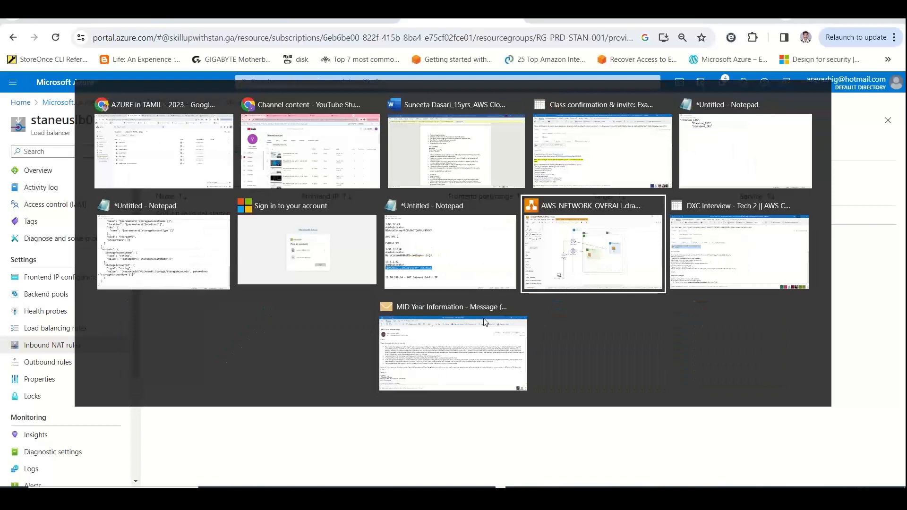
key(alt+Tab)
key(alt+Tab)
key(alt+Tab)
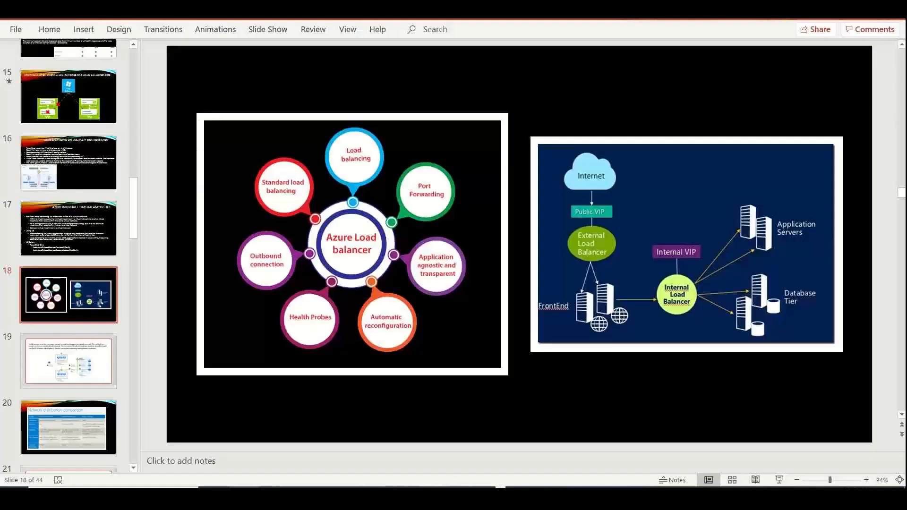
key(alt+Tab)
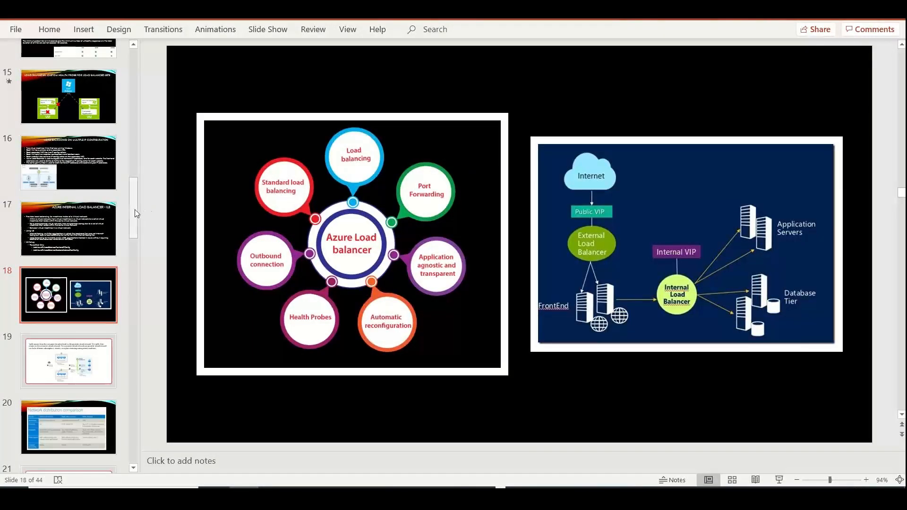
drag(135, 209, 135, 101)
click(86, 345)
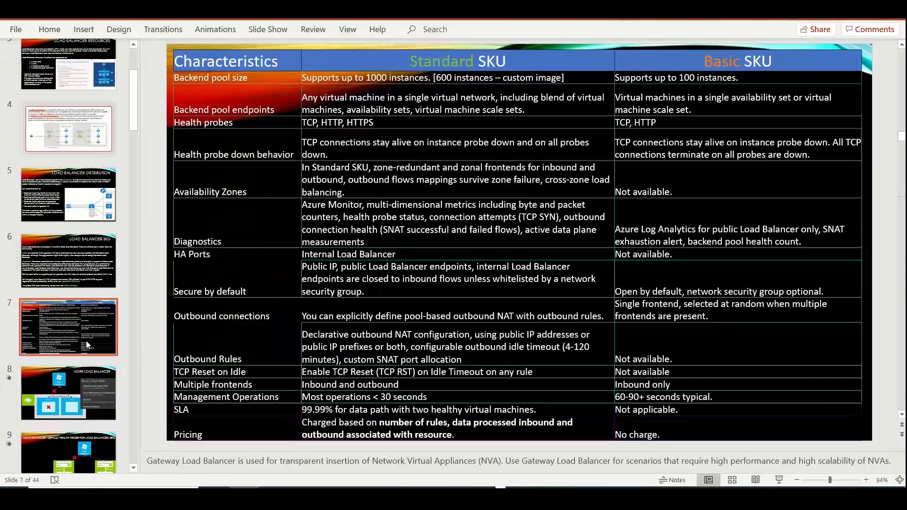
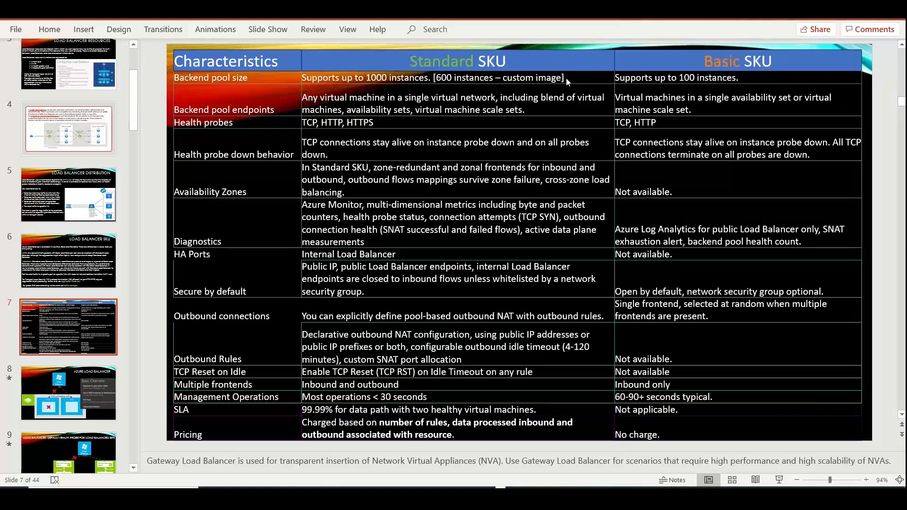
Copy the Standard SKU backend pool size text from the slide into cell B42 of the How to Choose LB sheet in Excel
drag(367, 77, 435, 78)
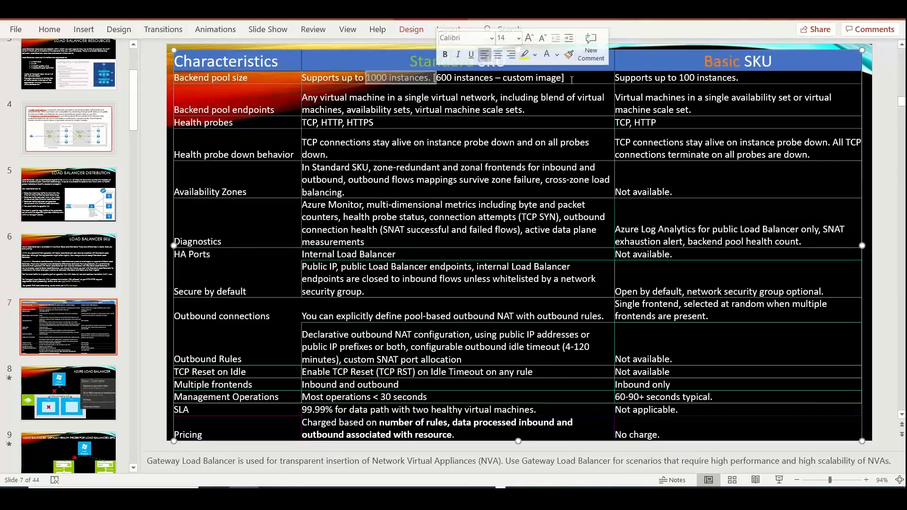
drag(572, 79, 306, 77)
key(ctrl+c)
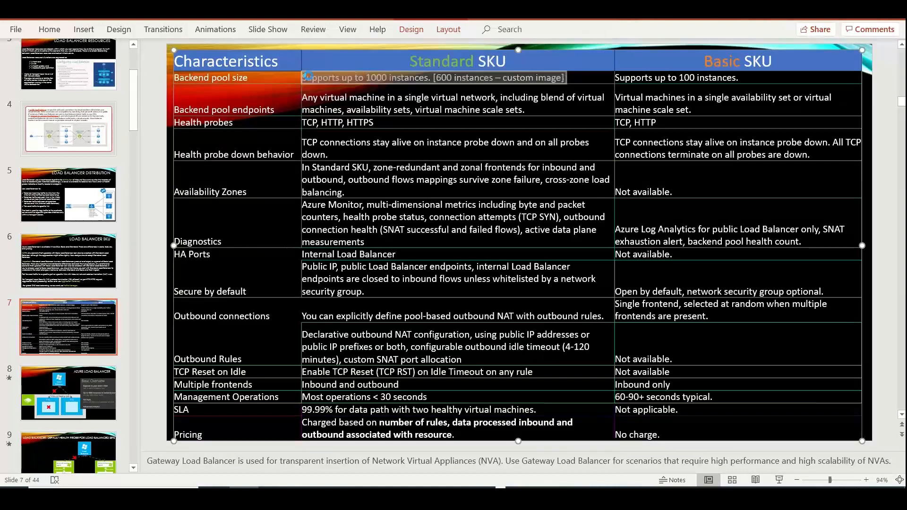
key(alt+Tab)
key(alt+Tab)
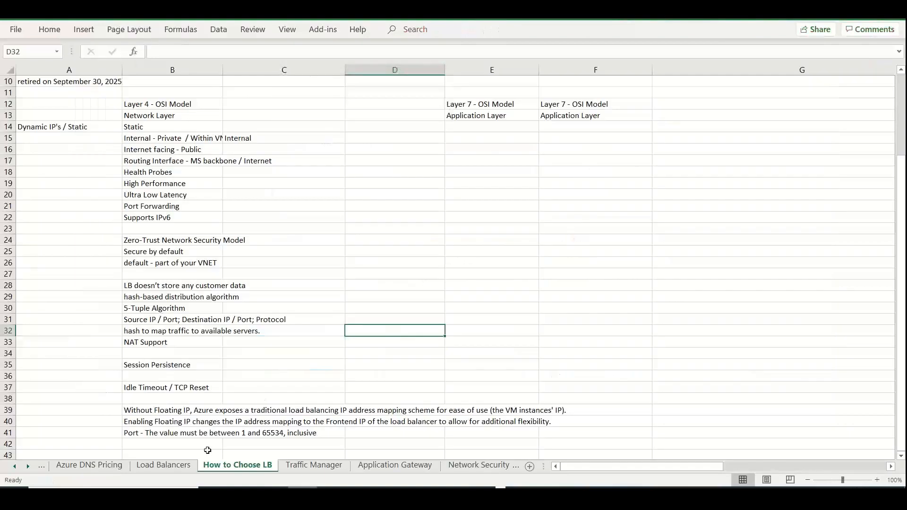
click(182, 446)
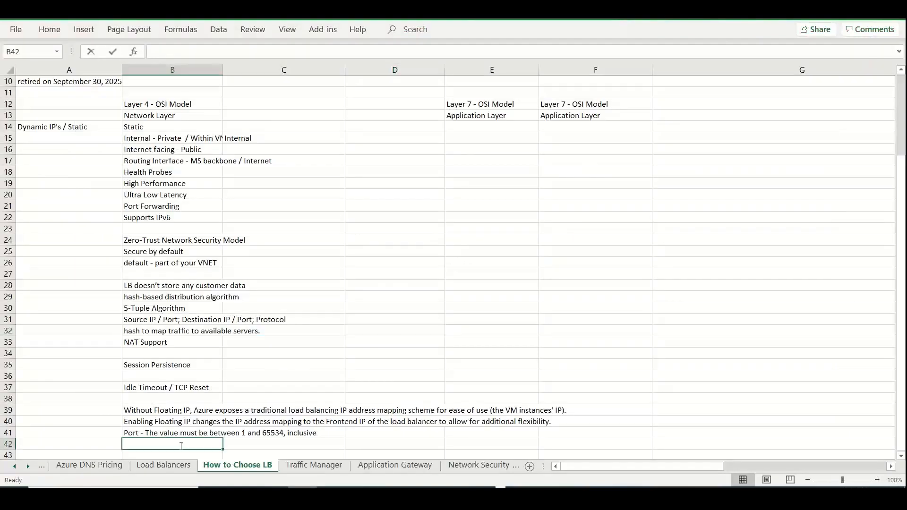
key(ctrl+v)
Enter "100 instances" in cell A42 for Basic and check the Basic and Standard protocol entries in row 5
click(87, 444)
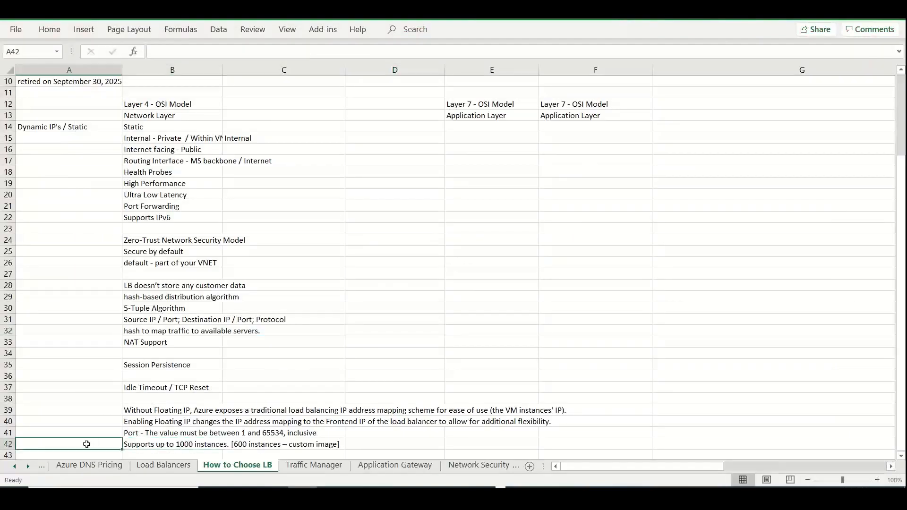
text(100 instances)
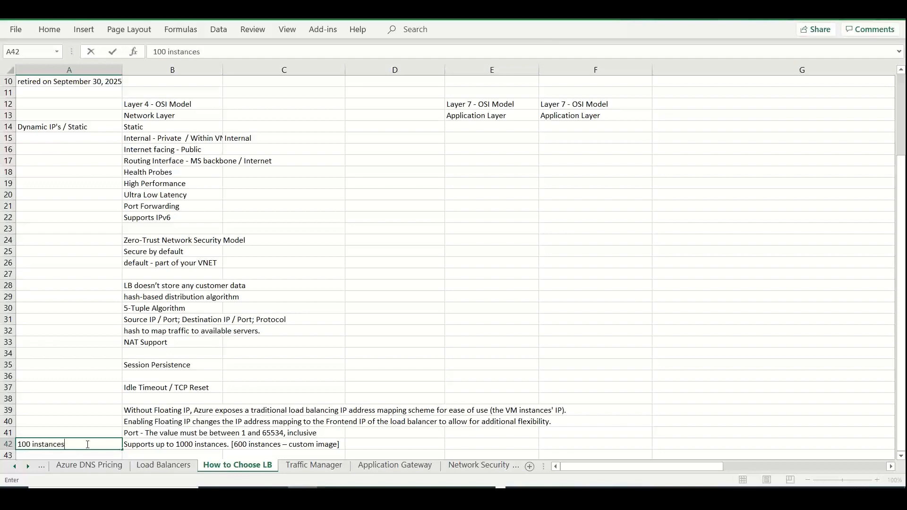
drag(902, 187, 904, 110)
click(45, 124)
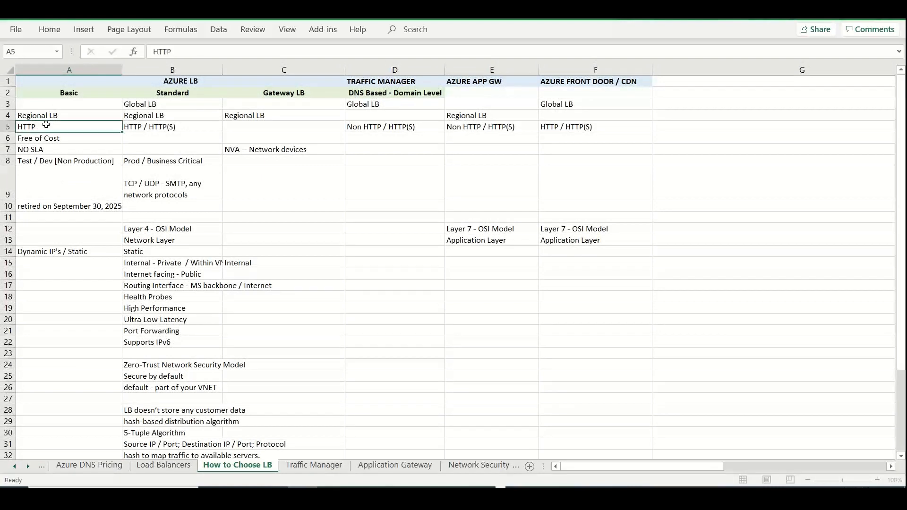
click(154, 133)
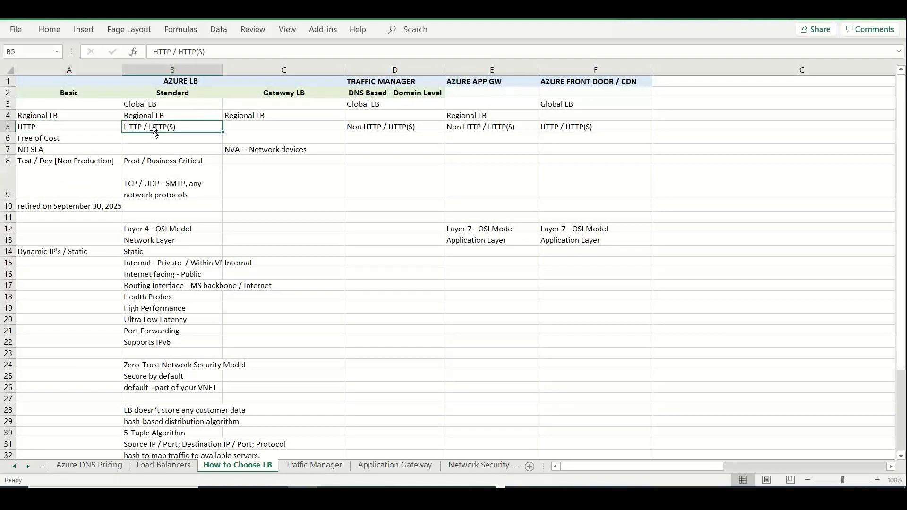
Check the availability zones row on the PowerPoint slide and enter "Non Zone redundant" in cell A11 of the Excel sheet
key(alt+Tab)
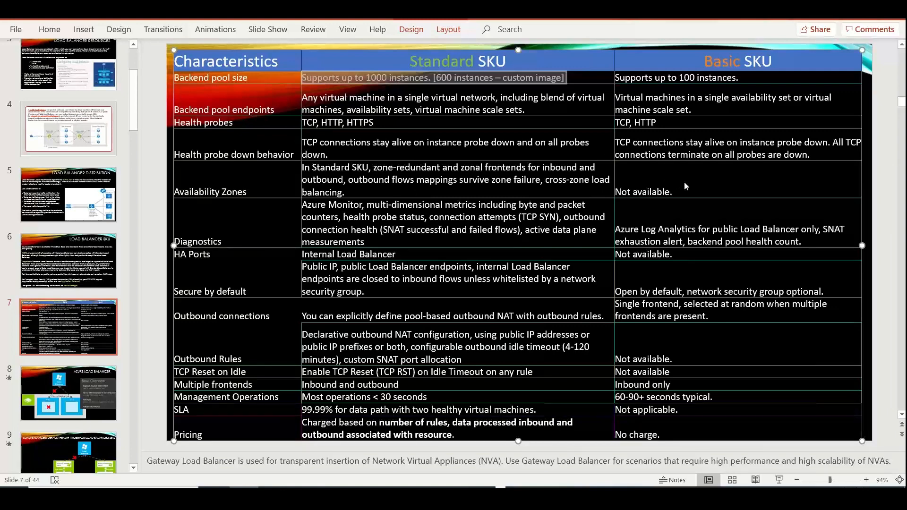
key(alt+Tab)
click(56, 216)
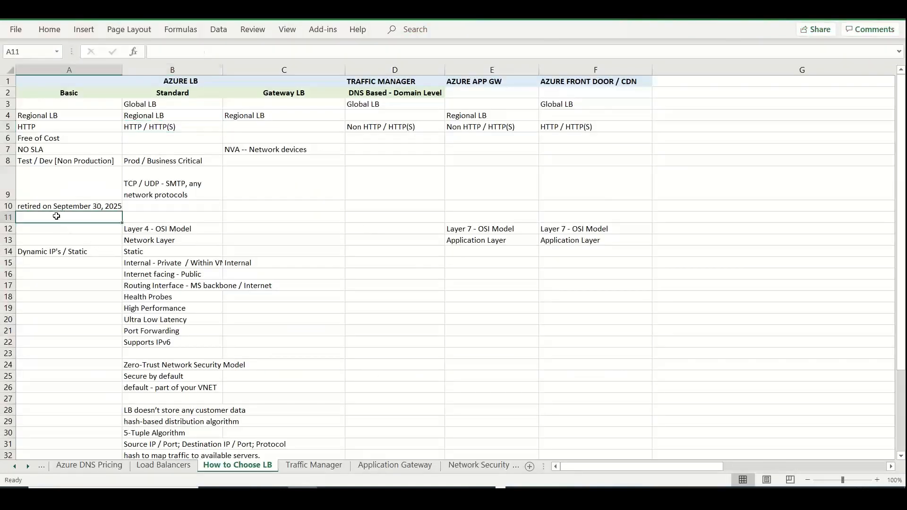
text(Non)
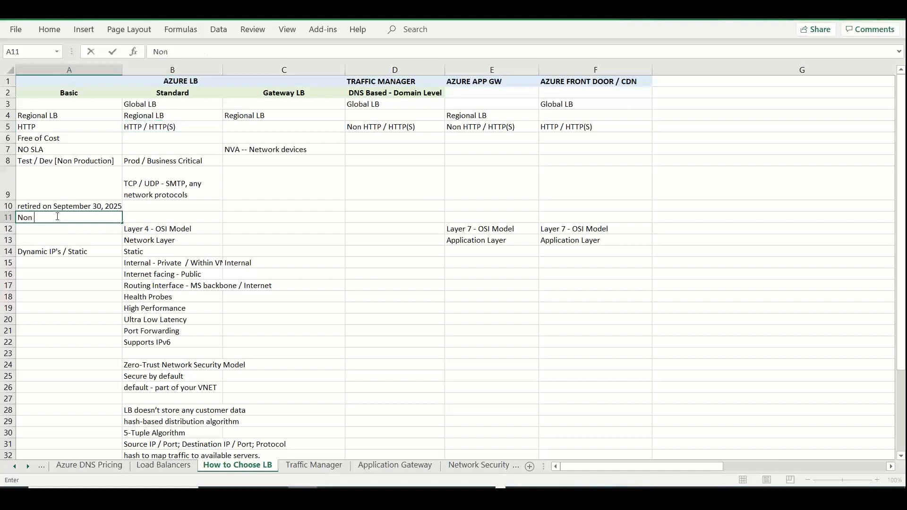
text(ZZone r)
text(udna)
key(BackSpace)
key(BackSpace)
key(BackSpace)
text(d)
key(BackSpace)
key(BackSpace)
text(dundant)
key(Tab)
Enter "Zone-Redundant" in cell B11 for the Standard load balancer
text(Zo)
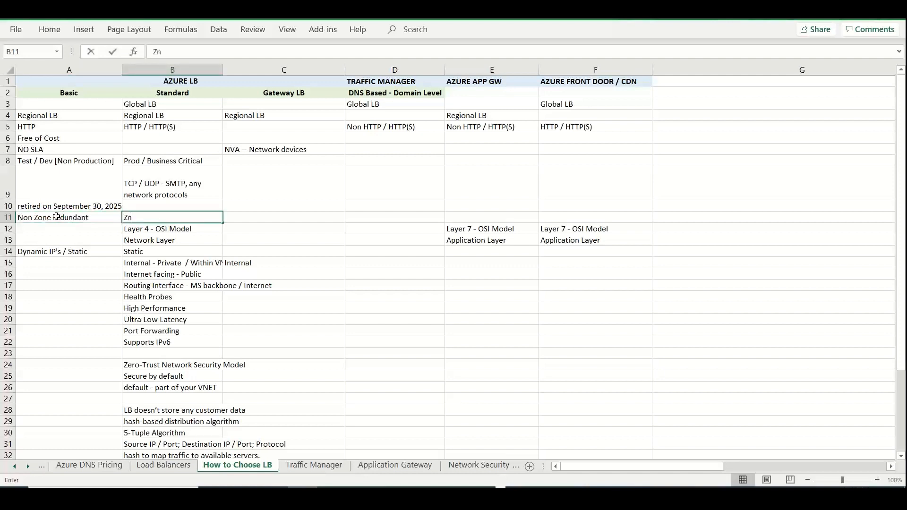
key(BackSpace)
text(one-Redu)
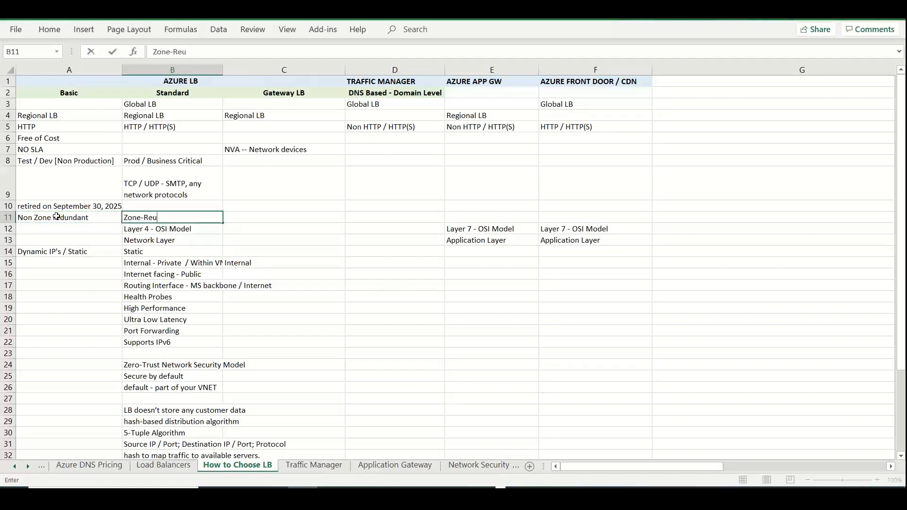
key(BackSpace)
text(dundant)
key(Return)
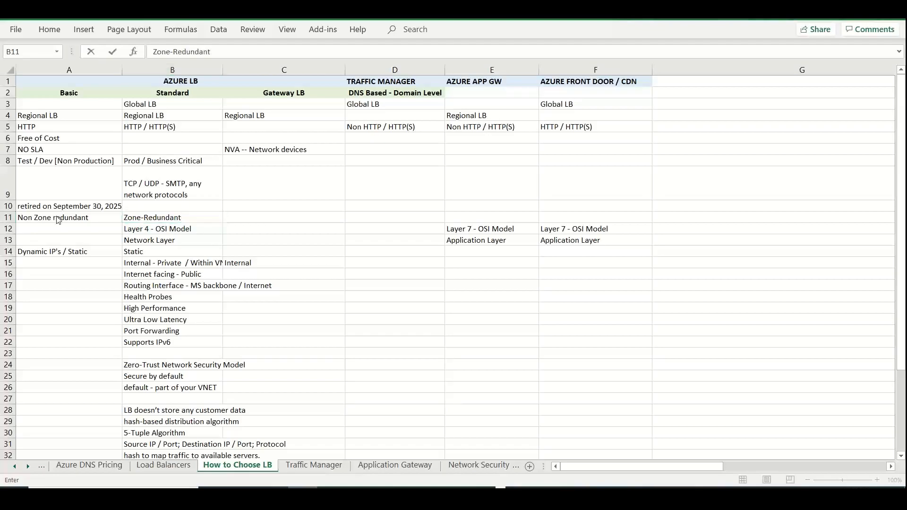
Copy the Basic SKU text "Open by default, network security group optional." from the PowerPoint slide into cell A25 in Excel
key(alt+Tab)
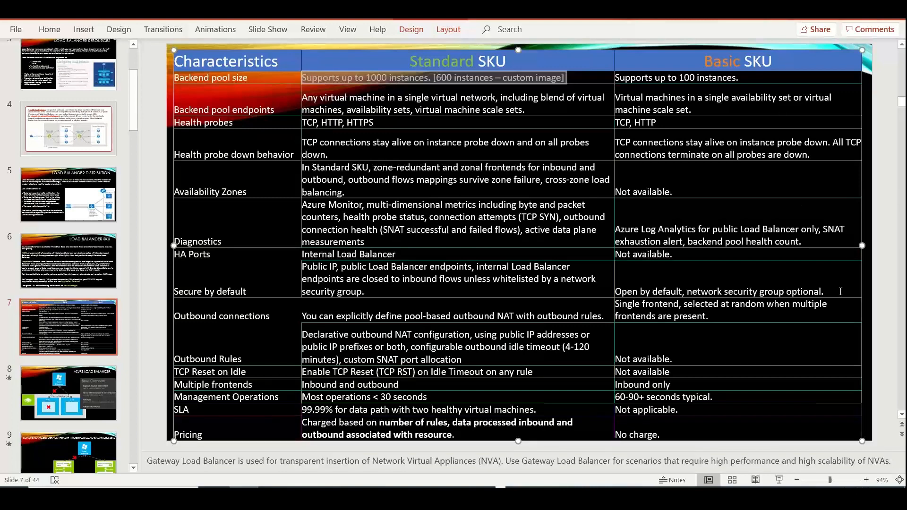
drag(840, 291, 631, 293)
key(ctrl+c)
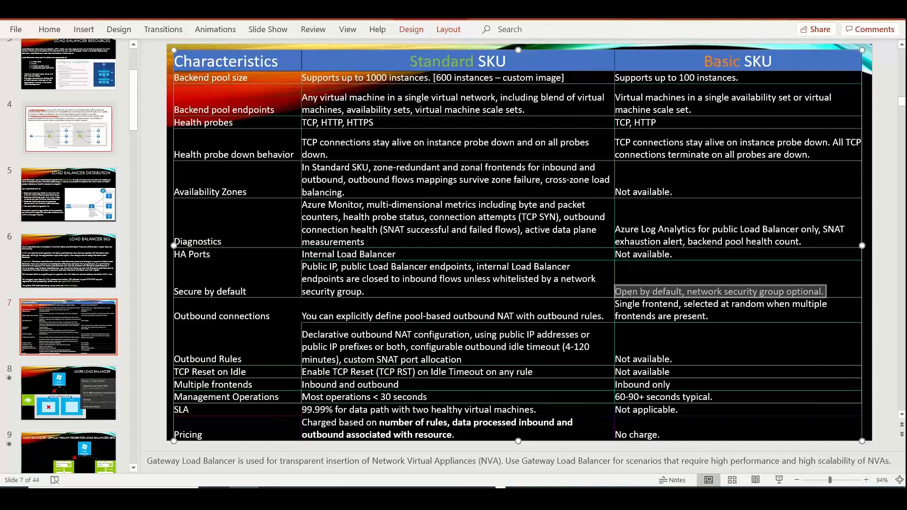
key(alt+Tab)
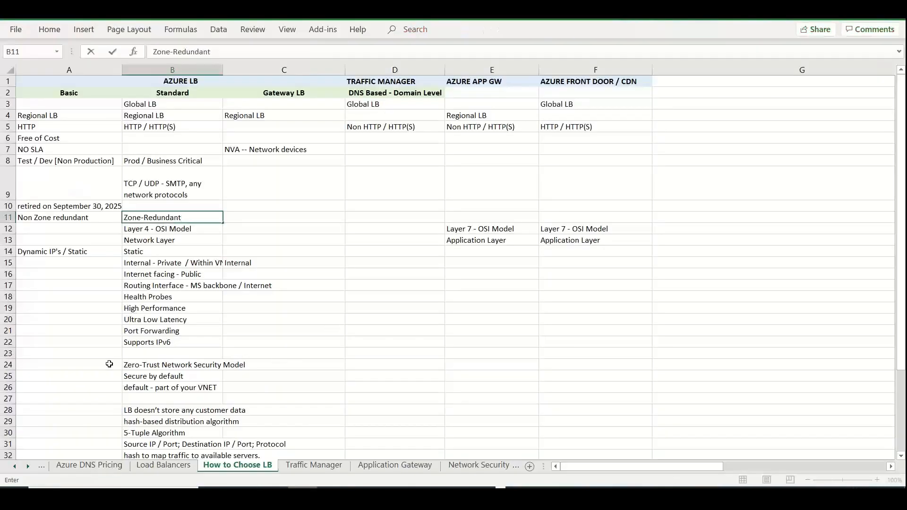
click(65, 375)
key(ctrl+v)
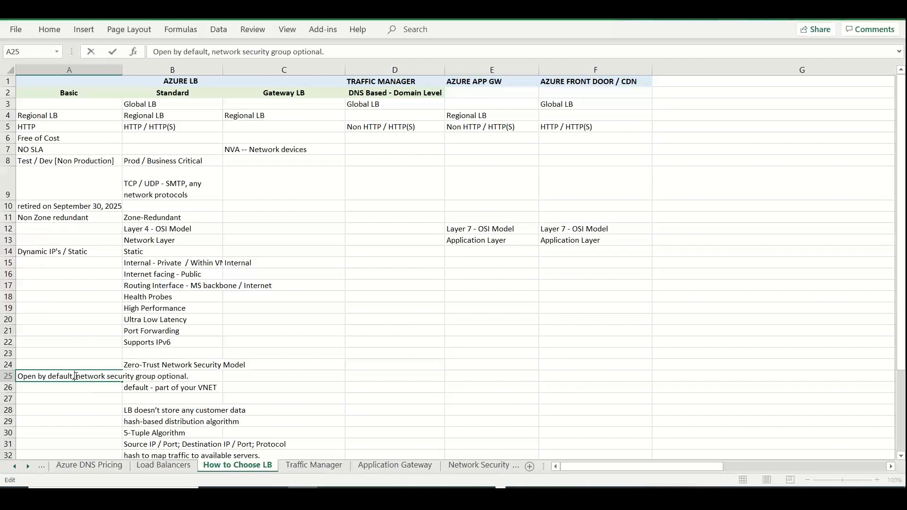
Insert a line break after "Open by default," in cell A25 and return to the SKU comparison slide in PowerPoint
key(super)
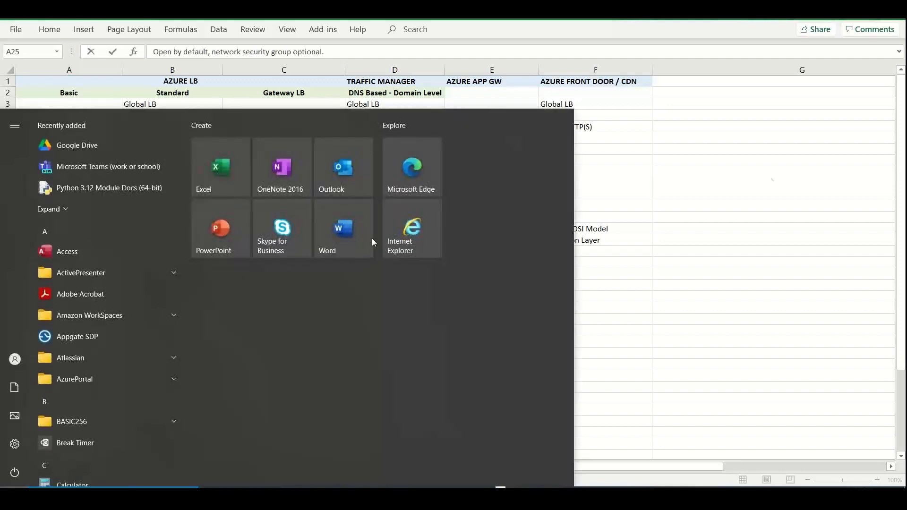
click(818, 188)
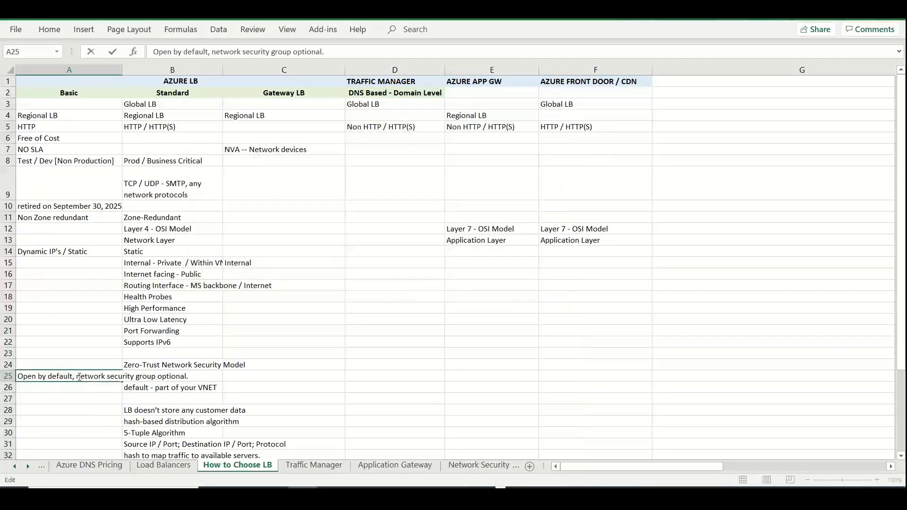
click(77, 375)
key(alt+Return)
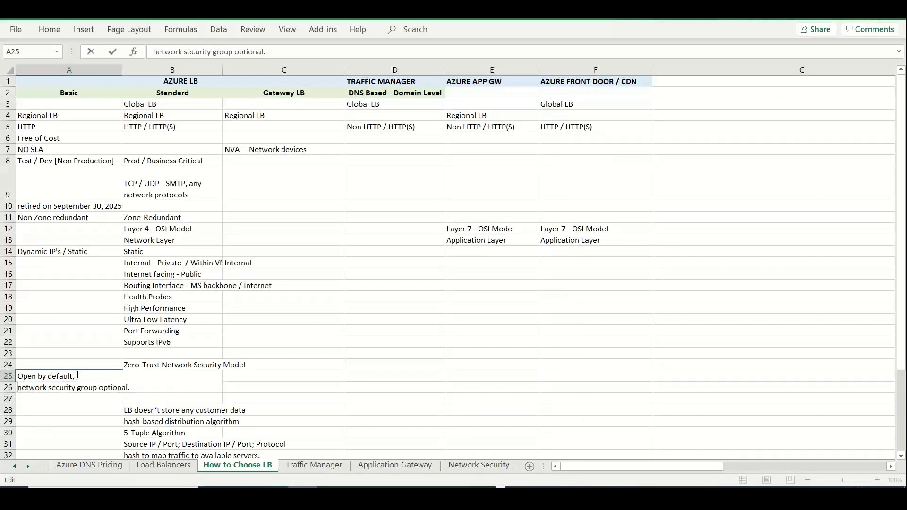
click(486, 319)
key(alt+Tab)
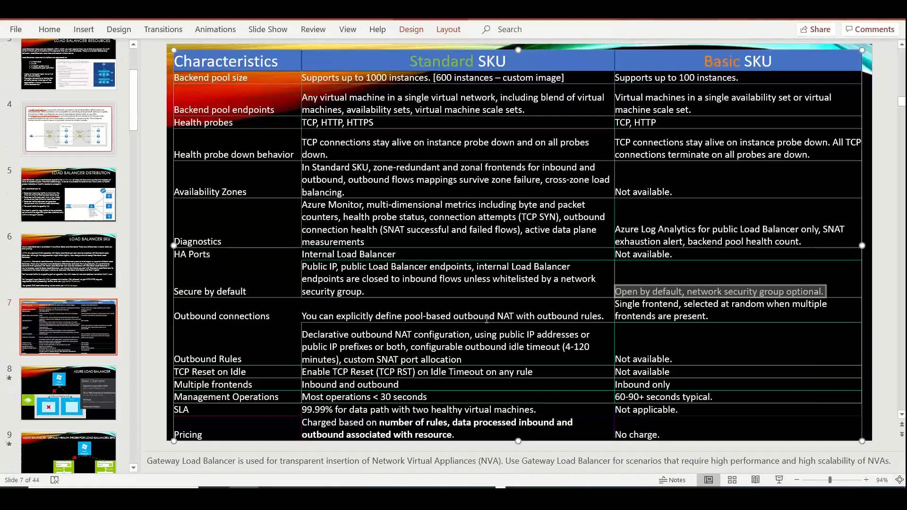